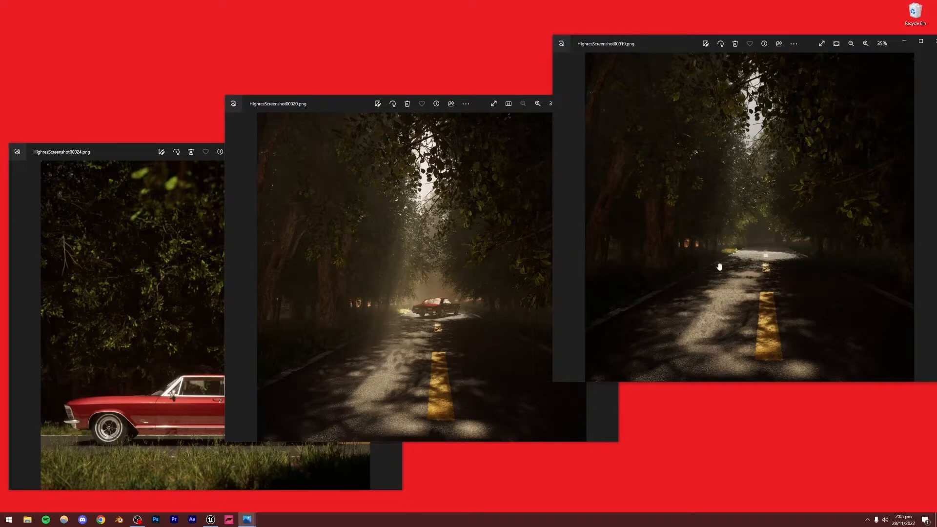
# - Examine the reference renders of the forest road and red car, comparing HighresScreenshot00020.png with HighresScreenshot00024.png
pyautogui.click(422, 307)
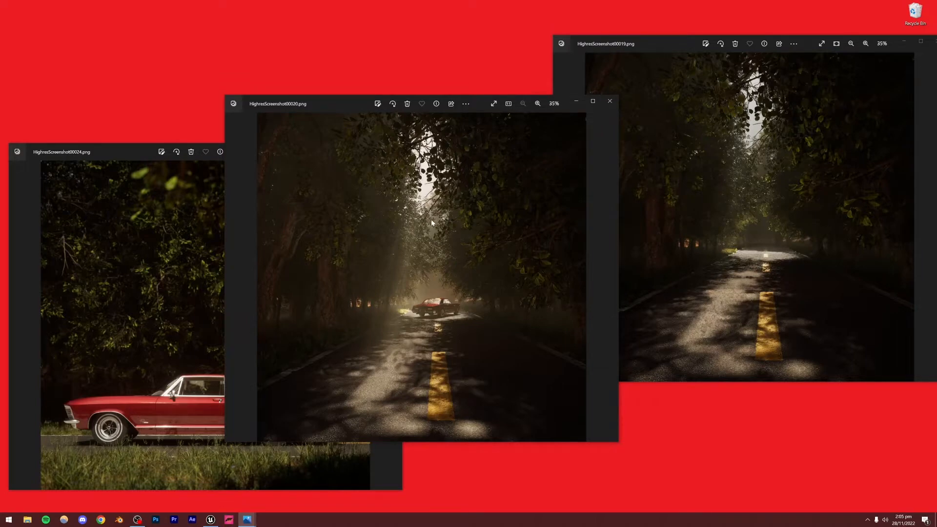
pyautogui.scroll(5, 416, 221)
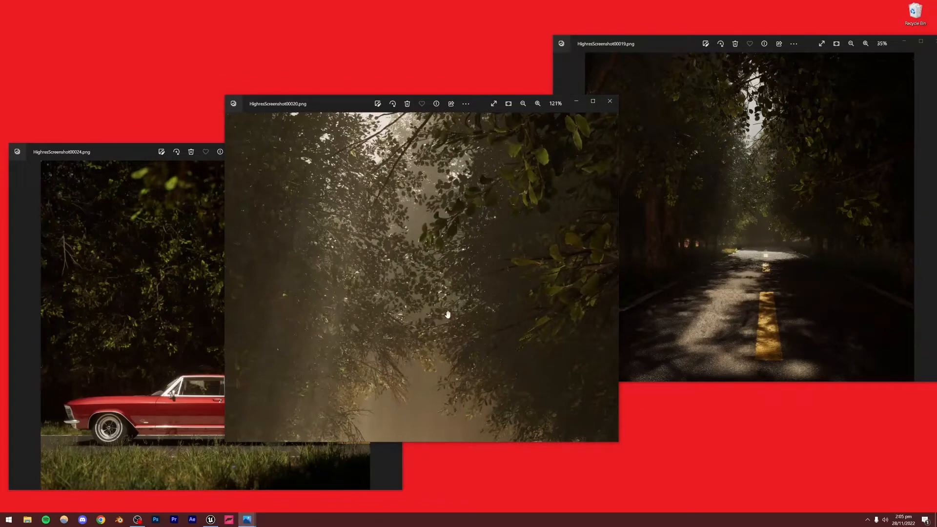
pyautogui.scroll(-5, 401, 273)
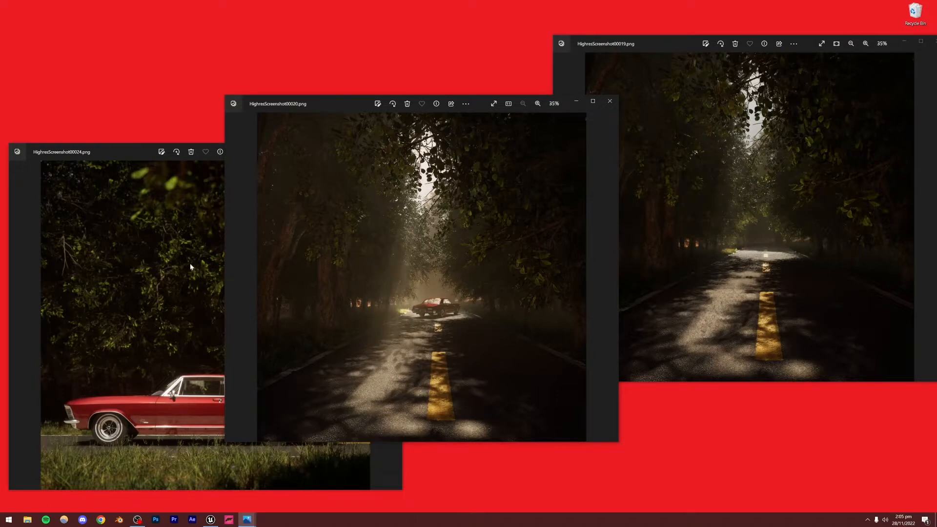
pyautogui.click(159, 403)
pyautogui.moveTo(137, 155); pyautogui.dragTo(136, 125)
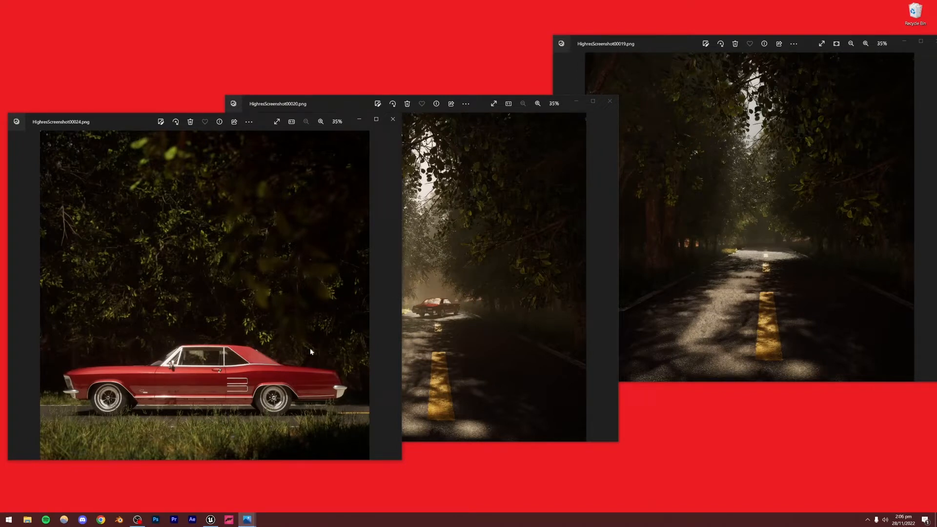
pyautogui.click(447, 329)
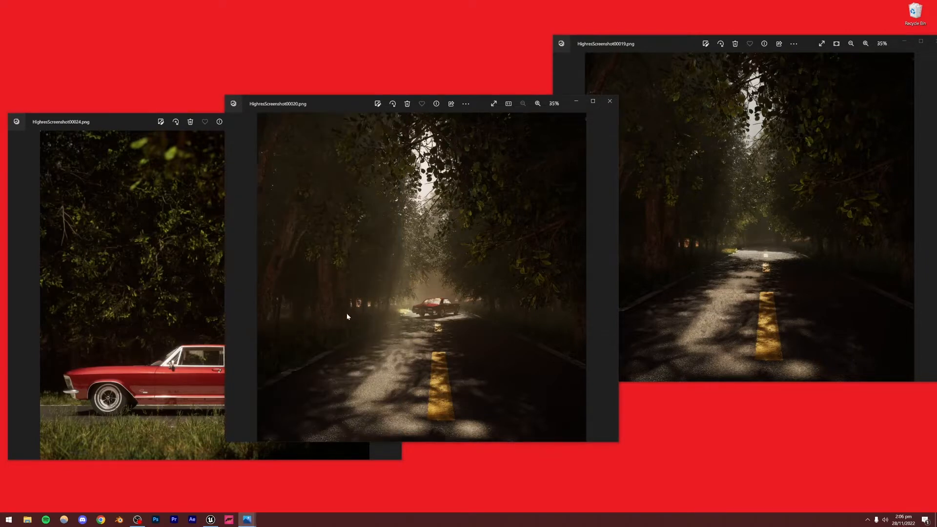
pyautogui.click(76, 442)
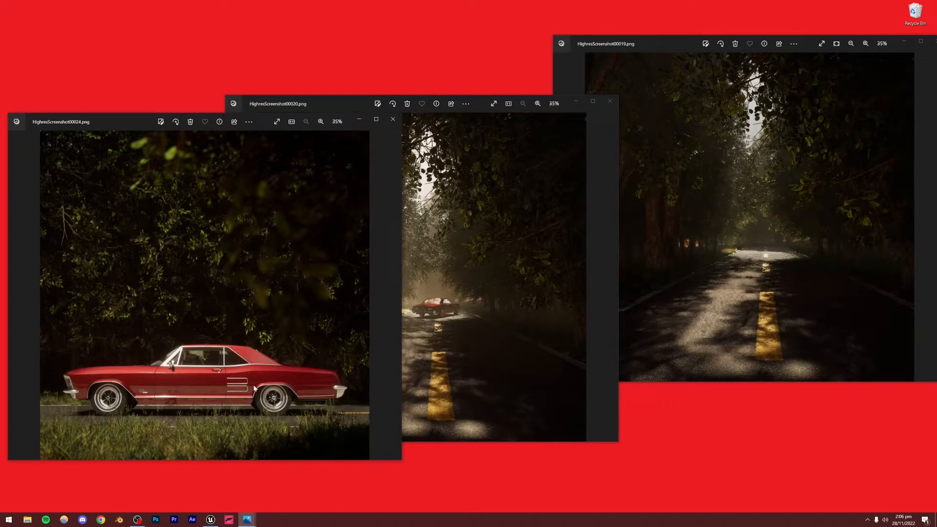
pyautogui.click(471, 279)
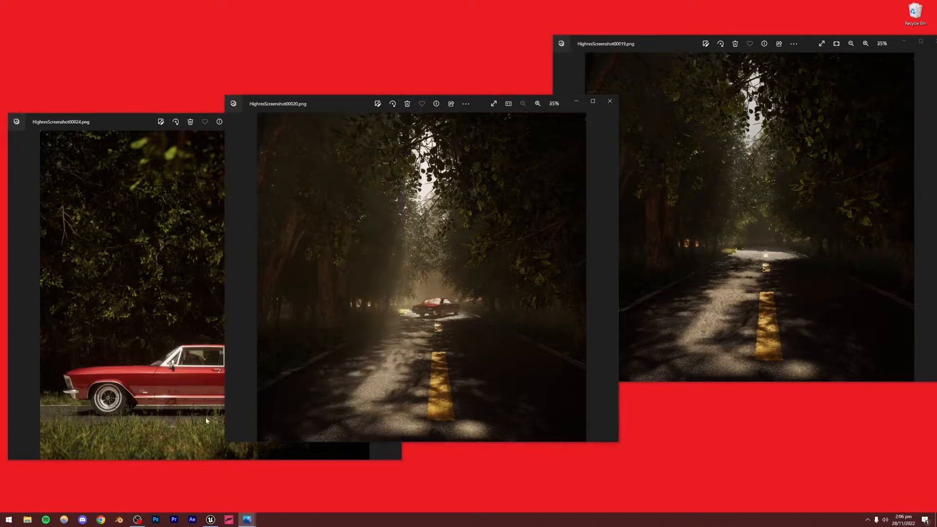
# - Switch to the Unreal Project Browser and open the recent cave_SS project stored in the "cave_SS 5.1" folder
pyautogui.click(211, 519)
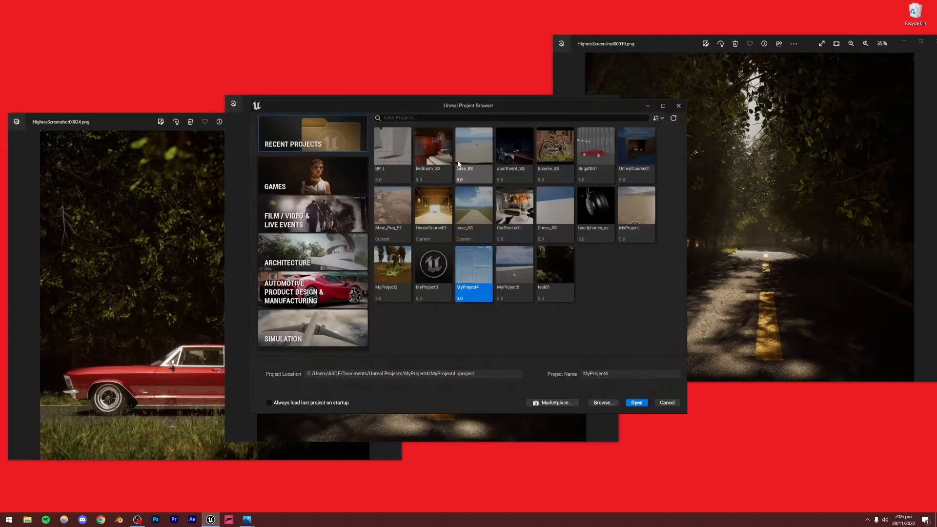
pyautogui.moveTo(486, 110); pyautogui.dragTo(472, 125)
pyautogui.click(279, 195)
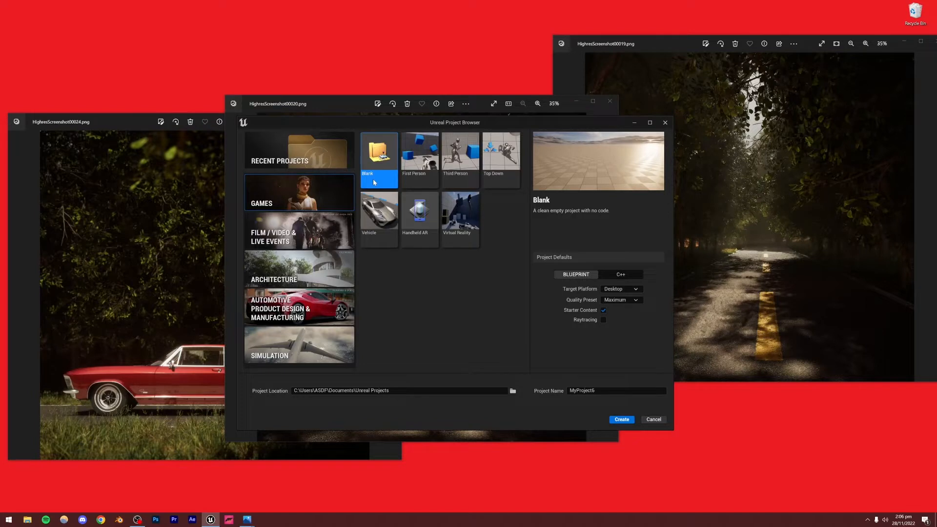
pyautogui.click(300, 148)
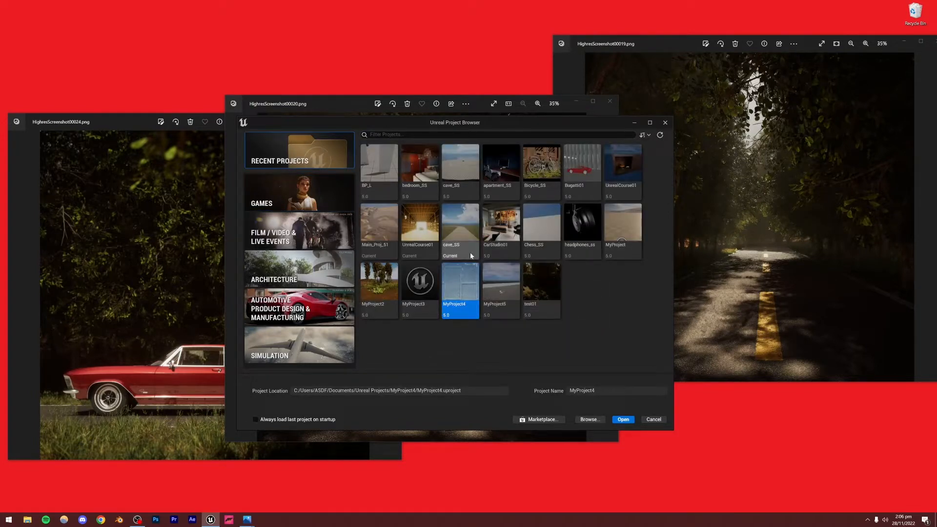
pyautogui.click(457, 229)
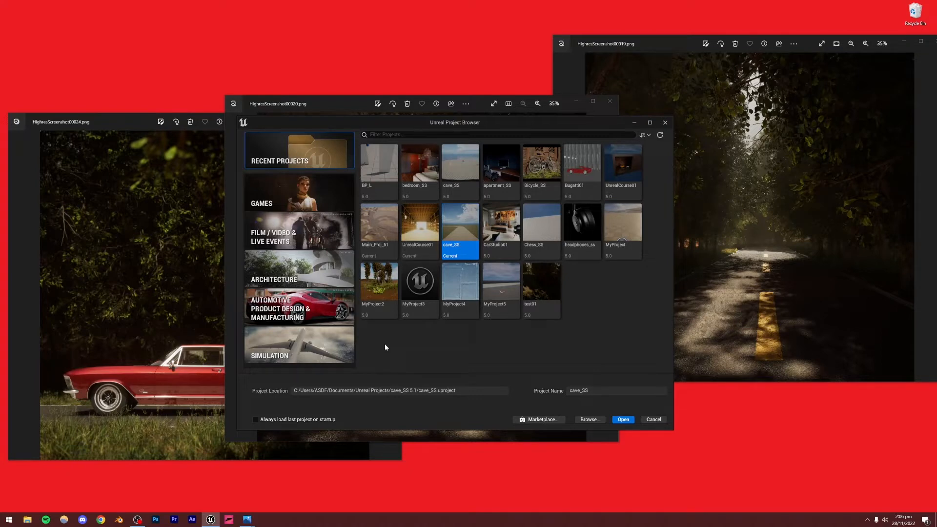
pyautogui.click(299, 192)
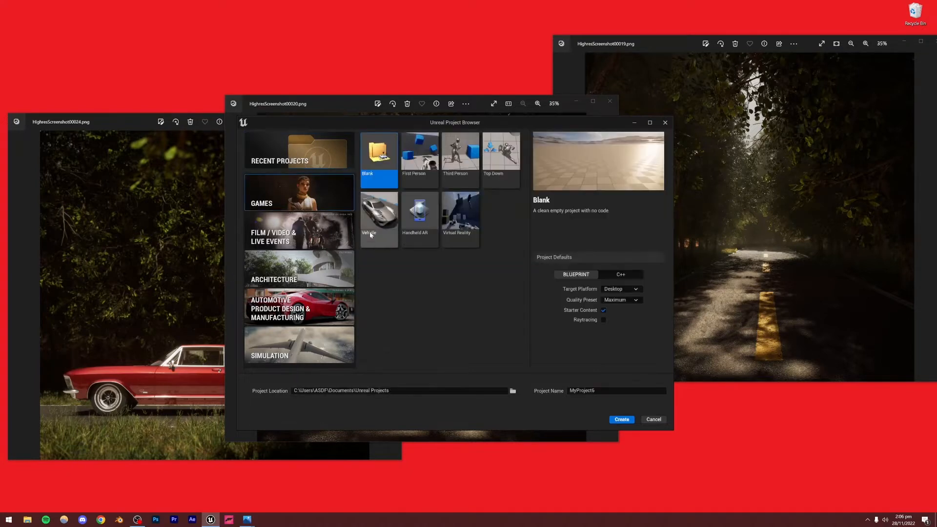
pyautogui.click(299, 149)
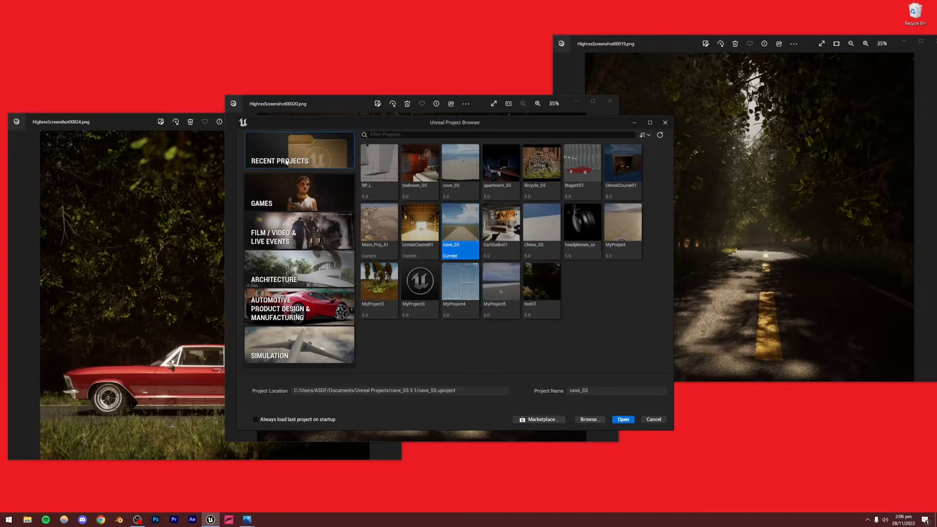
pyautogui.click(622, 420)
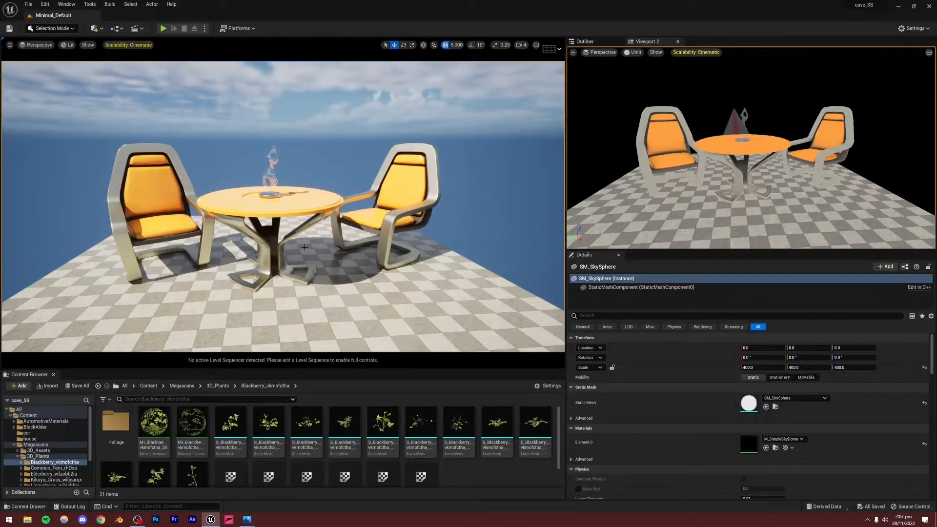
# - Review the available viewport windows and close Viewport 2 beside the Outliner
pyautogui.click(585, 42)
pyautogui.click(646, 41)
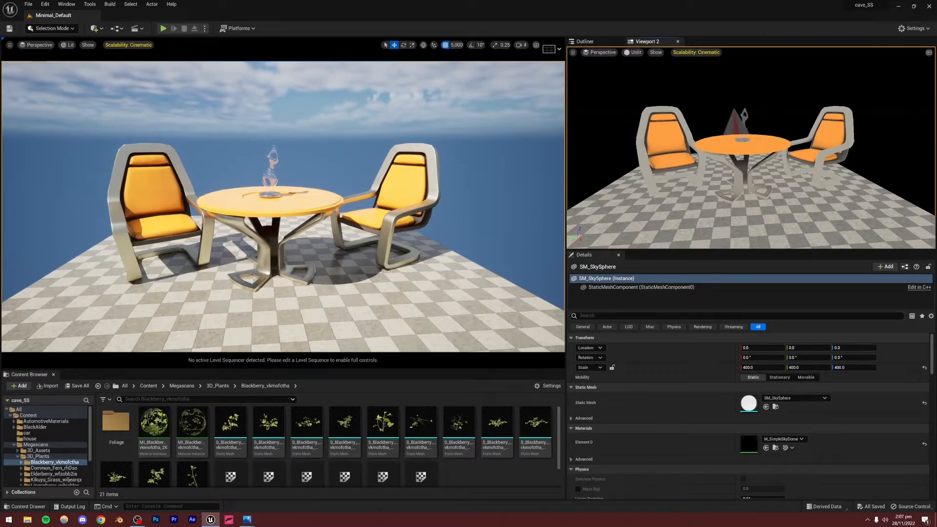
pyautogui.click(66, 5)
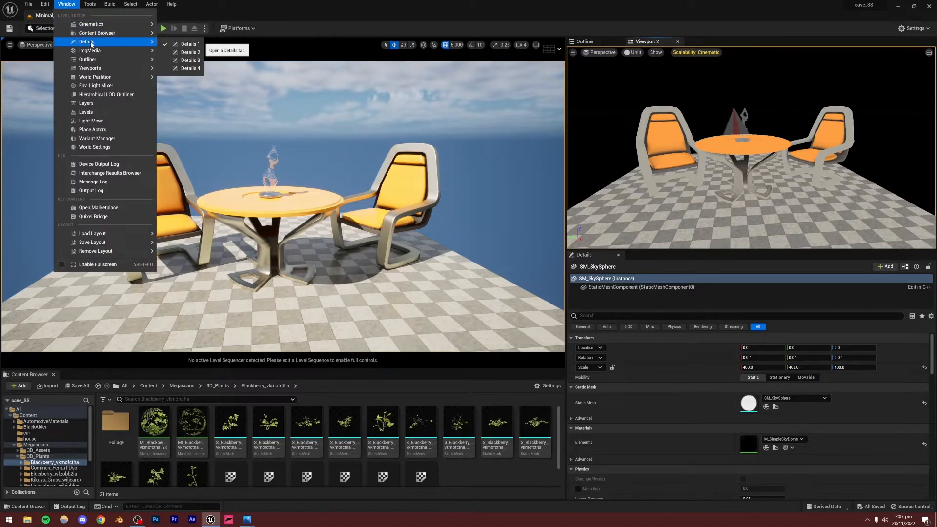
pyautogui.moveTo(90, 68)
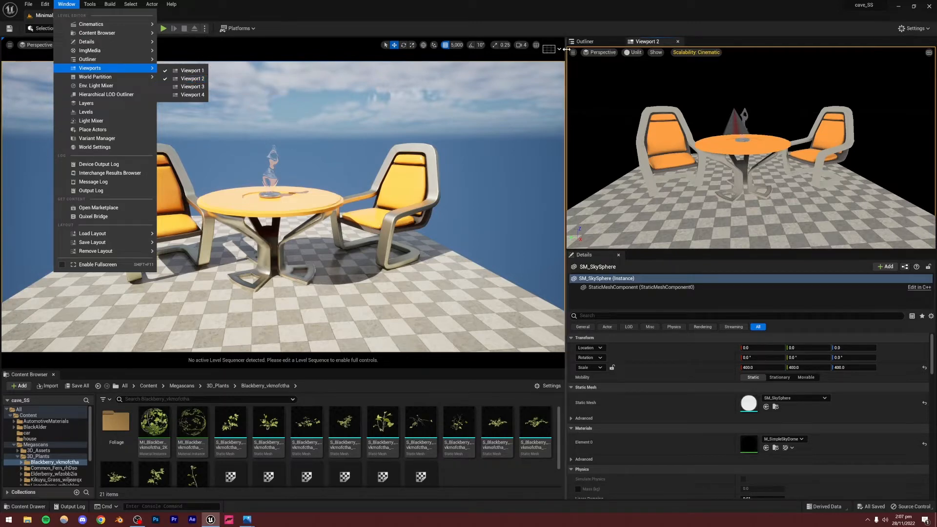
pyautogui.click(586, 42)
pyautogui.click(651, 42)
pyautogui.click(677, 41)
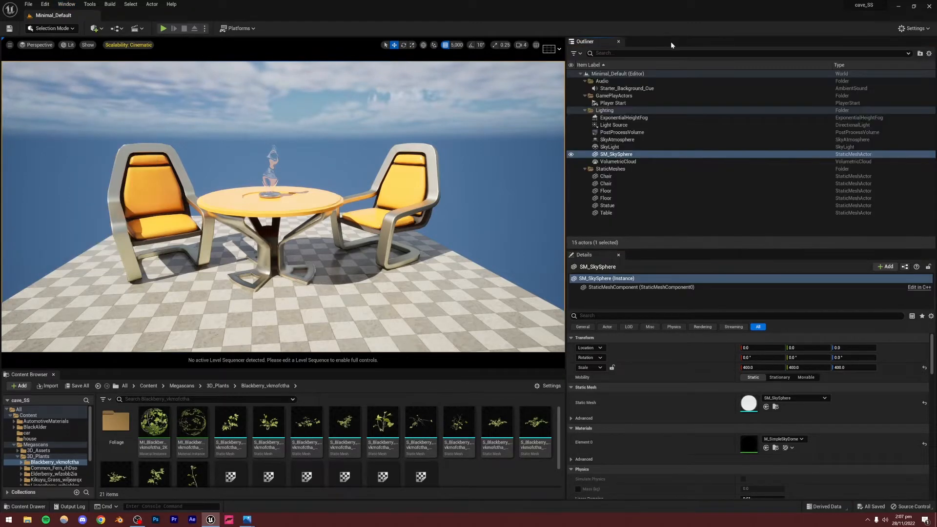
# - Reopen Viewport 2, try docking it above the main viewport, and return it beside the Outliner
pyautogui.click(73, 6)
pyautogui.moveTo(108, 71)
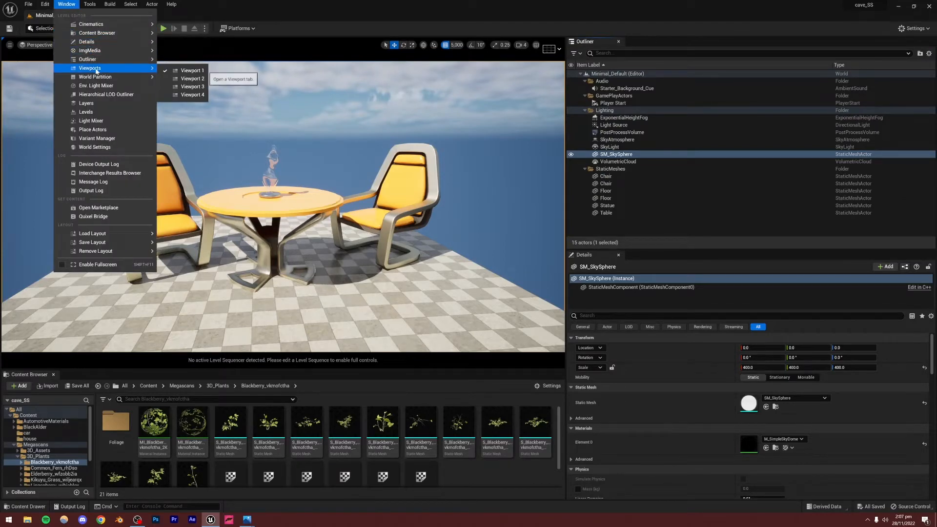
pyautogui.click(191, 79)
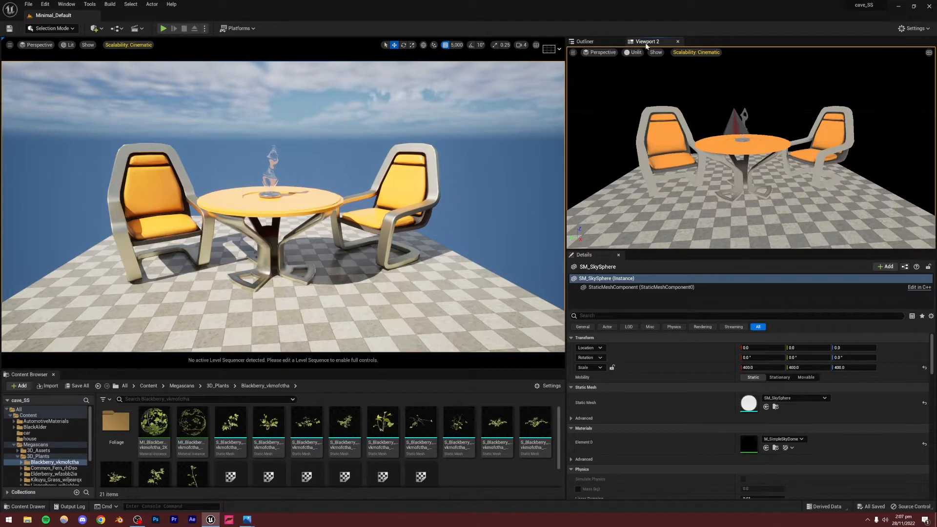
pyautogui.moveTo(644, 42); pyautogui.dragTo(97, 58)
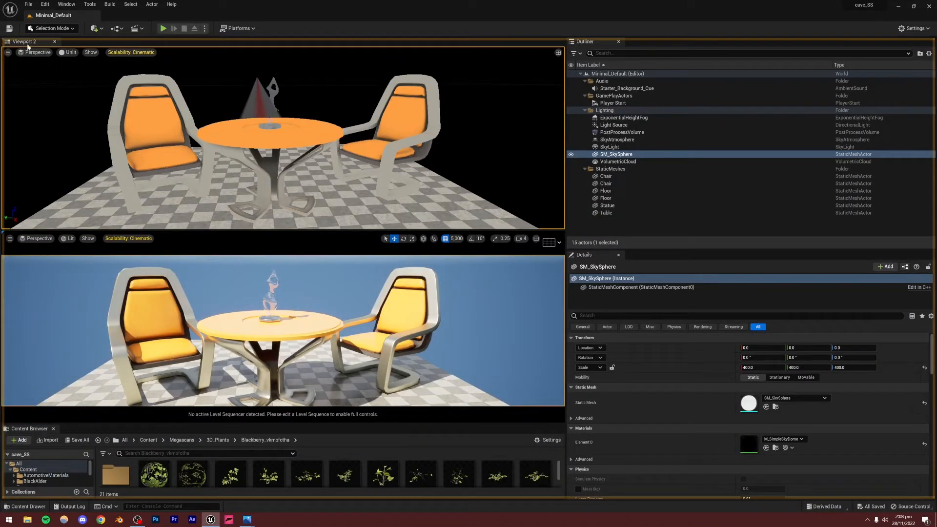
pyautogui.moveTo(23, 42); pyautogui.dragTo(639, 41)
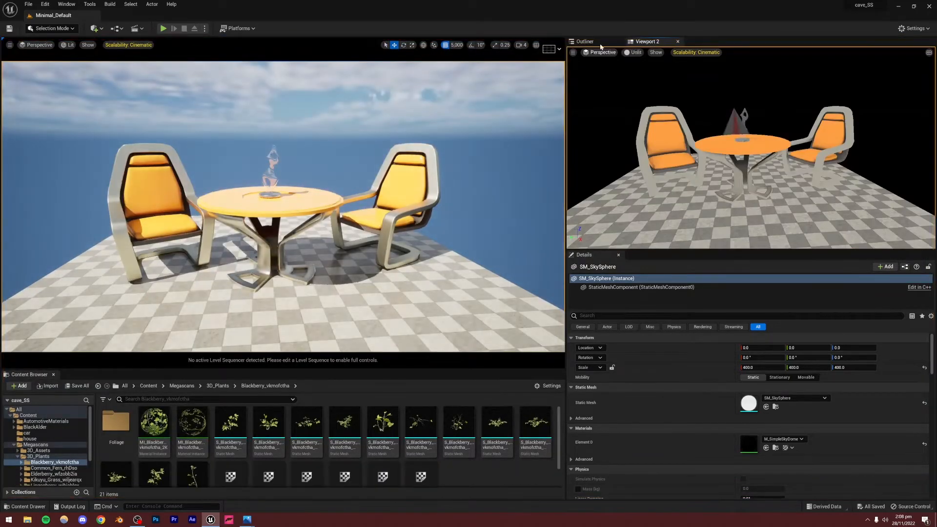
# - Alternate between the Outliner and Viewport 2, leaving the Outliner in front
pyautogui.click(585, 42)
pyautogui.click(644, 43)
pyautogui.click(585, 41)
pyautogui.click(643, 43)
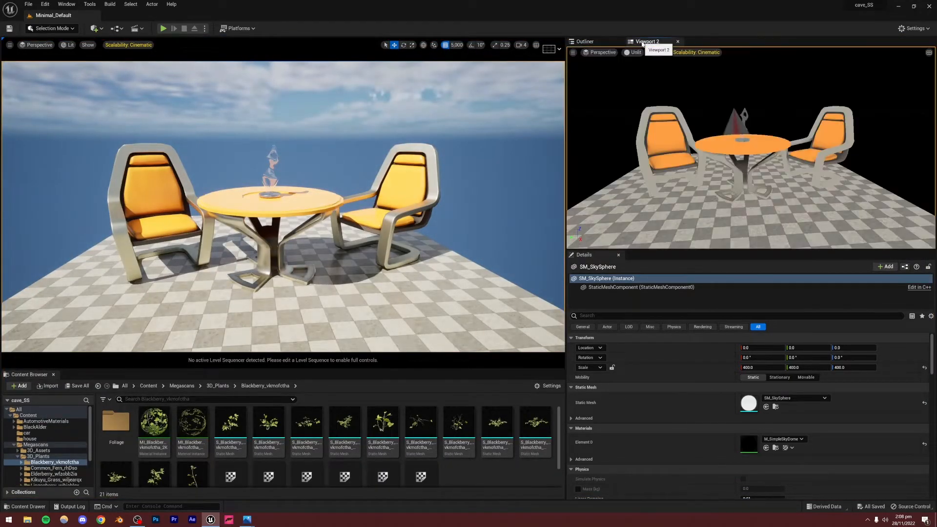
pyautogui.click(585, 41)
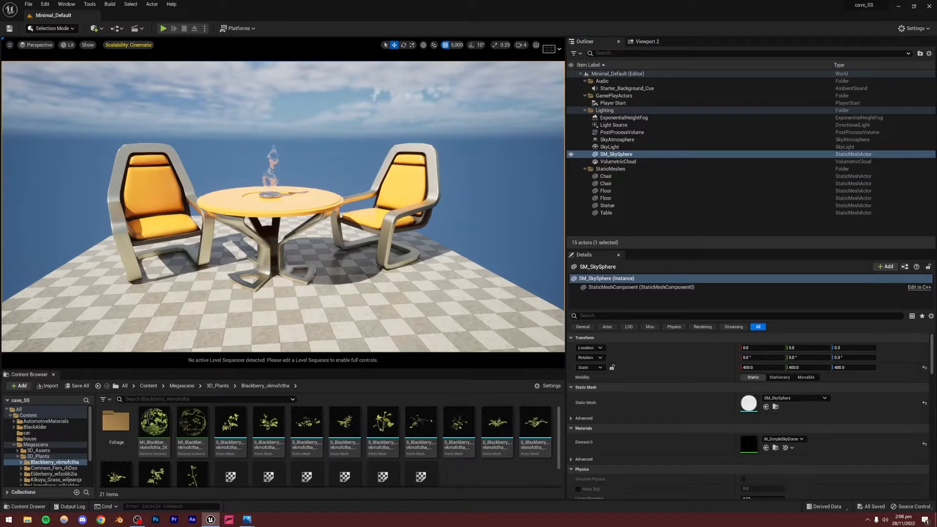
# - Create a new level from the Empty Level template
pyautogui.click(30, 5)
pyautogui.click(37, 21)
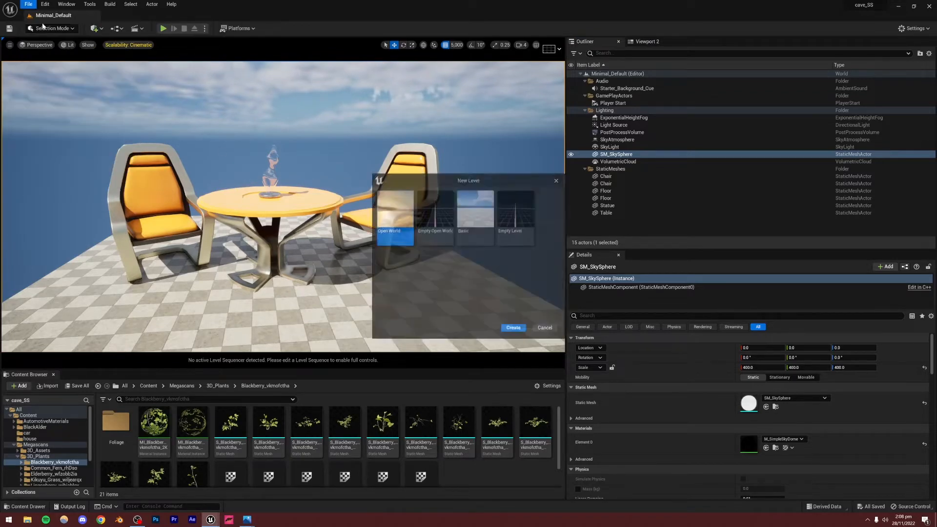
pyautogui.click(504, 225)
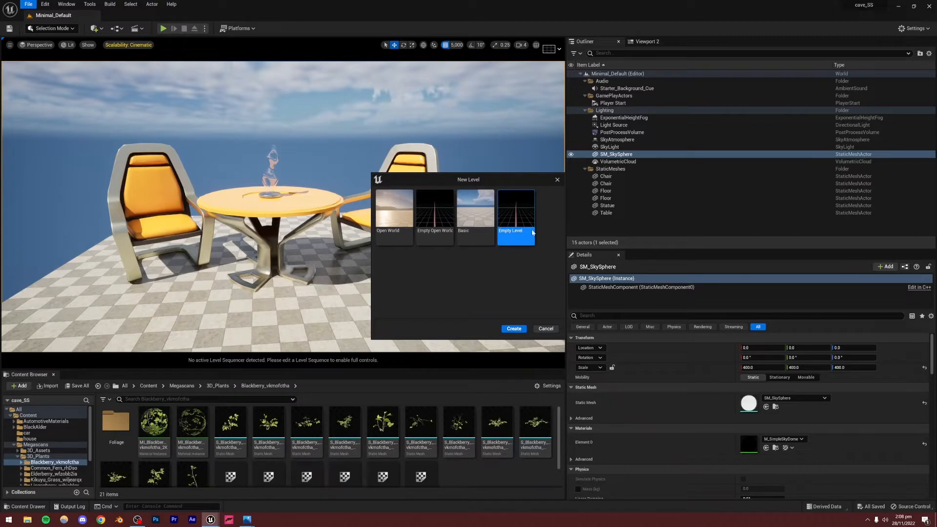
pyautogui.click(513, 329)
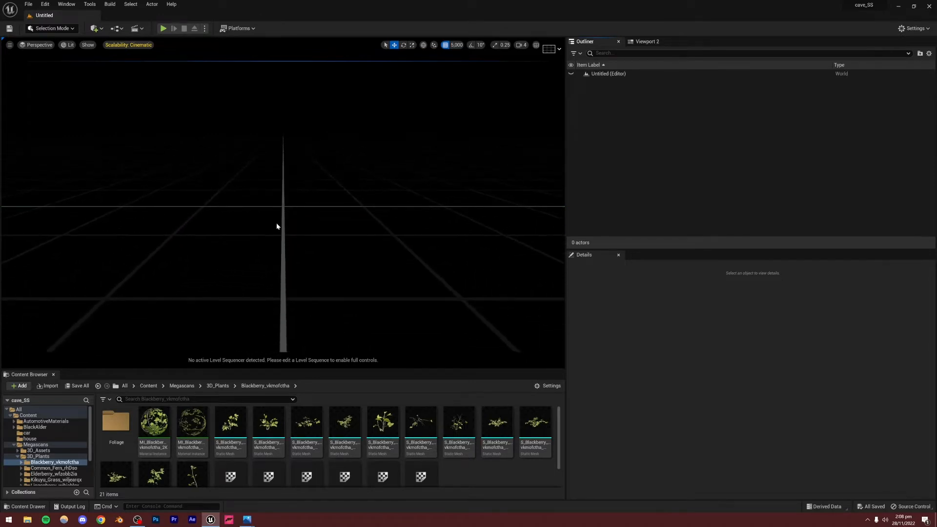
# - Add a sky light, atmospheric light, sky atmosphere, volumetric cloud and height fog with the Env. Light Mixer, and close it
pyautogui.moveTo(278, 215)
pyautogui.mouseDown(button='right')
pyautogui.moveTo(288, 238)
pyautogui.moveTo(306, 239)
pyautogui.moveTo(284, 223)
pyautogui.mouseUp(button='right')
pyautogui.click(66, 3)
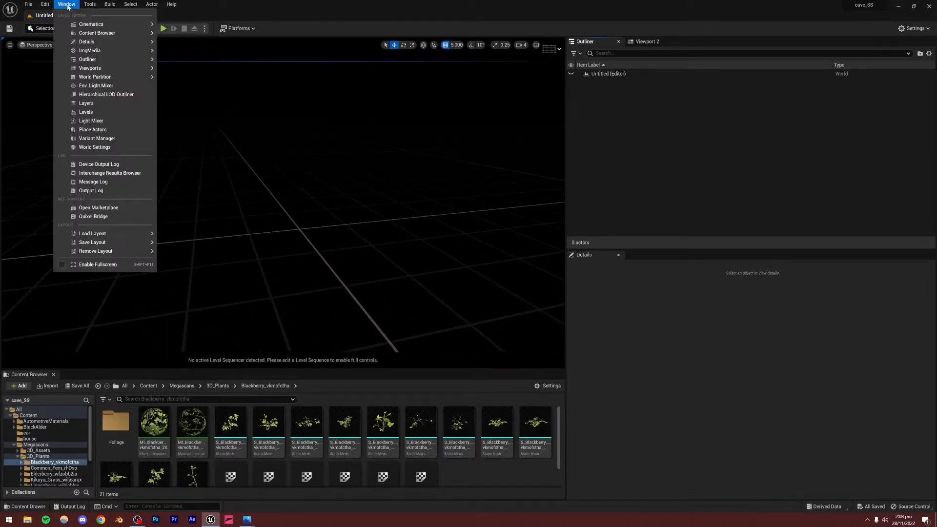
pyautogui.click(93, 87)
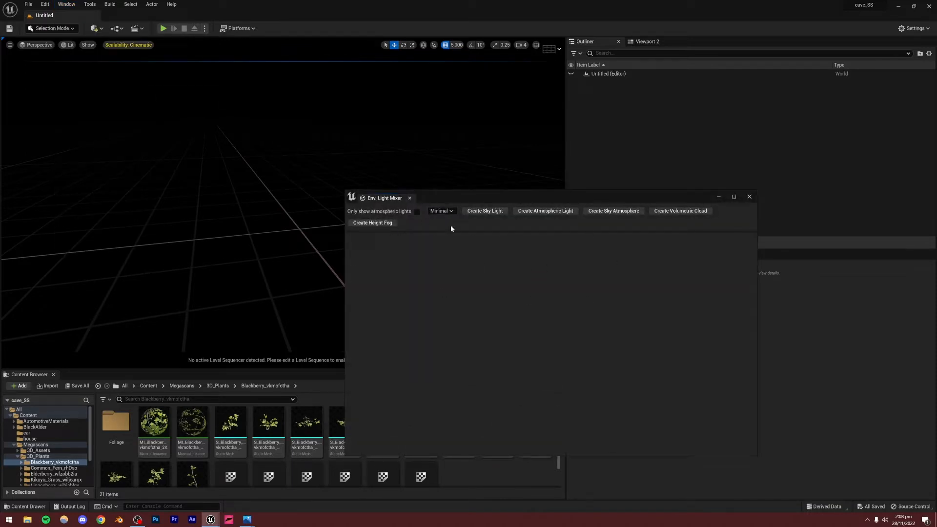
pyautogui.click(477, 214)
pyautogui.click(477, 213)
pyautogui.click(478, 213)
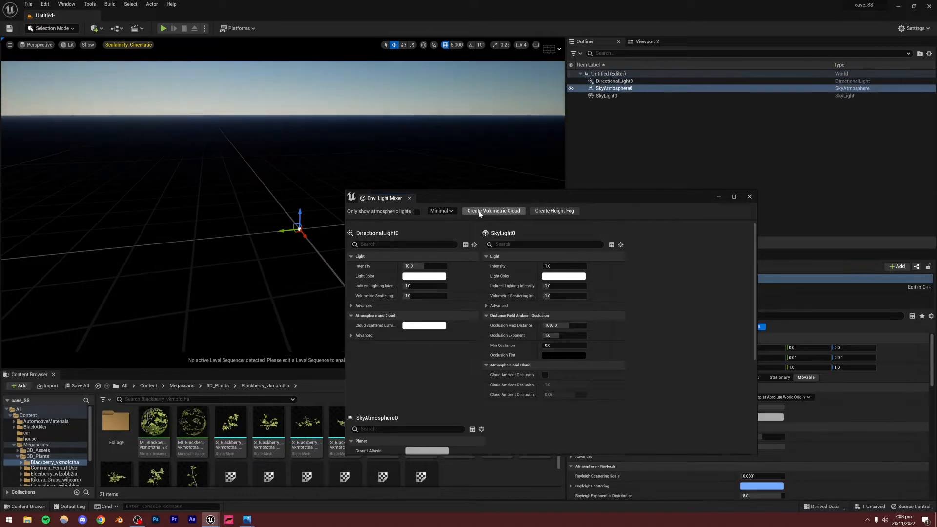
pyautogui.click(478, 214)
pyautogui.click(479, 214)
pyautogui.click(748, 197)
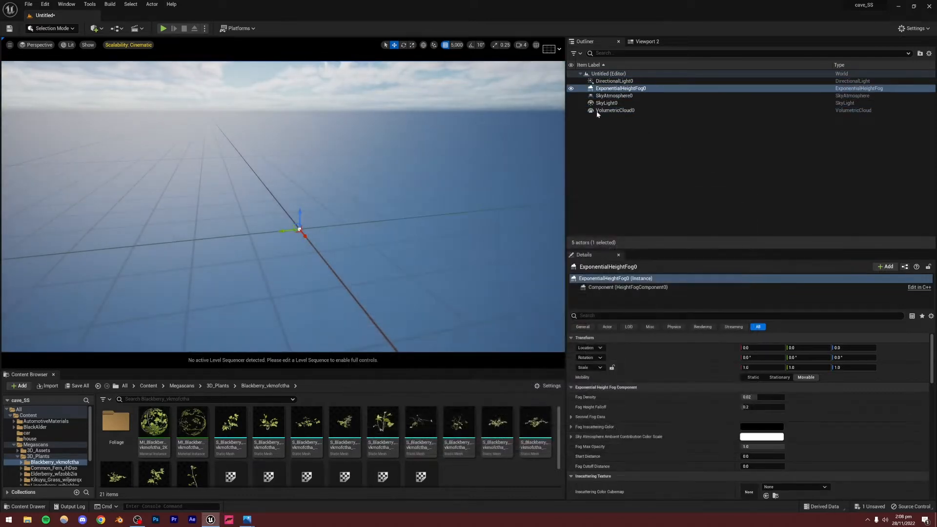
# - Inspect the sky light and sky atmosphere, toggling the atmosphere's visibility off and on to check its effect
pyautogui.moveTo(285, 105); pyautogui.dragTo(273, 63, button='right')
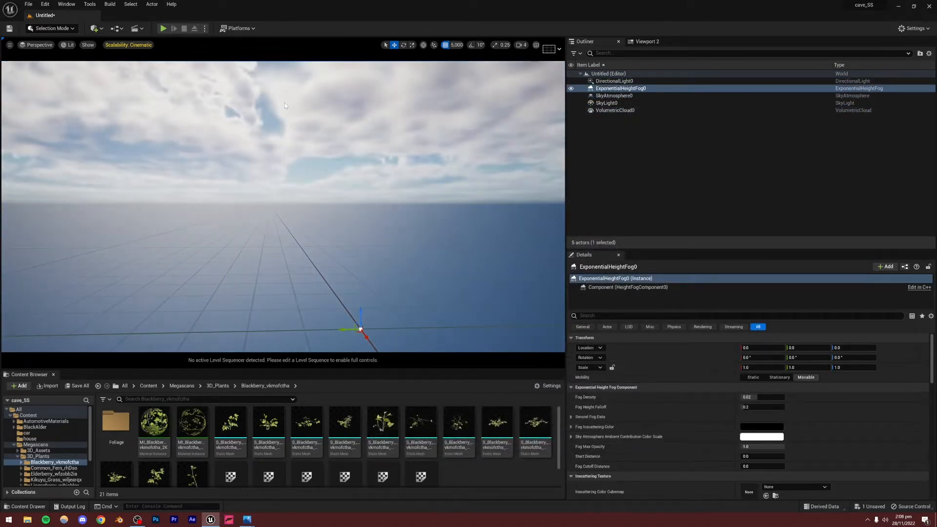
pyautogui.click(605, 103)
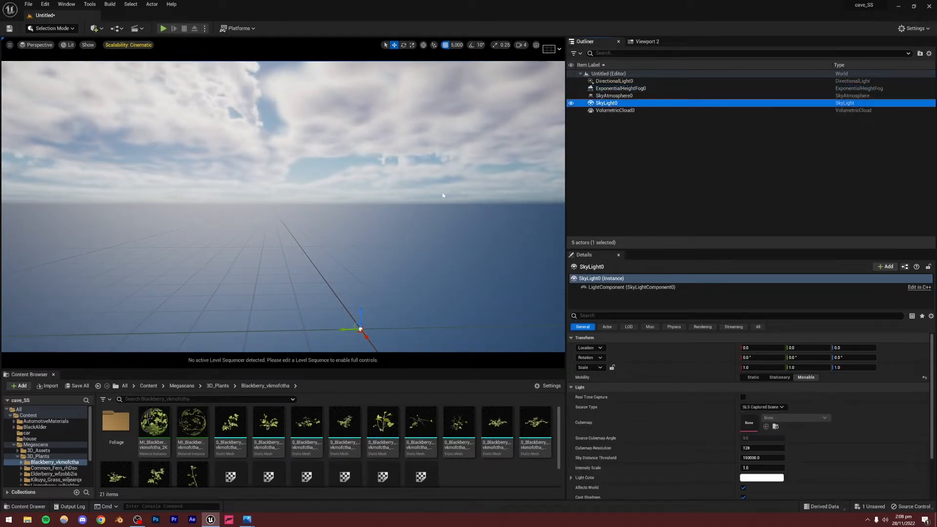
pyautogui.click(597, 160)
pyautogui.click(615, 97)
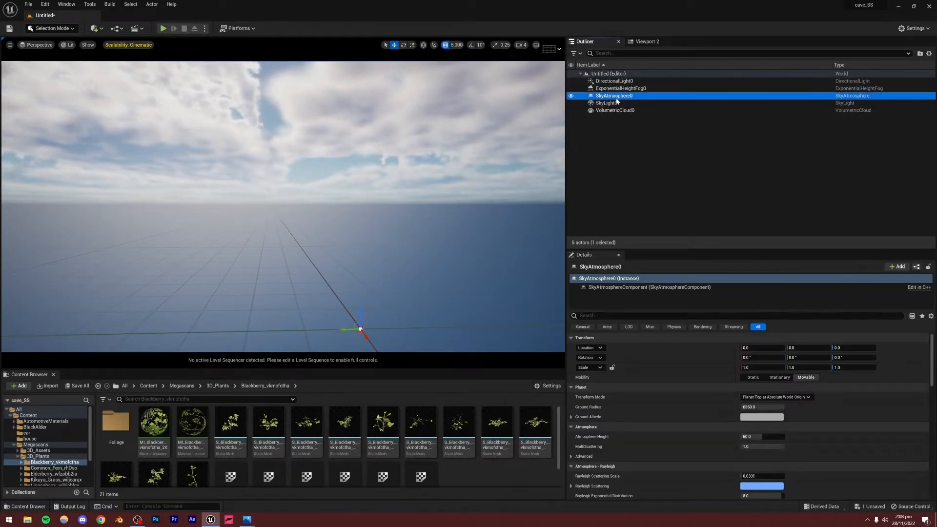
pyautogui.click(570, 95)
pyautogui.click(571, 96)
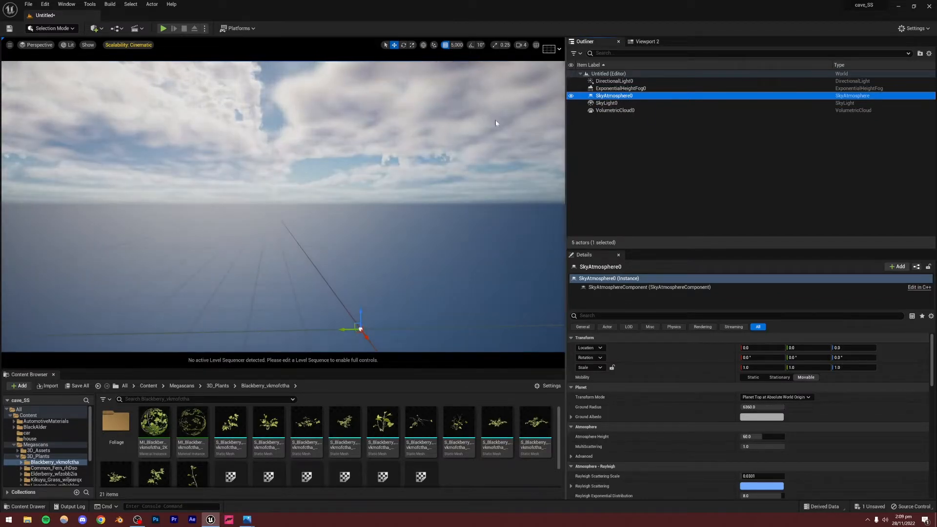
# - Inspect the properties of the exponential height fog and the directional light, and clear the selection
pyautogui.click(605, 89)
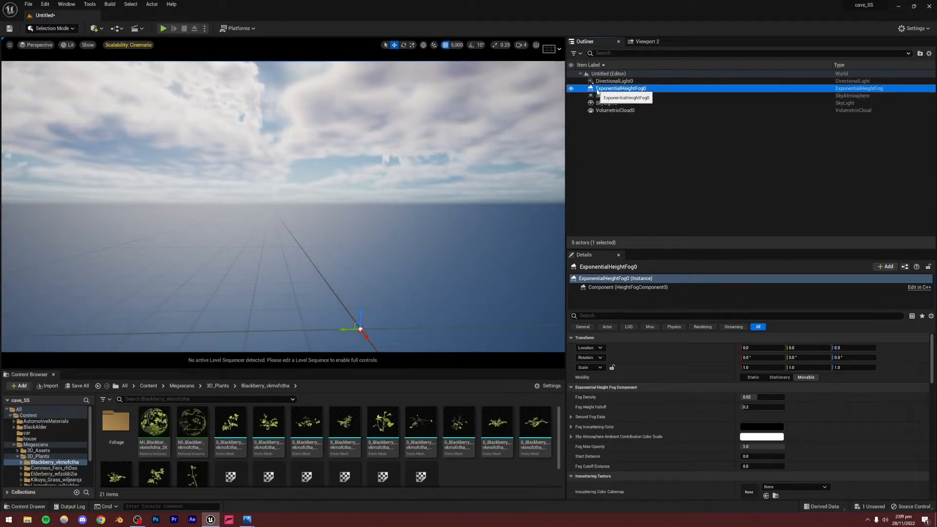
pyautogui.click(613, 82)
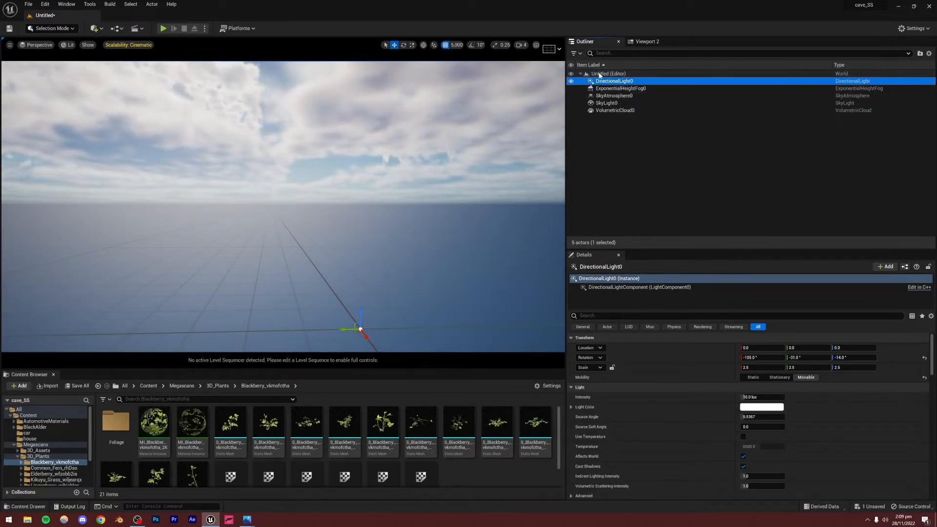
pyautogui.click(610, 188)
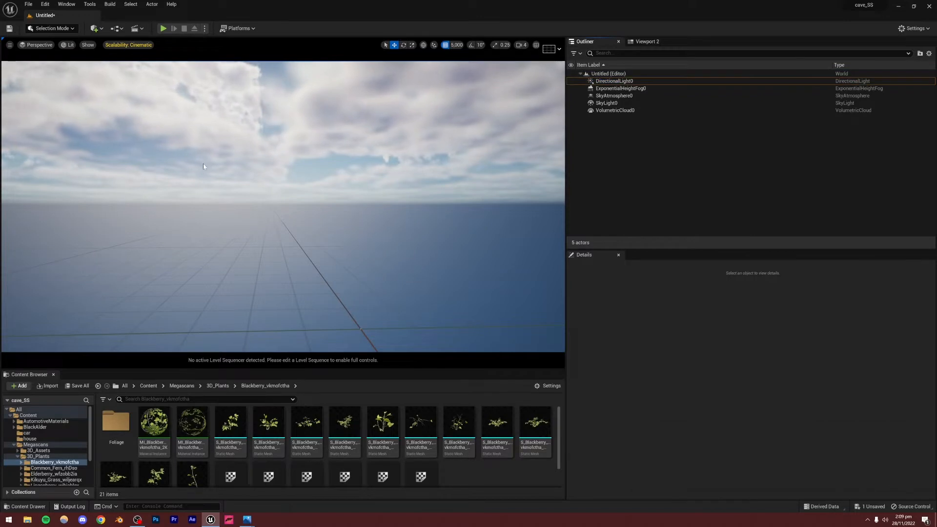
# - Create a new landscape with the default settings in Landscape mode and return to Selection mode
pyautogui.click(58, 29)
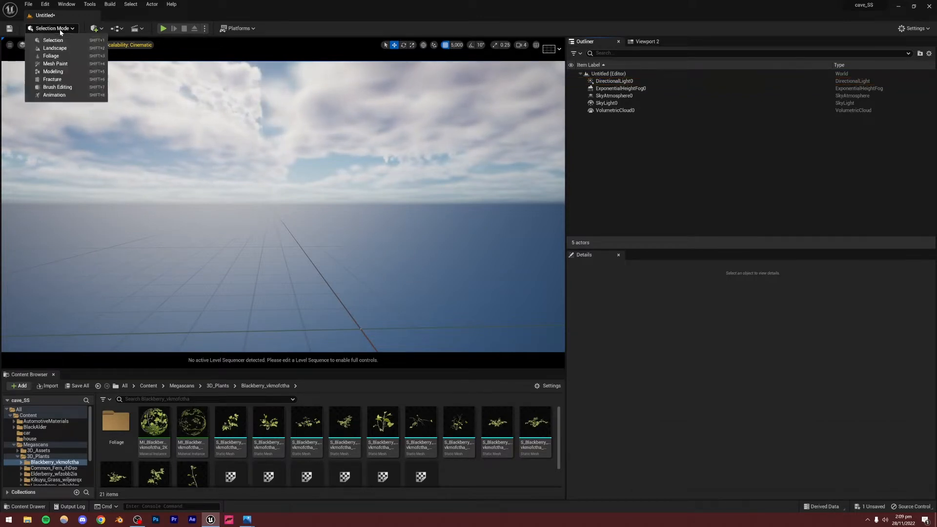
pyautogui.click(59, 48)
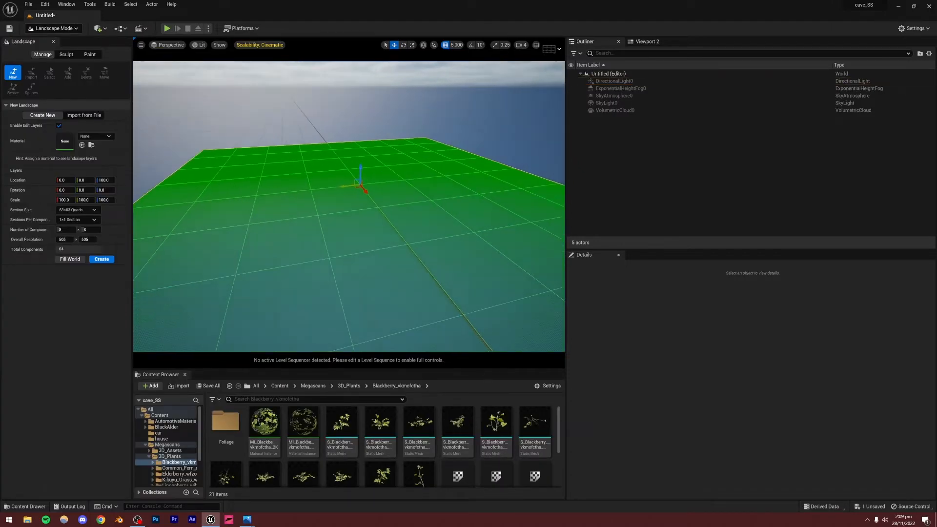
pyautogui.moveTo(404, 232); pyautogui.dragTo(404, 231, button='right')
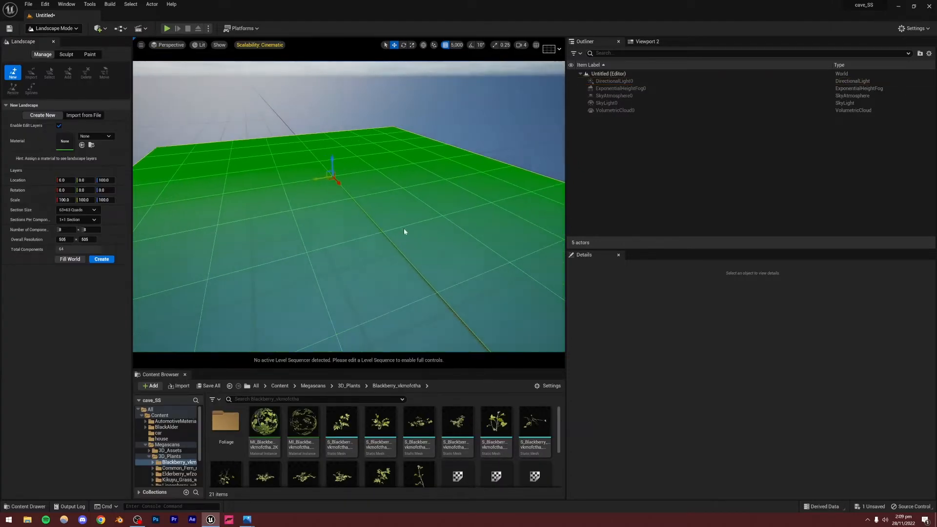
pyautogui.click(102, 259)
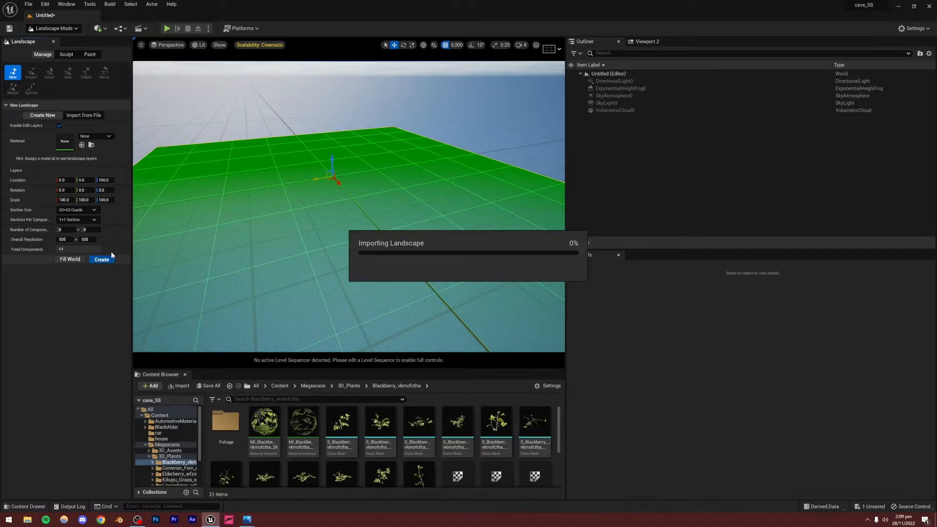
pyautogui.click(53, 28)
pyautogui.click(49, 40)
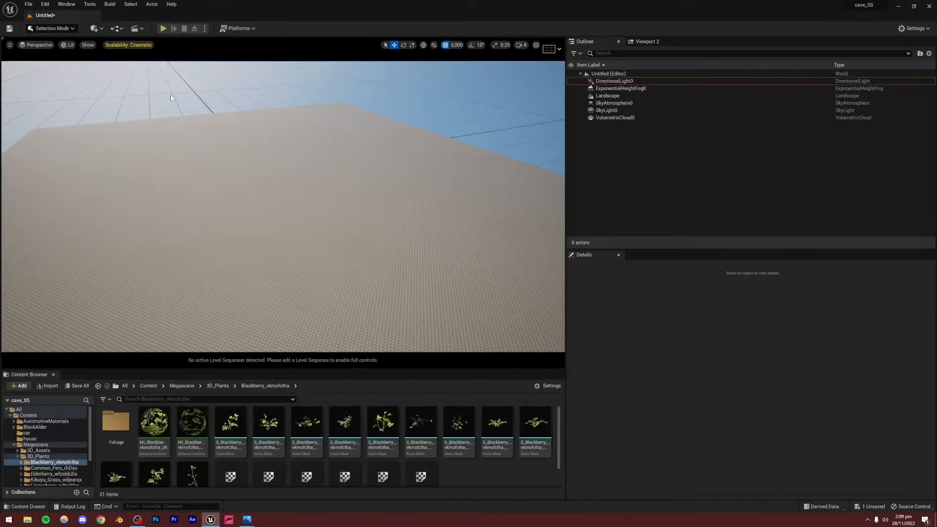
pyautogui.moveTo(310, 209); pyautogui.dragTo(339, 228, button='right')
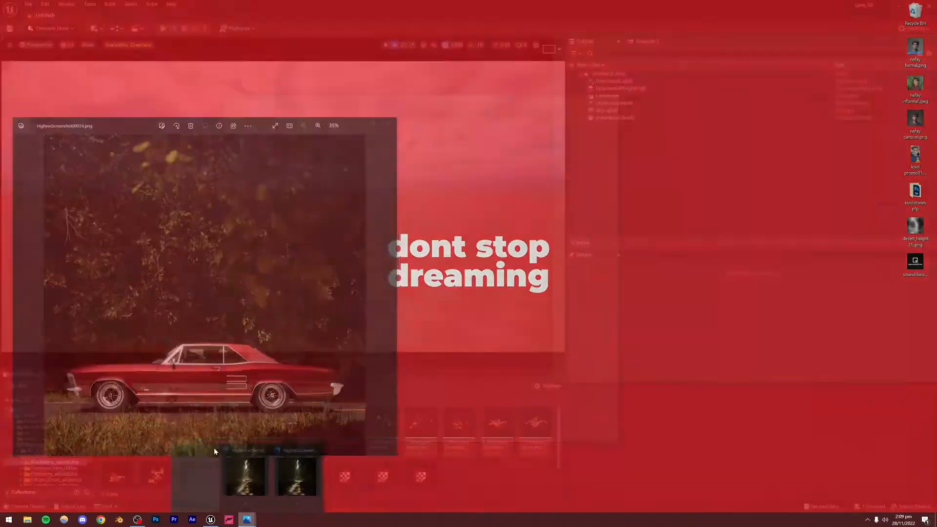
# - View the forest road reference renders in Photos, closing those showing the car, and return to the Unreal Engine level
pyautogui.click(213, 449)
pyautogui.click(234, 456)
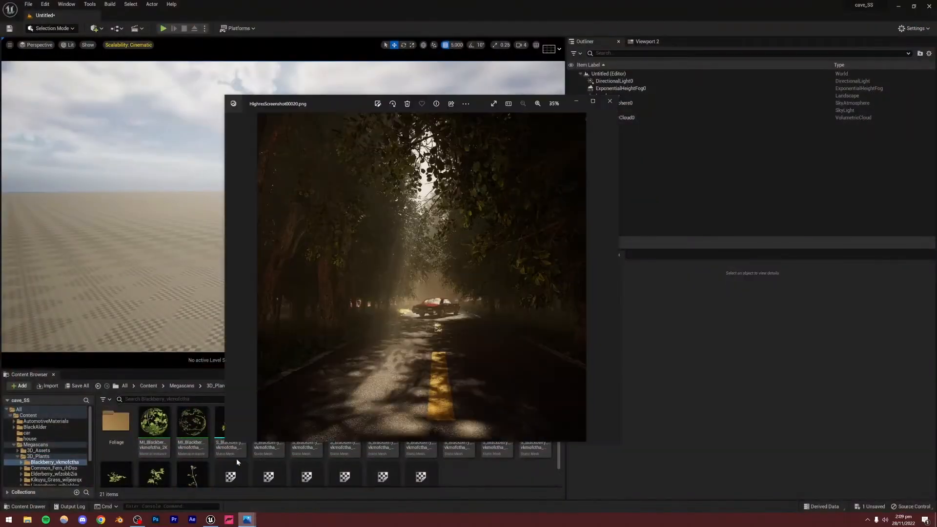
pyautogui.click(609, 101)
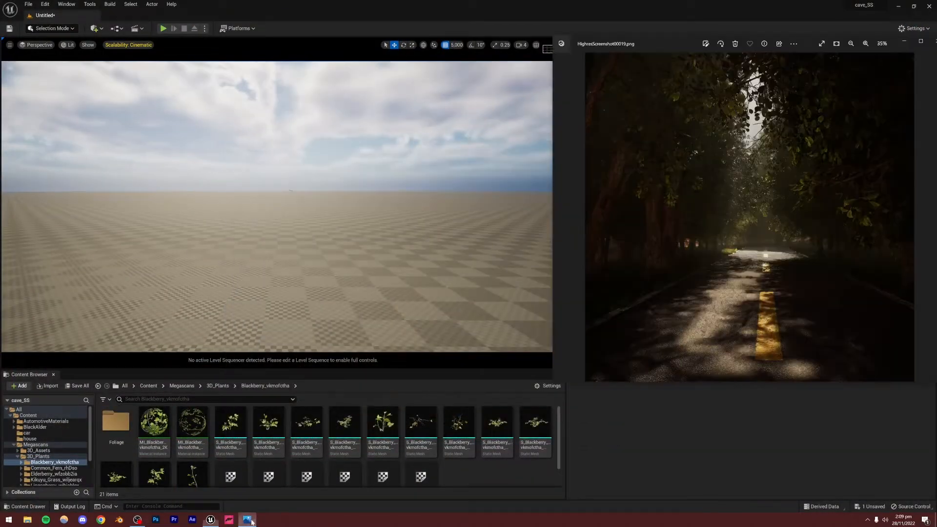
pyautogui.moveTo(651, 42); pyautogui.dragTo(608, 126)
pyautogui.click(210, 519)
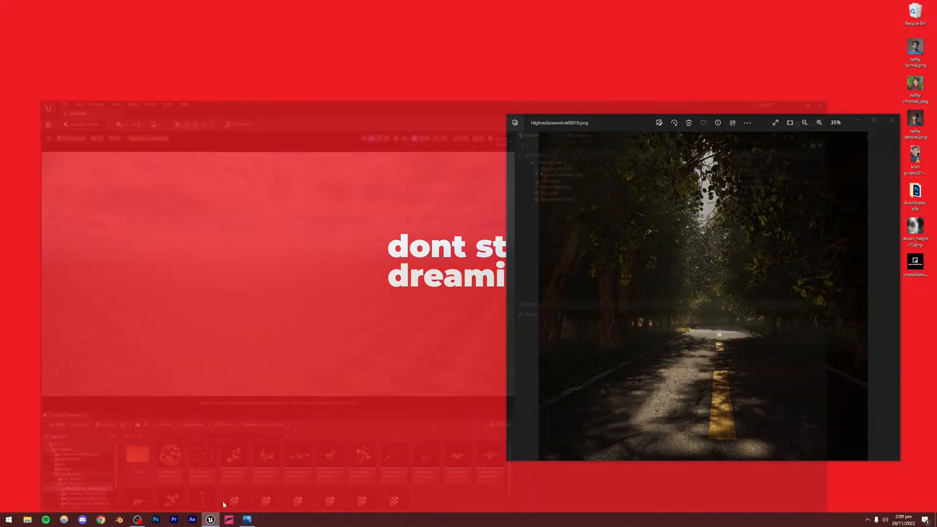
pyautogui.click(247, 519)
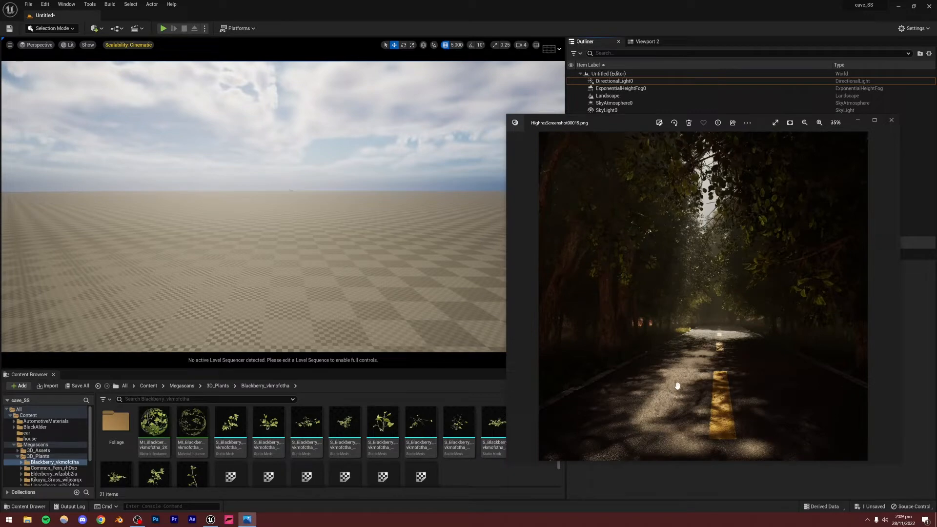
pyautogui.click(501, 273)
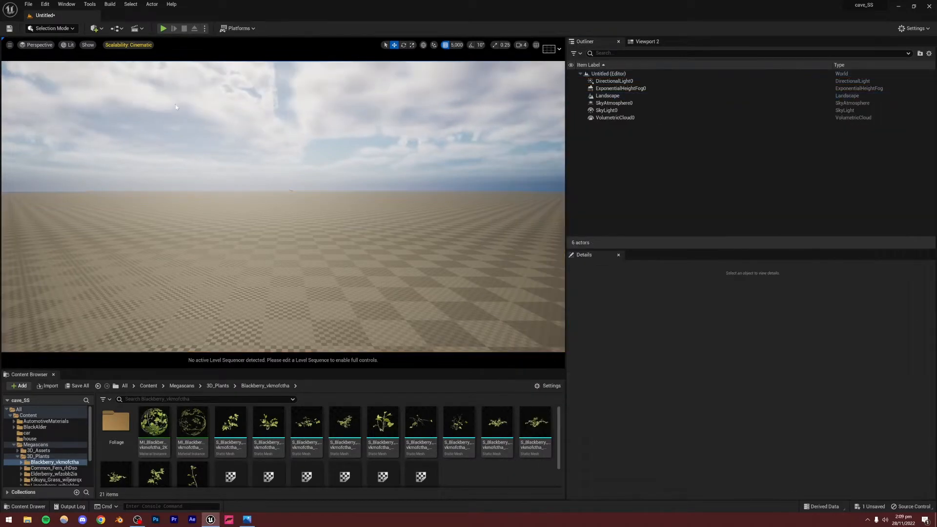
# - Set all scalability groups to Epic quality and check them in the engine scalability settings
pyautogui.click(124, 45)
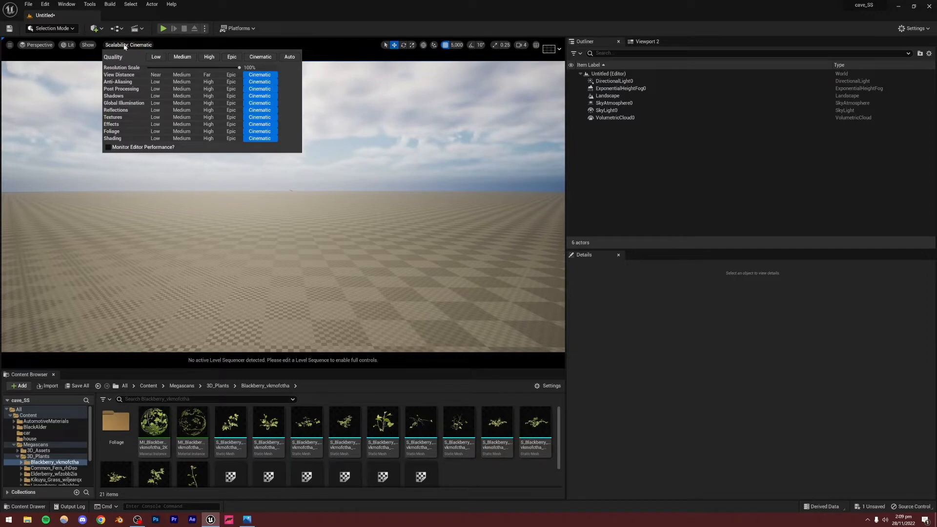
pyautogui.click(231, 57)
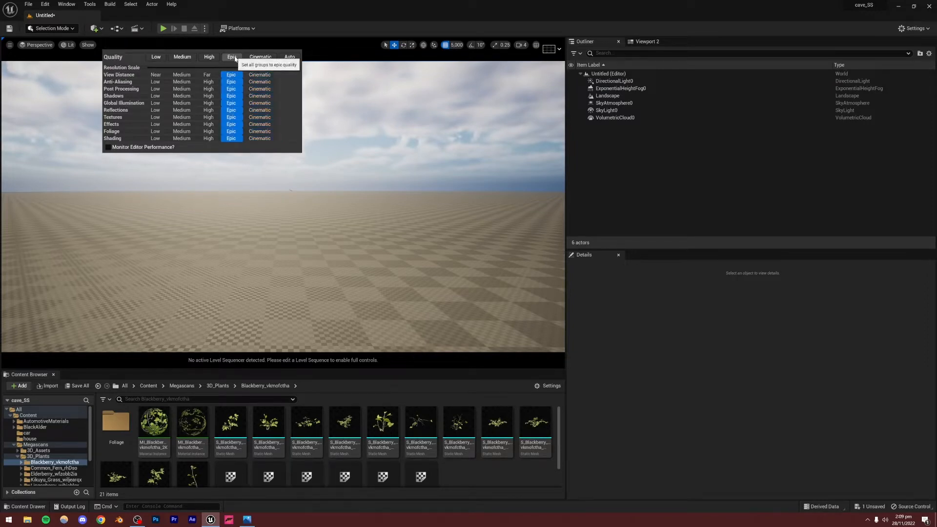
pyautogui.click(354, 90)
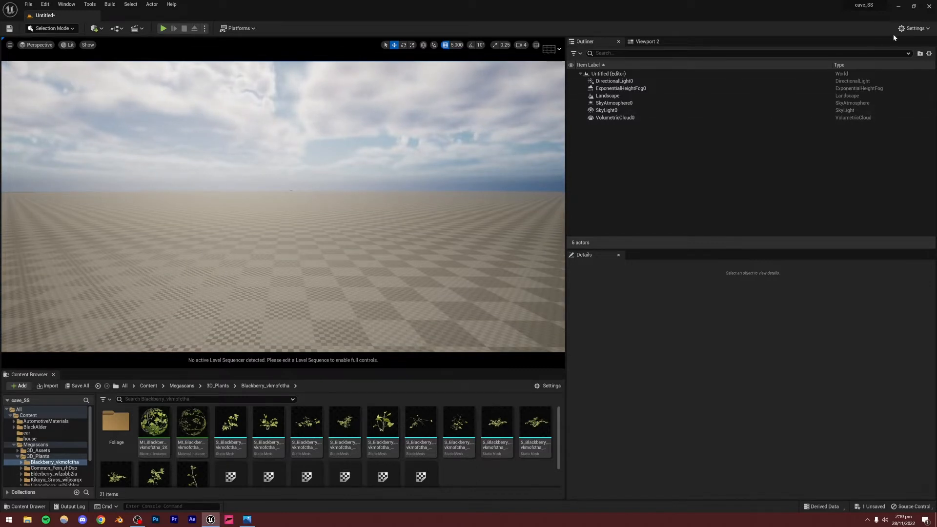
pyautogui.click(916, 28)
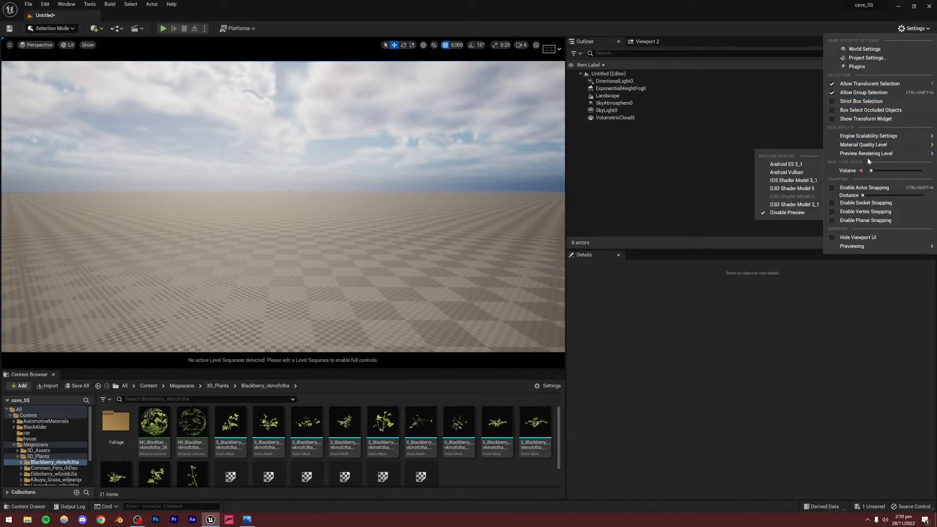
pyautogui.moveTo(858, 138)
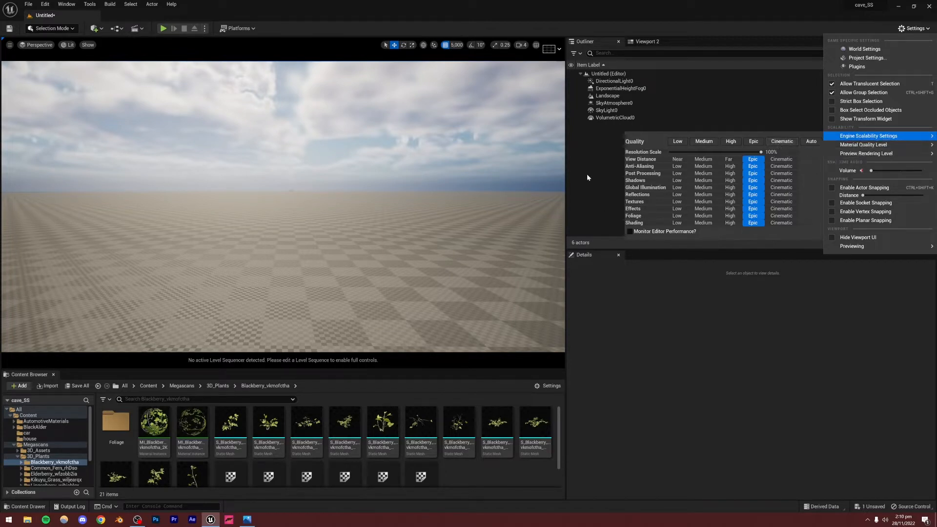
pyautogui.click(596, 162)
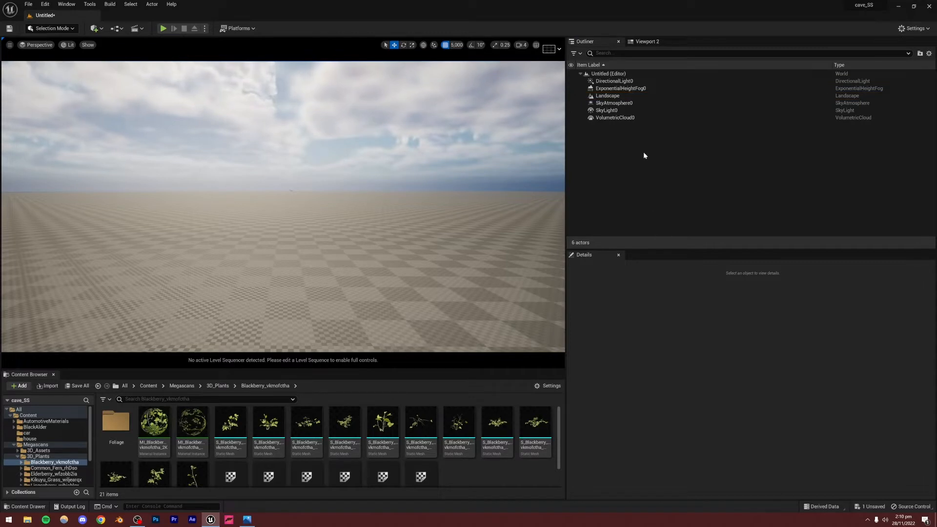
# - Add a PostProcessVolume to the level and enable Infinite Extent (Unbound) for it
pyautogui.click(95, 28)
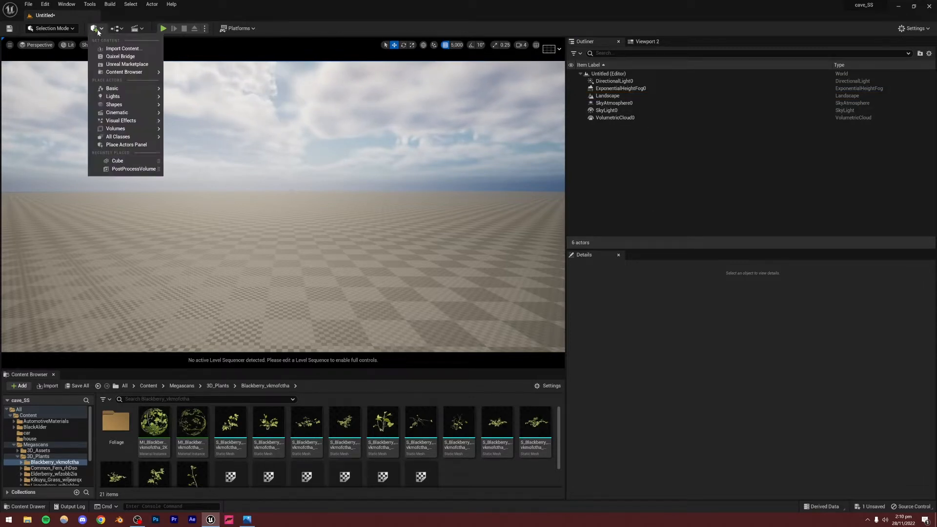
pyautogui.moveTo(124, 115)
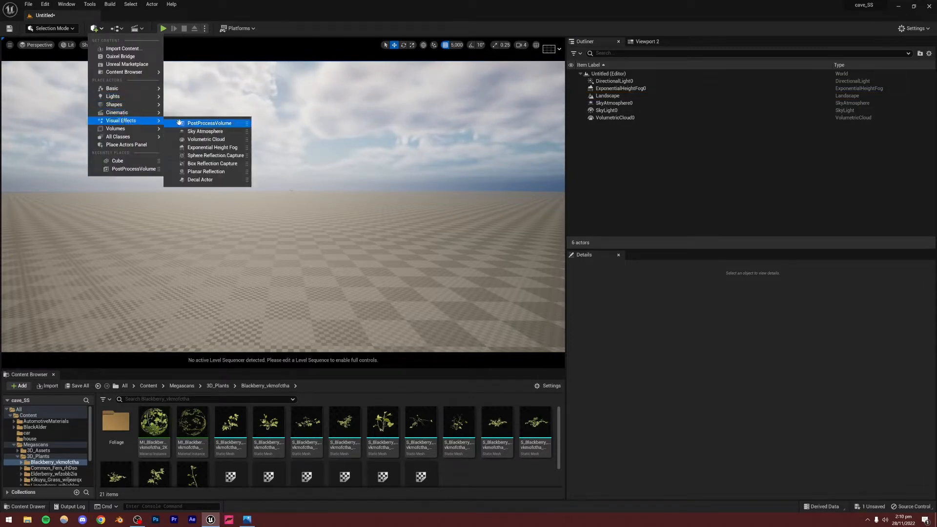
pyautogui.click(207, 122)
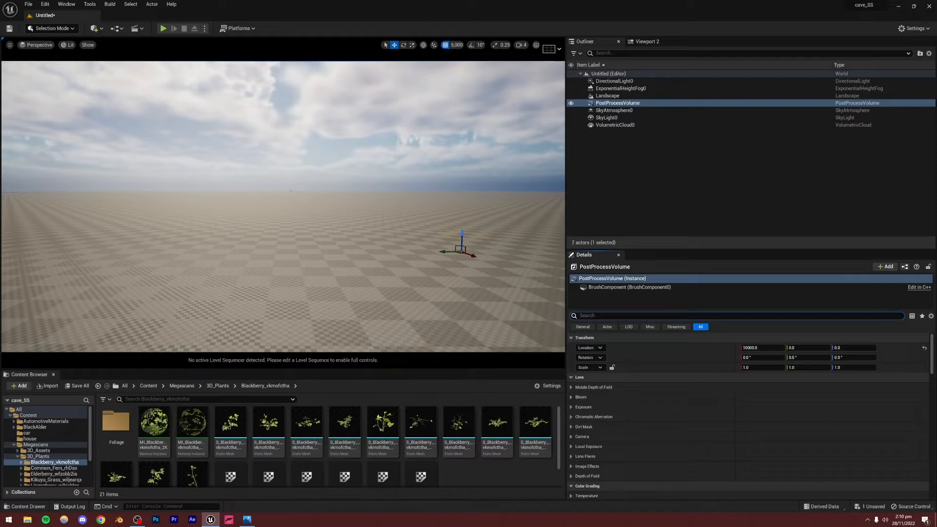
pyautogui.write('infi')
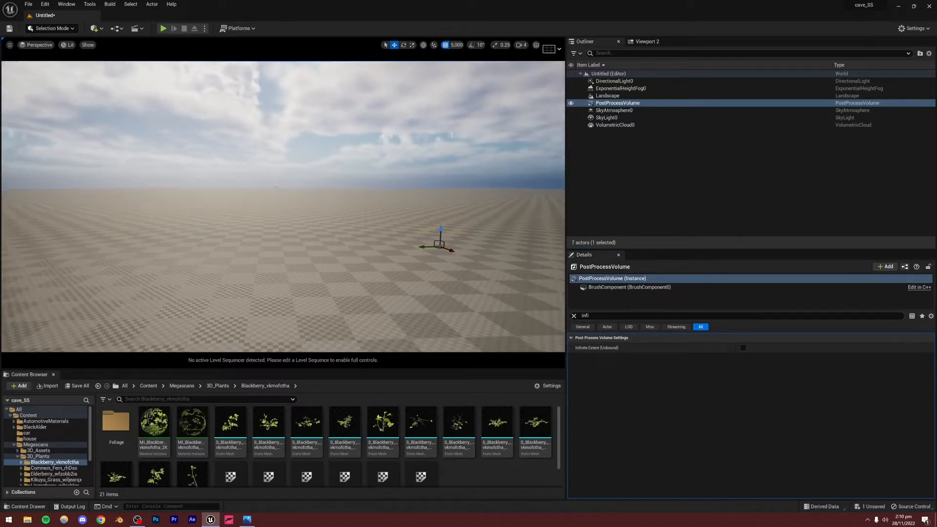
pyautogui.moveTo(452, 249); pyautogui.dragTo(442, 251, button='right')
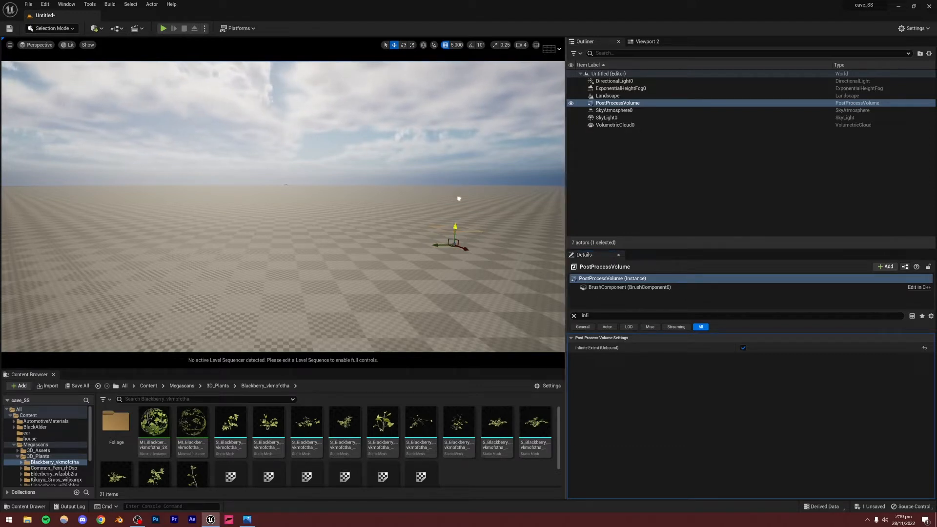
pyautogui.click(574, 315)
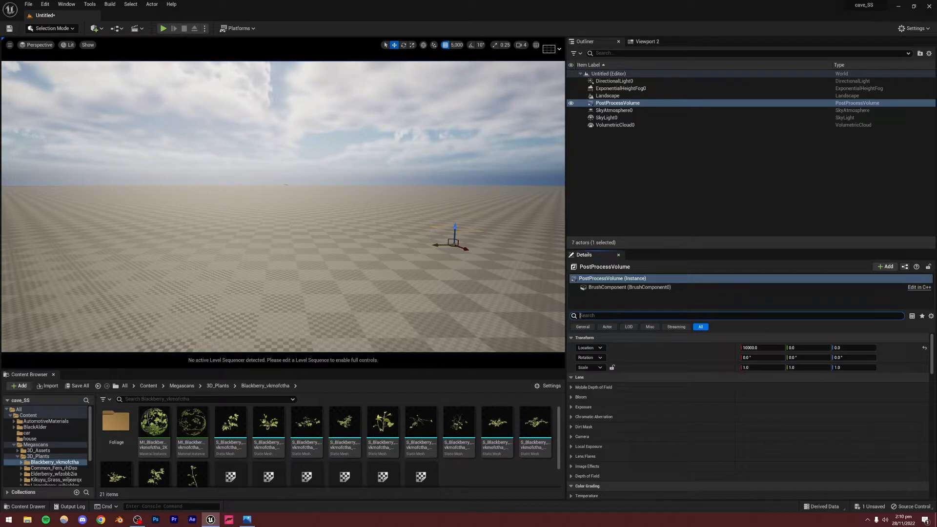
# - Enable High Quality Translucency Reflections under the post process volume's Lumen Reflections
pyautogui.scroll(-6, 623, 392)
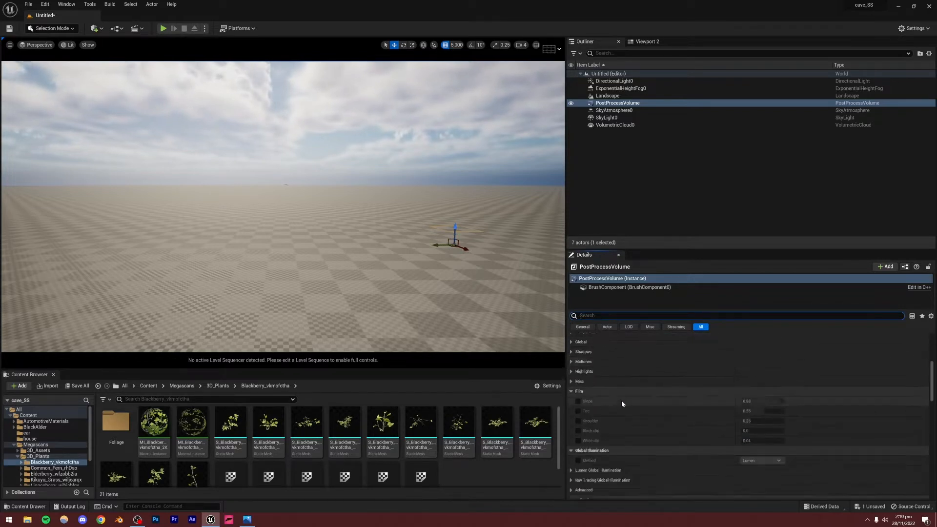
pyautogui.scroll(-3, 622, 400)
pyautogui.click(571, 414)
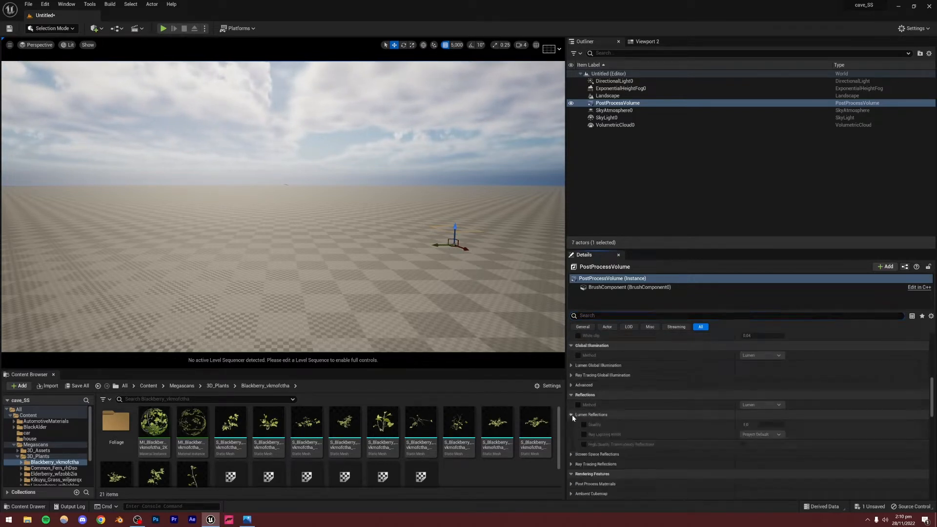
pyautogui.click(583, 444)
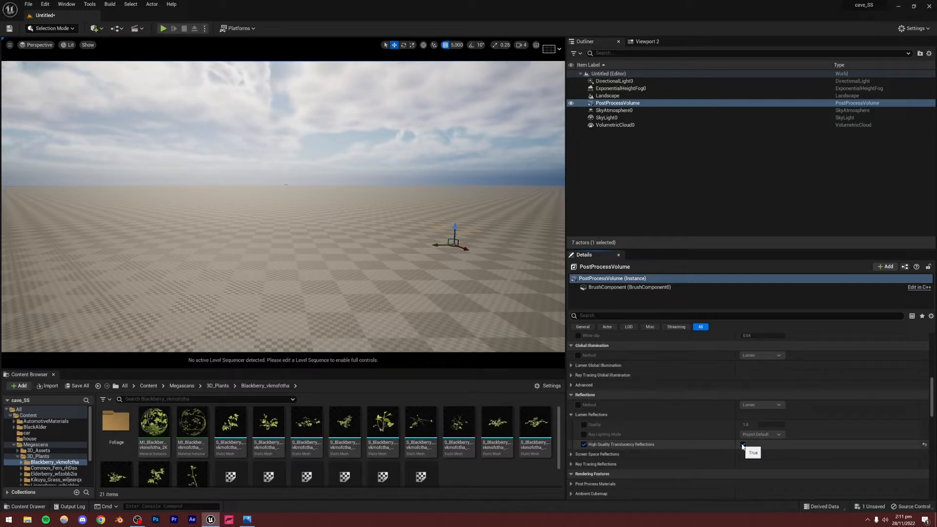
# - Look through the project's car, Megascans Surfaces and house asset folders, ending in the car folder
pyautogui.click(29, 432)
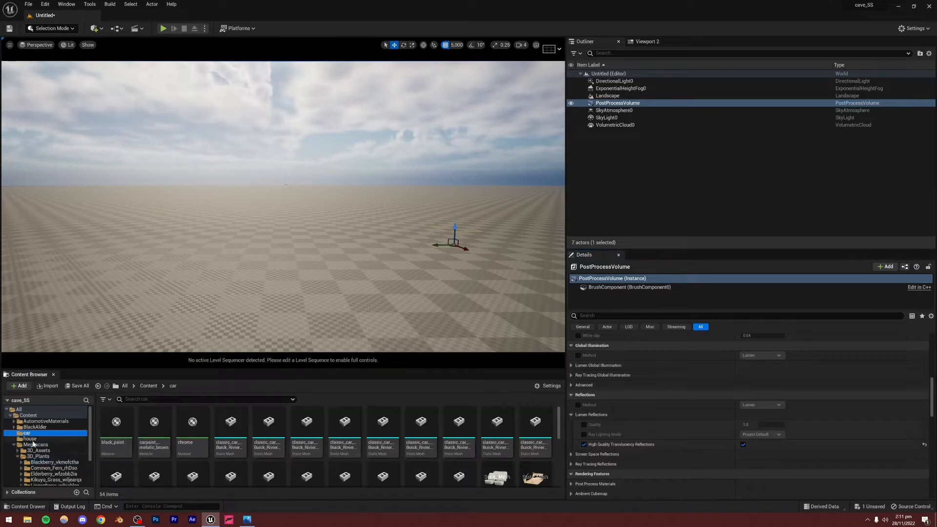
pyautogui.scroll(-2, 41, 444)
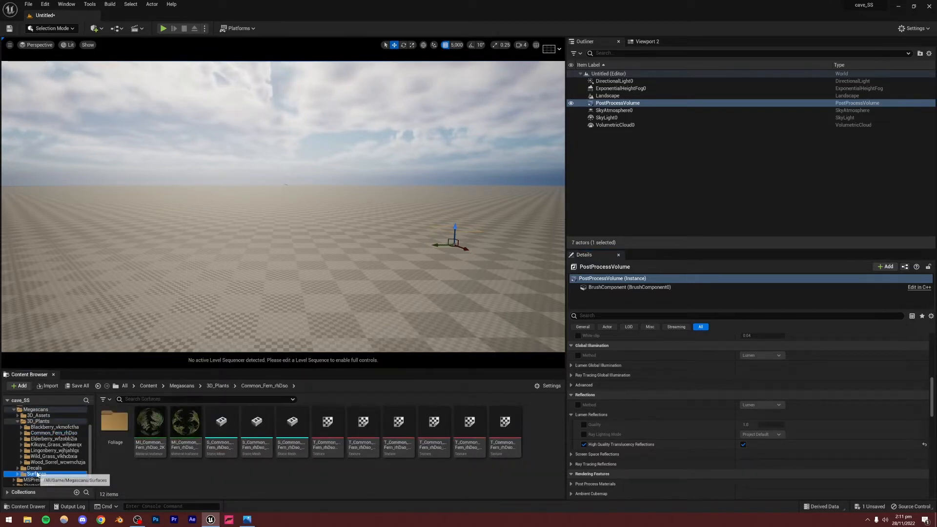
pyautogui.click(39, 473)
pyautogui.scroll(3, 42, 472)
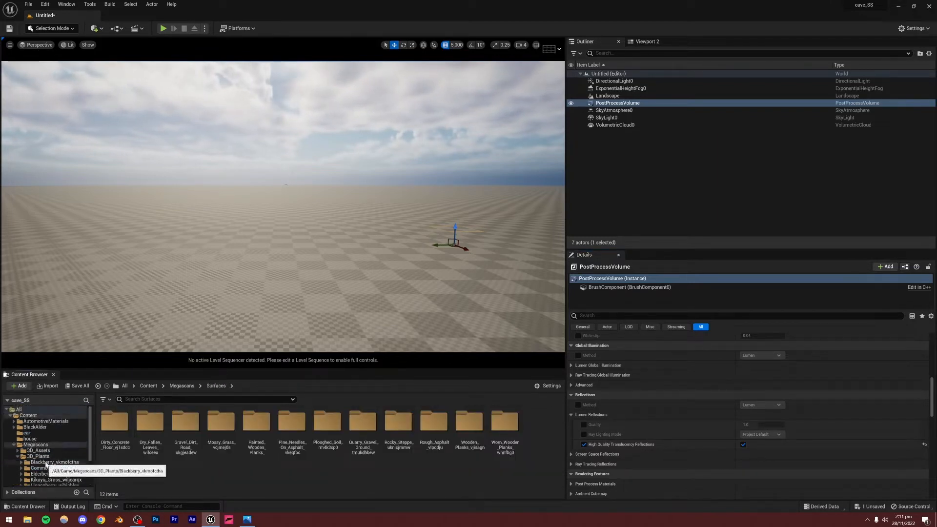
pyautogui.click(30, 439)
pyautogui.click(27, 433)
# - Look through the classic car's static meshes and select the Buick Riviera body mesh
pyautogui.click(268, 423)
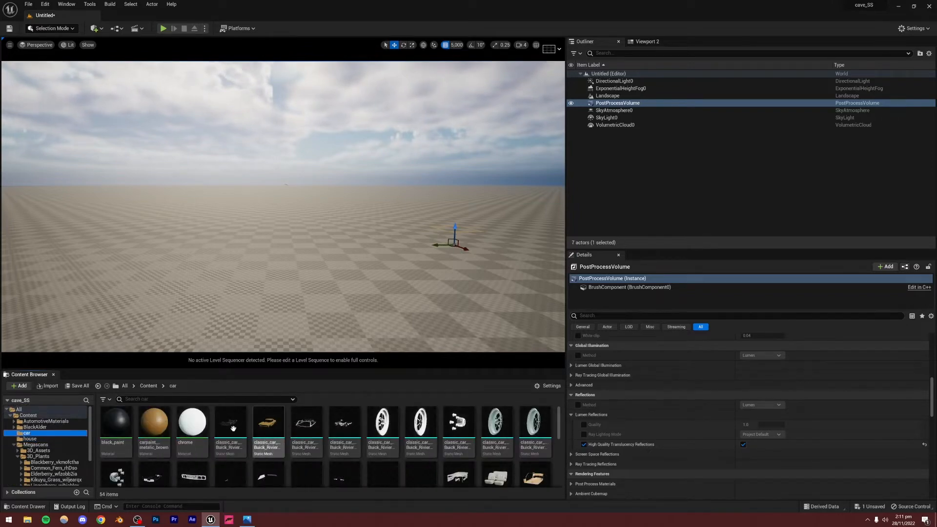
pyautogui.scroll(-3, 267, 452)
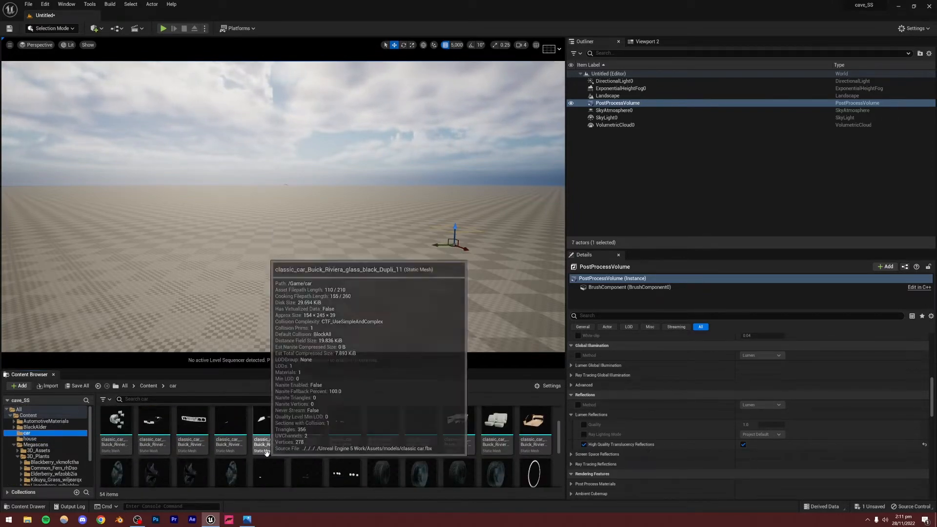
pyautogui.scroll(3, 266, 453)
pyautogui.scroll(-2, 267, 455)
pyautogui.scroll(2, 267, 455)
pyautogui.click(268, 455)
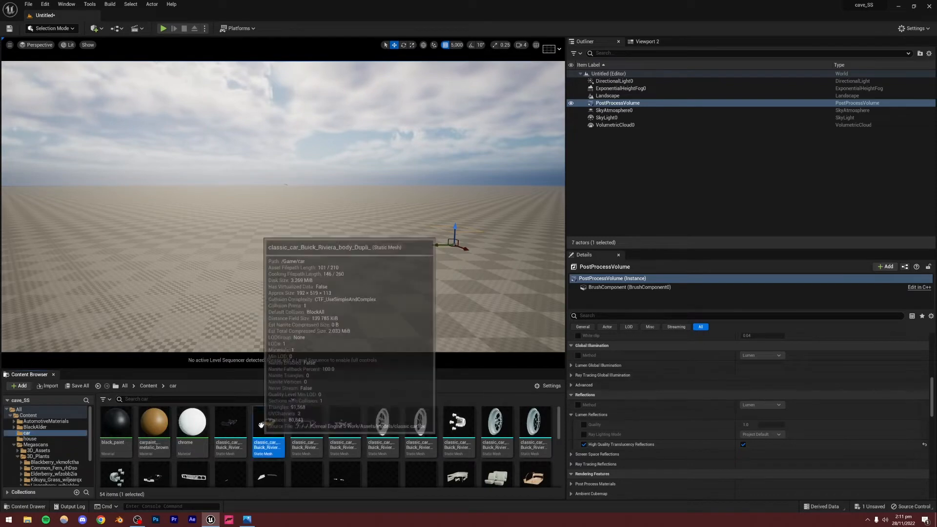
# - Place the Buick Riviera car body mesh on the landscape
pyautogui.moveTo(267, 455); pyautogui.dragTo(295, 298)
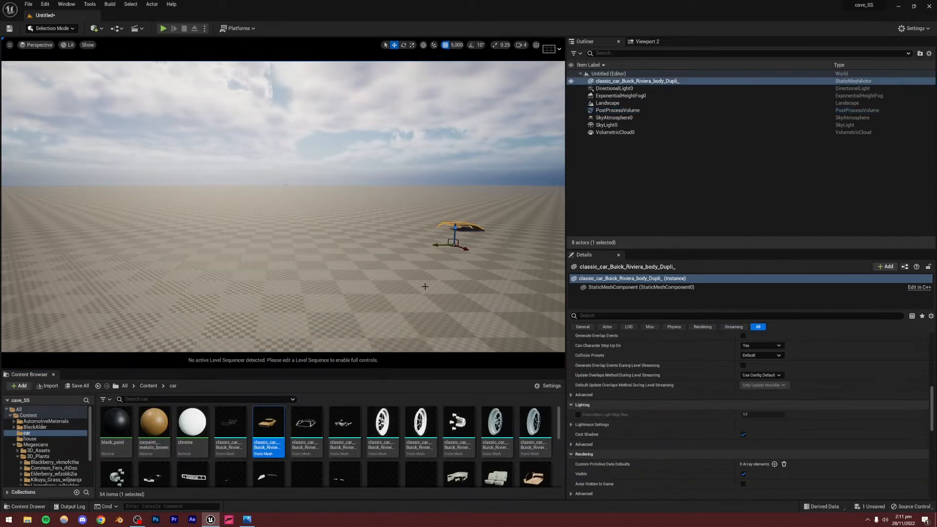
pyautogui.moveTo(425, 286); pyautogui.dragTo(372, 283, button='right')
pyautogui.press('w')
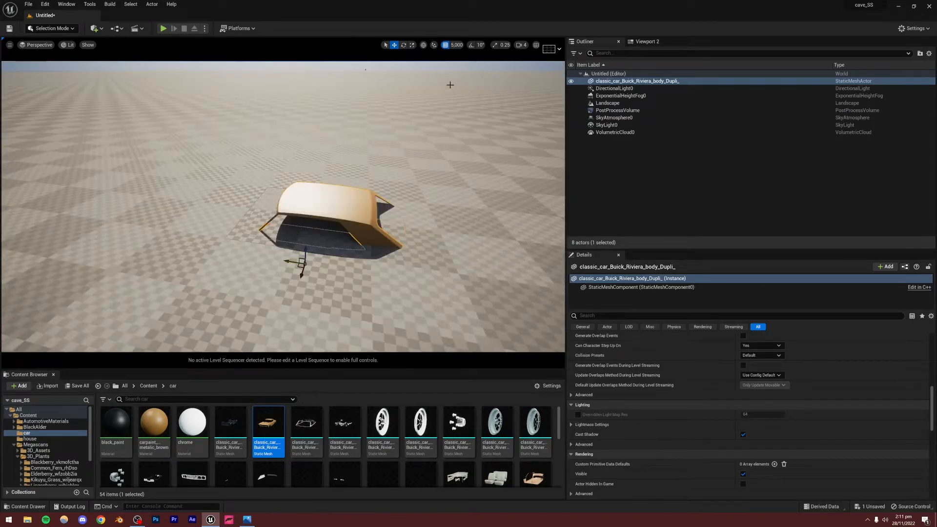
# - Set the position grid snap to 10 and raise the car body above the landscape
pyautogui.click(458, 45)
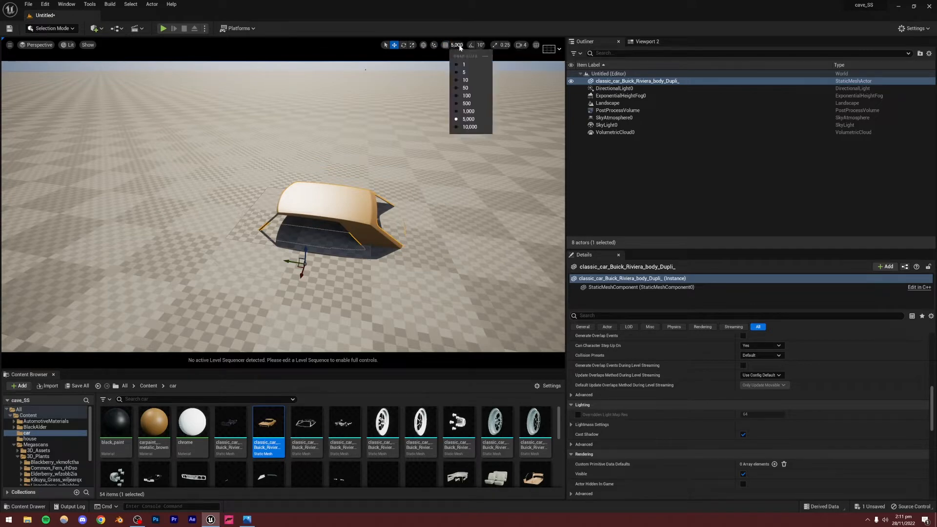
pyautogui.click(467, 80)
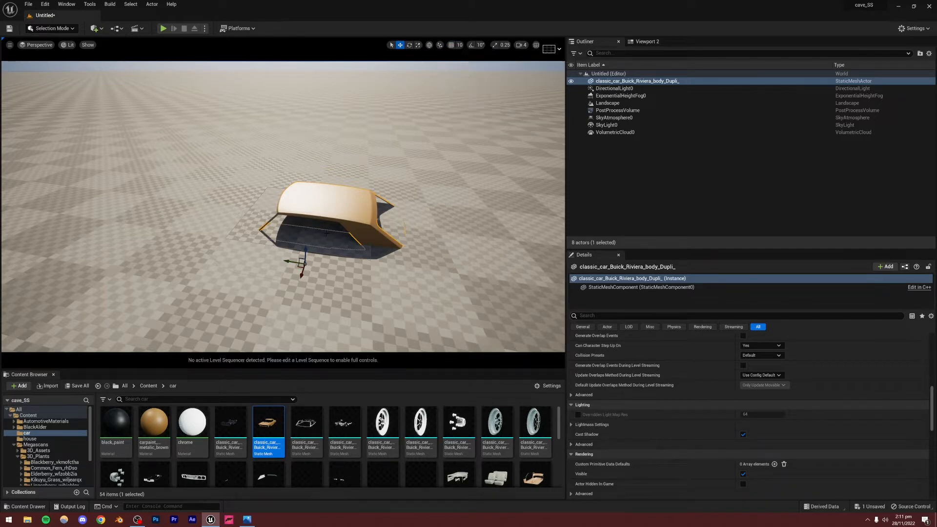
pyautogui.moveTo(305, 250); pyautogui.dragTo(309, 159)
pyautogui.moveTo(310, 159); pyautogui.dragTo(439, 131, button='right')
pyautogui.moveTo(323, 199)
pyautogui.mouseDown(button='right')
pyautogui.moveTo(332, 195)
pyautogui.moveTo(313, 224)
pyautogui.moveTo(323, 198)
pyautogui.mouseUp(button='right')
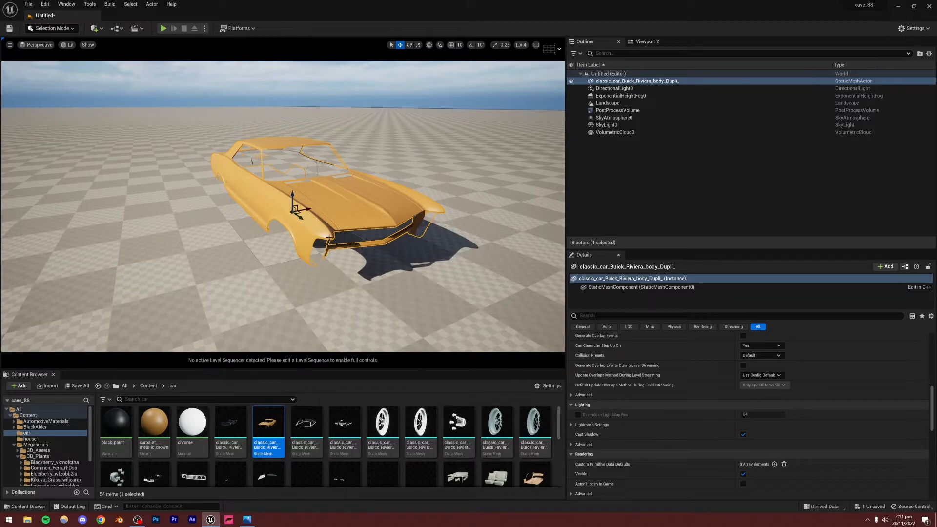
pyautogui.click(213, 90)
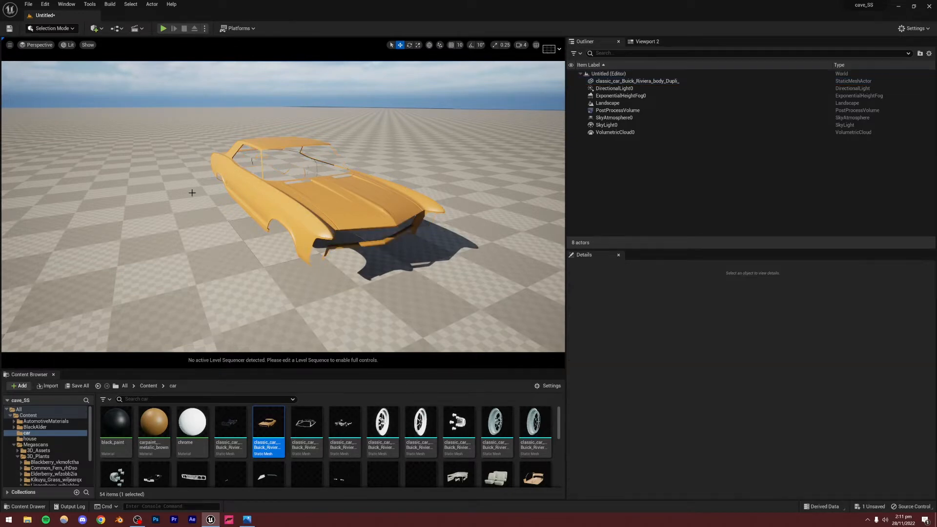
# - Open the Glass material folder inside AutomotiveMaterials > Materials > Exterior
pyautogui.click(55, 423)
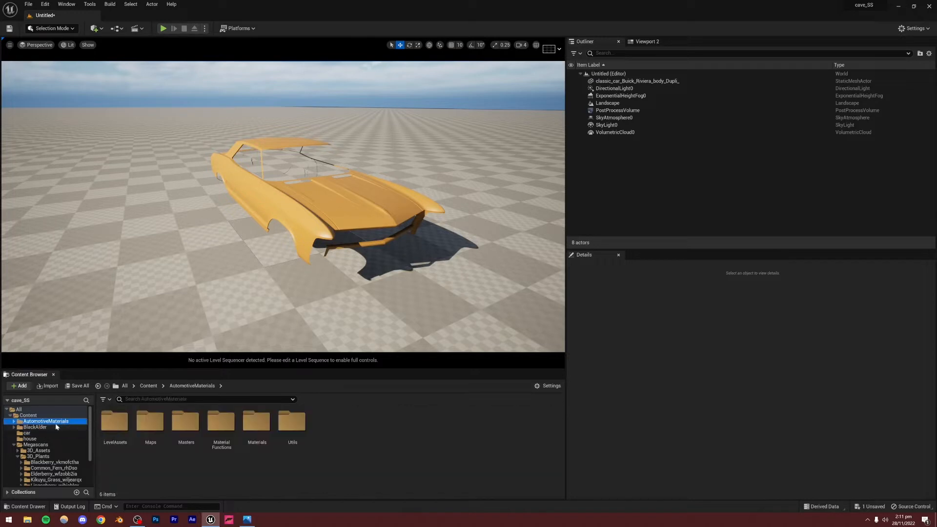
pyautogui.click(14, 421)
pyautogui.scroll(-2, 27, 443)
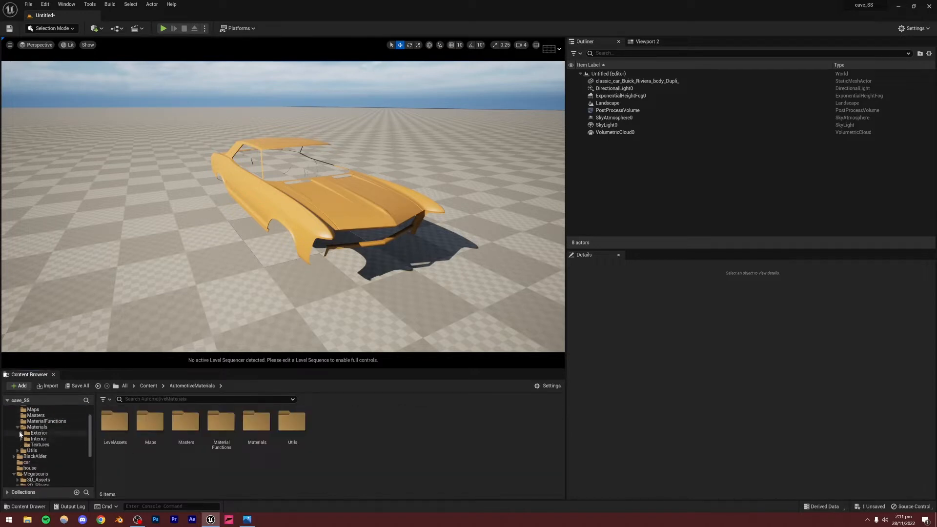
pyautogui.click(21, 433)
pyautogui.scroll(2, 37, 434)
pyautogui.scroll(-1, 38, 435)
pyautogui.scroll(-1, 38, 434)
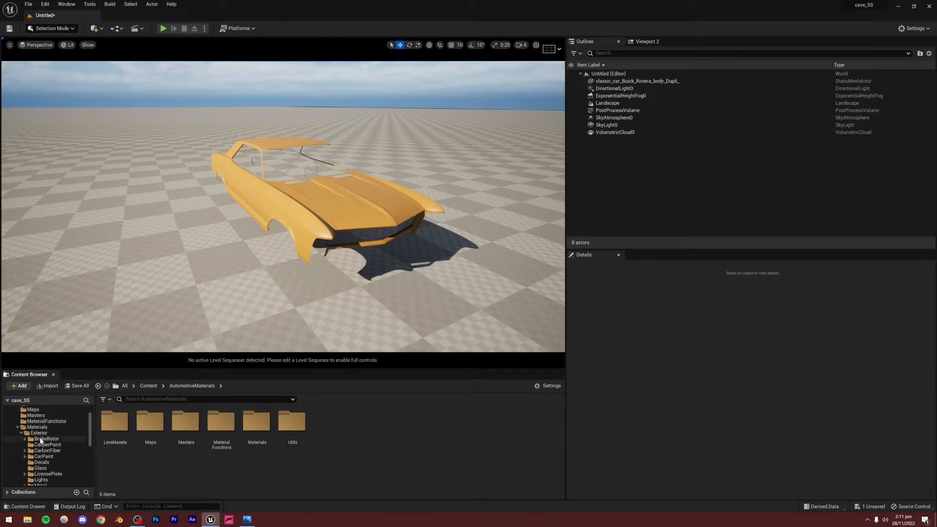
pyautogui.click(39, 433)
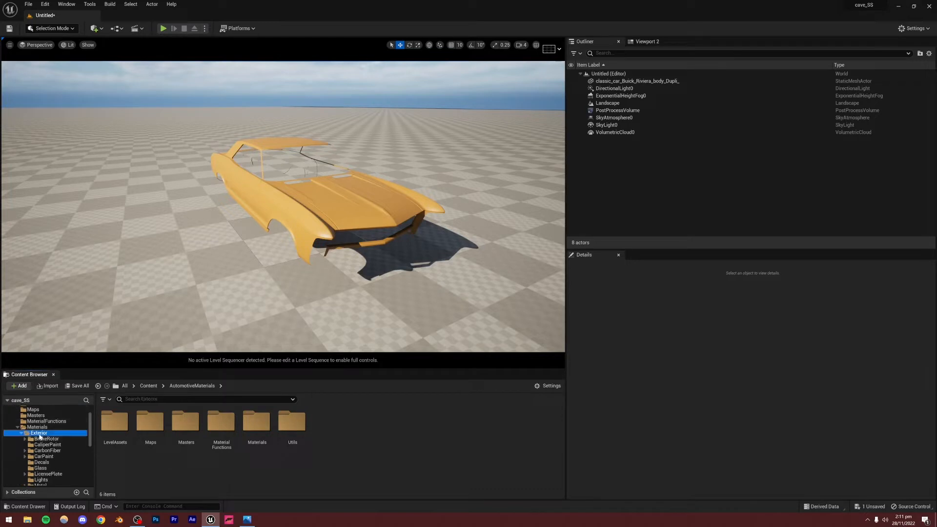
pyautogui.click(40, 468)
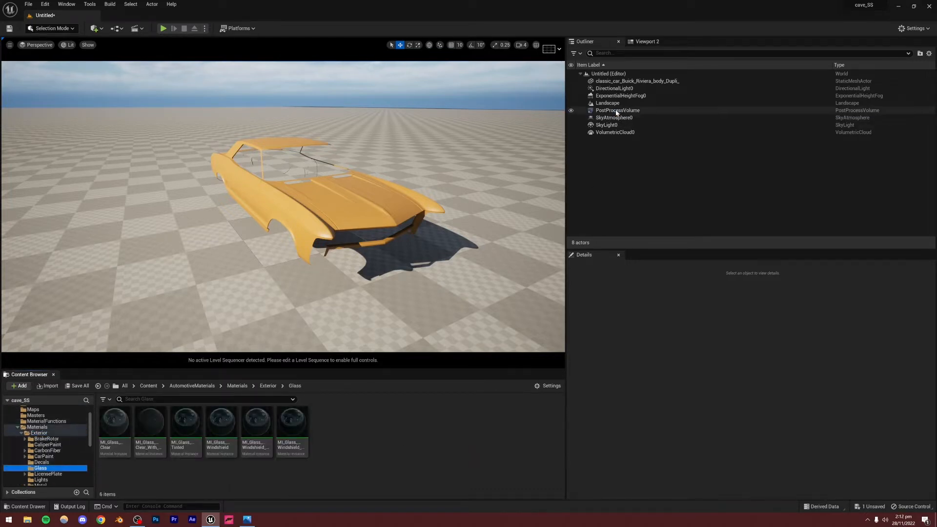
# - Turn off High Quality Translucency Reflections on the post process volume and apply the MI_Glass_Clear material to the car body
pyautogui.click(707, 111)
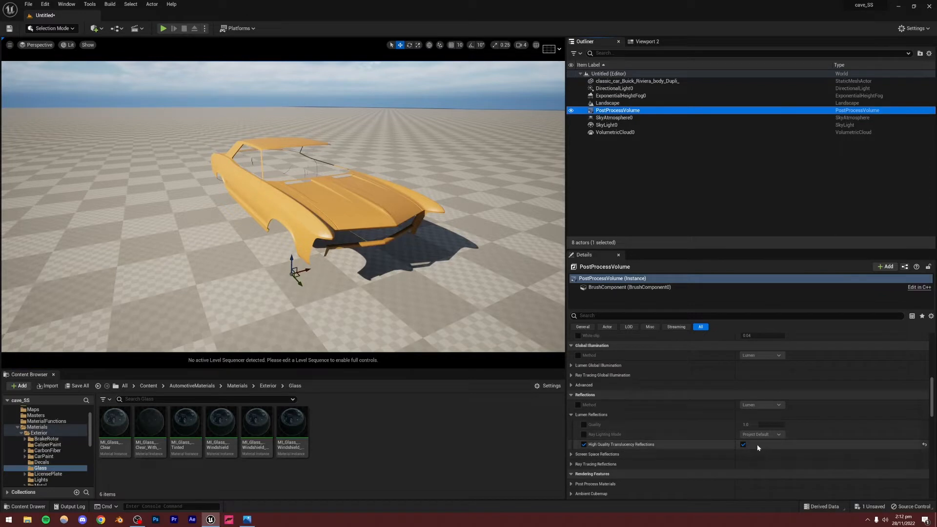
pyautogui.click(743, 445)
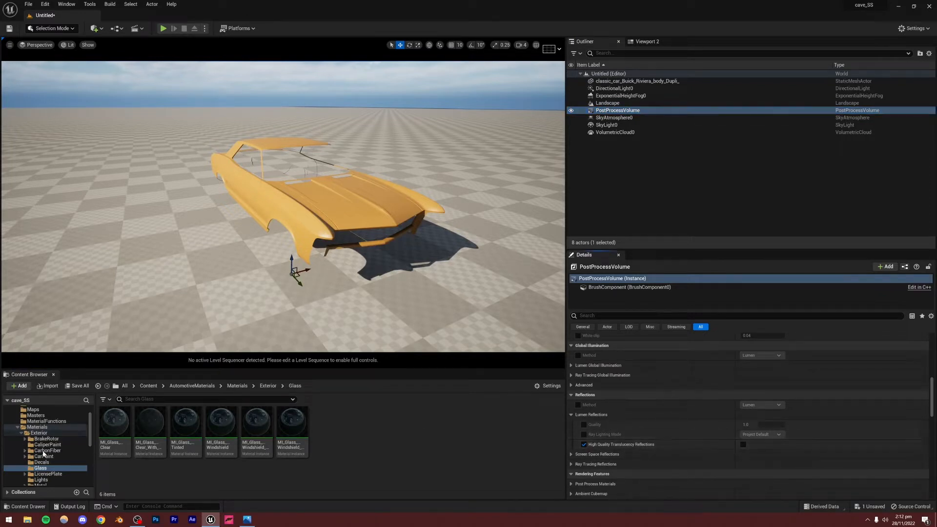
pyautogui.scroll(-2, 49, 439)
pyautogui.click(114, 422)
pyautogui.moveTo(114, 422); pyautogui.dragTo(280, 239)
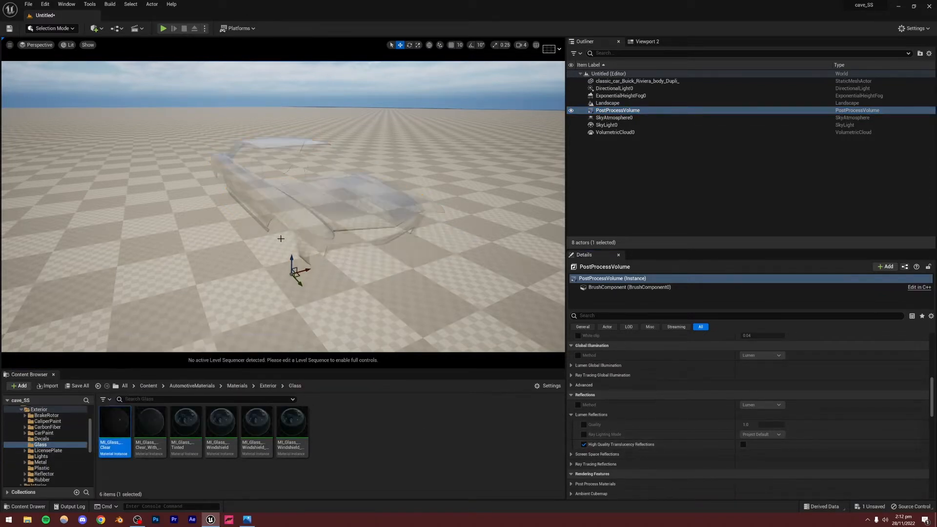
pyautogui.click(309, 219)
pyautogui.moveTo(362, 238)
pyautogui.mouseDown(button='right')
pyautogui.moveTo(361, 181)
pyautogui.moveTo(363, 239)
pyautogui.mouseUp(button='right')
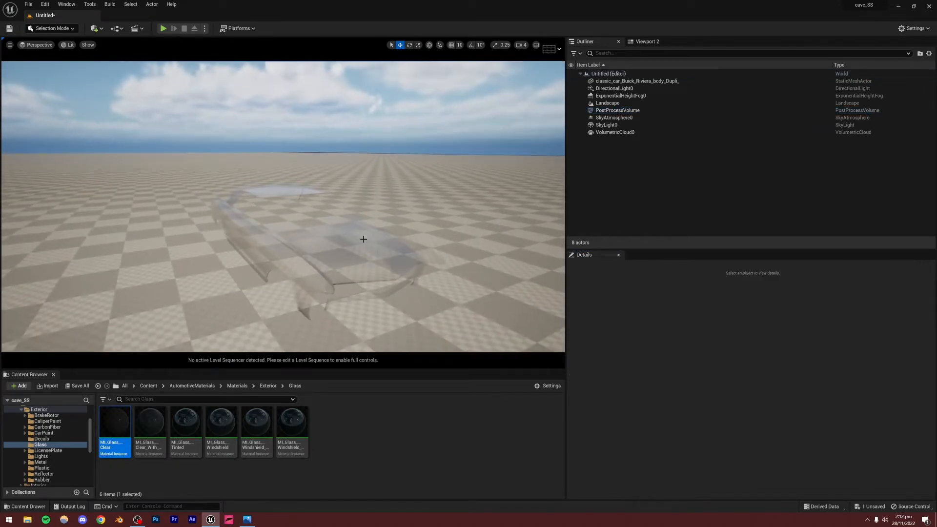
# - Toggle the post process volume's High Quality Translucency Reflections to compare the reflections on the glass car body, leaving the option enabled
pyautogui.click(617, 110)
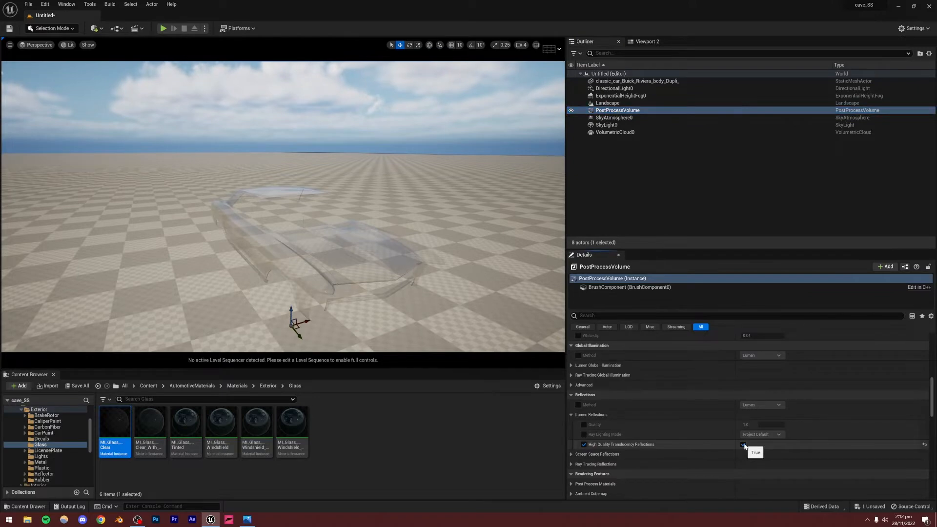
pyautogui.click(742, 445)
pyautogui.moveTo(433, 323); pyautogui.dragTo(432, 312, button='right')
pyautogui.moveTo(302, 251); pyautogui.dragTo(301, 223, button='right')
pyautogui.press('e')
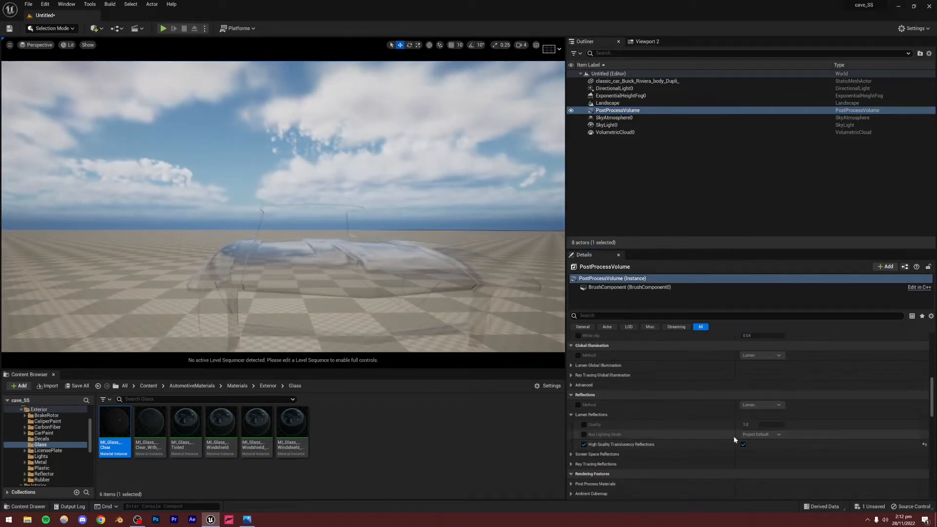
pyautogui.click(743, 444)
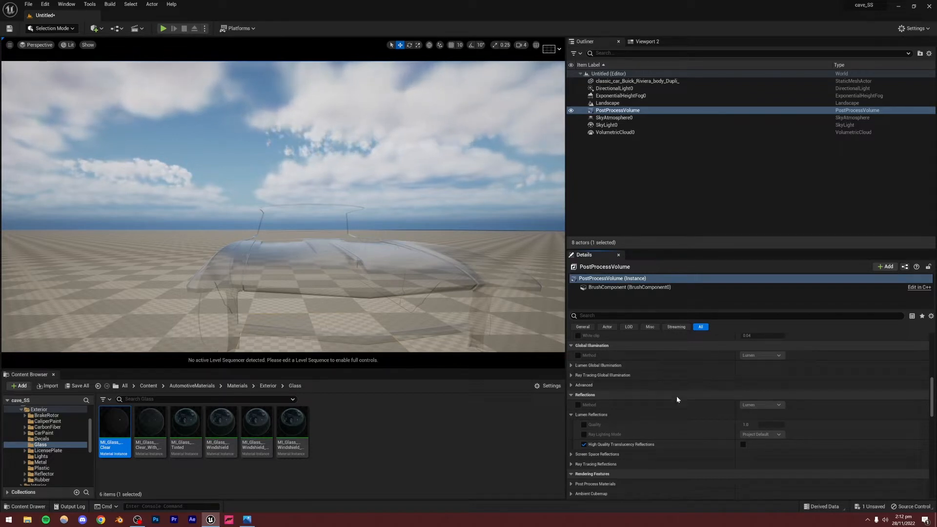
pyautogui.click(743, 445)
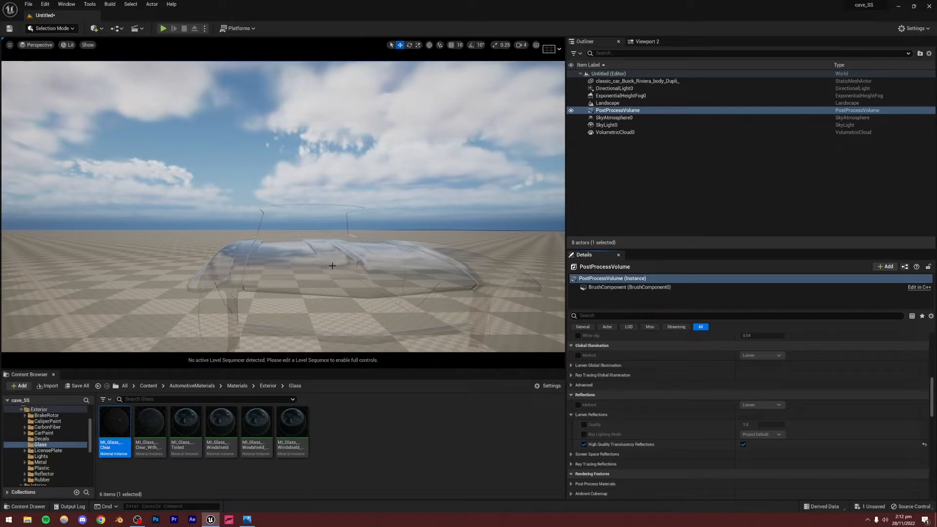
# - Delete the glass test car body from the level
pyautogui.click(410, 66)
pyautogui.moveTo(355, 228); pyautogui.dragTo(430, 254, button='right')
pyautogui.press('s')
pyautogui.moveTo(362, 288); pyautogui.dragTo(364, 304, button='right')
pyautogui.press('e')
pyautogui.click(307, 278)
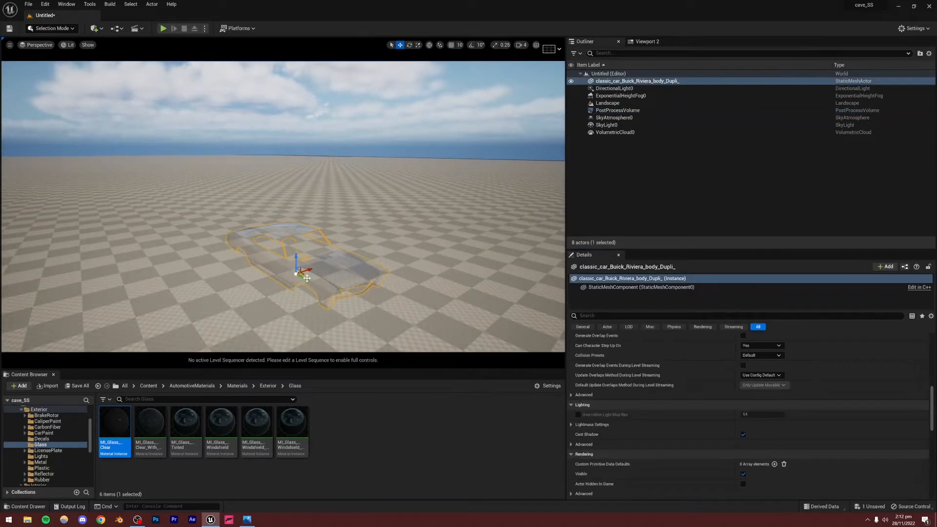
pyautogui.press('Delete')
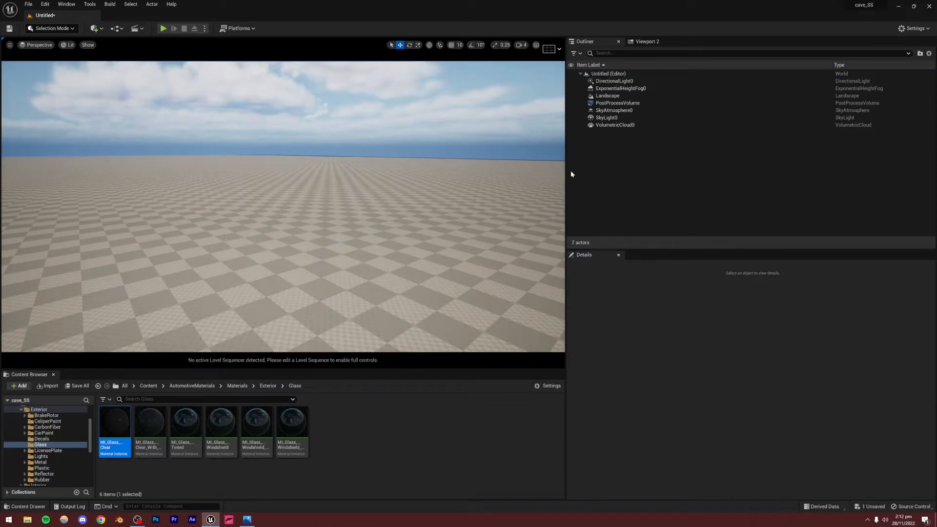
pyautogui.click(617, 103)
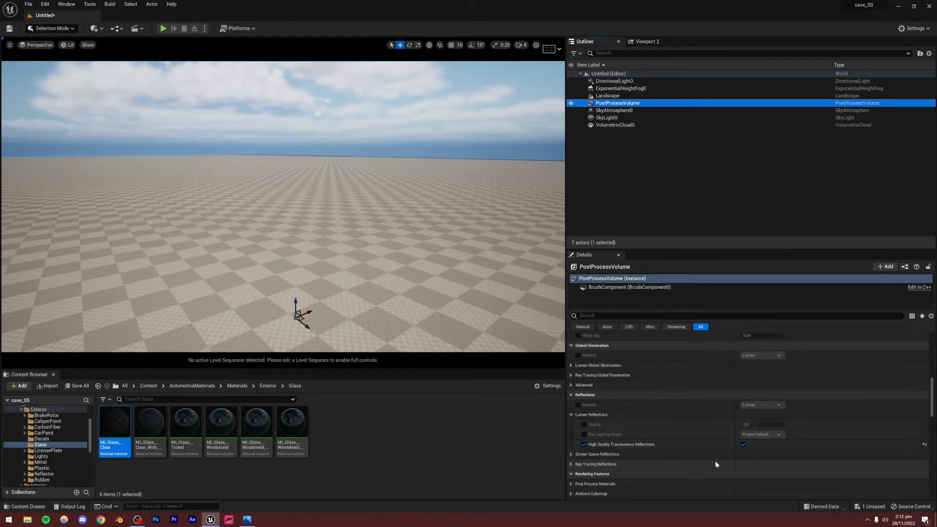
pyautogui.moveTo(250, 259); pyautogui.dragTo(246, 281, button='right')
pyautogui.click(258, 263)
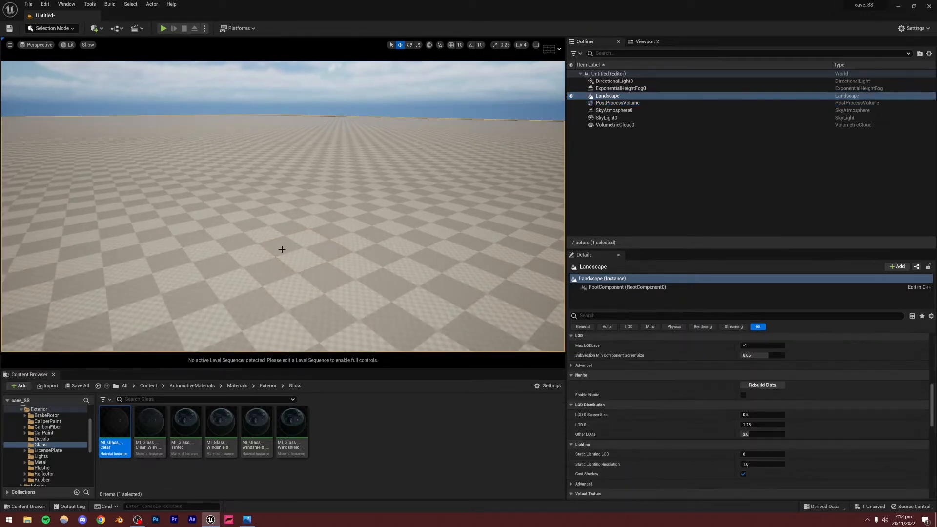
pyautogui.click(275, 88)
pyautogui.moveTo(372, 215)
pyautogui.mouseDown(button='right')
pyautogui.moveTo(363, 247)
pyautogui.moveTo(370, 216)
pyautogui.mouseUp(button='right')
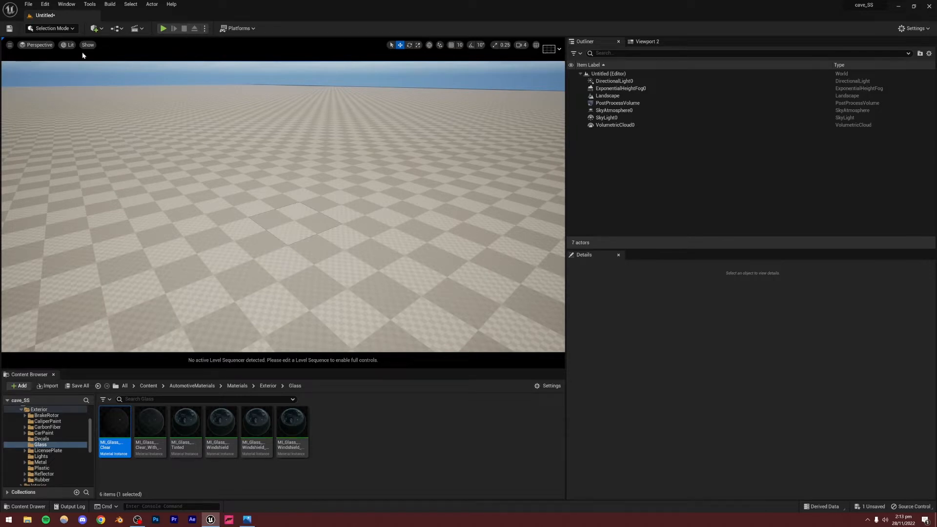
# - Search the Project Settings for ray tracing and review the rendering options, then close the settings
pyautogui.click(29, 5)
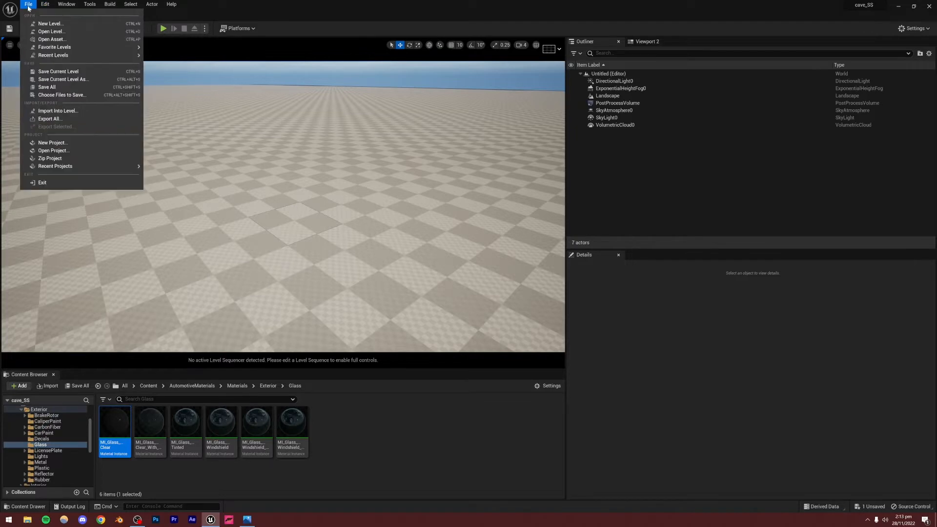
pyautogui.click(64, 113)
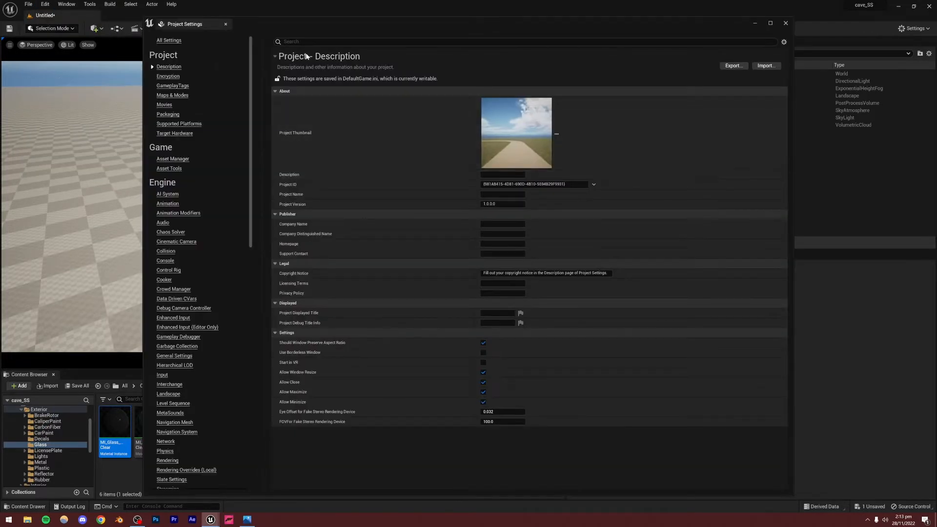
pyautogui.write('ray tra')
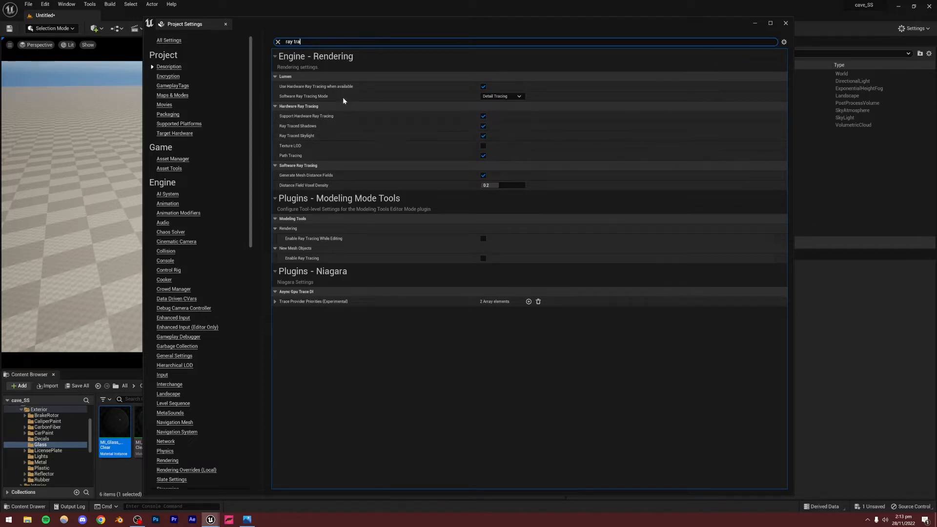
pyautogui.click(786, 24)
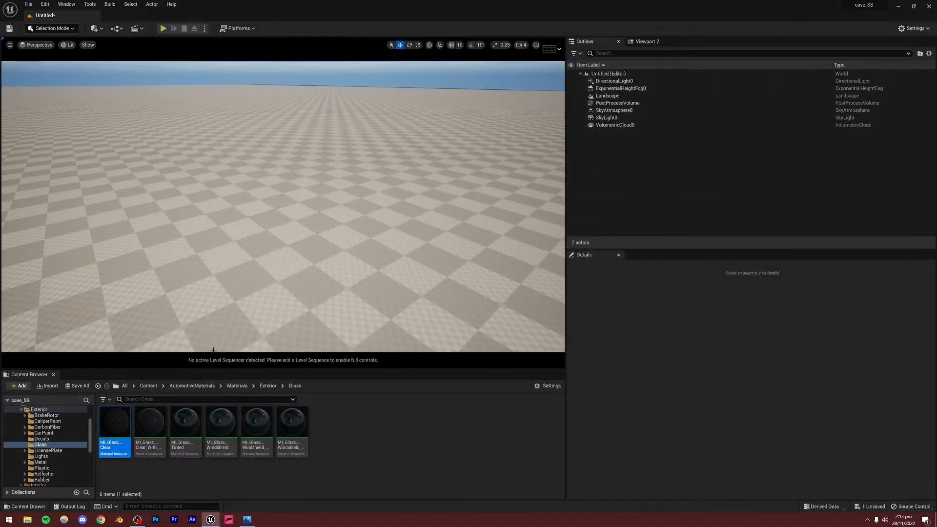
# - Add a basic Cube shape to the level above the landscape
pyautogui.moveTo(341, 242); pyautogui.dragTo(397, 269, button='right')
pyautogui.moveTo(244, 210); pyautogui.dragTo(127, 186, button='right')
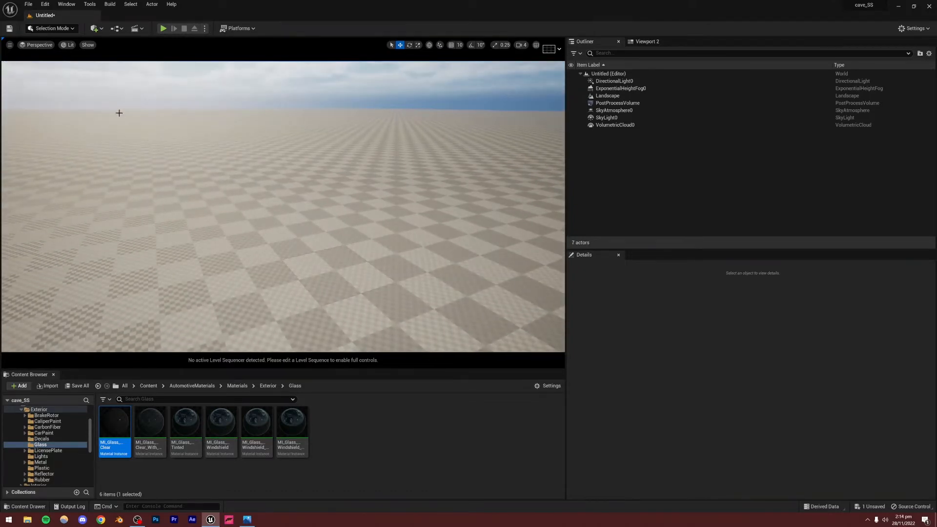
pyautogui.click(94, 30)
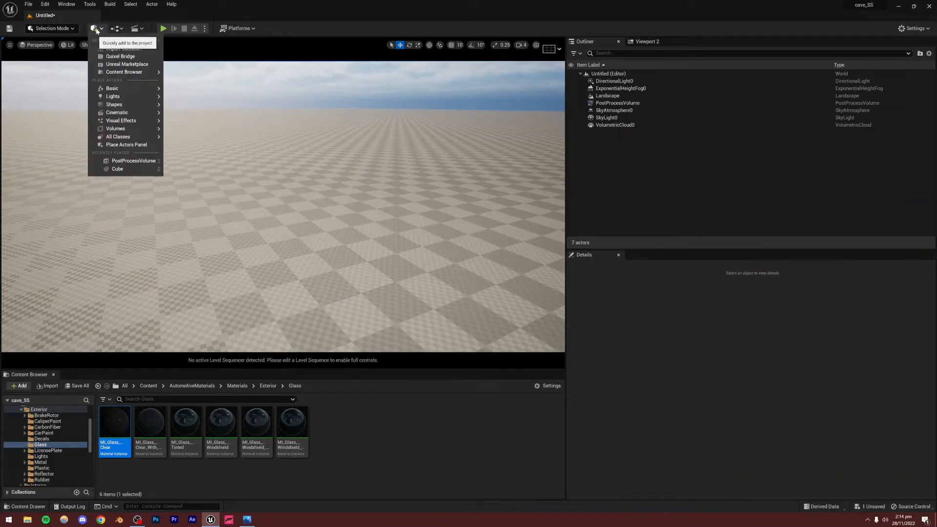
pyautogui.moveTo(121, 105)
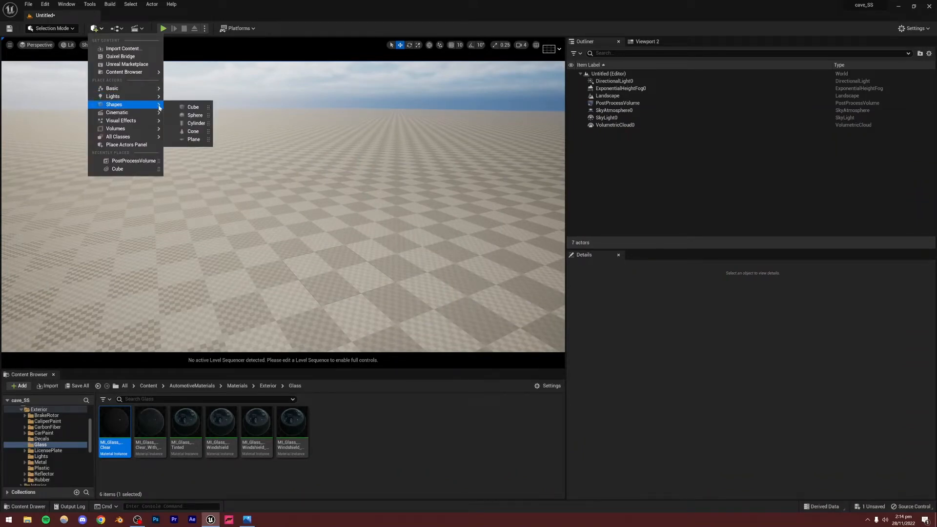
pyautogui.click(192, 106)
pyautogui.moveTo(220, 138); pyautogui.dragTo(232, 212, button='right')
# - Set the camera speed to 2 and lower the cube into the landscape until only a thin top slab sits above ground
pyautogui.click(521, 45)
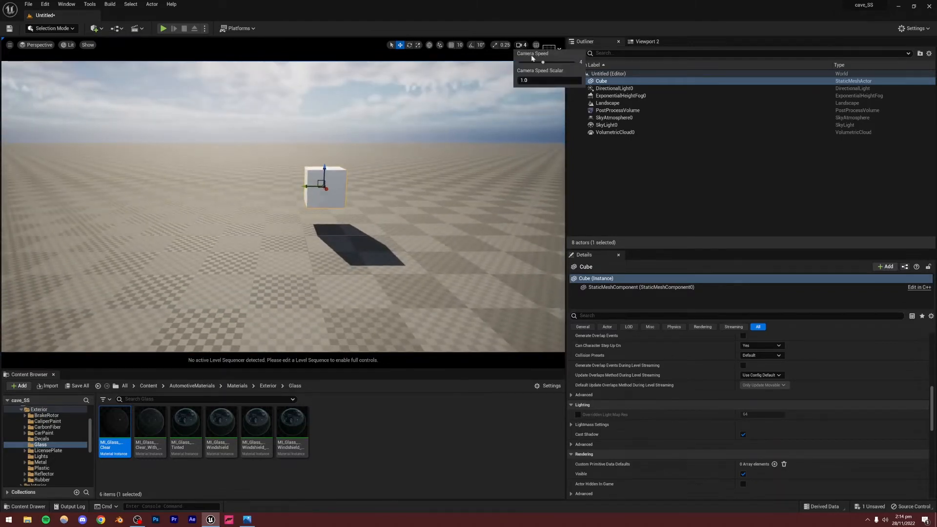
pyautogui.click(529, 63)
pyautogui.press('w')
pyautogui.moveTo(439, 157)
pyautogui.mouseDown(button='right')
pyautogui.moveTo(439, 142)
pyautogui.moveTo(432, 158)
pyautogui.mouseUp(button='right')
pyautogui.press('w')
pyautogui.moveTo(283, 190)
pyautogui.mouseDown(button='right')
pyautogui.moveTo(289, 211)
pyautogui.moveTo(283, 190)
pyautogui.mouseUp(button='right')
pyautogui.moveTo(290, 177); pyautogui.dragTo(291, 282)
pyautogui.press('w')
pyautogui.moveTo(300, 328)
pyautogui.mouseDown(button='right')
pyautogui.moveTo(298, 342)
pyautogui.moveTo(299, 322)
pyautogui.mouseUp(button='right')
# - Toggle position grid snapping, try raising the cube and undo it, keeping its top just above the landscape, and deselect it
pyautogui.click(451, 46)
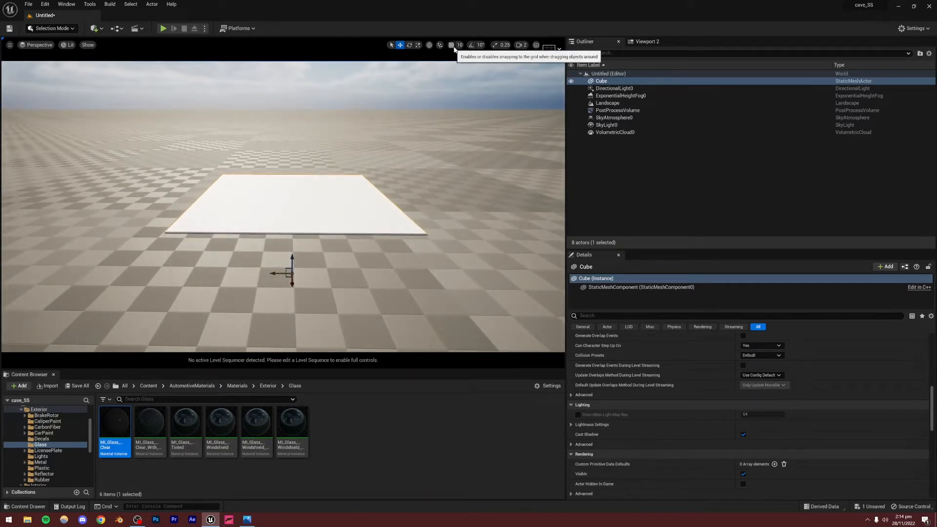
pyautogui.press('s')
pyautogui.moveTo(351, 263); pyautogui.dragTo(348, 249, button='right')
pyautogui.moveTo(288, 266); pyautogui.dragTo(293, 231)
pyautogui.hotkey('ctrl', 'z')
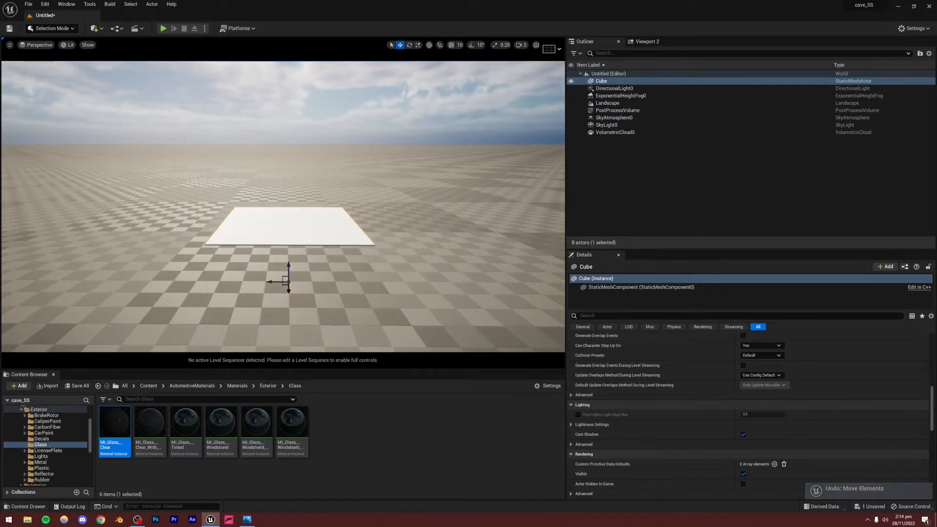
pyautogui.press('w')
pyautogui.moveTo(297, 261); pyautogui.dragTo(296, 271, button='right')
pyautogui.moveTo(292, 271); pyautogui.dragTo(293, 272)
pyautogui.press('Escape')
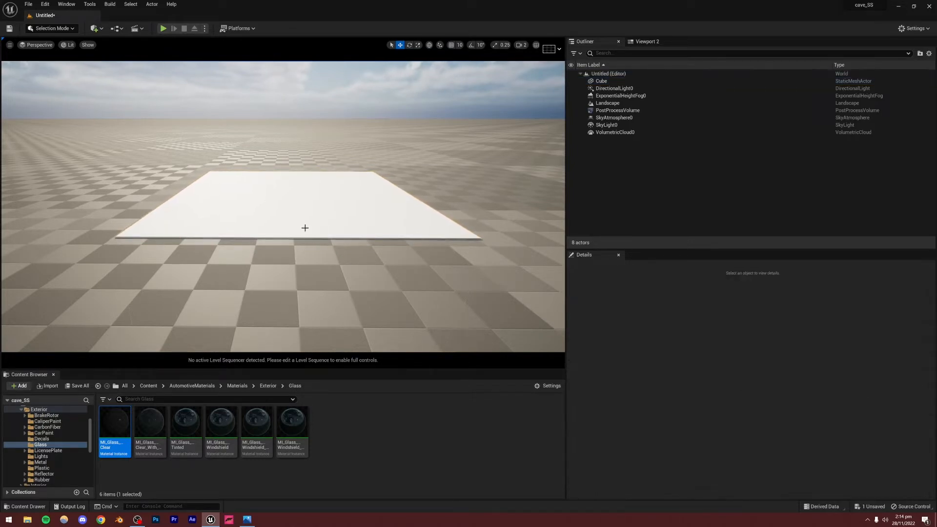
# - Examine the slab's edges and its height above the landscape from close up and from a distance
pyautogui.press('w')
pyautogui.moveTo(303, 228); pyautogui.dragTo(371, 225, button='right')
pyautogui.moveTo(242, 229); pyautogui.dragTo(251, 197, button='right')
pyautogui.press('a')
pyautogui.click(242, 229)
pyautogui.scroll(-5, 241, 268)
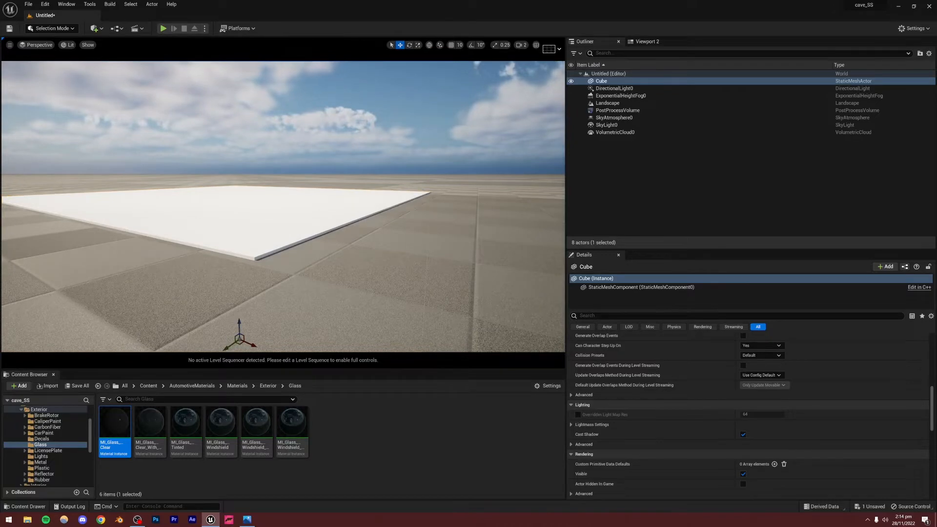
pyautogui.press('Escape')
pyautogui.press('s')
pyautogui.moveTo(401, 231); pyautogui.dragTo(310, 261, button='right')
pyautogui.press('d')
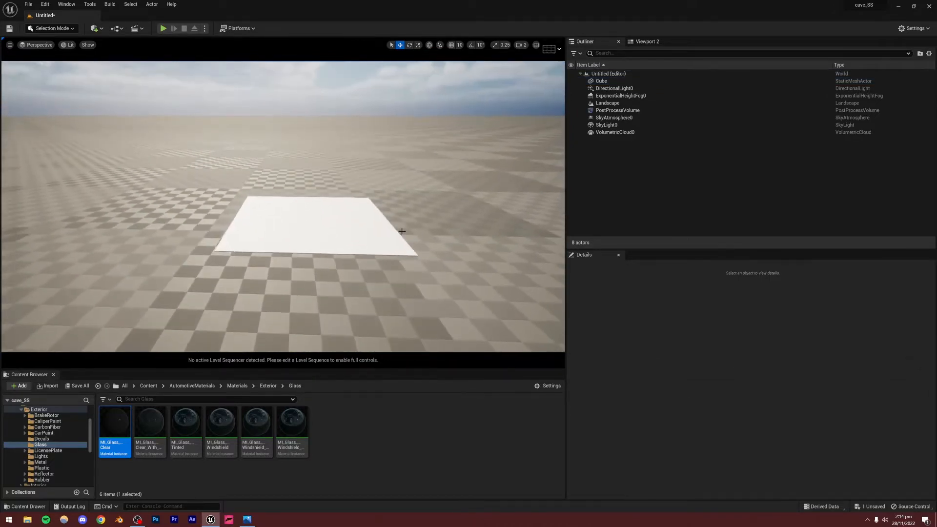
# - Try scaling the slab with the scale tool, undo the scaling and deselect the slab
pyautogui.click(362, 218)
pyautogui.click(418, 45)
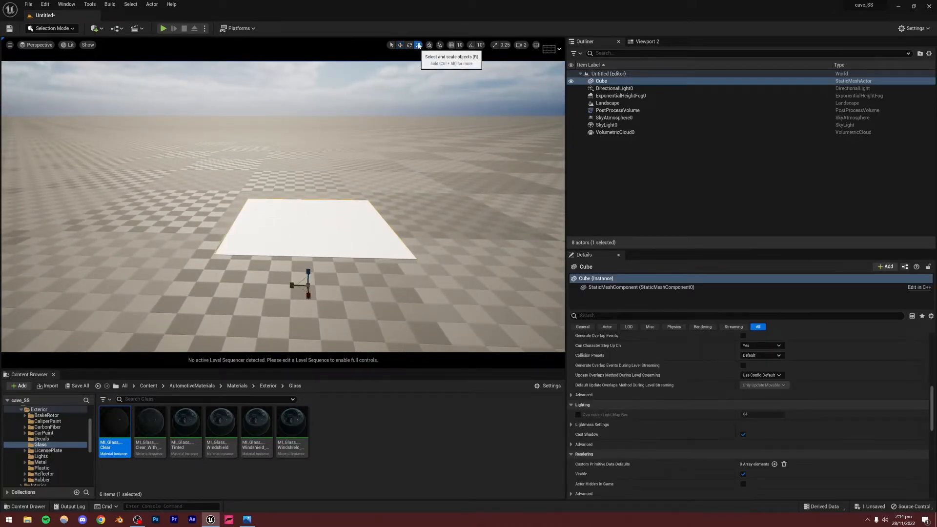
pyautogui.press('d')
pyautogui.moveTo(291, 234); pyautogui.dragTo(239, 271, button='right')
pyautogui.moveTo(287, 213); pyautogui.dragTo(314, 241)
pyautogui.hotkey('ctrl', 'z')
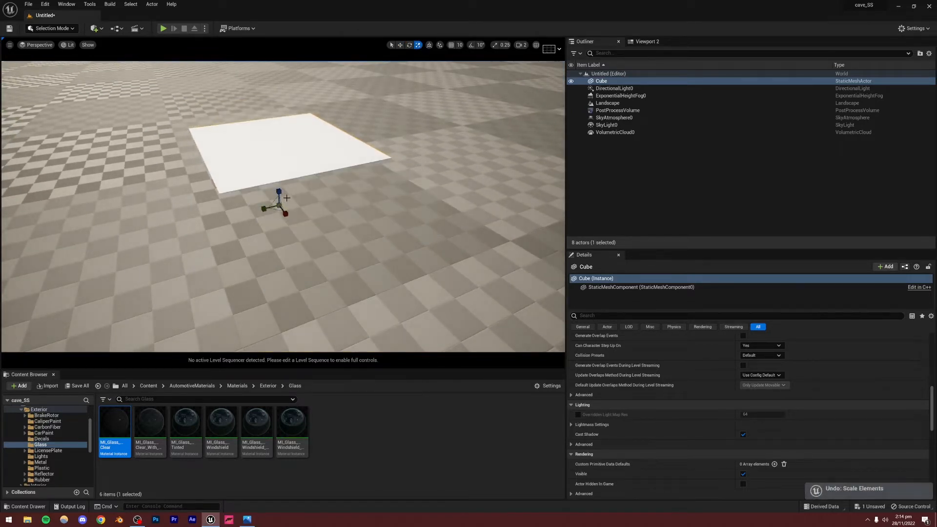
pyautogui.moveTo(284, 197); pyautogui.dragTo(256, 151, button='right')
pyautogui.click(312, 158)
pyautogui.moveTo(313, 158); pyautogui.dragTo(341, 191, button='right')
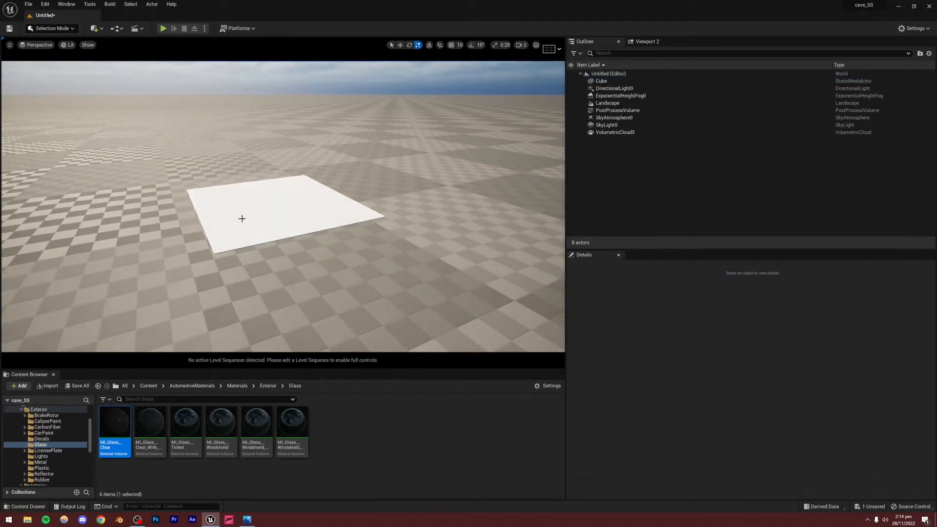
# - Look through the AutomotiveMaterials exterior folders and the Megascans folders for a ground material
pyautogui.click(41, 462)
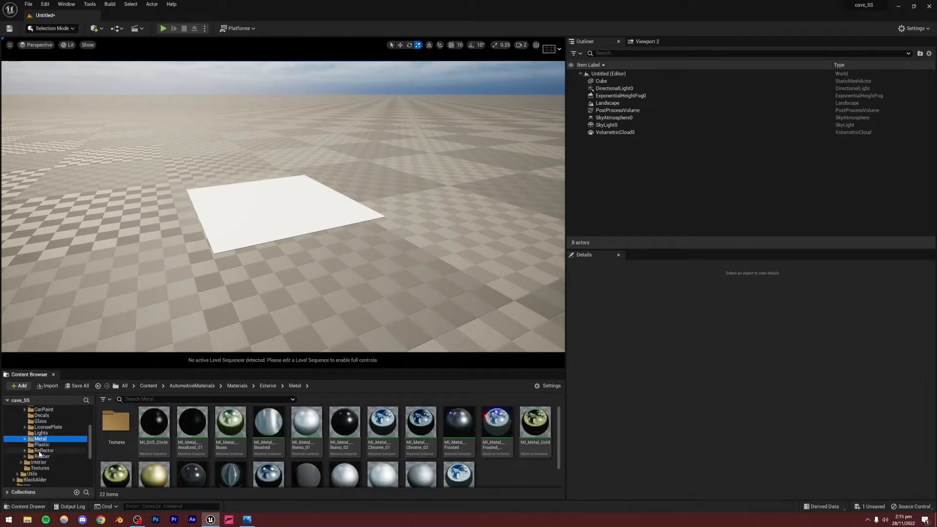
pyautogui.scroll(-1, 42, 434)
pyautogui.scroll(1, 34, 433)
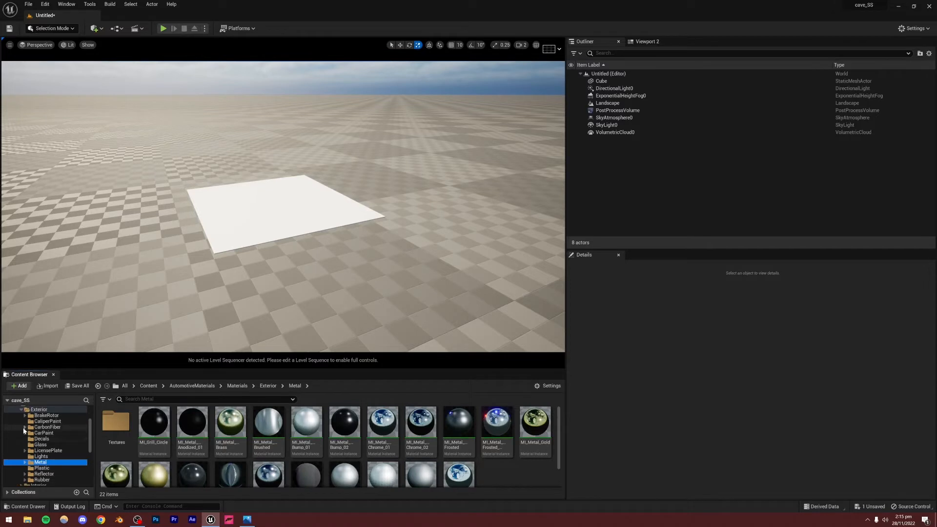
pyautogui.scroll(3, 40, 435)
pyautogui.scroll(-2, 29, 450)
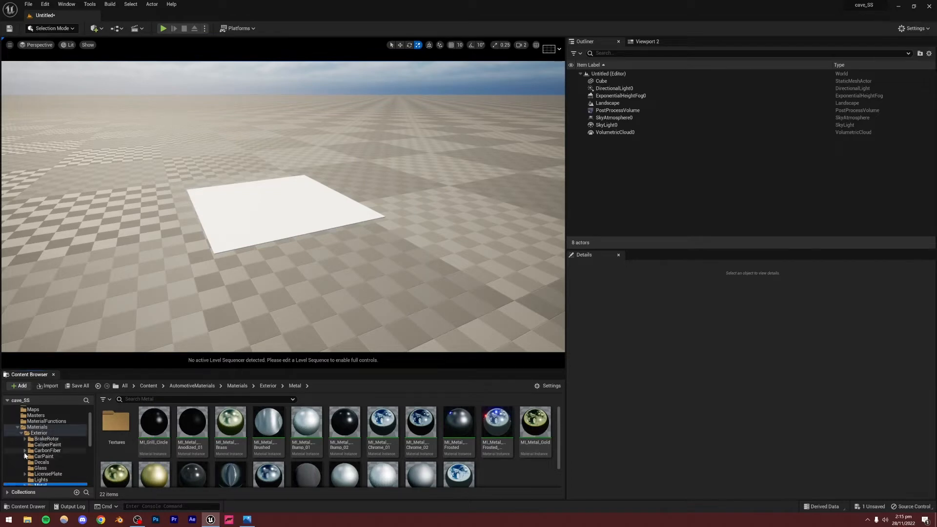
pyautogui.click(24, 451)
pyautogui.click(39, 433)
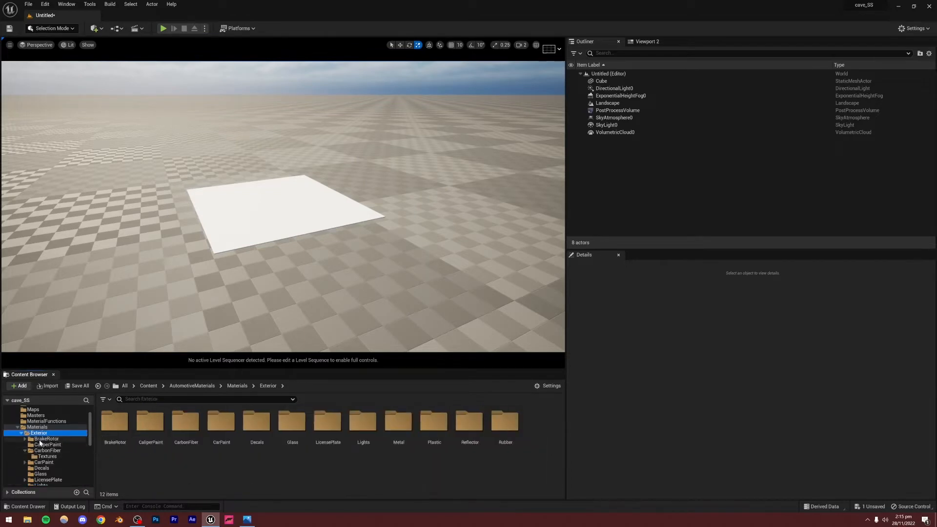
pyautogui.scroll(-1, 43, 446)
pyautogui.scroll(-4, 43, 447)
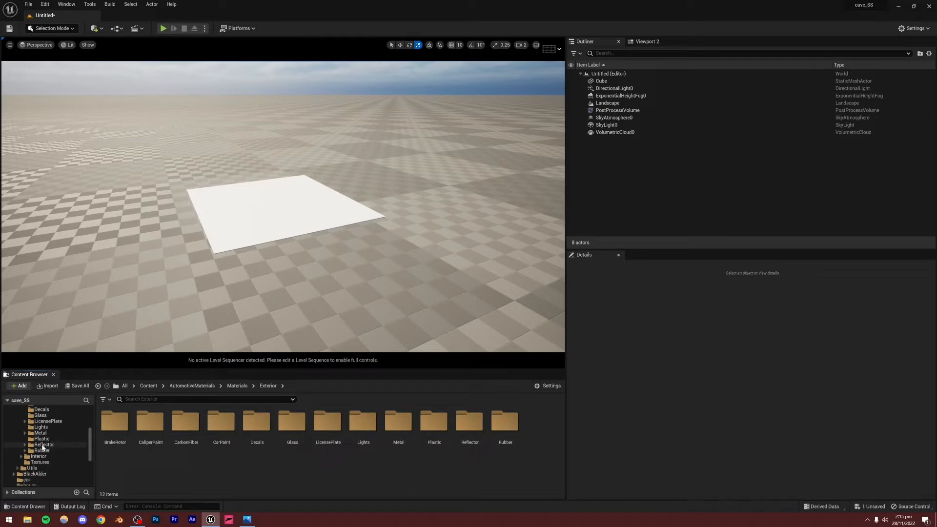
pyautogui.scroll(-6, 43, 446)
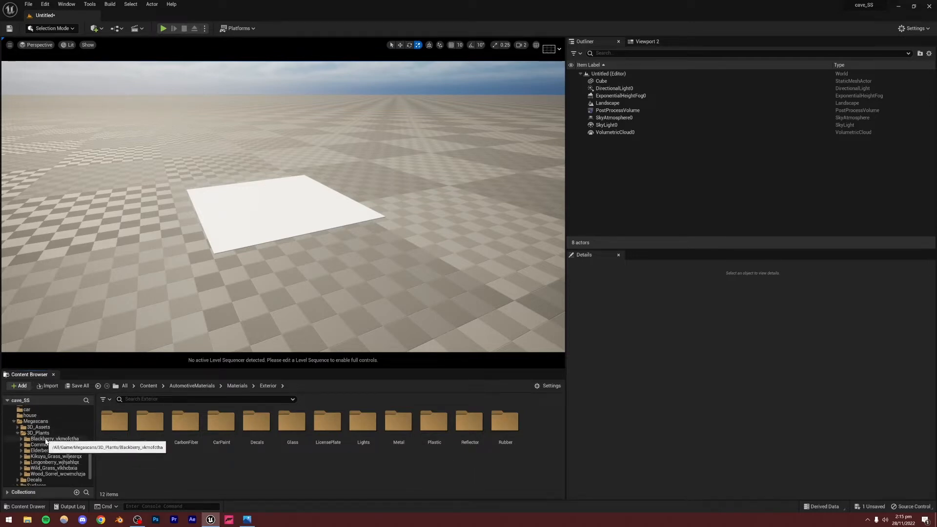
# - Apply the MI_Dirty_Concrete_Floor_vj1sddc_2K material from the Megascans Surfaces folder to the slab
pyautogui.click(267, 226)
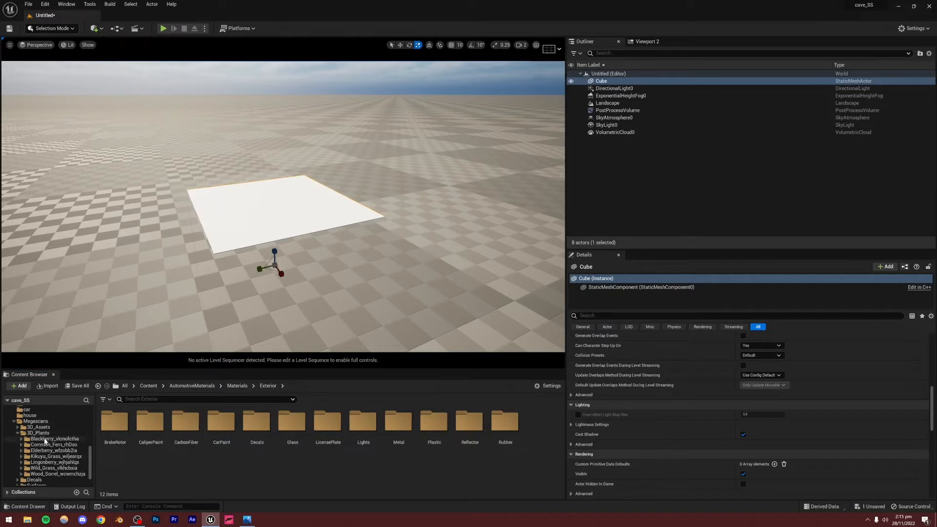
pyautogui.scroll(-2, 15, 449)
pyautogui.click(17, 464)
pyautogui.scroll(-1, 17, 464)
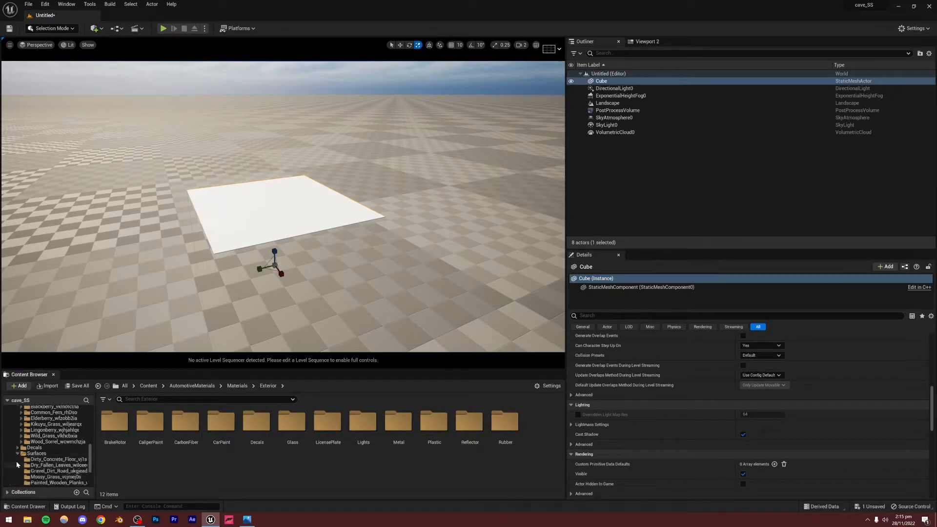
pyautogui.scroll(-1, 17, 464)
pyautogui.click(53, 447)
pyautogui.moveTo(114, 422); pyautogui.dragTo(227, 233)
# - Try scaling the concrete-covered slab larger and undo the scaling
pyautogui.moveTo(228, 233); pyautogui.dragTo(254, 275, button='right')
pyautogui.press('w')
pyautogui.press('a')
pyautogui.hotkey('ctrl', 'z')
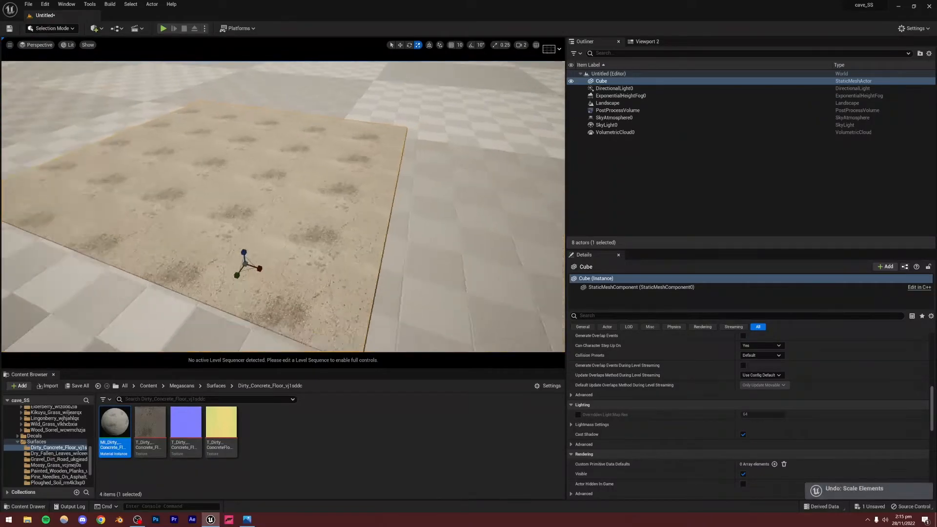
pyautogui.hotkey('ctrl', 'y')
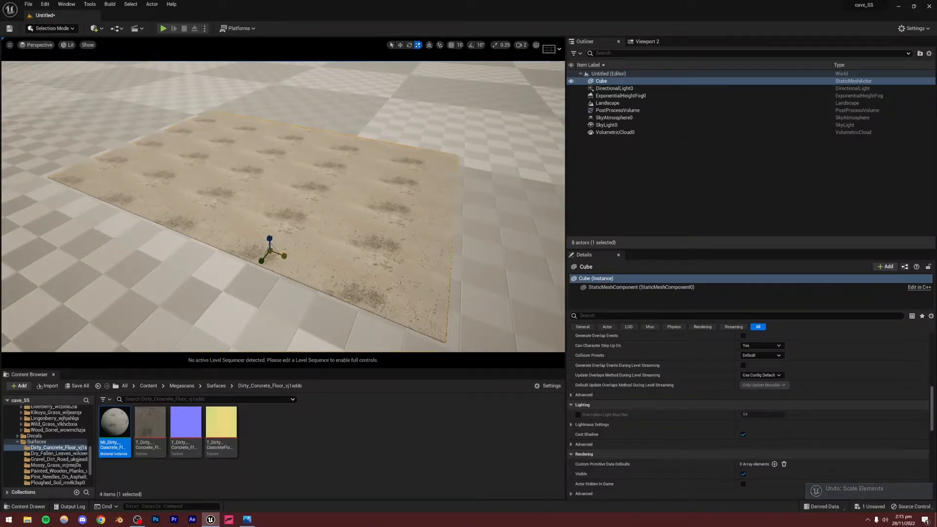
pyautogui.hotkey('ctrl', 'z')
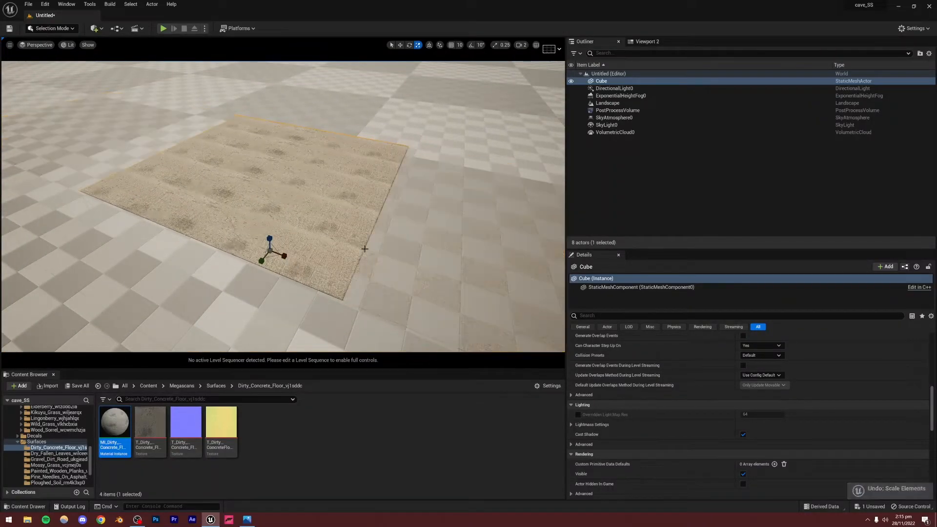
# - Scale the concrete slab equally along X and Y to about 1.52, keeping its Z scale at 1.0
pyautogui.moveTo(365, 248); pyautogui.dragTo(308, 230, button='right')
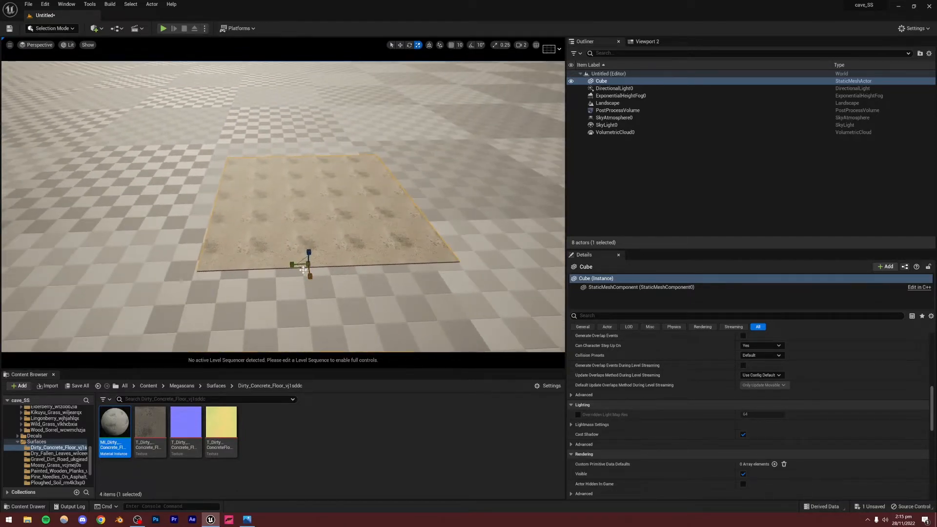
pyautogui.moveTo(303, 270)
pyautogui.mouseDown()
pyautogui.moveTo(283, 279)
pyautogui.moveTo(298, 272)
pyautogui.mouseUp()
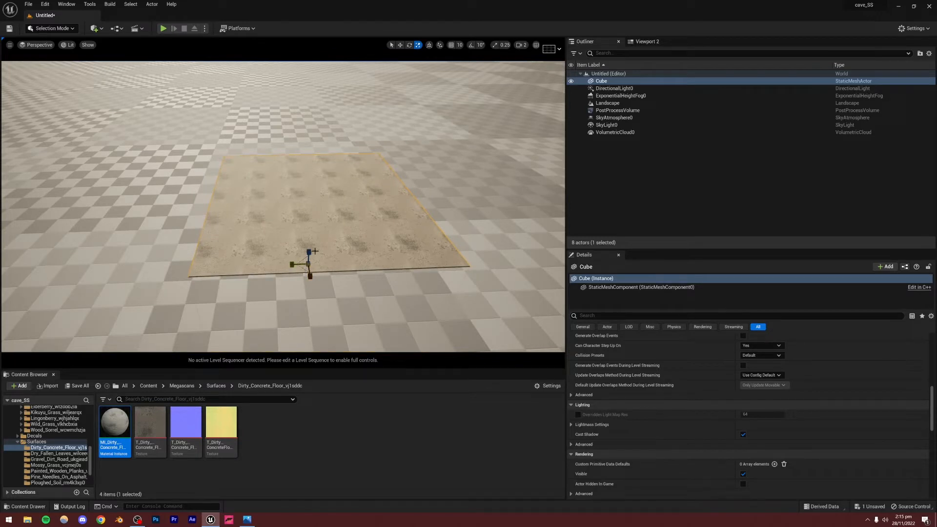
pyautogui.moveTo(301, 250); pyautogui.dragTo(299, 184, button='right')
pyautogui.moveTo(298, 260); pyautogui.dragTo(349, 255)
pyautogui.moveTo(312, 255); pyautogui.dragTo(303, 210, button='right')
pyautogui.moveTo(340, 281); pyautogui.dragTo(346, 246, button='right')
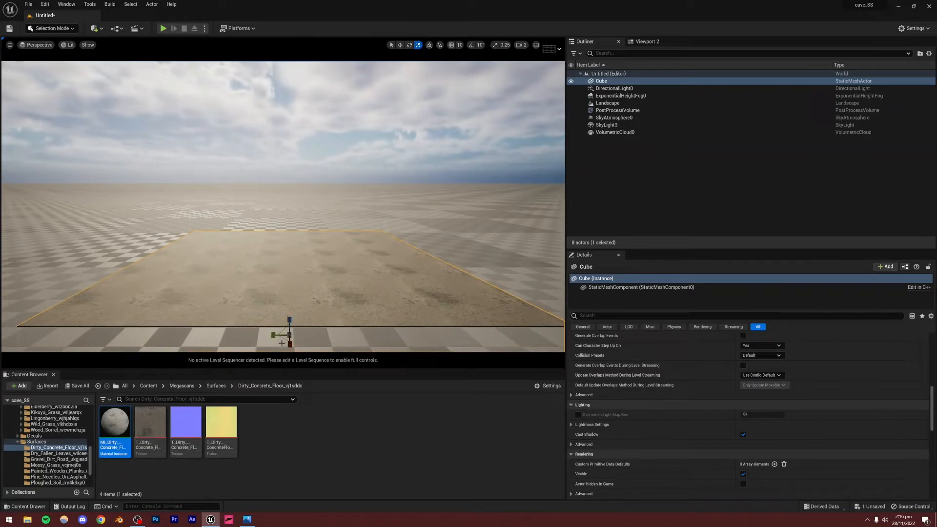
# - Reset the slab's material to the default WorldGridMaterial
pyautogui.moveTo(293, 197); pyautogui.dragTo(437, 332, button='right')
pyautogui.click(291, 190)
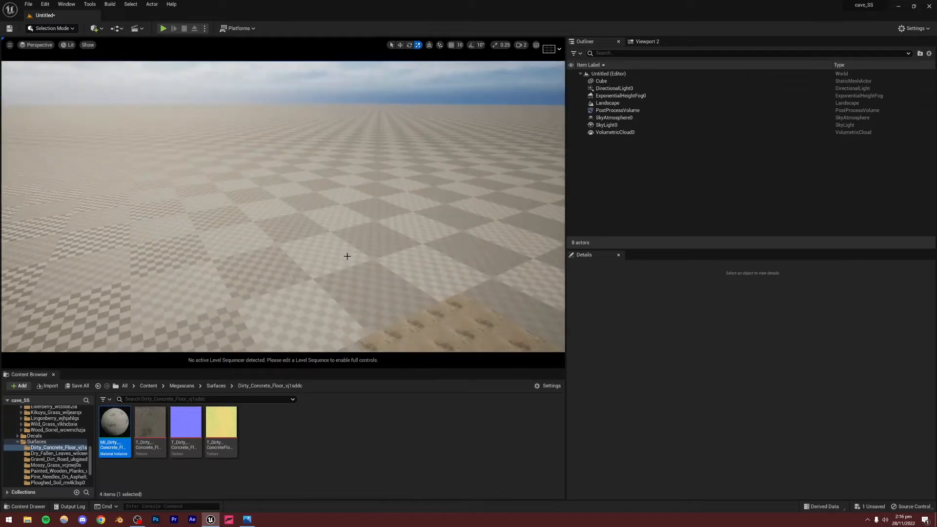
pyautogui.moveTo(346, 256); pyautogui.dragTo(259, 305, button='right')
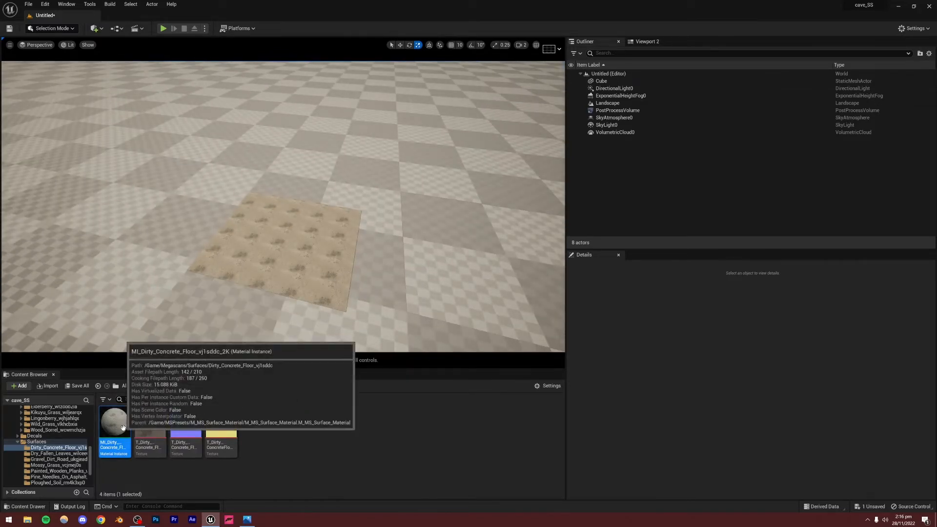
pyautogui.click(321, 265)
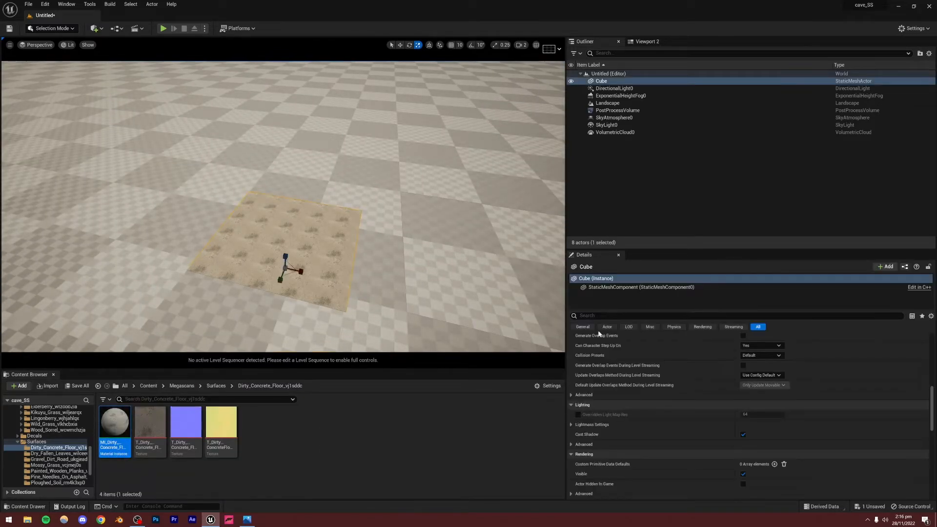
pyautogui.scroll(-5, 692, 397)
pyautogui.scroll(5, 693, 395)
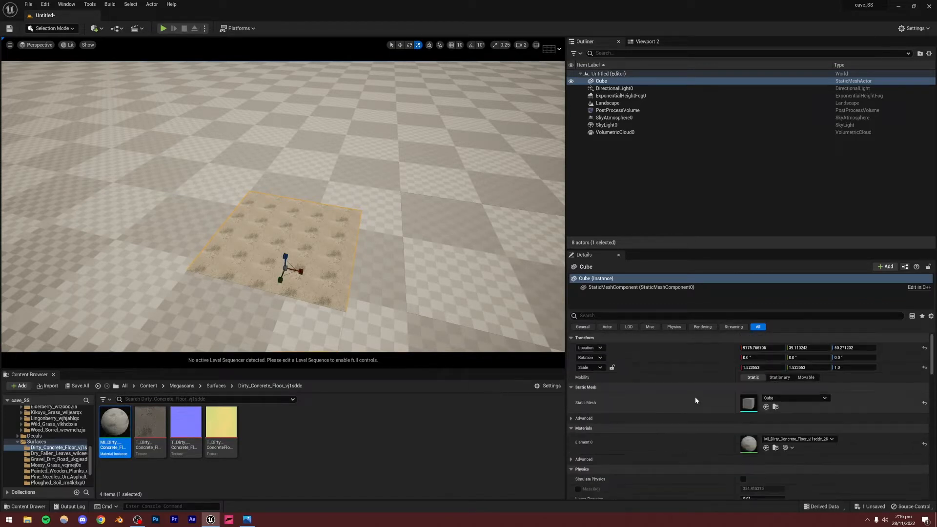
pyautogui.click(923, 444)
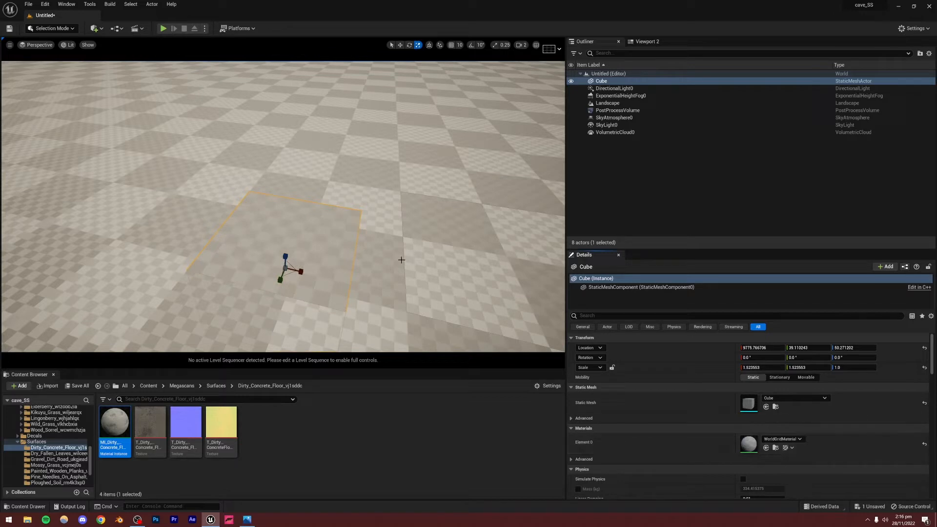
# - Drop the dirty concrete material back onto the slab and undo it
pyautogui.click(376, 234)
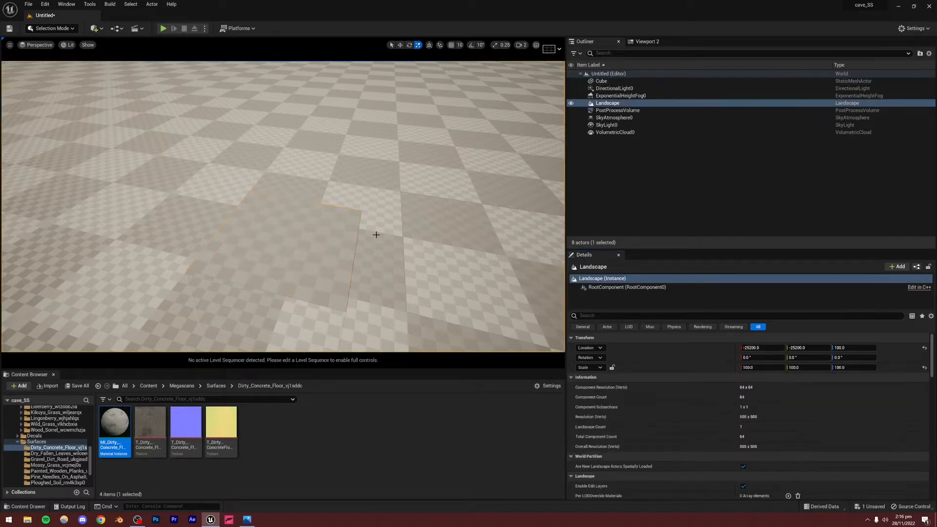
pyautogui.click(358, 274)
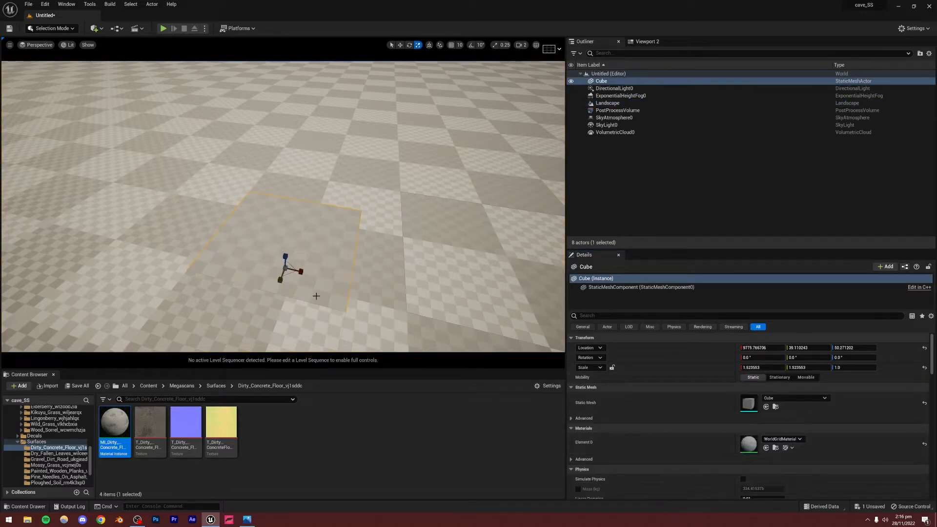
pyautogui.moveTo(114, 425); pyautogui.dragTo(234, 239)
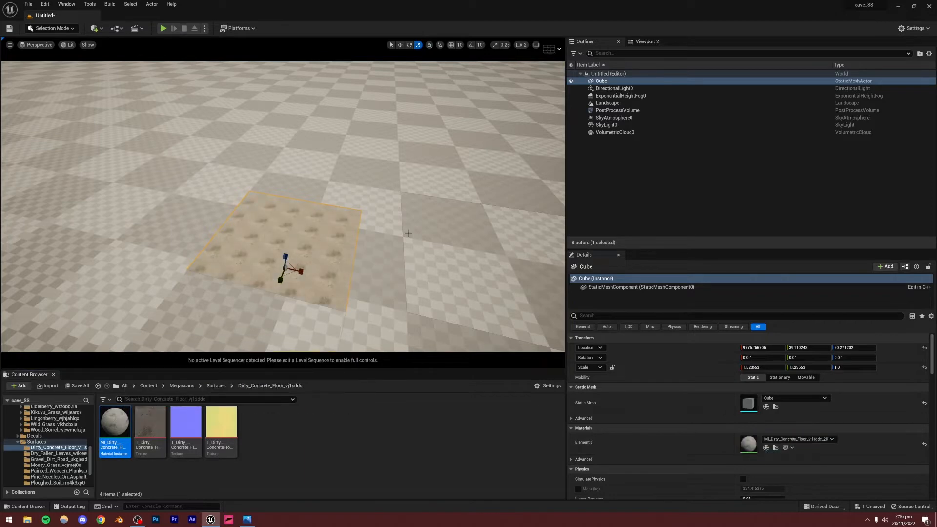
pyautogui.hotkey('ctrl', 'z')
# - Reapply the MI_Dirty_Concrete_Floor_vj1sddc_2K material to the slab and select the slab
pyautogui.moveTo(380, 255); pyautogui.dragTo(381, 237)
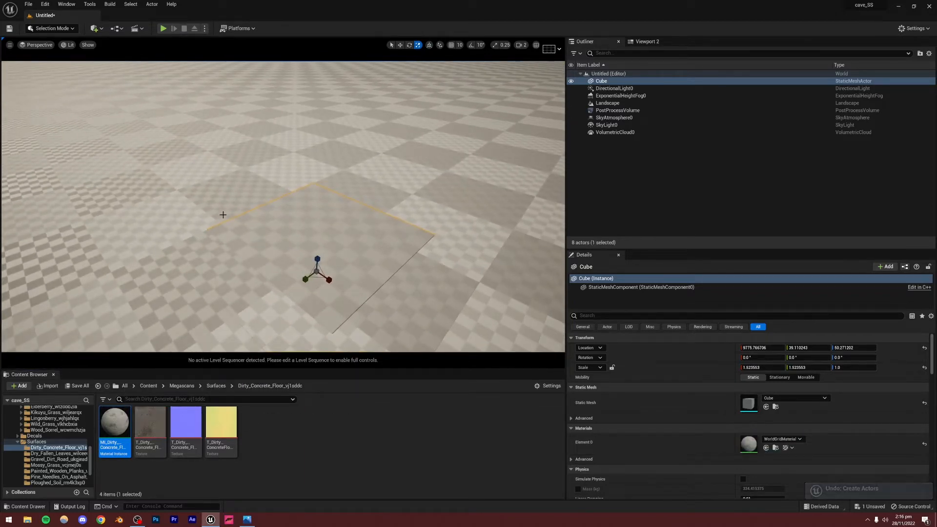
pyautogui.click(239, 203)
pyautogui.moveTo(115, 422); pyautogui.dragTo(342, 239)
pyautogui.moveTo(341, 240)
pyautogui.mouseDown(button='right')
pyautogui.moveTo(359, 310)
pyautogui.moveTo(343, 241)
pyautogui.mouseUp(button='right')
pyautogui.click(343, 242)
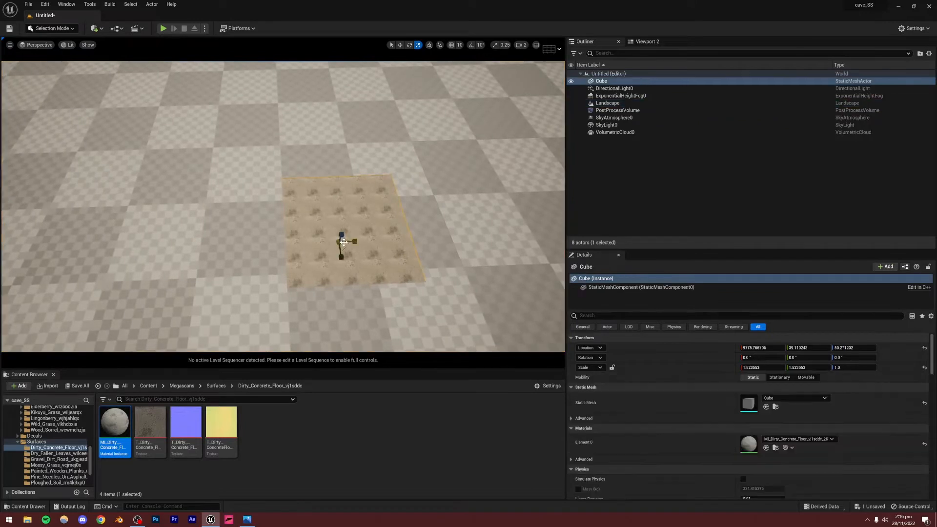
# - Enable position grid snapping at 10 and duplicate the slab 150 units along negative X, edge to edge with the original
pyautogui.click(399, 44)
pyautogui.click(451, 46)
pyautogui.keyDown('alt'); pyautogui.moveTo(358, 243); pyautogui.dragTo(343, 241); pyautogui.keyUp('alt')
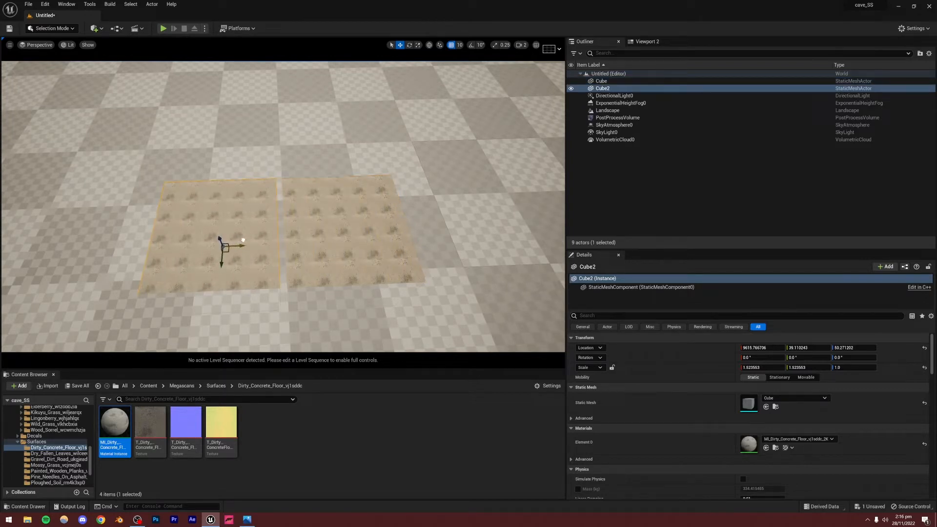
pyautogui.scroll(10, 300, 241)
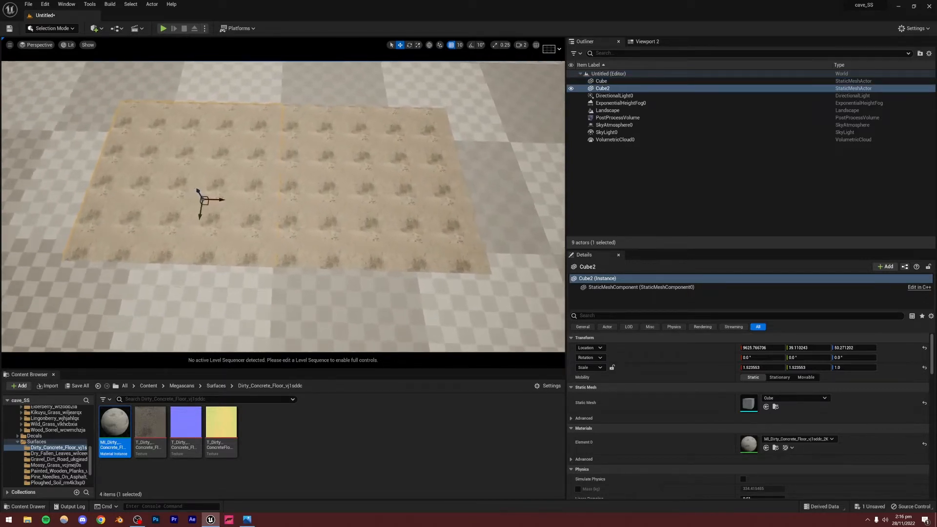
# - Examine the seam between the two concrete slabs, alternately selecting each one to check how the texture tiles across
pyautogui.moveTo(300, 241); pyautogui.dragTo(288, 215, button='right')
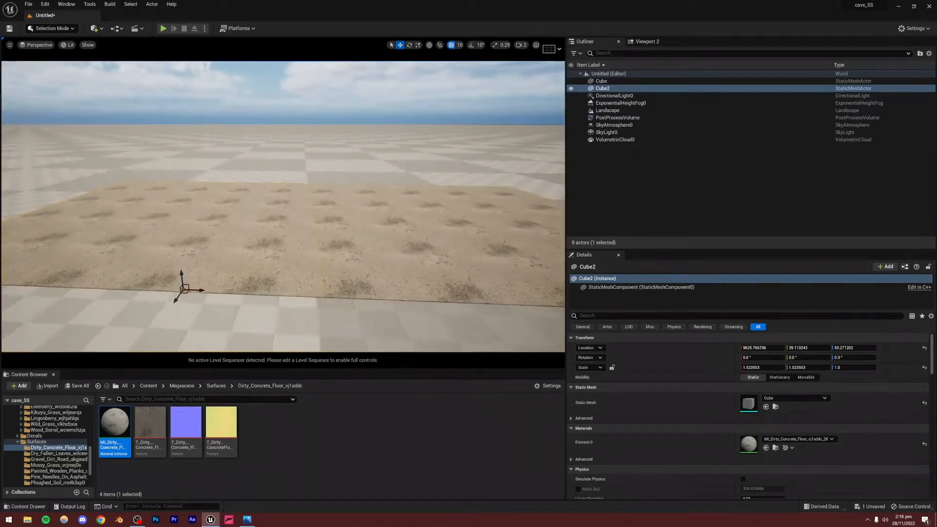
pyautogui.click(346, 151)
pyautogui.moveTo(346, 151); pyautogui.dragTo(400, 191, button='right')
pyautogui.click(202, 196)
pyautogui.click(344, 170)
pyautogui.click(249, 190)
pyautogui.click(342, 180)
pyautogui.click(303, 186)
pyautogui.click(400, 187)
pyautogui.click(312, 188)
pyautogui.click(385, 195)
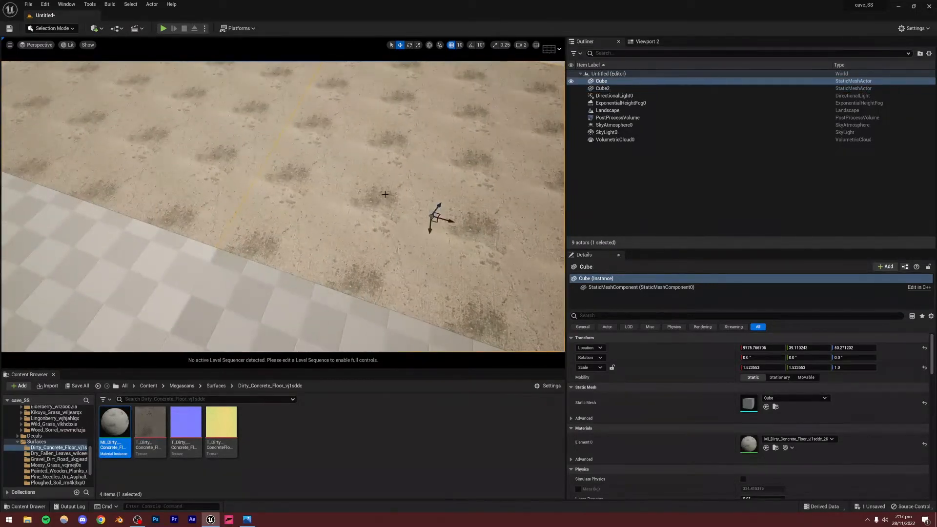
# - Duplicate both concrete slabs together along negative X, placing the copies edge to edge to extend the road to four slabs
pyautogui.moveTo(247, 195)
pyautogui.mouseDown(button='right')
pyautogui.moveTo(238, 180)
pyautogui.moveTo(239, 193)
pyautogui.moveTo(252, 190)
pyautogui.mouseUp(button='right')
pyautogui.click(237, 179)
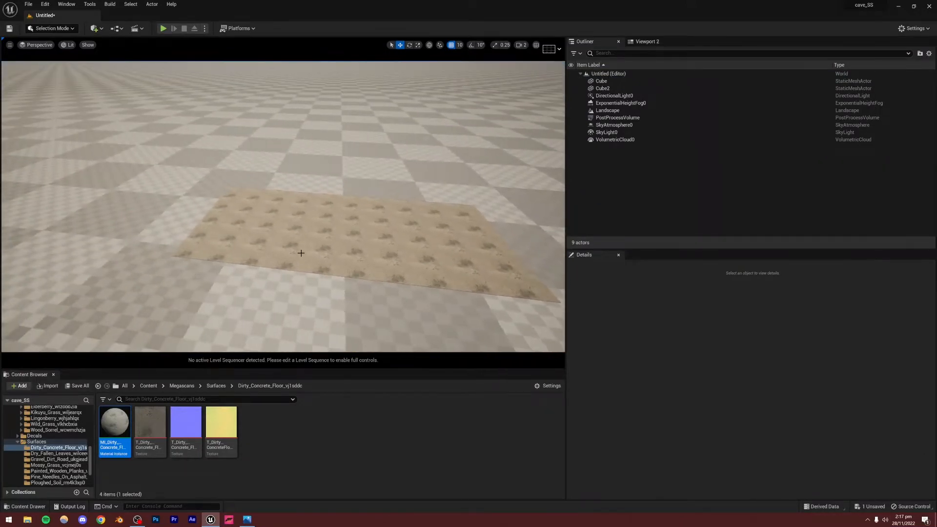
pyautogui.click(301, 253)
pyautogui.keyDown('ctrl'); pyautogui.click(424, 236); pyautogui.keyUp('ctrl')
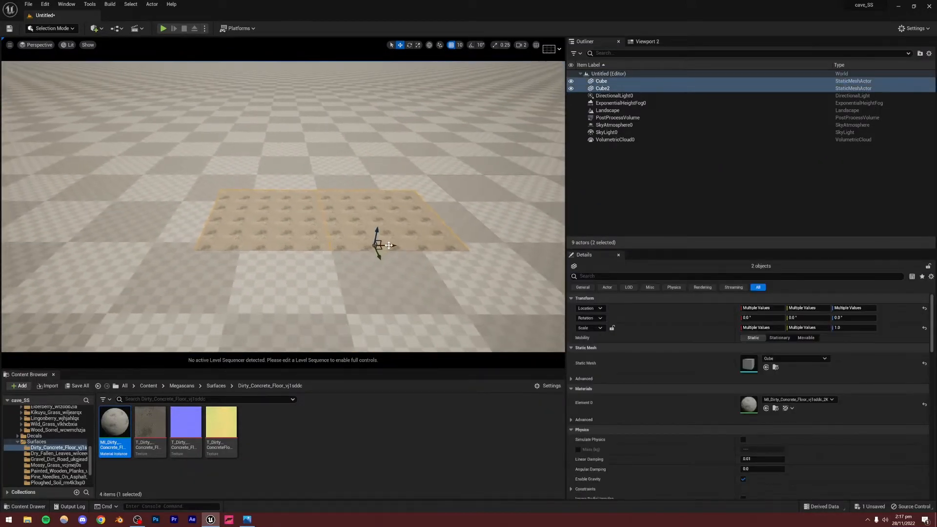
pyautogui.keyDown('alt'); pyautogui.moveTo(388, 245); pyautogui.dragTo(371, 243); pyautogui.keyUp('alt')
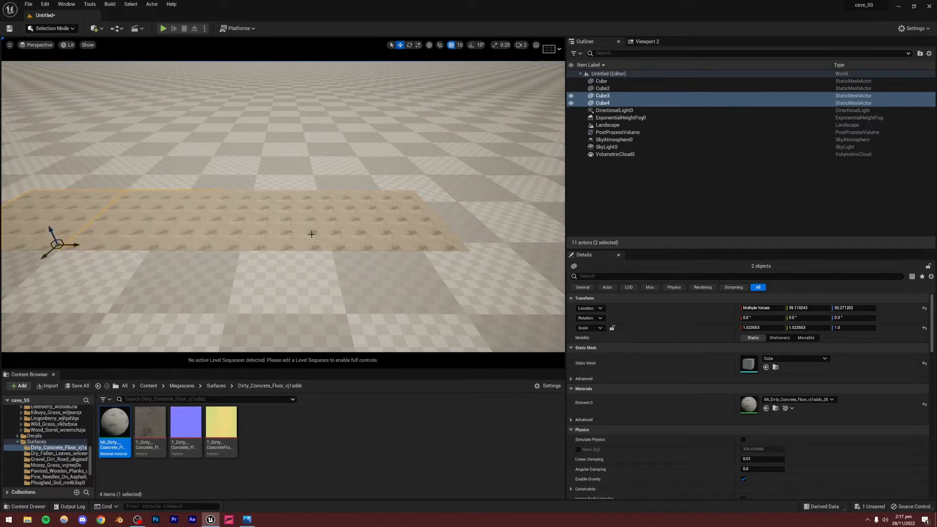
pyautogui.moveTo(311, 235); pyautogui.dragTo(227, 182, button='right')
pyautogui.press('Escape')
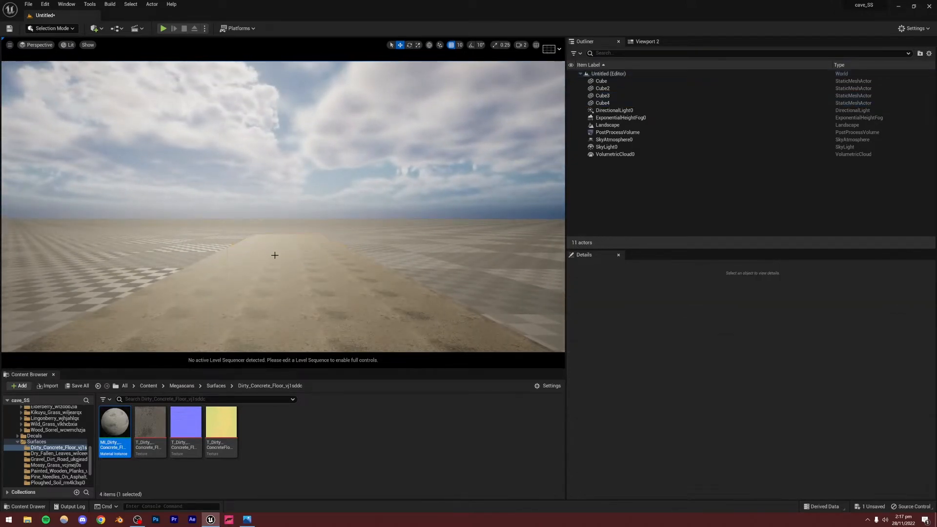
# - Duplicate the slab at the road's far end 140 units along negative X and rotate the copy to about -25° around Z
pyautogui.moveTo(259, 253); pyautogui.dragTo(302, 337, button='right')
pyautogui.click(245, 168)
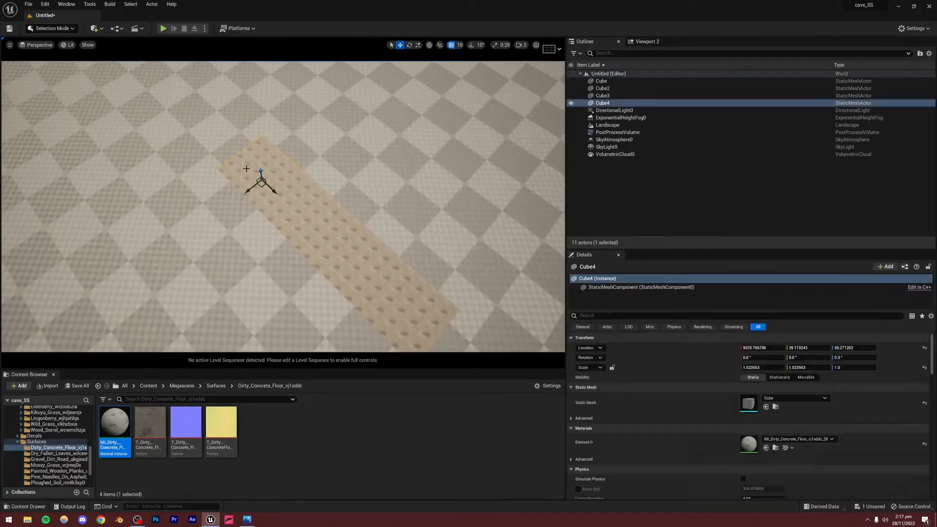
pyautogui.moveTo(246, 168); pyautogui.dragTo(229, 132, button='right')
pyautogui.keyDown('alt'); pyautogui.moveTo(305, 264); pyautogui.dragTo(276, 225); pyautogui.keyUp('alt')
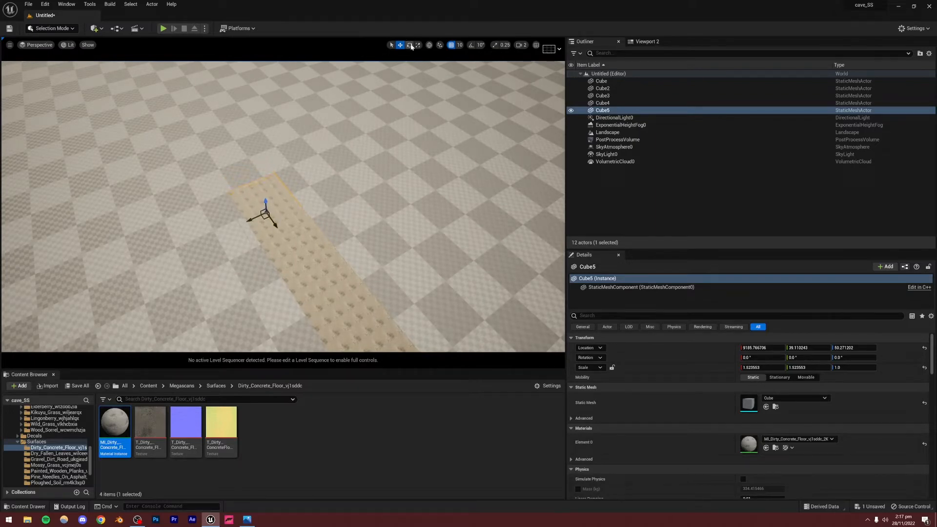
pyautogui.click(410, 45)
pyautogui.moveTo(263, 231); pyautogui.dragTo(285, 229)
pyautogui.click(400, 46)
# - Check the road in the reference image HighresScreenshot00019.png and move the rotated slab toward the bend, to about X 9215.8, Y 69.1
pyautogui.click(247, 519)
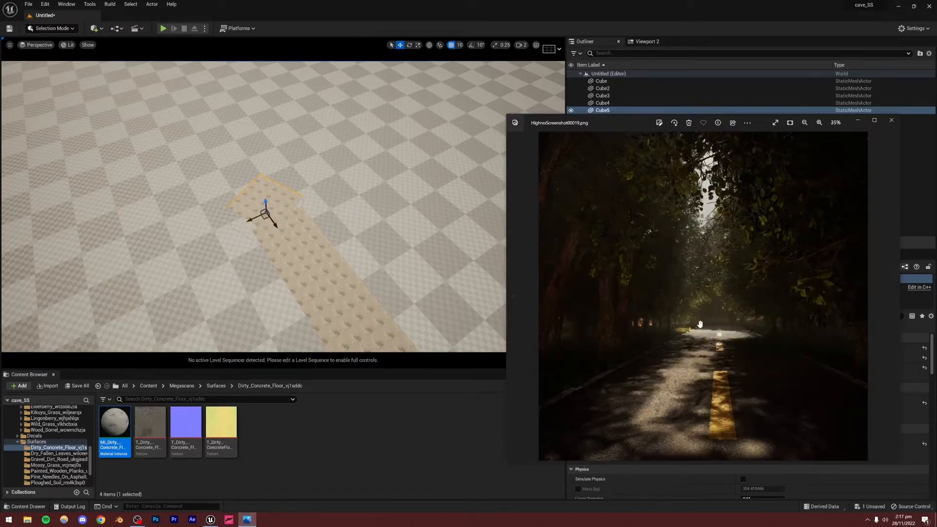
pyautogui.scroll(5, 700, 324)
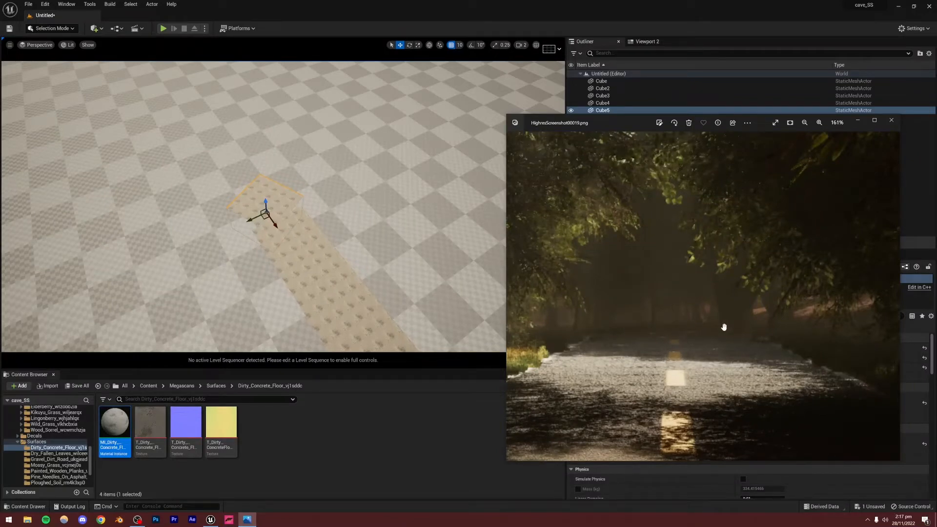
pyautogui.click(366, 426)
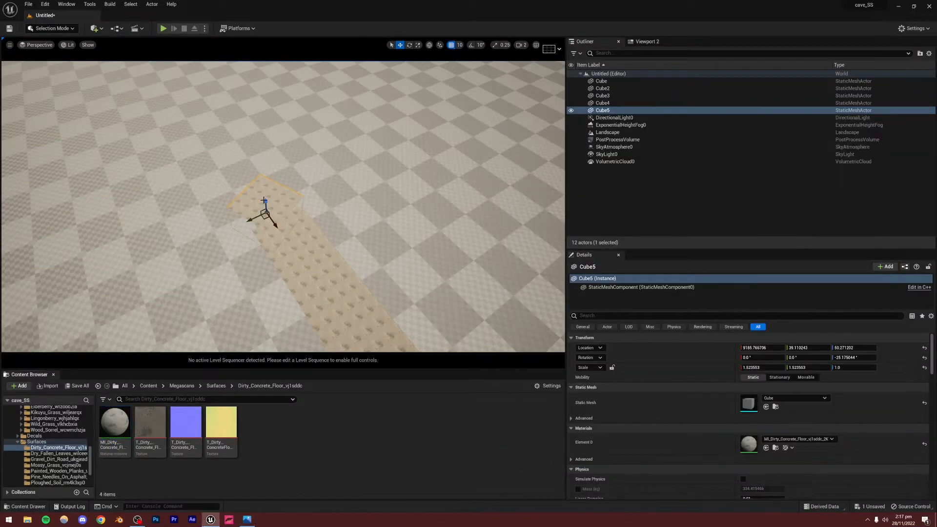
pyautogui.moveTo(263, 218); pyautogui.dragTo(259, 228)
pyautogui.click(329, 193)
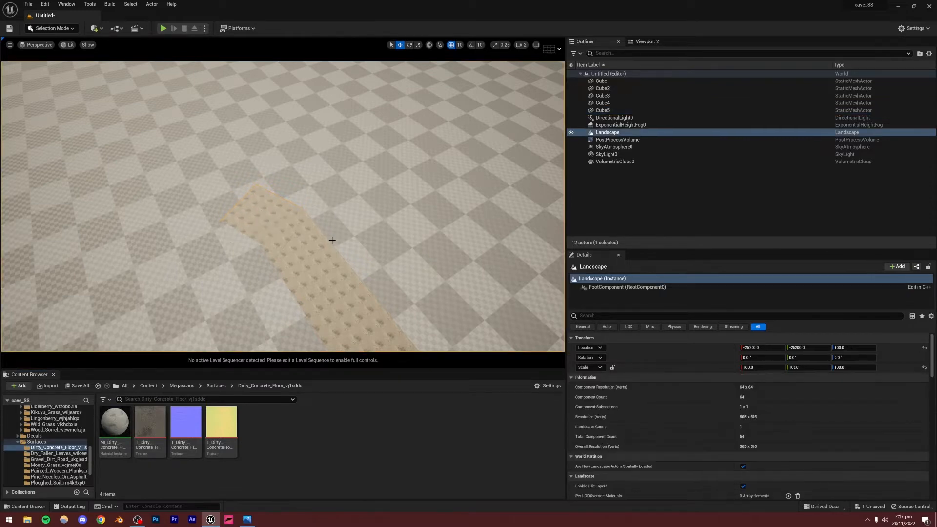
# - Turn off position grid snapping and fine-tune the rotated slab to about Y 63.8 so its edge meets the straight road
pyautogui.moveTo(332, 240); pyautogui.dragTo(285, 234, button='right')
pyautogui.click(274, 196)
pyautogui.moveTo(274, 196); pyautogui.dragTo(279, 198, button='right')
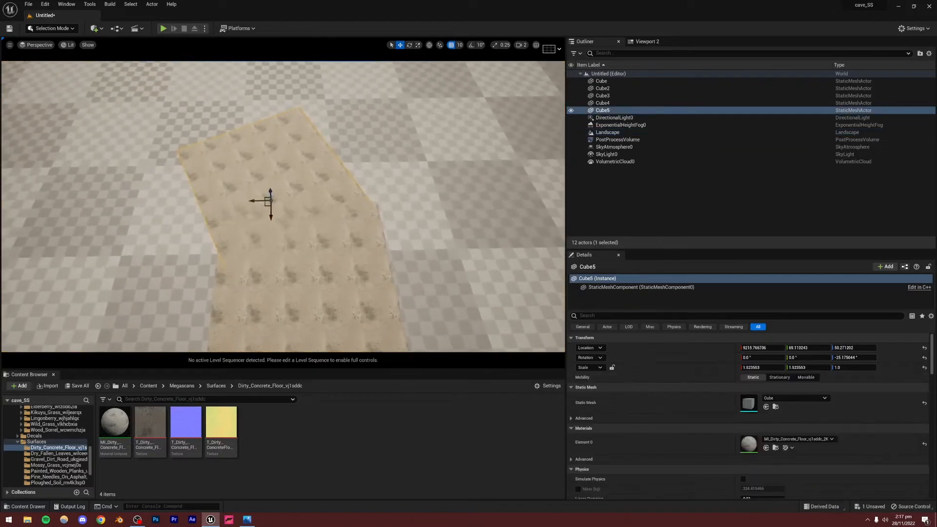
pyautogui.moveTo(318, 247); pyautogui.dragTo(317, 246, button='right')
pyautogui.moveTo(253, 199); pyautogui.dragTo(258, 198)
pyautogui.click(429, 220)
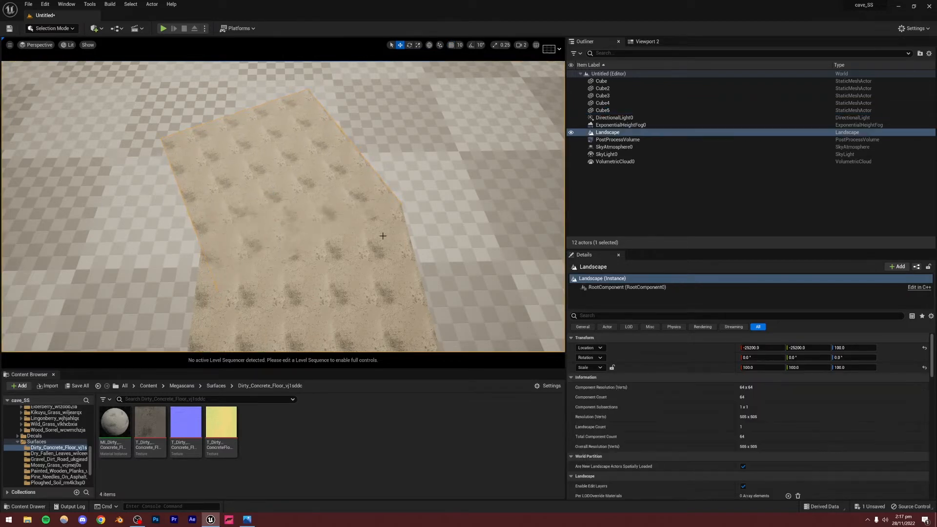
# - Duplicate the rotated slab beyond the road's end, placing the copy at about X 9089.3, Y 126.2 after undoing a farther copy
pyautogui.moveTo(383, 234); pyautogui.dragTo(424, 213, button='right')
pyautogui.click(269, 252)
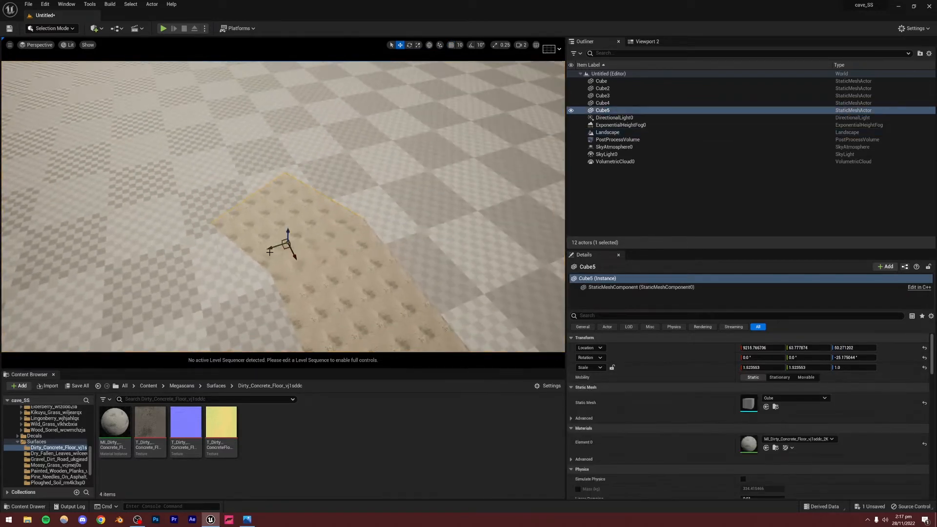
pyautogui.moveTo(285, 250); pyautogui.dragTo(192, 188)
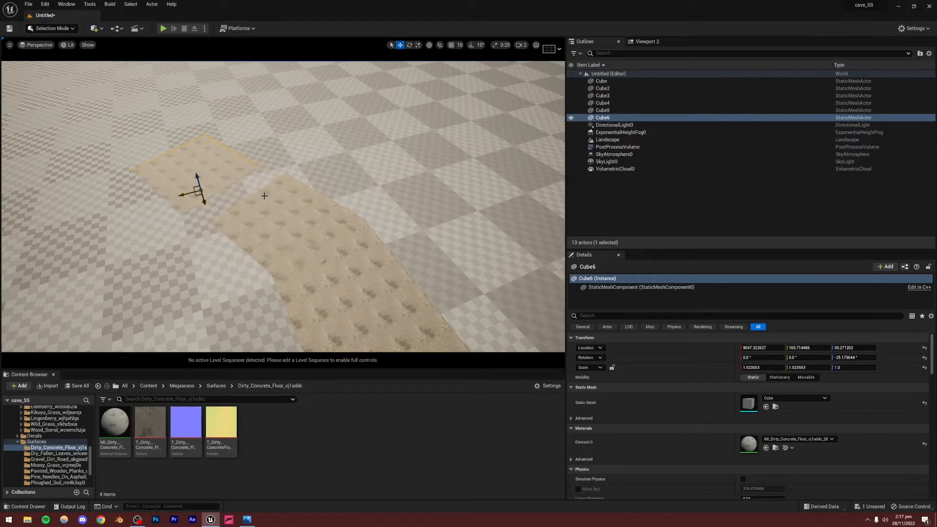
pyautogui.hotkey('ctrl', 'z')
pyautogui.keyDown('alt'); pyautogui.moveTo(283, 239); pyautogui.dragTo(225, 200); pyautogui.keyUp('alt')
pyautogui.moveTo(225, 200); pyautogui.dragTo(185, 166, button='right')
pyautogui.moveTo(336, 216); pyautogui.dragTo(269, 239, button='right')
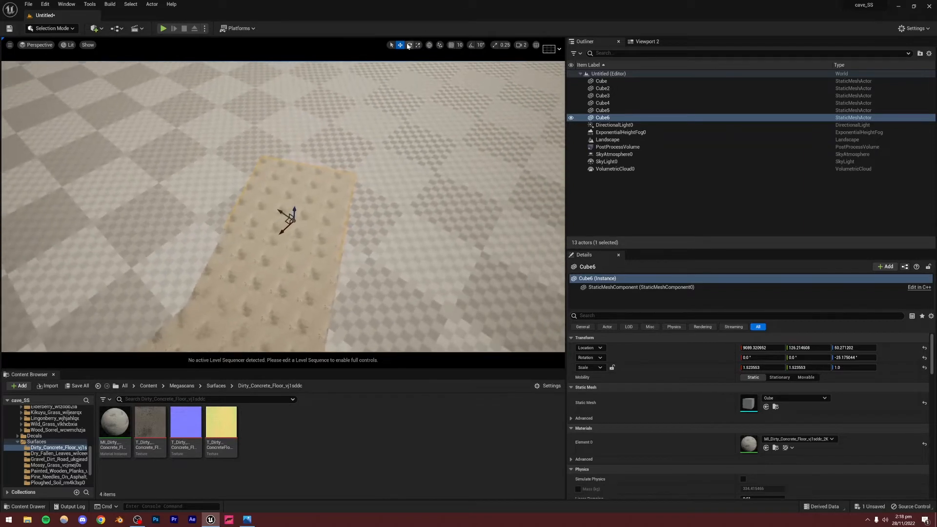
# - Rotate the new end slab to about -50° around Z and move it to about X 9125.9, Y 134.6 against the previous slab
pyautogui.click(409, 45)
pyautogui.moveTo(312, 235); pyautogui.dragTo(278, 239)
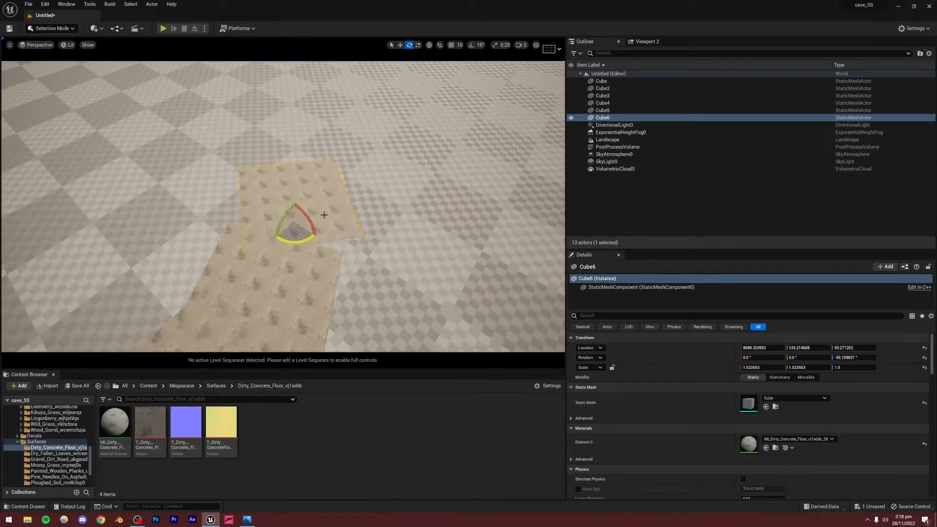
pyautogui.click(402, 45)
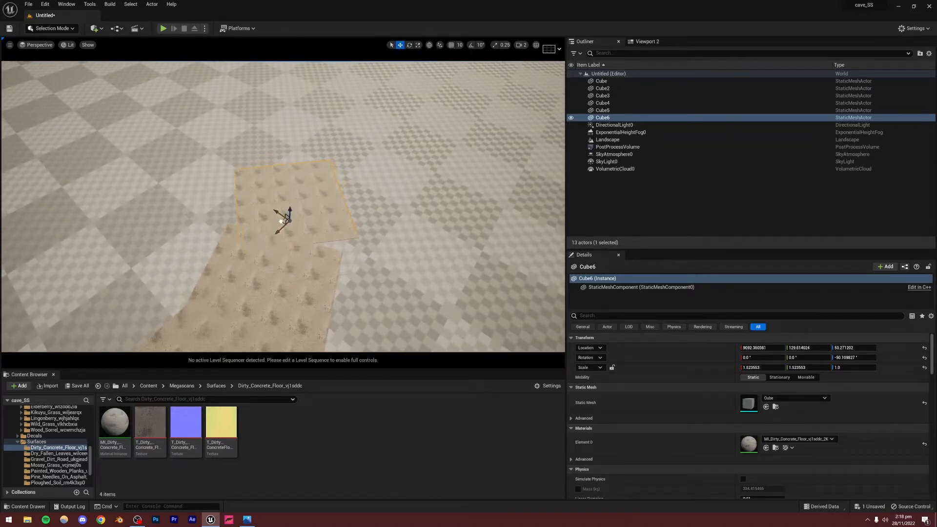
pyautogui.moveTo(281, 221); pyautogui.dragTo(262, 229)
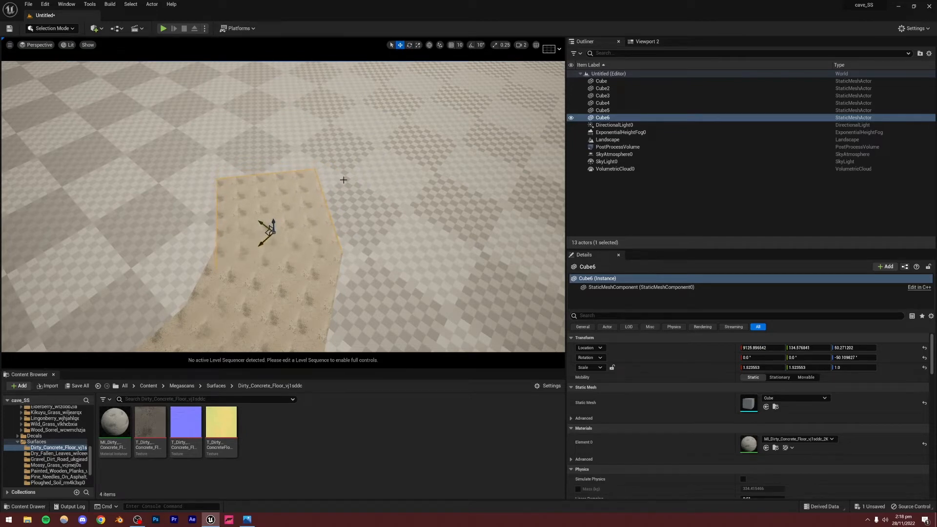
pyautogui.click(344, 180)
# - Try tilting the first bend slab and raising it above the landscape, and undo both changes
pyautogui.moveTo(344, 180); pyautogui.dragTo(360, 134, button='right')
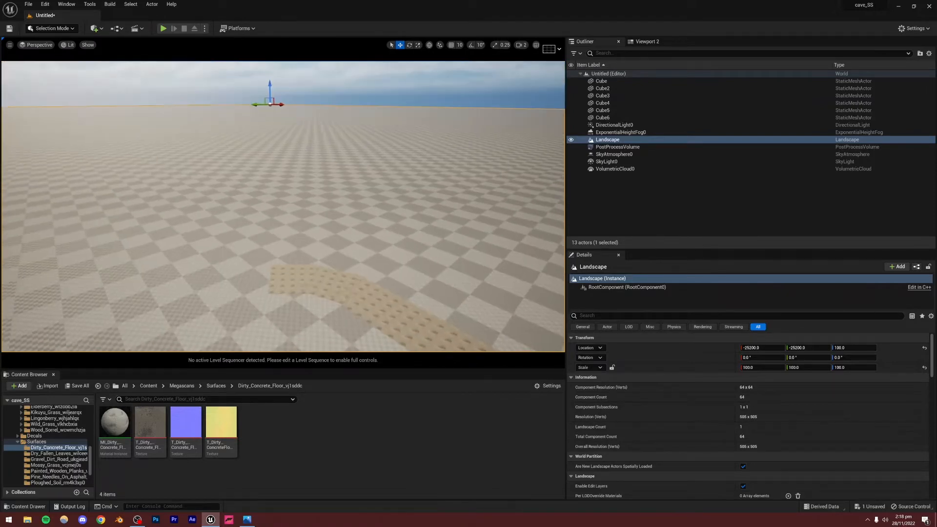
pyautogui.moveTo(316, 298); pyautogui.dragTo(325, 263, button='right')
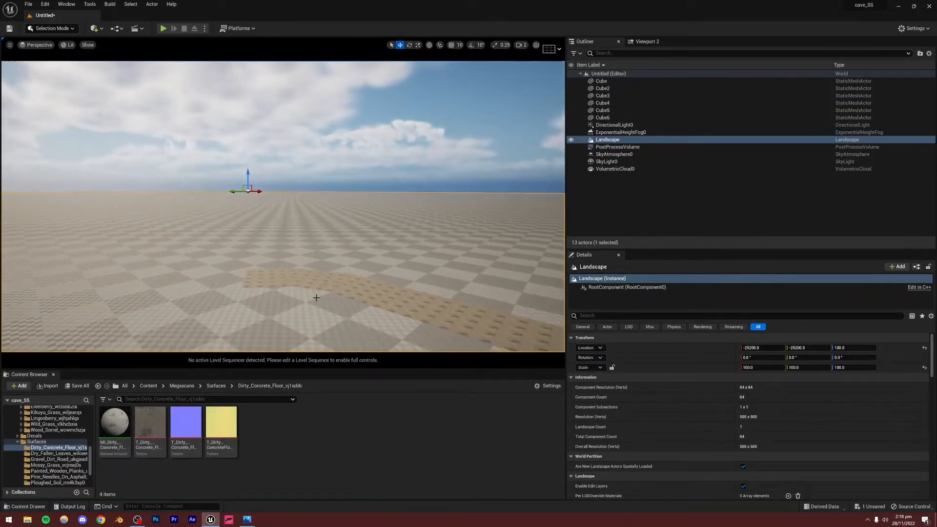
pyautogui.click(316, 298)
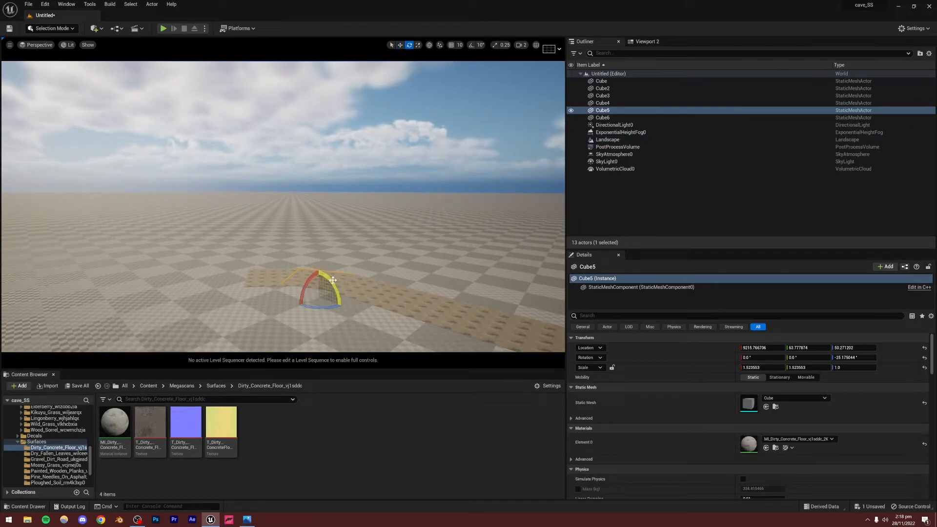
pyautogui.moveTo(327, 280); pyautogui.dragTo(334, 279, button='right')
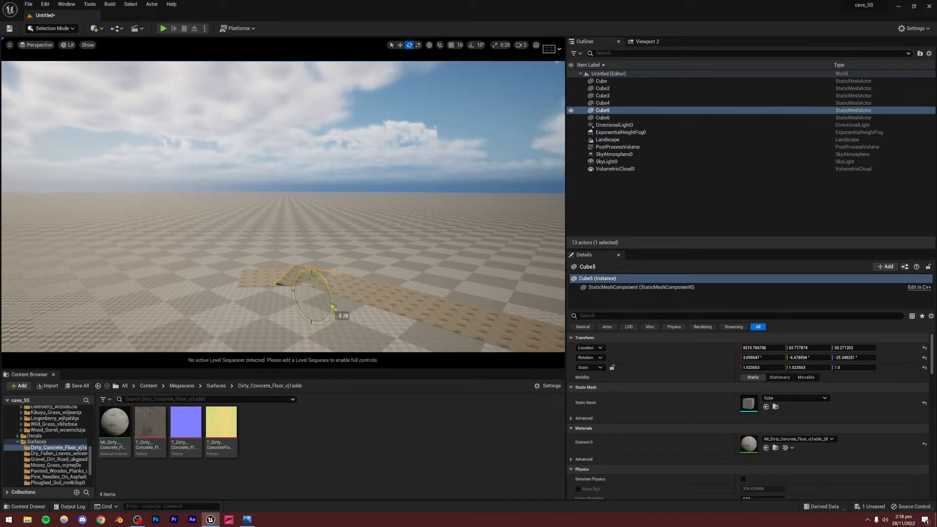
pyautogui.click(400, 45)
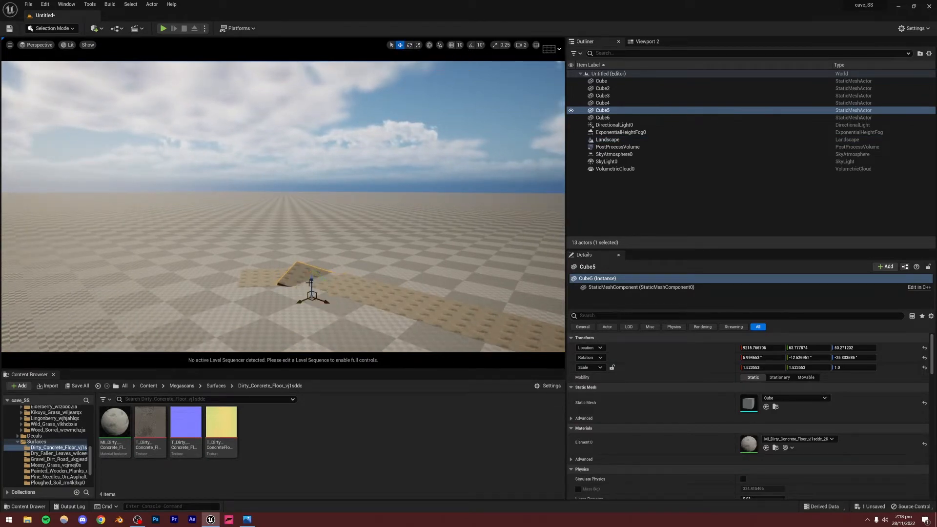
pyautogui.moveTo(309, 282); pyautogui.dragTo(302, 283, button='right')
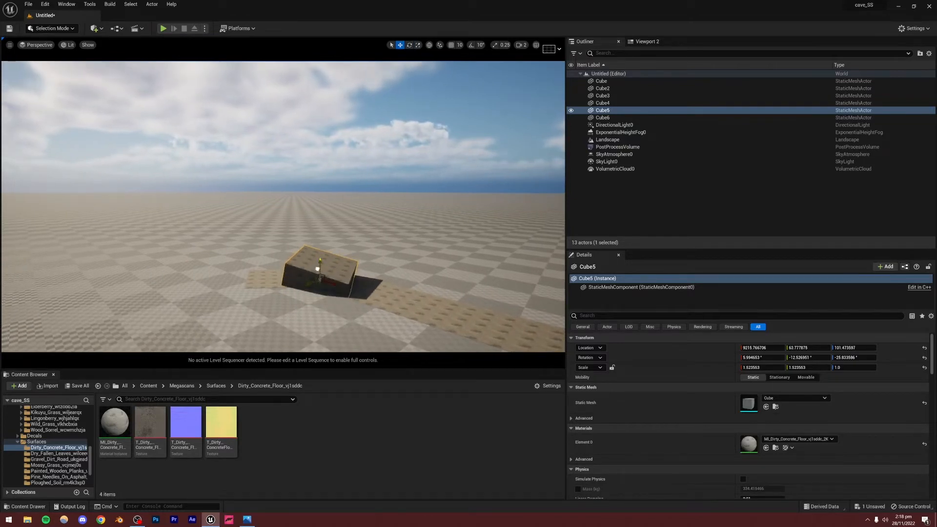
pyautogui.hotkey('ctrl', 'z')
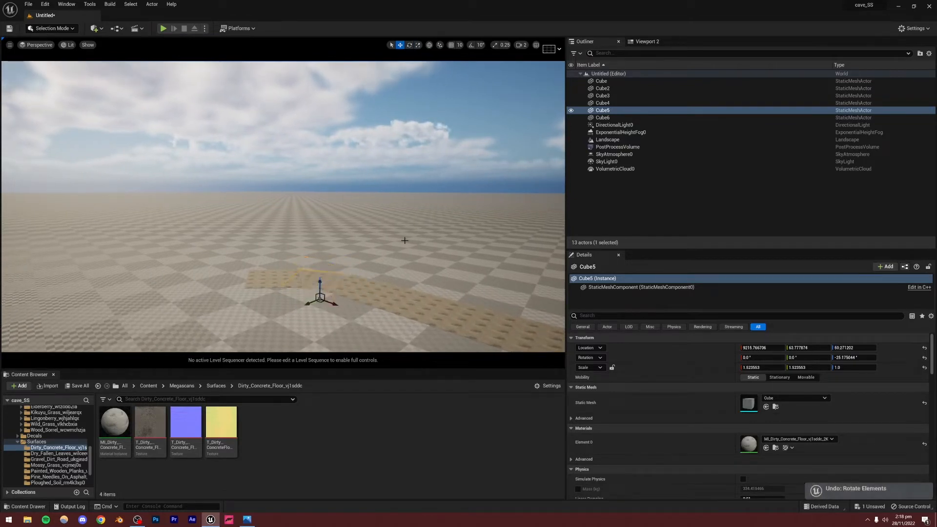
pyautogui.press('Escape')
# - Duplicate the two bend slabs together, and rotate and position the copies at the road's far end to continue the curve
pyautogui.moveTo(335, 274); pyautogui.dragTo(146, 391, button='right')
pyautogui.moveTo(244, 273); pyautogui.dragTo(321, 198, button='right')
pyautogui.click(322, 198)
pyautogui.keyDown('ctrl'); pyautogui.click(363, 258); pyautogui.keyUp('ctrl')
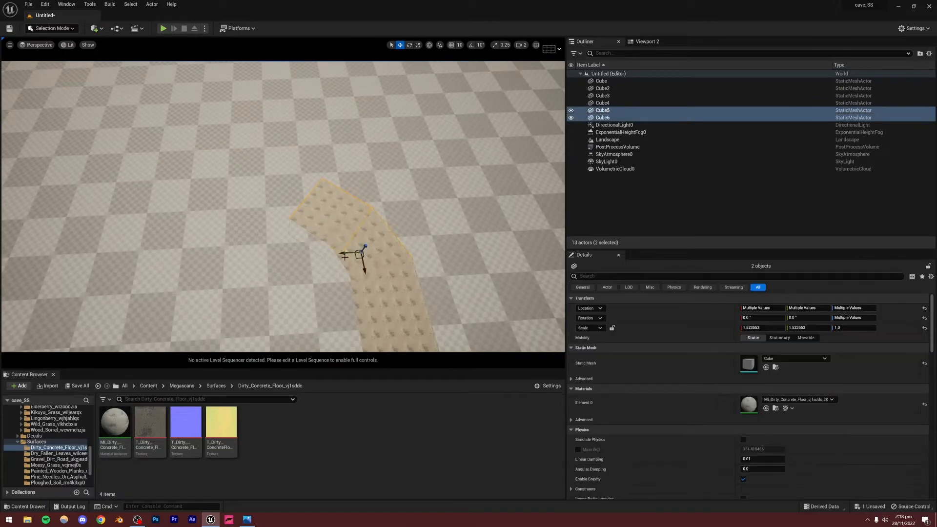
pyautogui.keyDown('alt'); pyautogui.moveTo(357, 257); pyautogui.dragTo(244, 204); pyautogui.keyUp('alt')
pyautogui.click(409, 44)
pyautogui.press('w')
pyautogui.click(458, 132)
pyautogui.moveTo(458, 132); pyautogui.dragTo(339, 206, button='right')
pyautogui.press('Escape')
# - Save the level in the Content folder as road_in_forest_SS
pyautogui.hotkey('ctrl', 's')
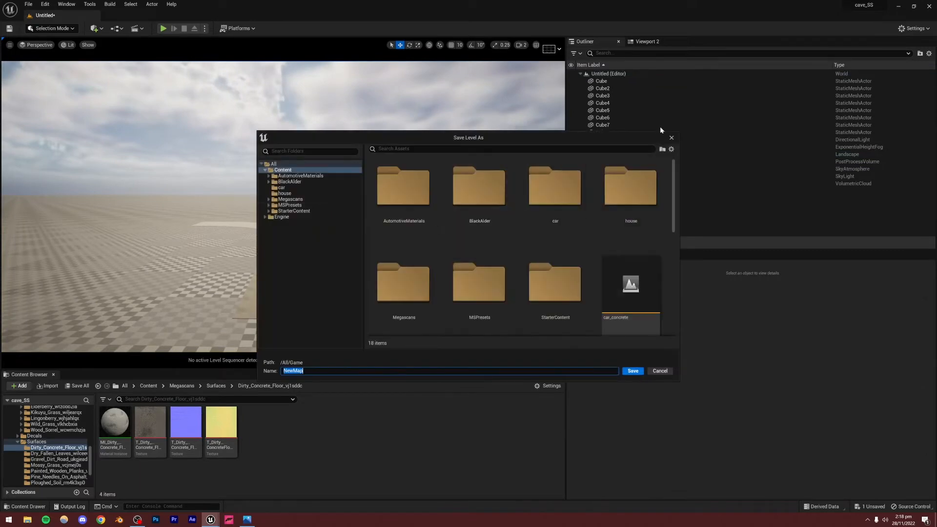
pyautogui.moveTo(616, 138); pyautogui.dragTo(494, 363)
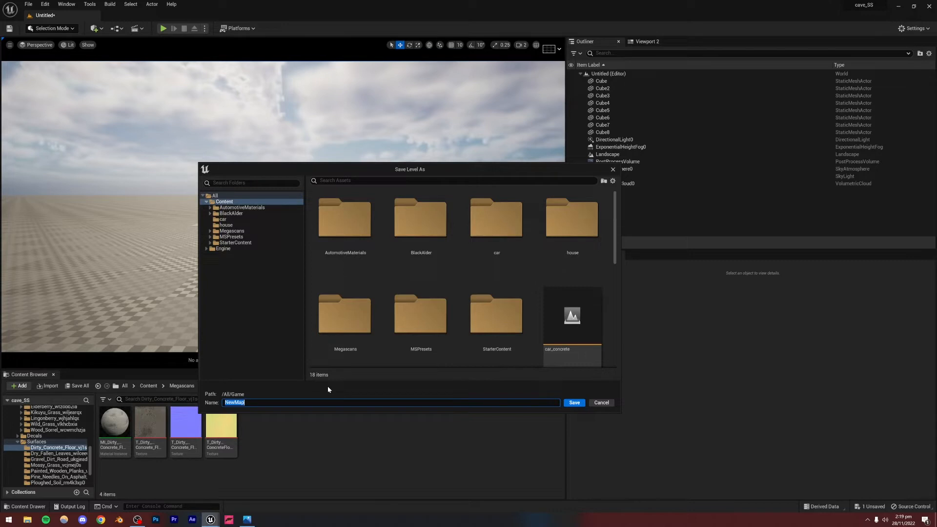
pyautogui.write('road_in_forest_SS')
pyautogui.press('Return')
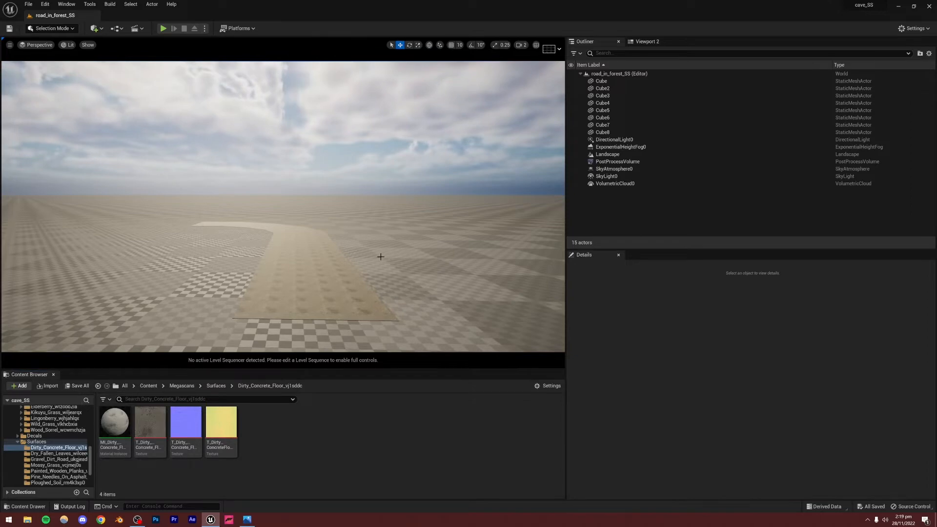
pyautogui.press('w')
pyautogui.moveTo(381, 257); pyautogui.dragTo(355, 240, button='right')
pyautogui.press('e')
pyautogui.press('w')
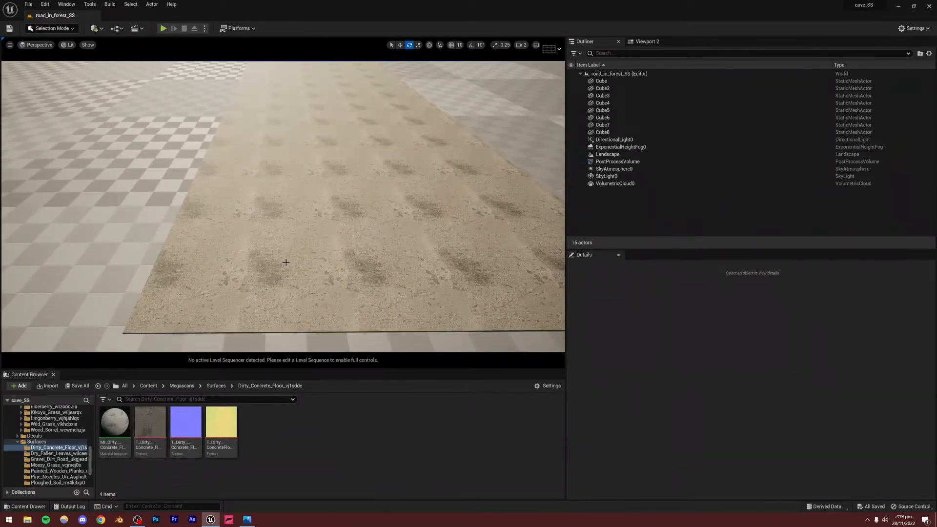
pyautogui.moveTo(267, 257); pyautogui.dragTo(294, 191, button='right')
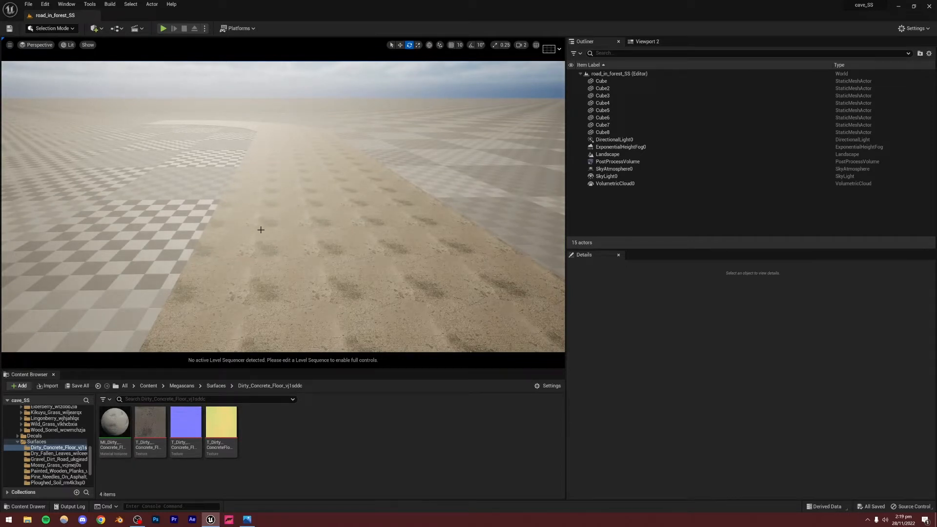
# - Open the Quixel Bridge asset library from the content browser and search it for road
pyautogui.click(19, 385)
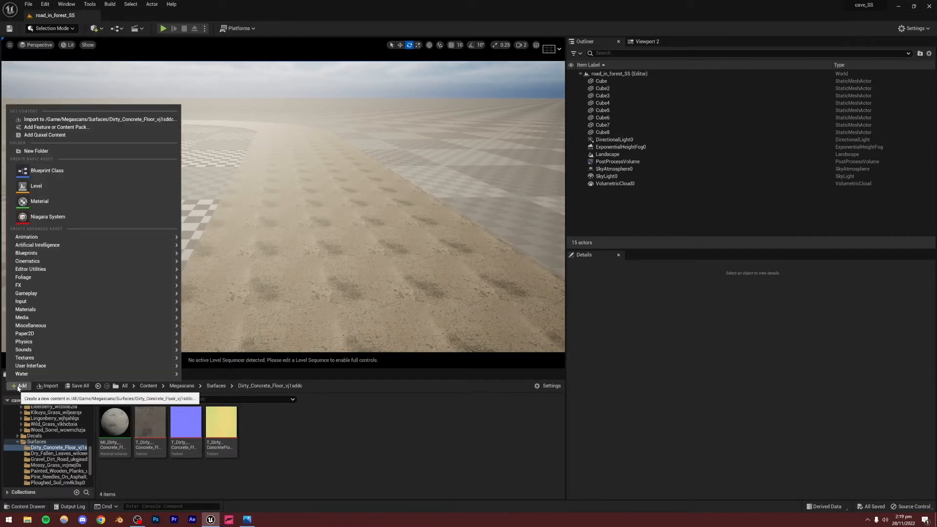
pyautogui.click(36, 136)
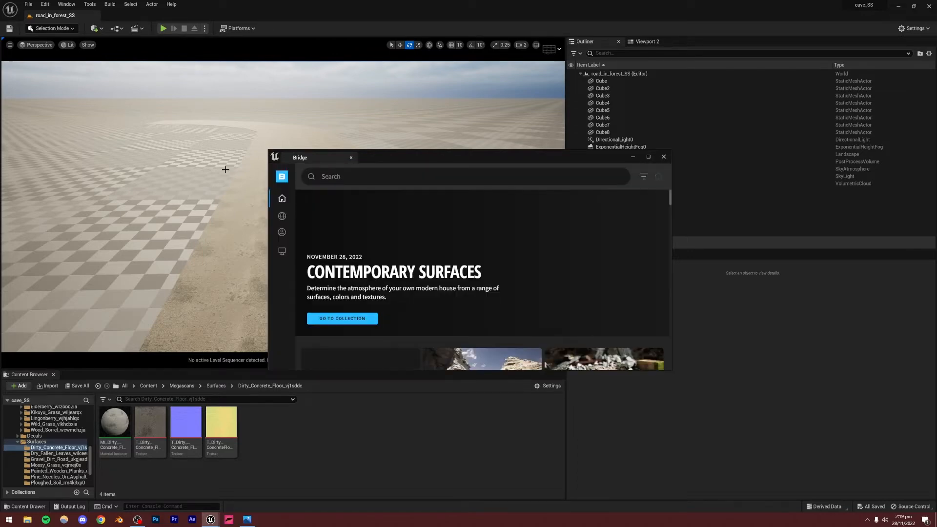
pyautogui.scroll(-2, 345, 236)
pyautogui.scroll(2, 345, 238)
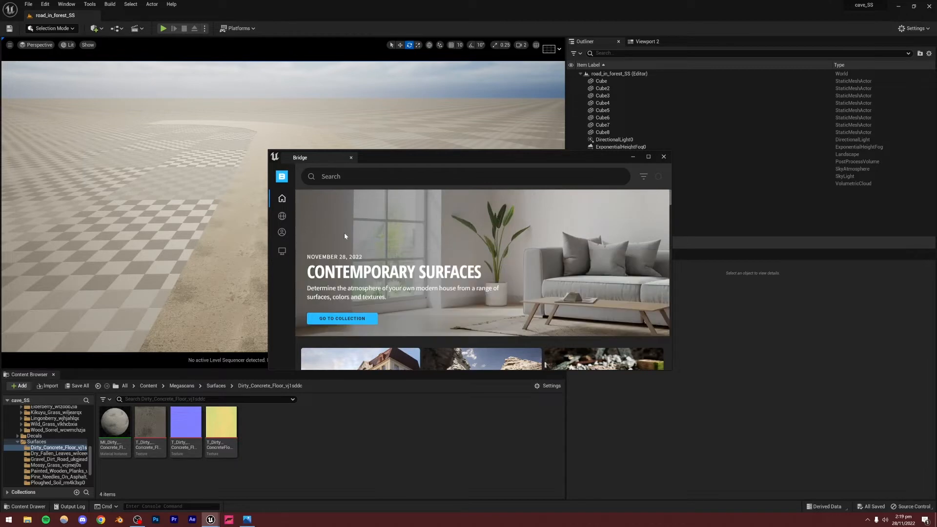
pyautogui.click(322, 176)
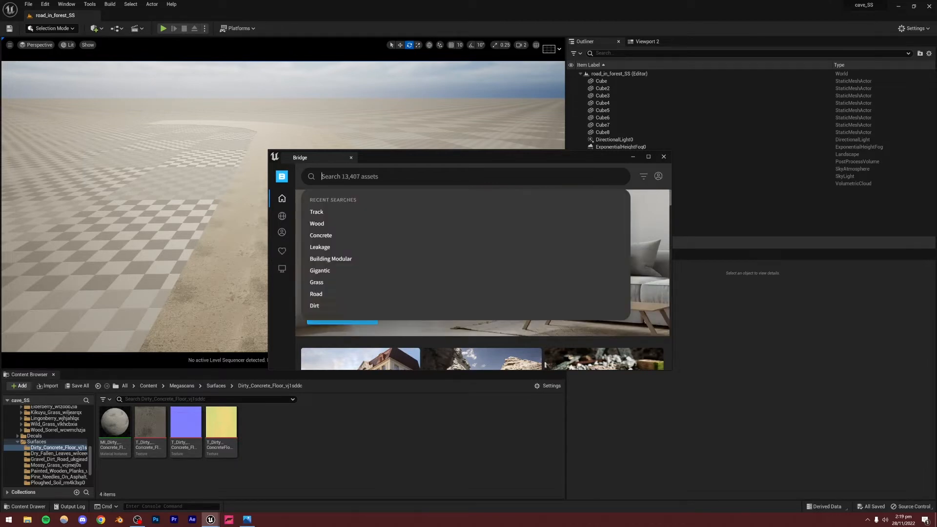
pyautogui.moveTo(388, 155); pyautogui.dragTo(376, 156)
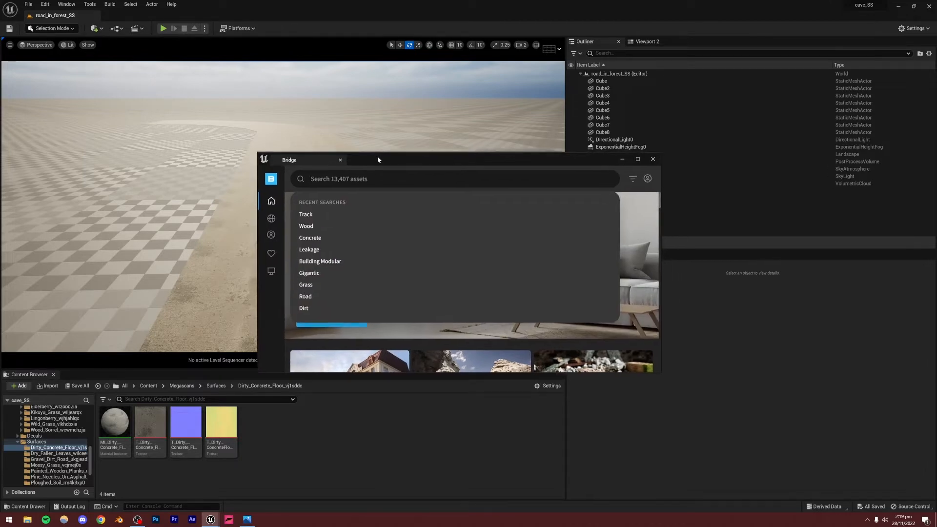
pyautogui.moveTo(270, 312)
pyautogui.click(322, 176)
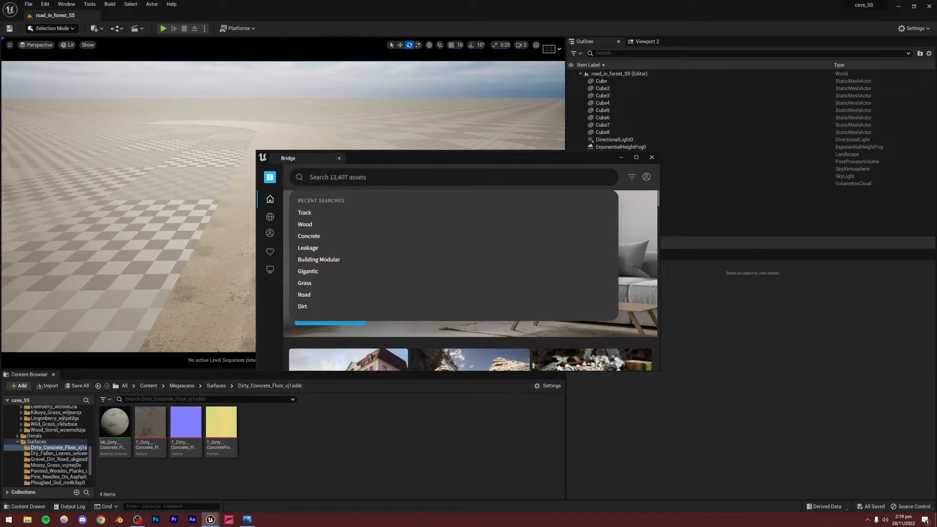
pyautogui.write('road')
pyautogui.press('Return')
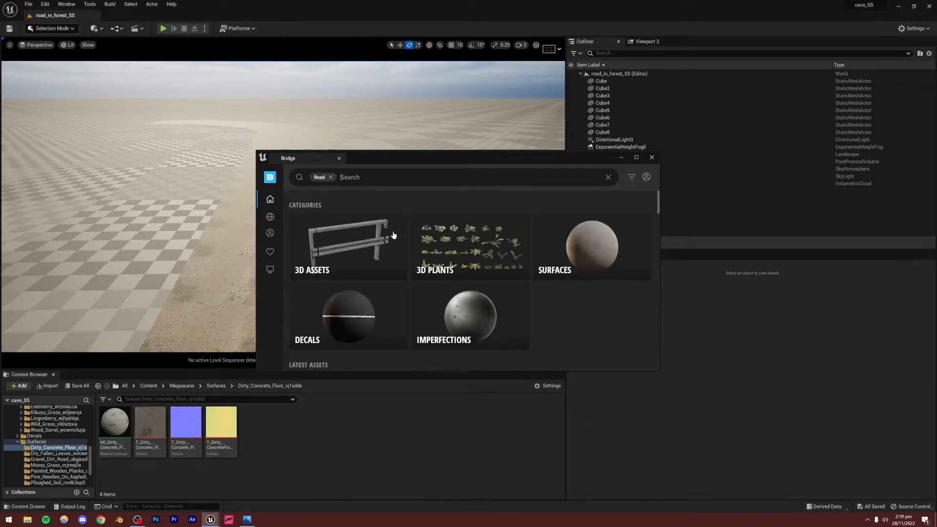
# - Browse the road search results for suitable asphalt surfaces and road-marking assets
pyautogui.scroll(-2, 368, 258)
pyautogui.scroll(-1, 368, 256)
pyautogui.scroll(-1, 367, 256)
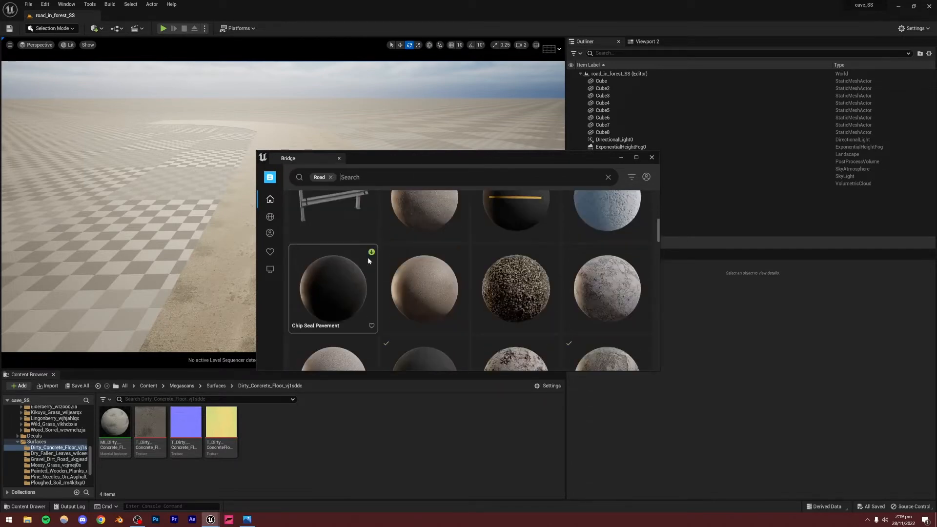
pyautogui.scroll(1, 367, 257)
pyautogui.scroll(1, 367, 257)
pyautogui.scroll(-3, 367, 257)
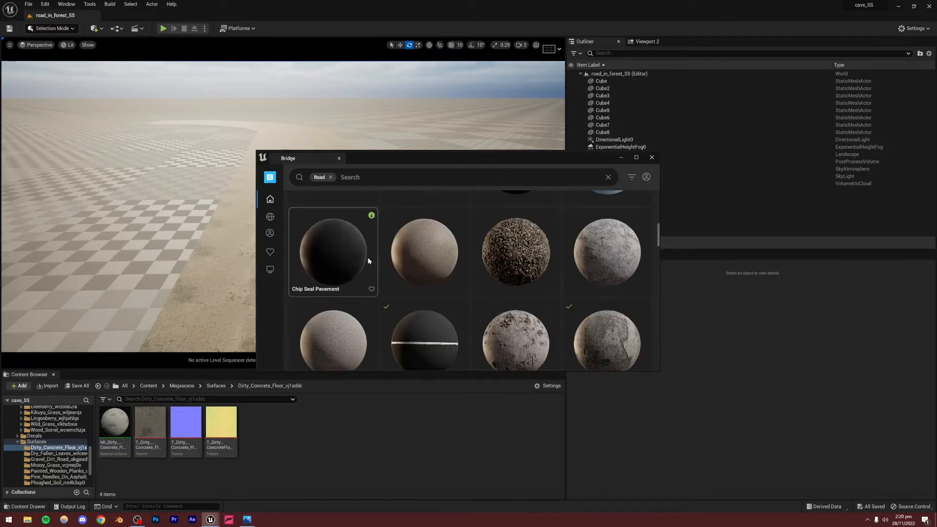
pyautogui.scroll(1, 368, 257)
pyautogui.scroll(-3, 368, 257)
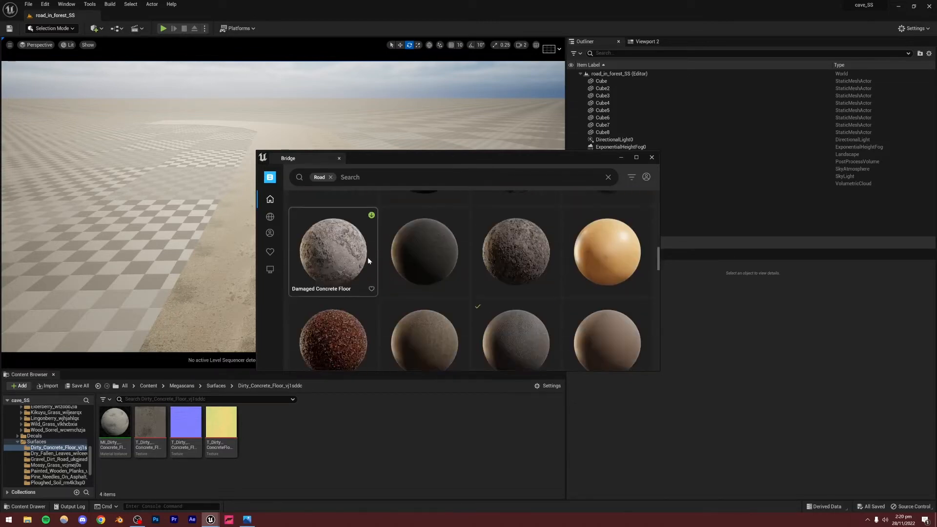
pyautogui.scroll(5, 368, 258)
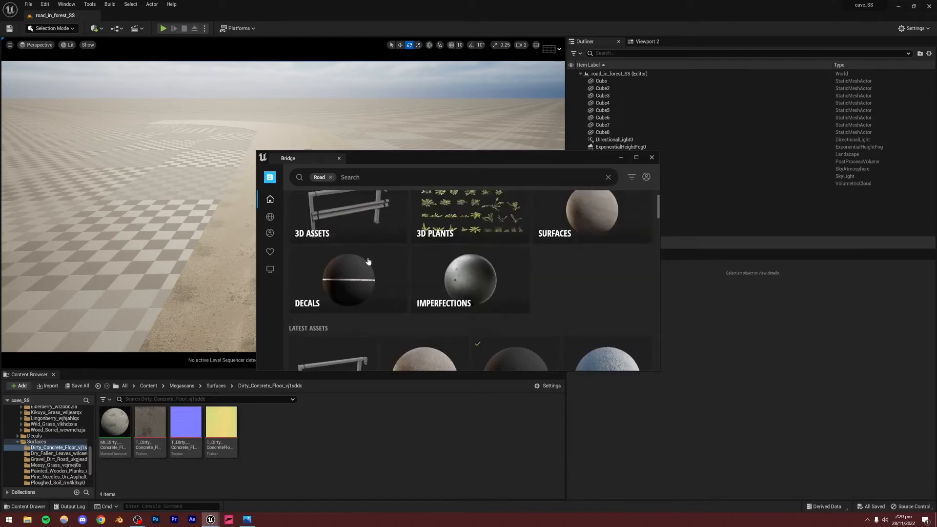
pyautogui.scroll(-5, 367, 257)
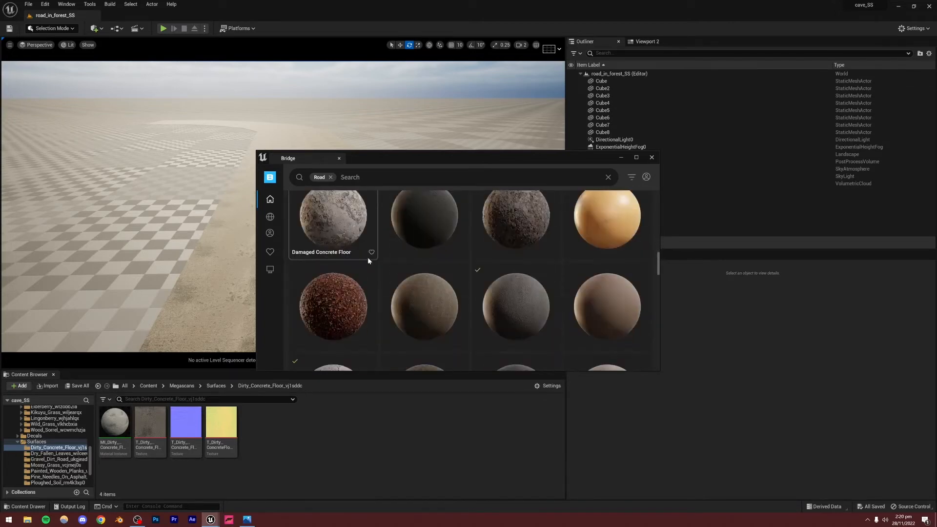
pyautogui.scroll(-6, 368, 257)
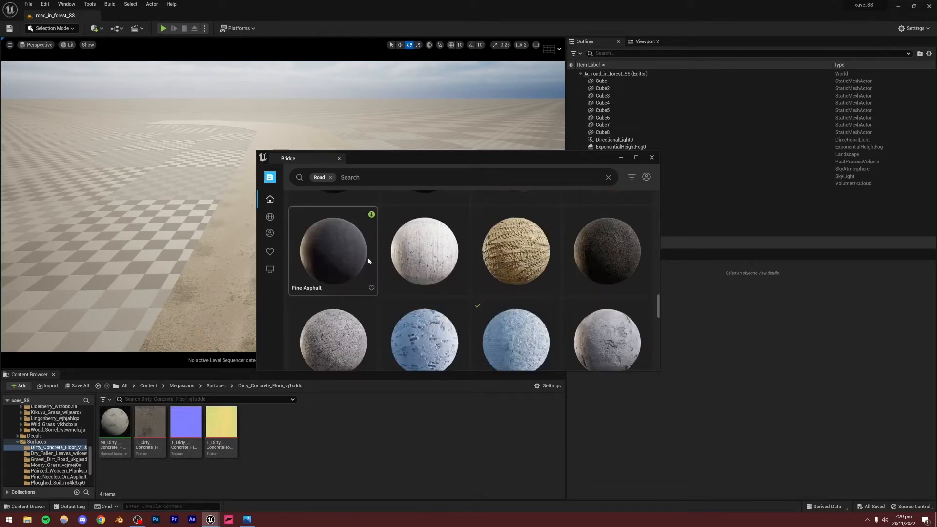
pyautogui.scroll(-5, 367, 257)
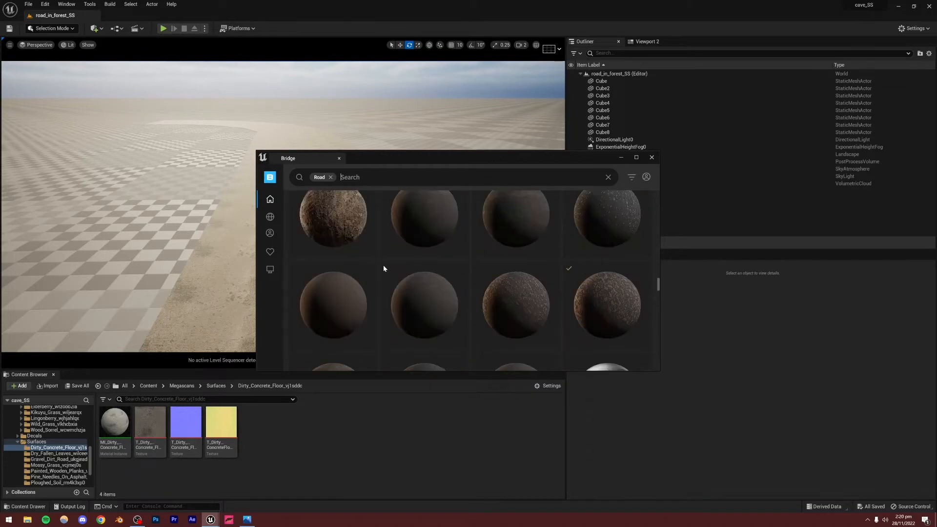
pyautogui.scroll(-1, 422, 322)
pyautogui.scroll(3, 422, 322)
pyautogui.scroll(-11, 422, 322)
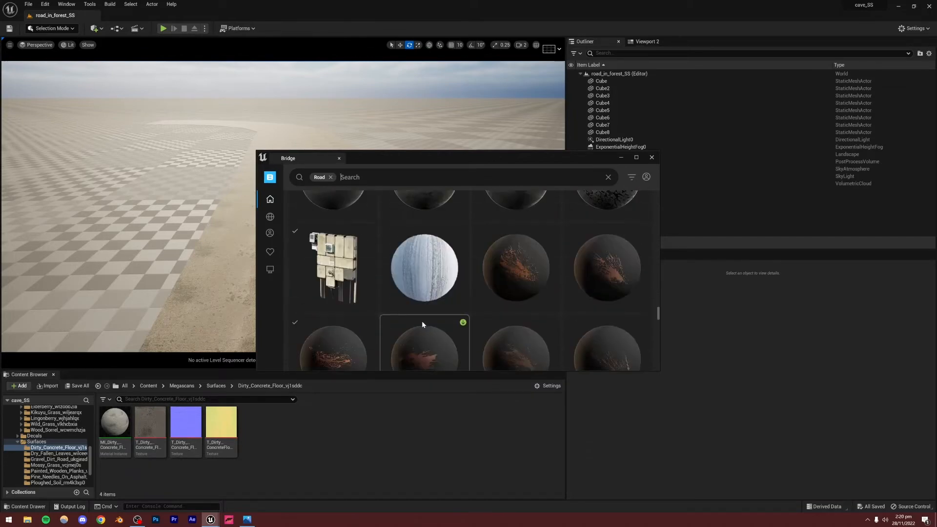
pyautogui.scroll(5, 423, 321)
pyautogui.scroll(8, 423, 322)
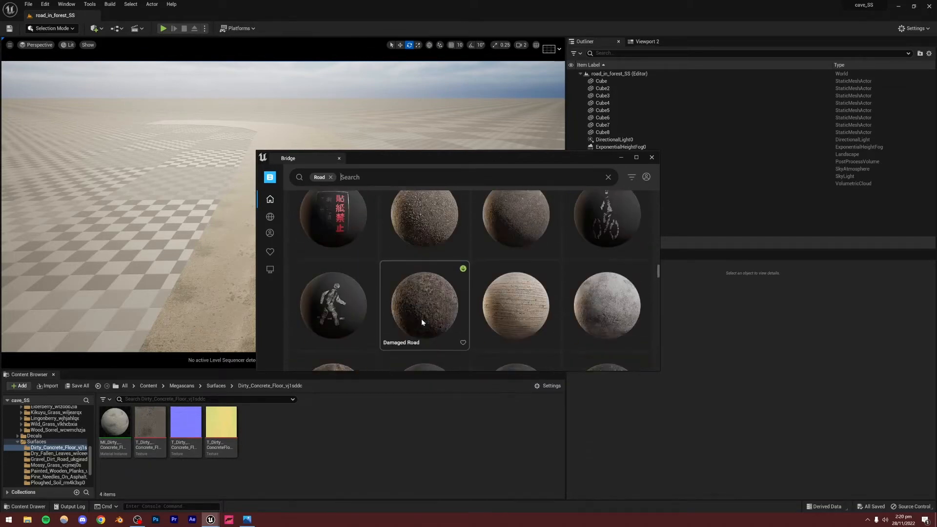
pyautogui.scroll(-4, 422, 318)
pyautogui.scroll(1, 422, 318)
pyautogui.scroll(-5, 422, 318)
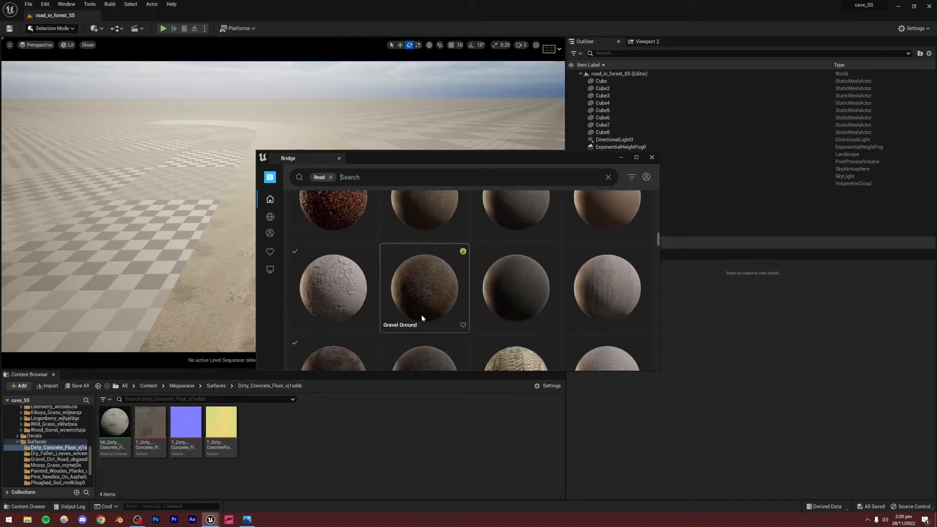
pyautogui.scroll(6, 422, 318)
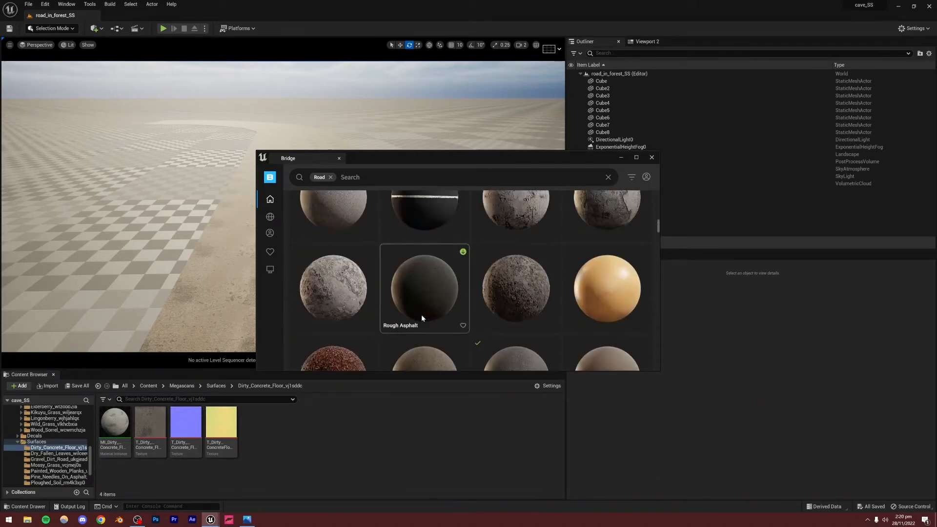
pyautogui.scroll(4, 421, 318)
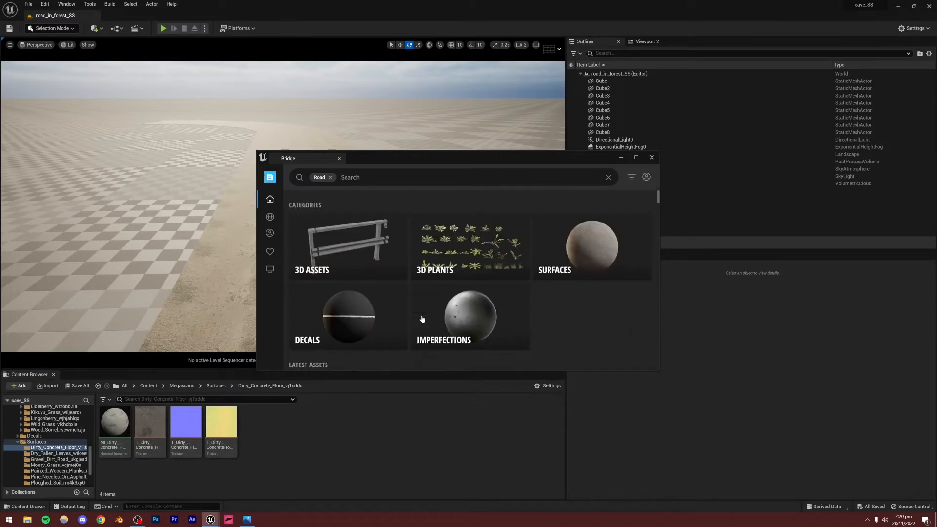
pyautogui.scroll(-5, 542, 309)
pyautogui.scroll(-5, 584, 297)
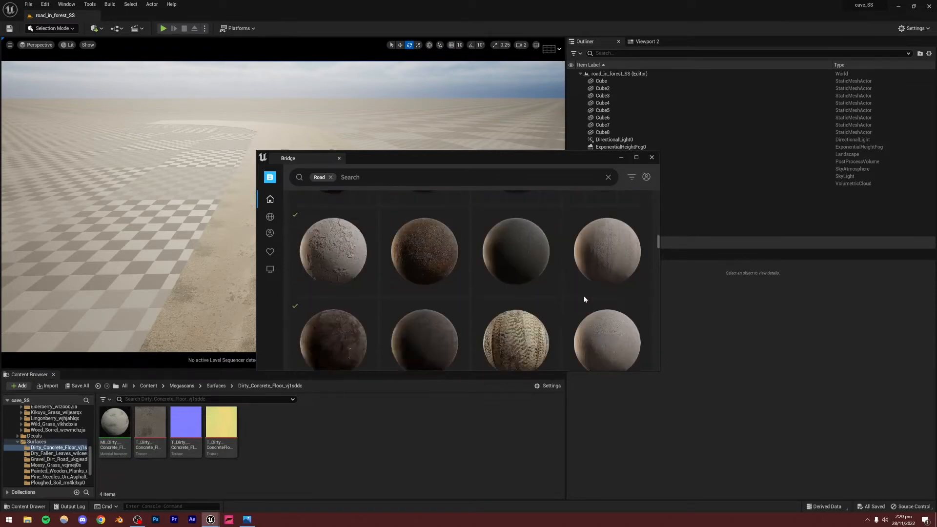
# - Preview the already downloaded dark grey Rough Asphalt surface and look through the remaining road results for alternatives
pyautogui.click(545, 280)
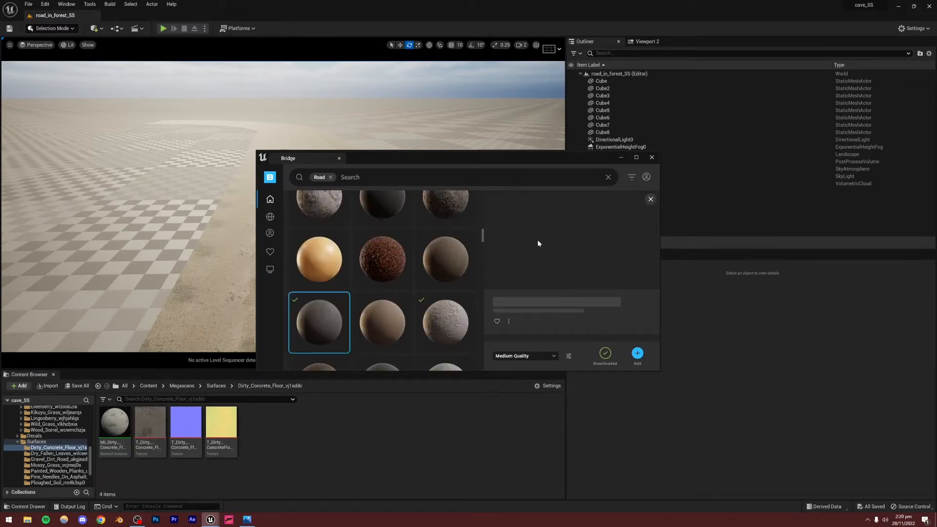
pyautogui.scroll(-5, 396, 298)
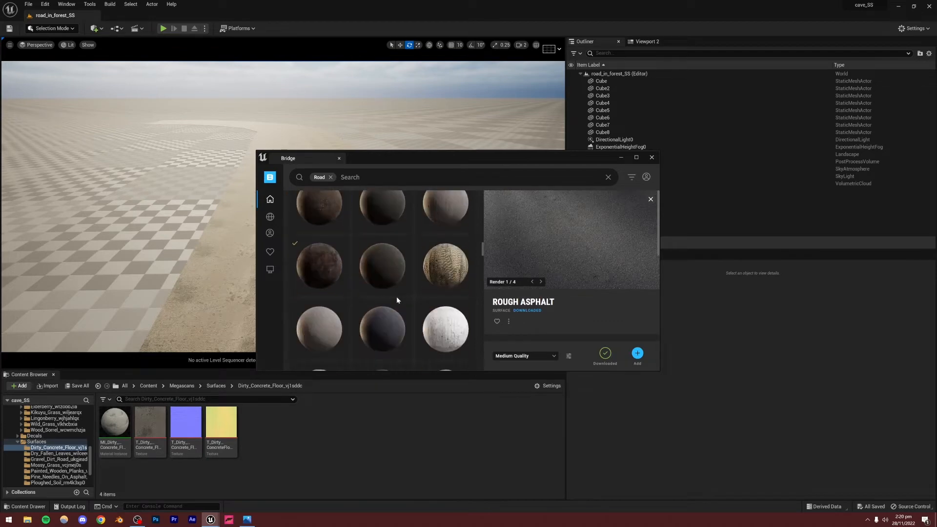
pyautogui.scroll(3, 396, 296)
pyautogui.scroll(-4, 420, 285)
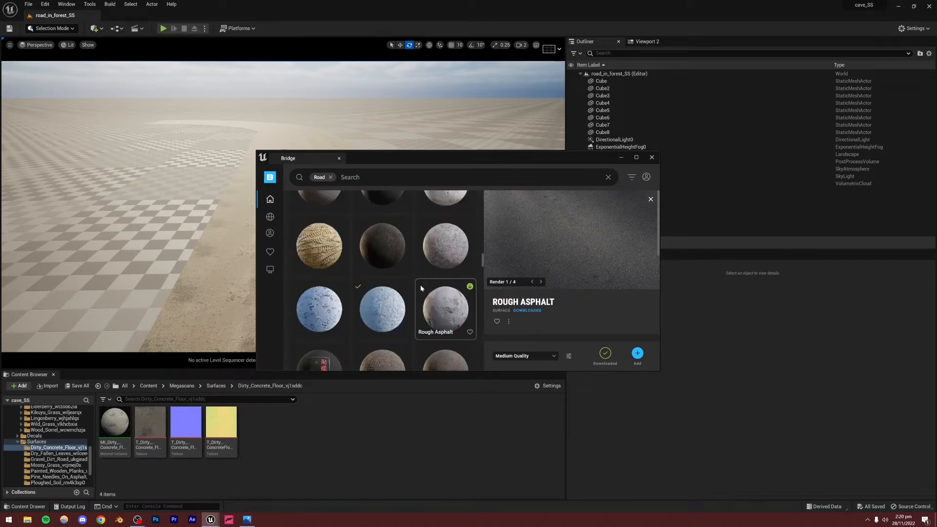
pyautogui.scroll(-4, 382, 288)
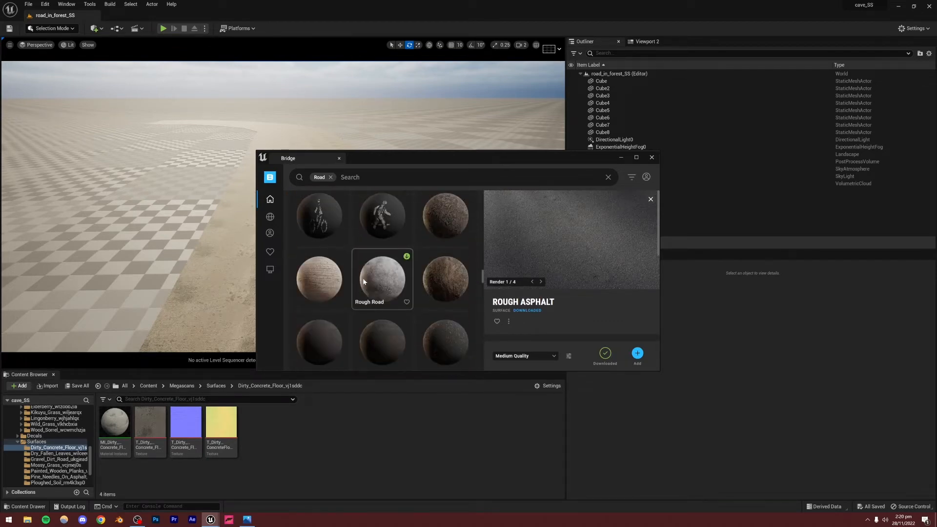
pyautogui.scroll(-5, 363, 278)
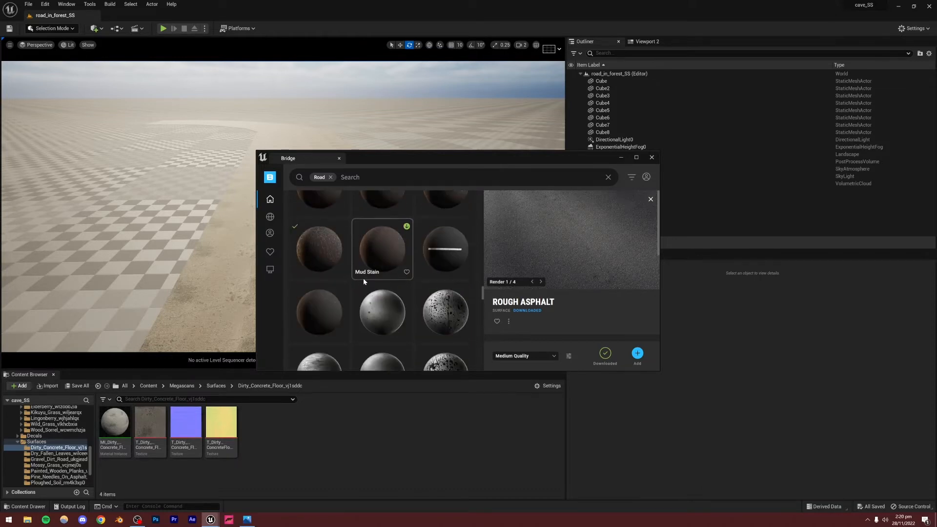
pyautogui.scroll(-5, 363, 278)
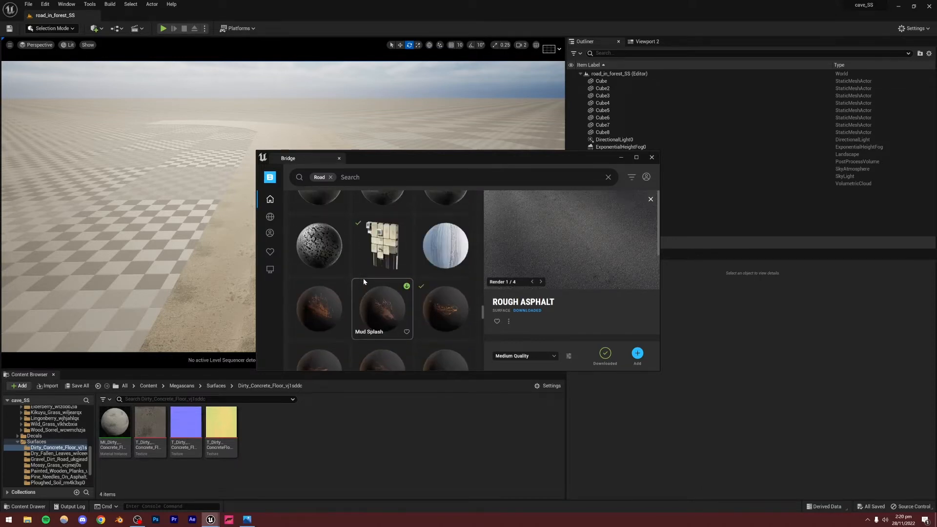
pyautogui.scroll(-4, 361, 275)
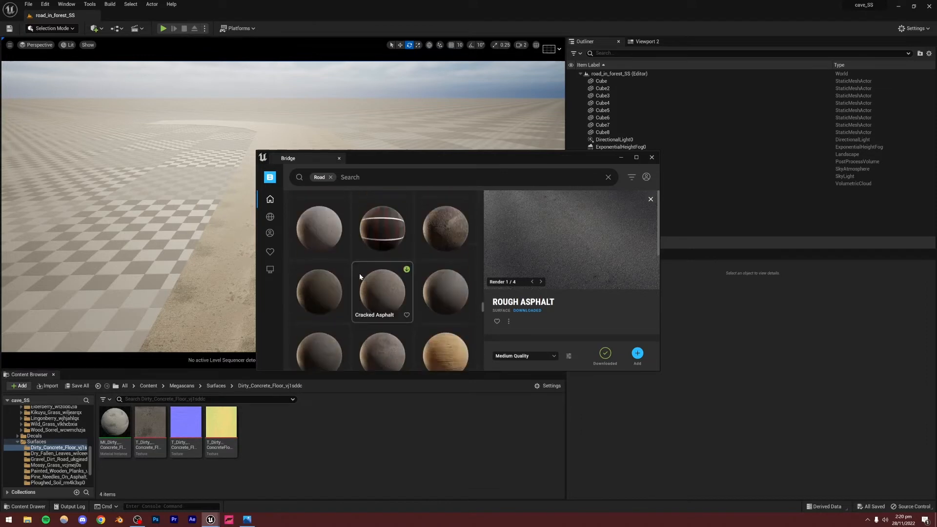
# - View the reference road image, and preview the Cracked Asphalt and the undownloaded dark speckled Rough Asphalt surfaces for comparison
pyautogui.click(247, 519)
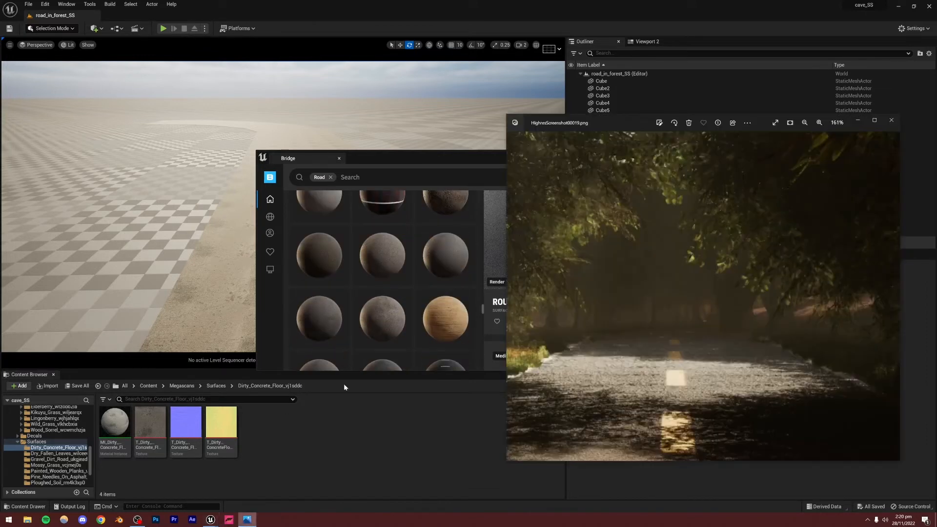
pyautogui.click(375, 283)
pyautogui.scroll(-4, 399, 293)
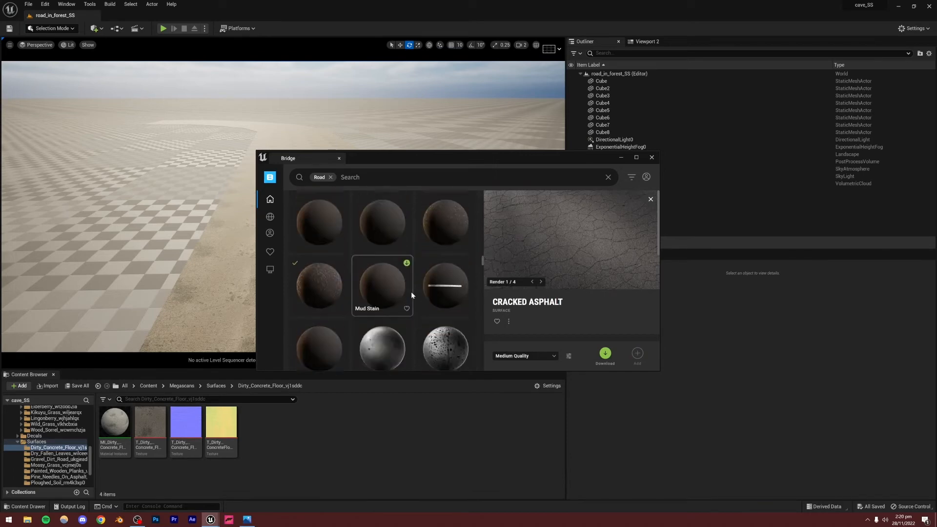
pyautogui.scroll(12, 411, 295)
pyautogui.scroll(-2, 412, 296)
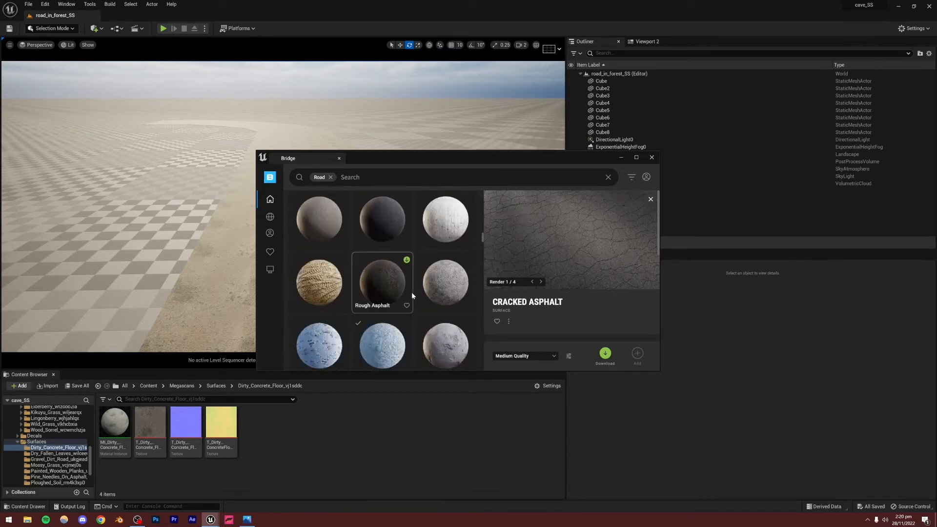
pyautogui.click(393, 269)
pyautogui.scroll(-3, 431, 281)
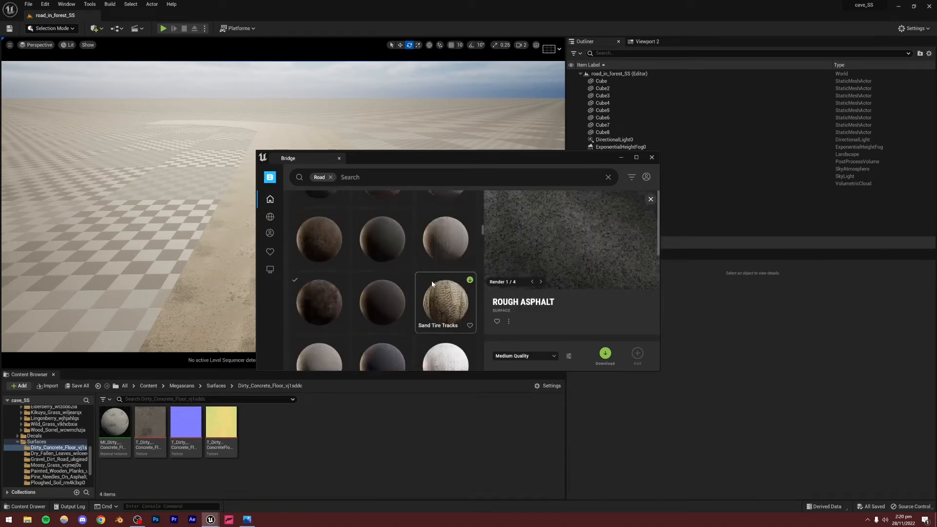
# - Add the already downloaded dark grey Rough Asphalt surface to the project at Medium Quality
pyautogui.scroll(3, 431, 281)
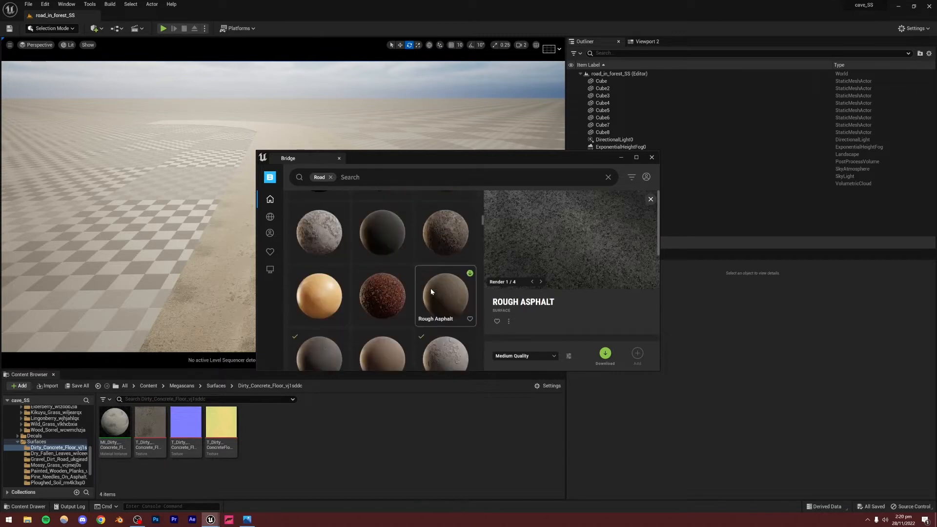
pyautogui.scroll(4, 431, 288)
pyautogui.scroll(-1, 433, 288)
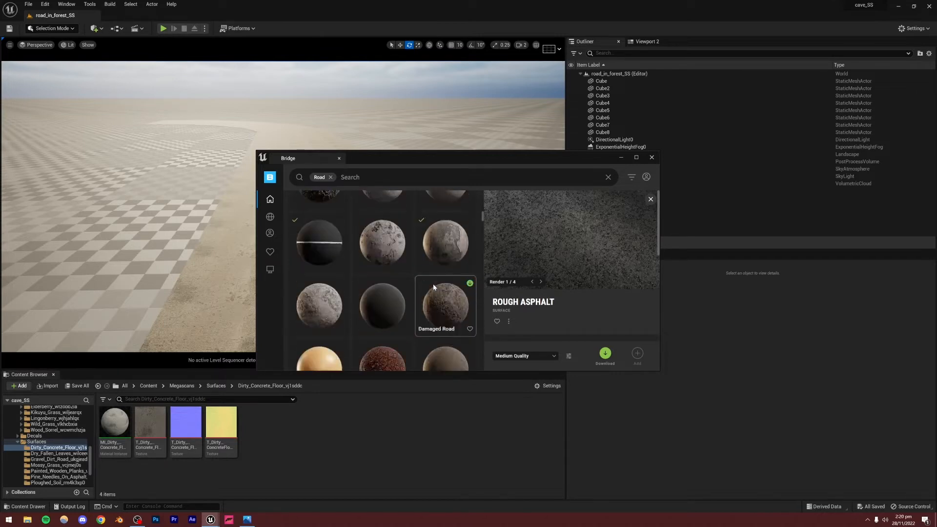
pyautogui.scroll(-3, 434, 287)
pyautogui.click(344, 262)
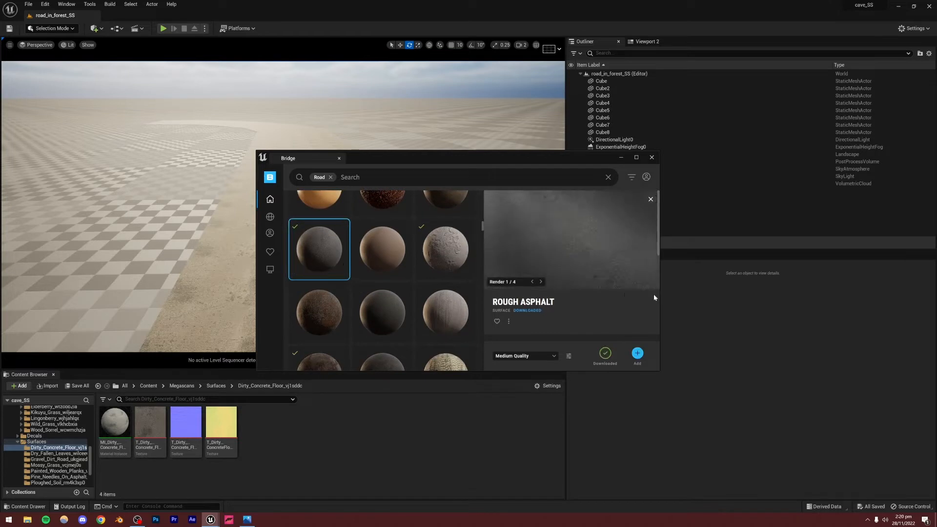
pyautogui.click(637, 353)
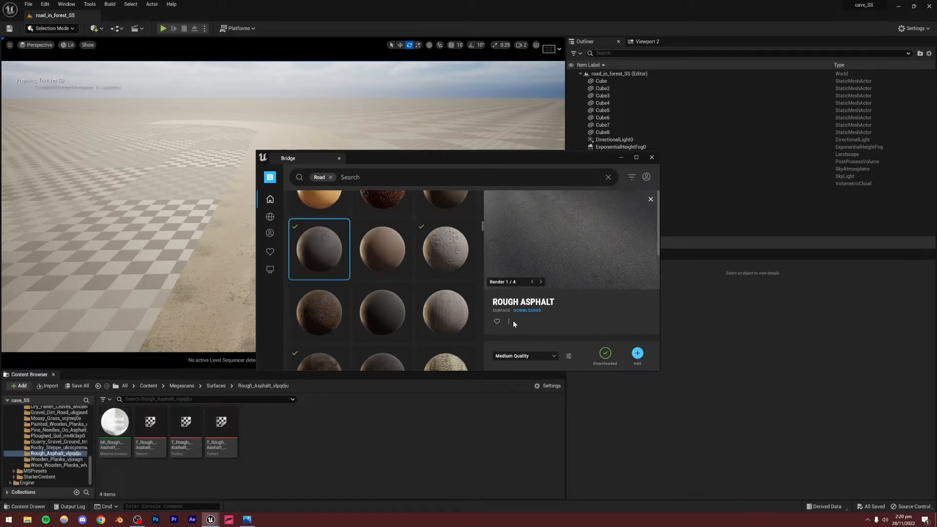
# - Add the Yellow Road Line decal to the project at Medium Quality
pyautogui.scroll(4, 425, 310)
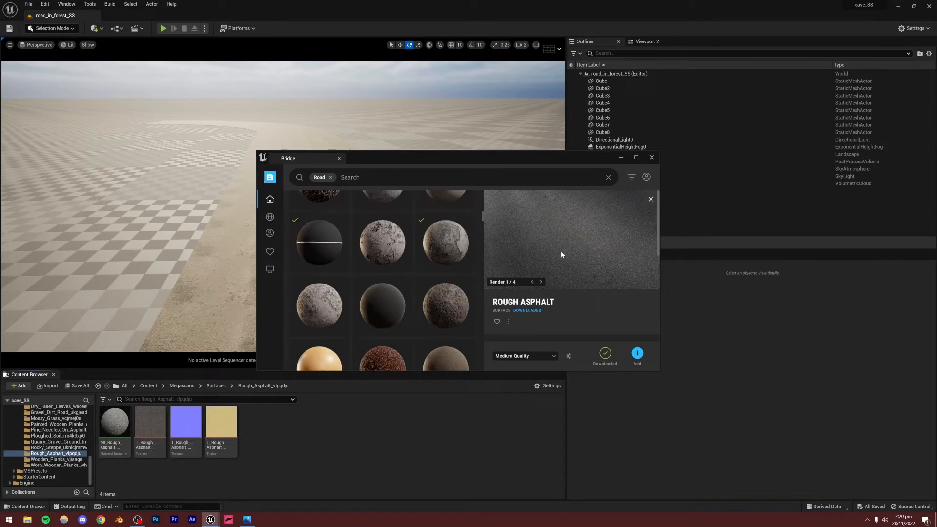
pyautogui.scroll(5, 356, 297)
pyautogui.click(436, 303)
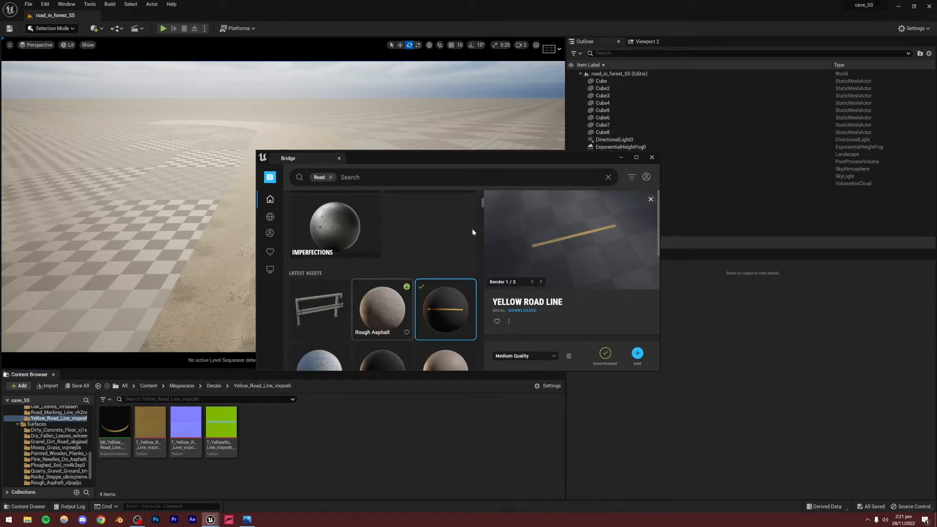
# - Close the Bridge window and open the Rough_Asphalt folder in the Megascans Surfaces
pyautogui.click(652, 158)
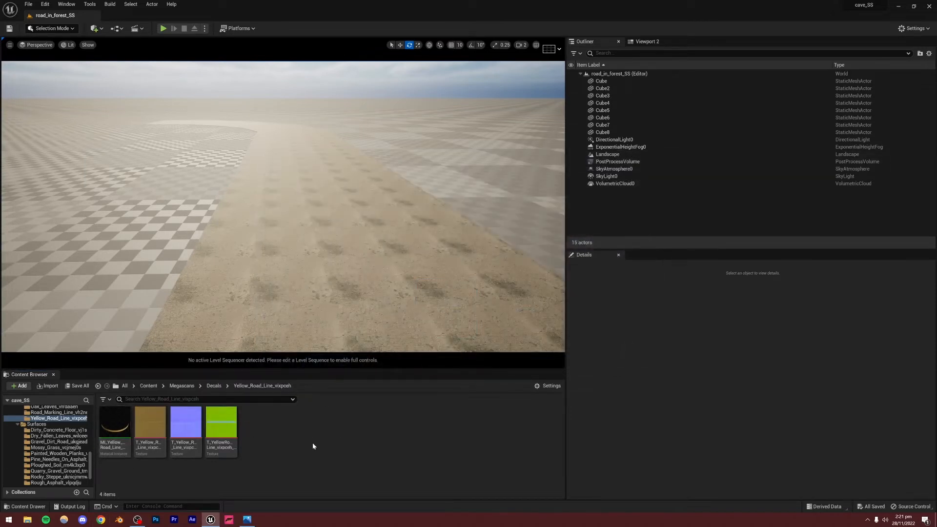
pyautogui.scroll(2, 49, 425)
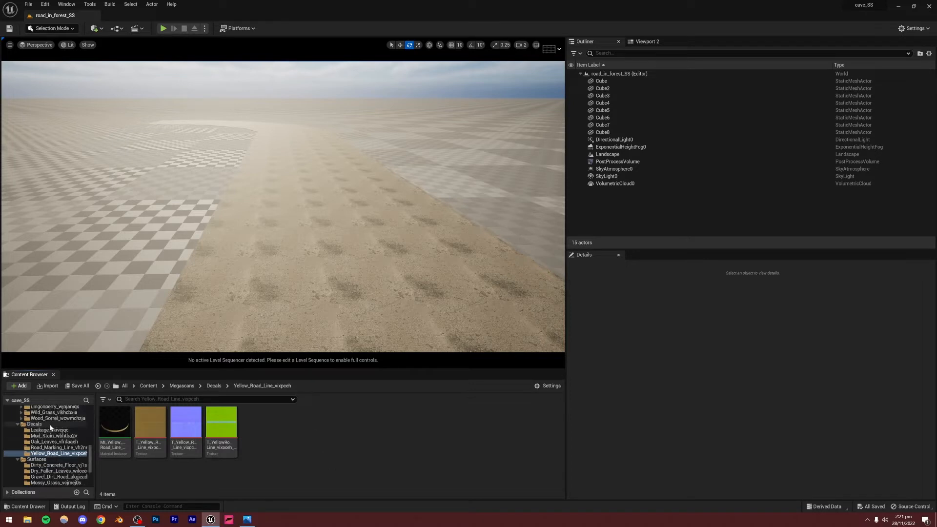
pyautogui.scroll(-2, 49, 454)
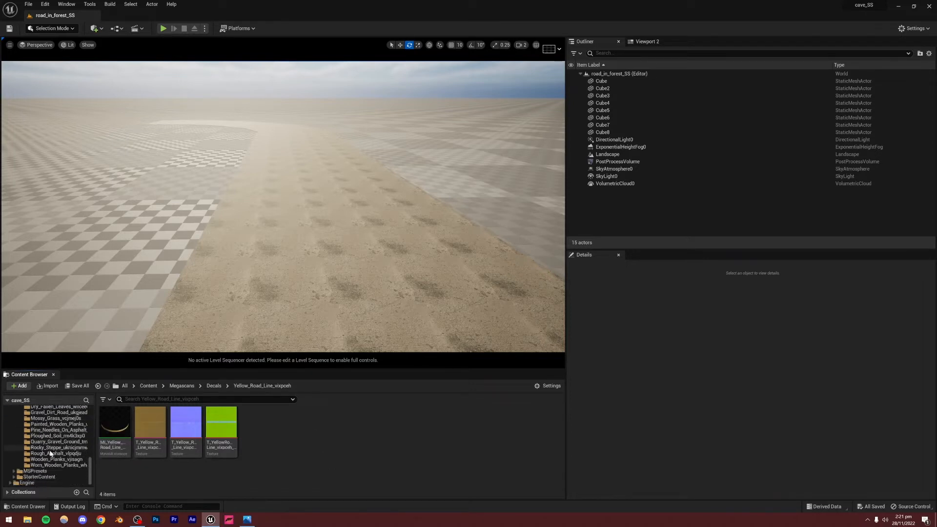
pyautogui.click(45, 436)
pyautogui.click(45, 442)
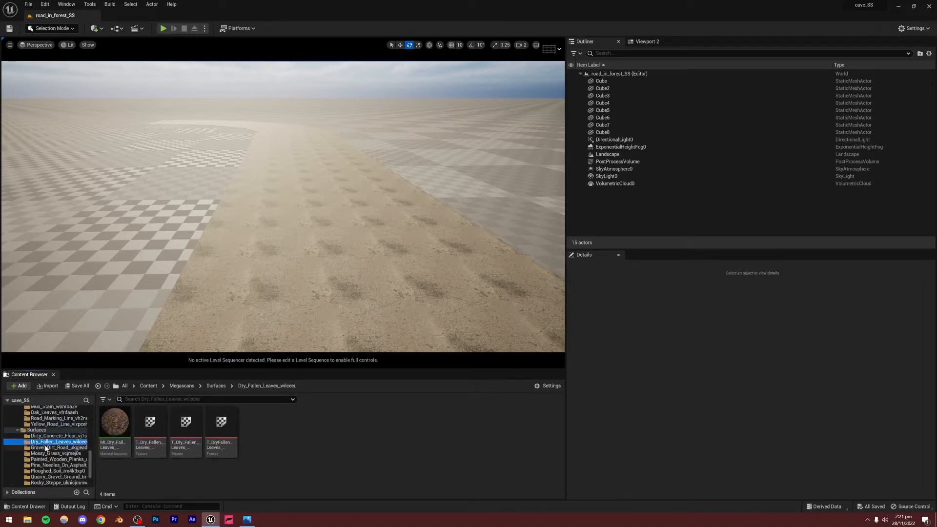
pyautogui.click(45, 448)
pyautogui.scroll(-1, 47, 452)
pyautogui.click(47, 442)
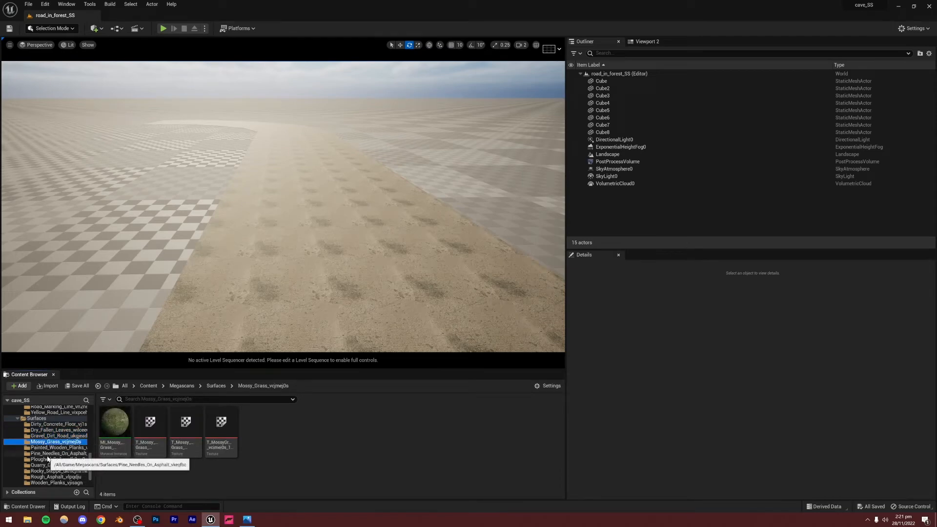
pyautogui.scroll(-1, 48, 460)
pyautogui.click(47, 465)
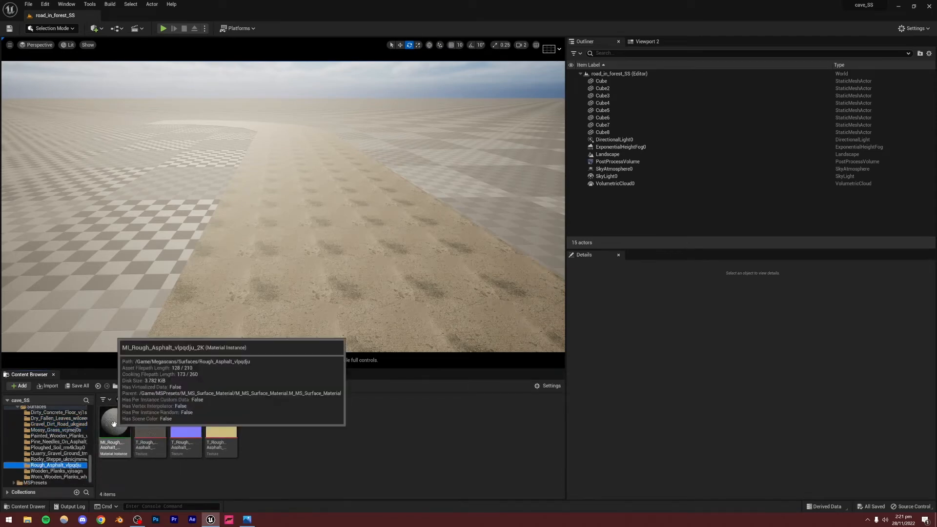
# - Apply the Rough Asphalt material instance to every section of the road, including the far curve
pyautogui.moveTo(114, 422); pyautogui.dragTo(250, 293)
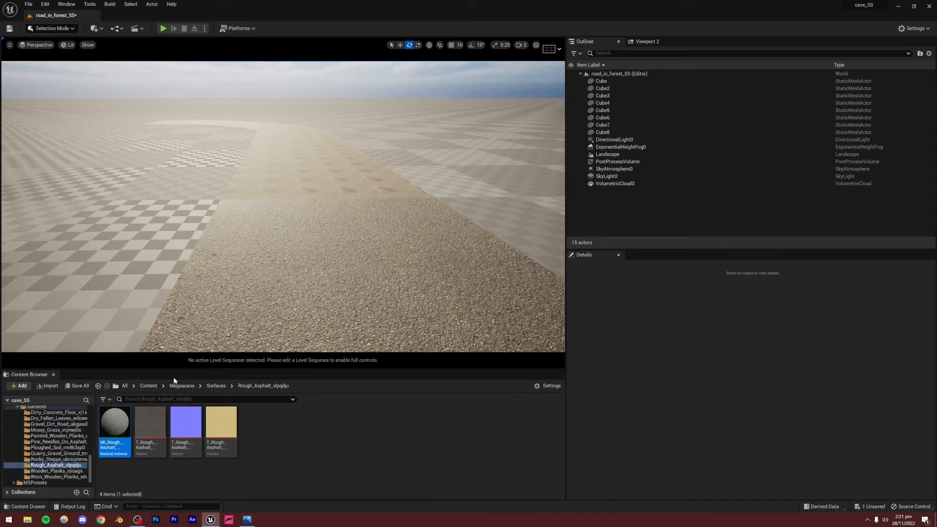
pyautogui.moveTo(118, 425); pyautogui.dragTo(265, 156)
pyautogui.moveTo(114, 422); pyautogui.dragTo(282, 134)
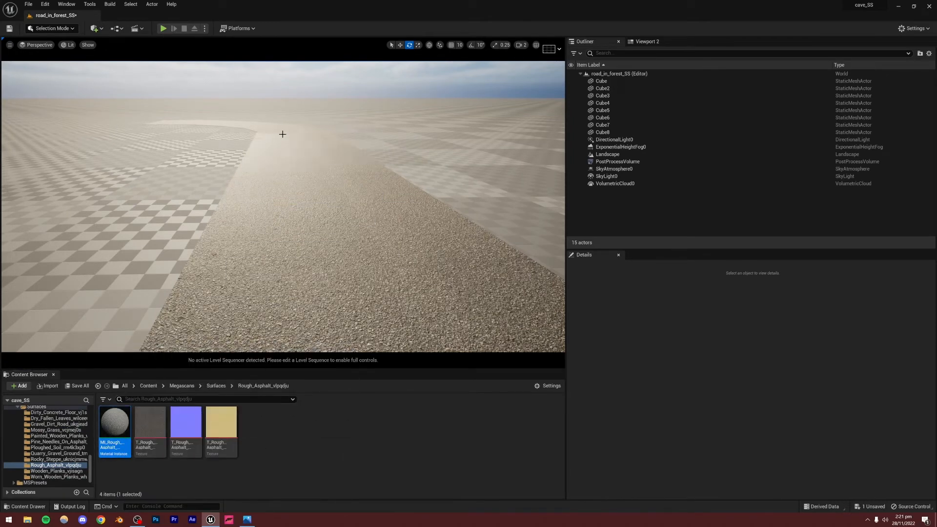
pyautogui.moveTo(115, 422); pyautogui.dragTo(269, 135)
pyautogui.moveTo(283, 204); pyautogui.dragTo(324, 268, button='right')
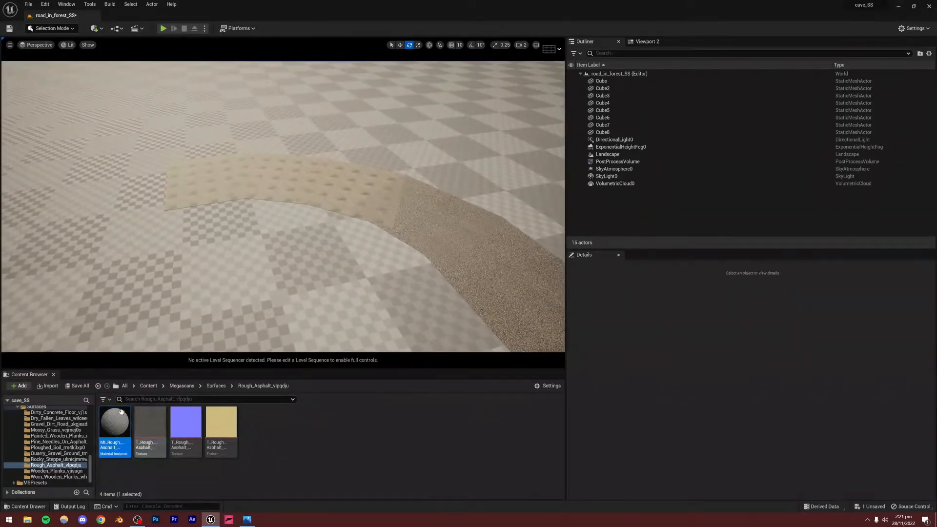
pyautogui.moveTo(114, 422); pyautogui.dragTo(287, 182)
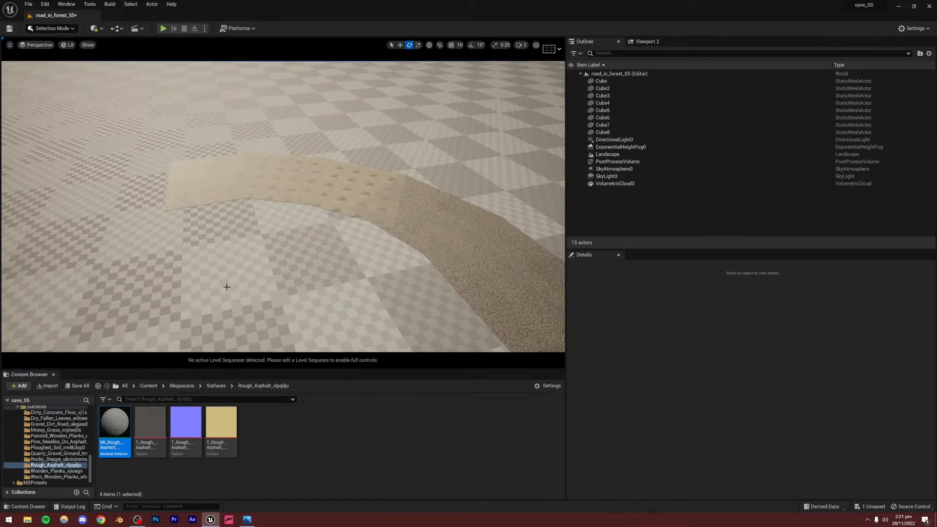
pyautogui.moveTo(109, 425); pyautogui.dragTo(356, 197)
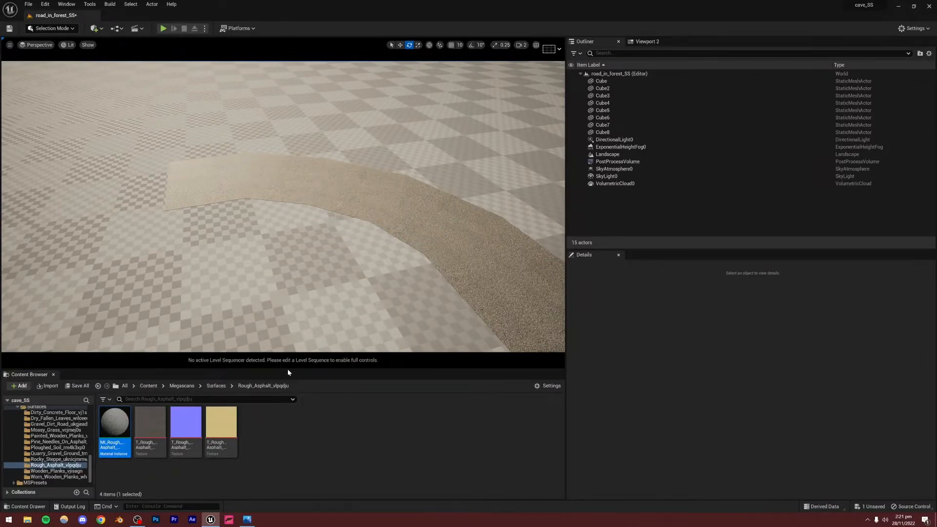
# - Open the Rough Asphalt material instance, enable the Tiling/Offset override, and set Tiling X and Tiling Y to 2
pyautogui.moveTo(289, 293); pyautogui.dragTo(267, 311, button='right')
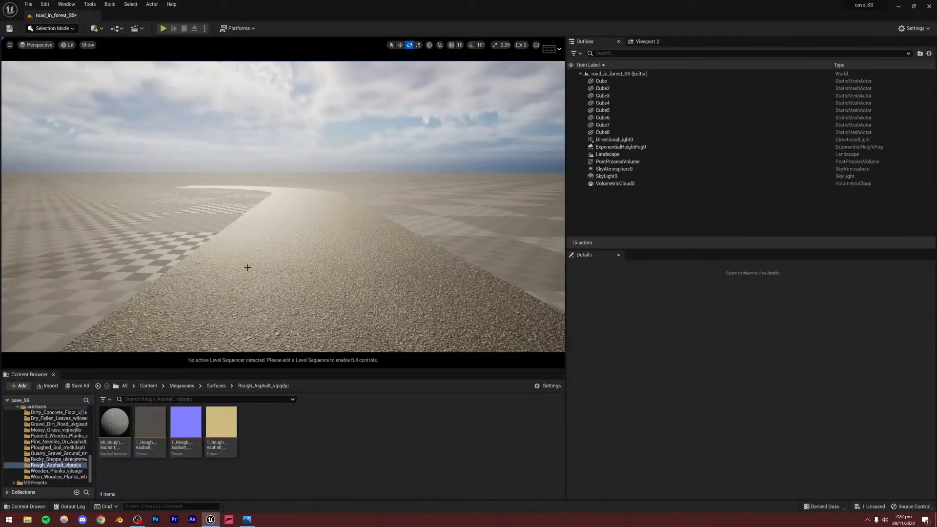
pyautogui.doubleClick(119, 420)
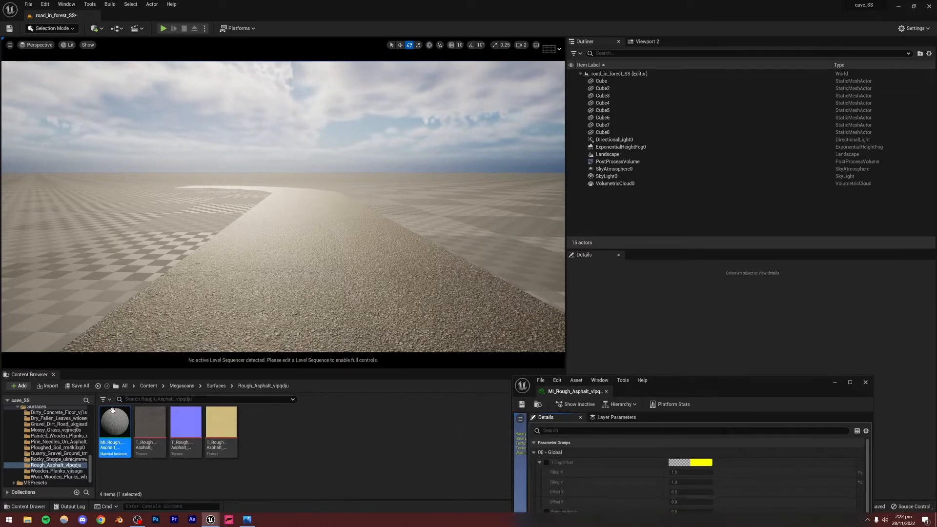
pyautogui.moveTo(669, 381); pyautogui.dragTo(625, 103)
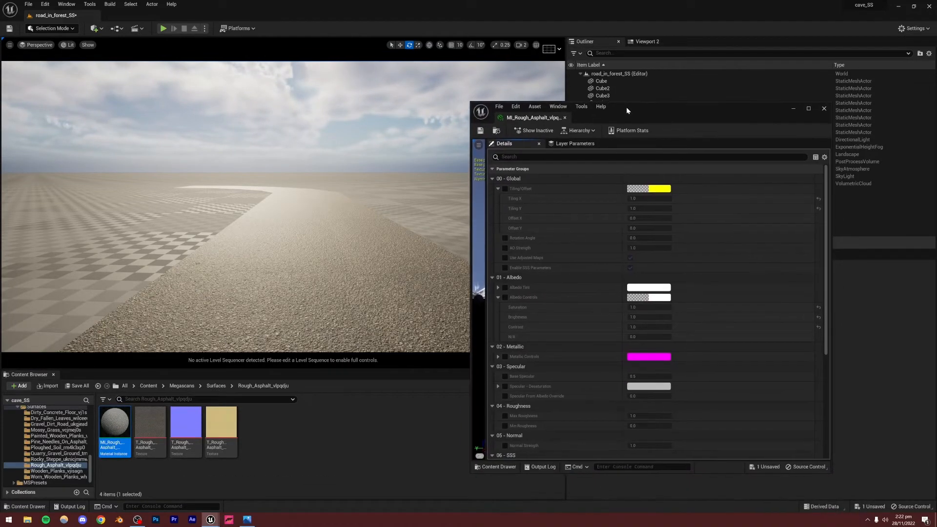
pyautogui.moveTo(485, 228); pyautogui.dragTo(531, 228)
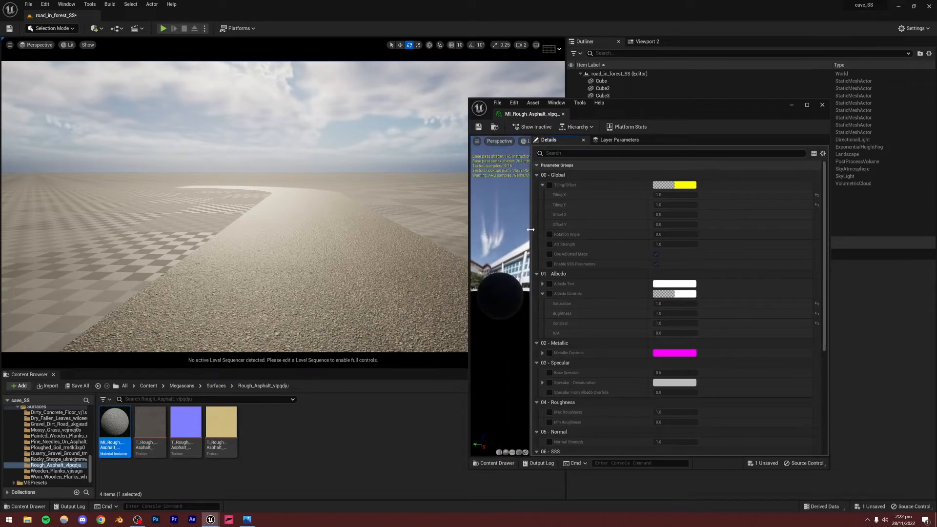
pyautogui.click(549, 185)
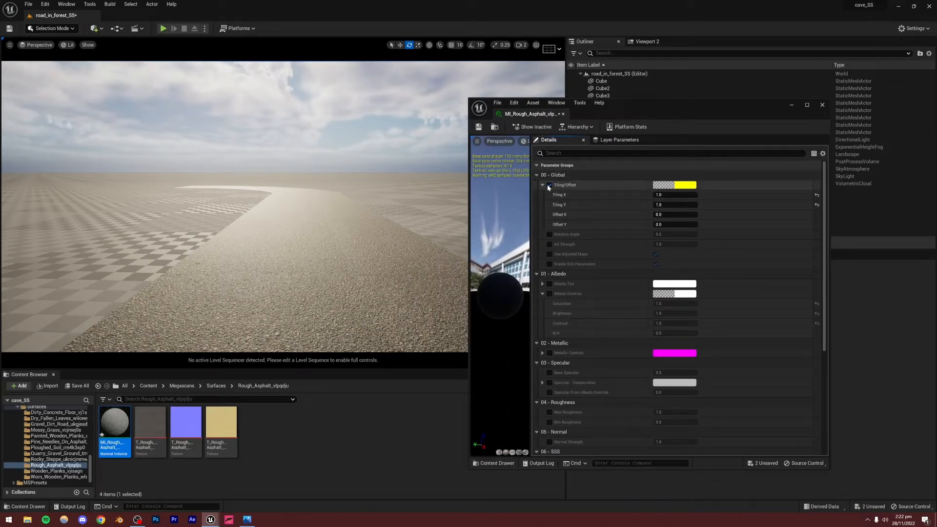
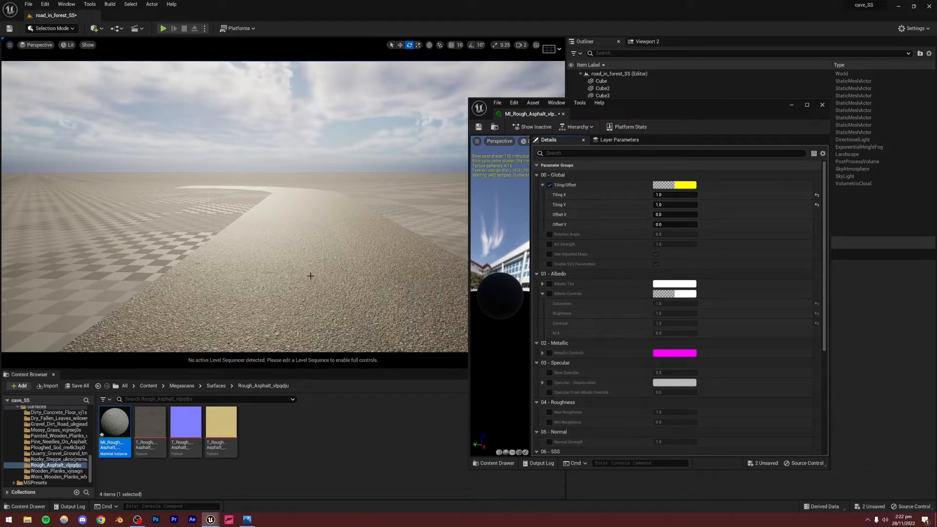
pyautogui.moveTo(321, 241); pyautogui.dragTo(463, 290, button='right')
pyautogui.moveTo(386, 240); pyautogui.dragTo(403, 229, button='right')
pyautogui.moveTo(230, 213); pyautogui.dragTo(231, 227, button='right')
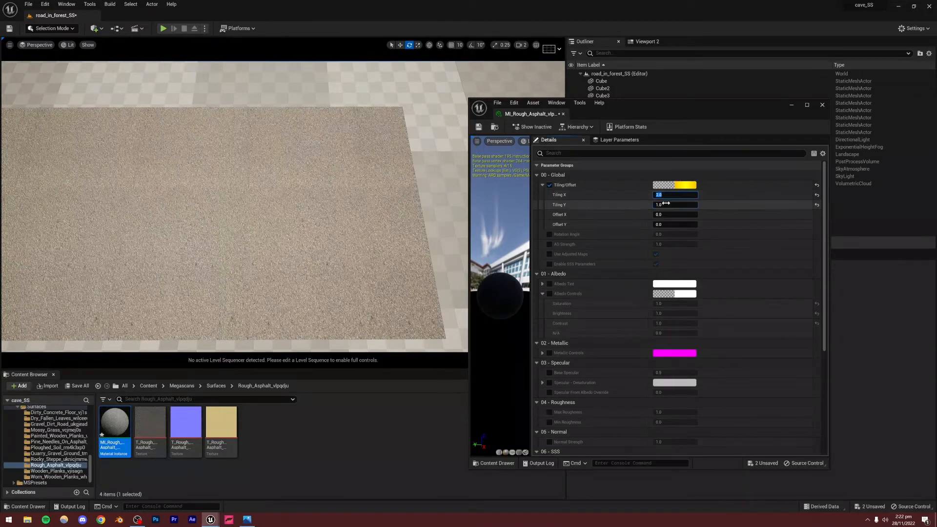
pyautogui.press('Tab')
pyautogui.write('2')
pyautogui.press('Return')
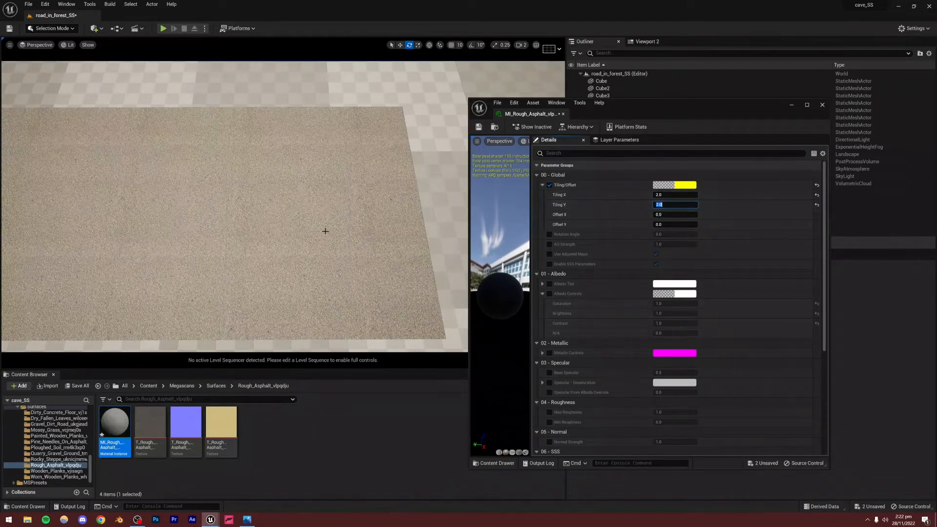
# - Examine the asphalt tiling on the road up close and along its full length
pyautogui.press('w')
pyautogui.moveTo(379, 233)
pyautogui.mouseDown(button='right')
pyautogui.moveTo(379, 214)
pyautogui.moveTo(377, 236)
pyautogui.mouseUp(button='right')
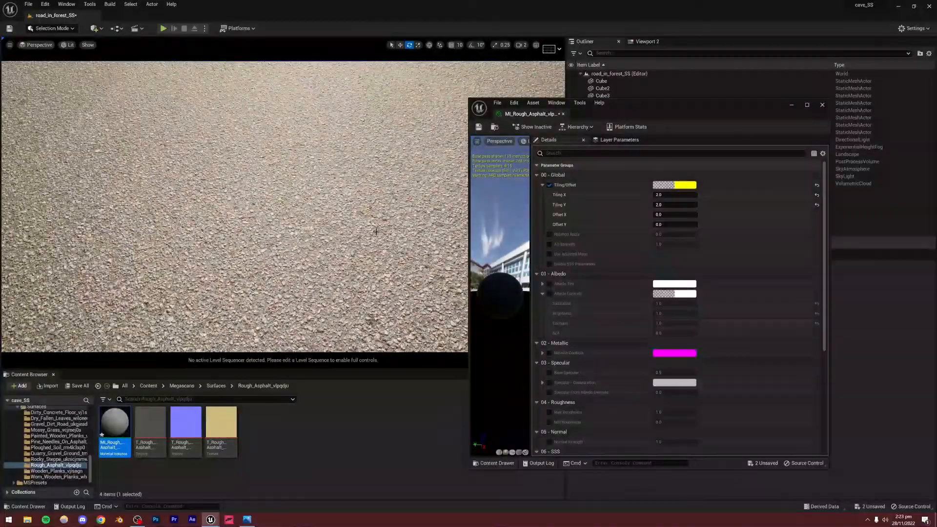
pyautogui.press('s')
pyautogui.moveTo(309, 138); pyautogui.dragTo(249, 105, button='right')
pyautogui.press('q')
pyautogui.press('s')
pyautogui.press('w')
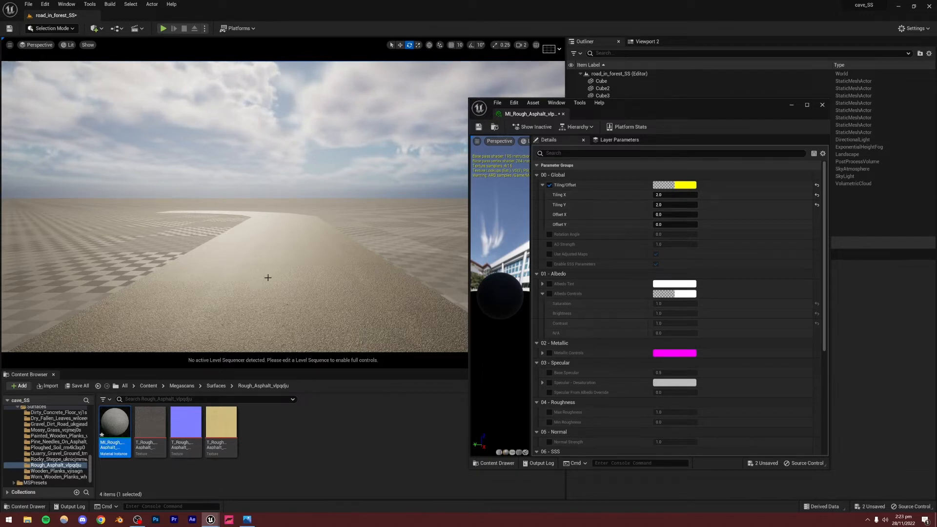
# - Enable the Normal Strength override of the asphalt material instance and set it to 5
pyautogui.scroll(-4, 568, 276)
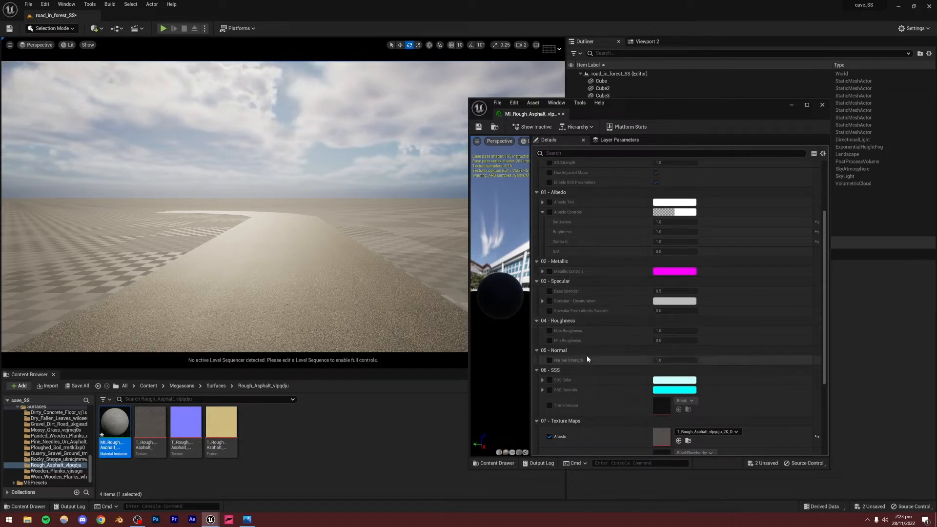
pyautogui.click(550, 360)
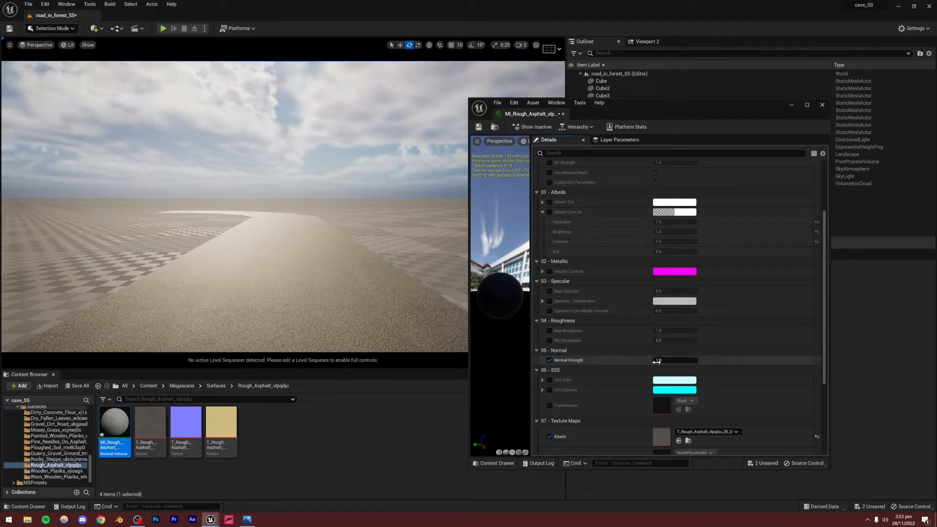
pyautogui.write('5')
pyautogui.press('Return')
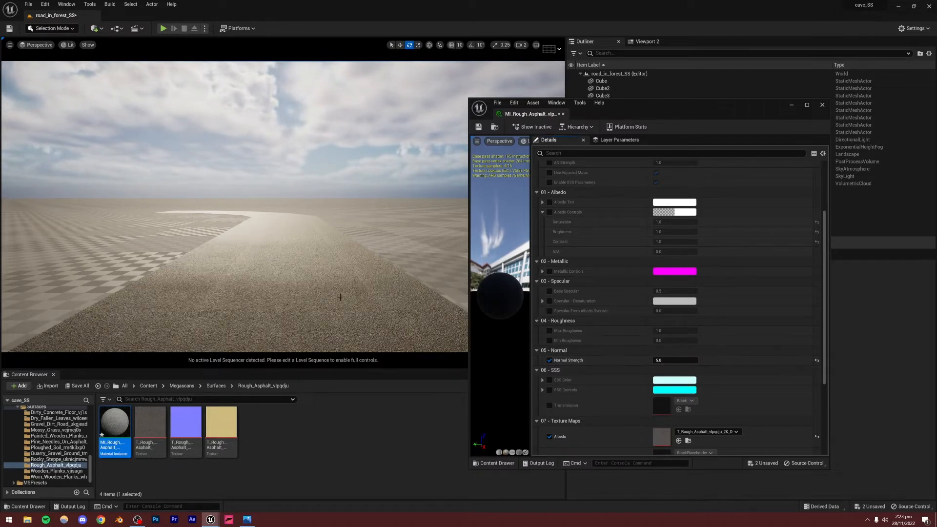
pyautogui.moveTo(234, 205)
pyautogui.mouseDown(button='right')
pyautogui.moveTo(229, 214)
pyautogui.moveTo(234, 205)
pyautogui.moveTo(225, 200)
pyautogui.mouseUp(button='right')
pyautogui.moveTo(285, 298); pyautogui.dragTo(285, 298, button='right')
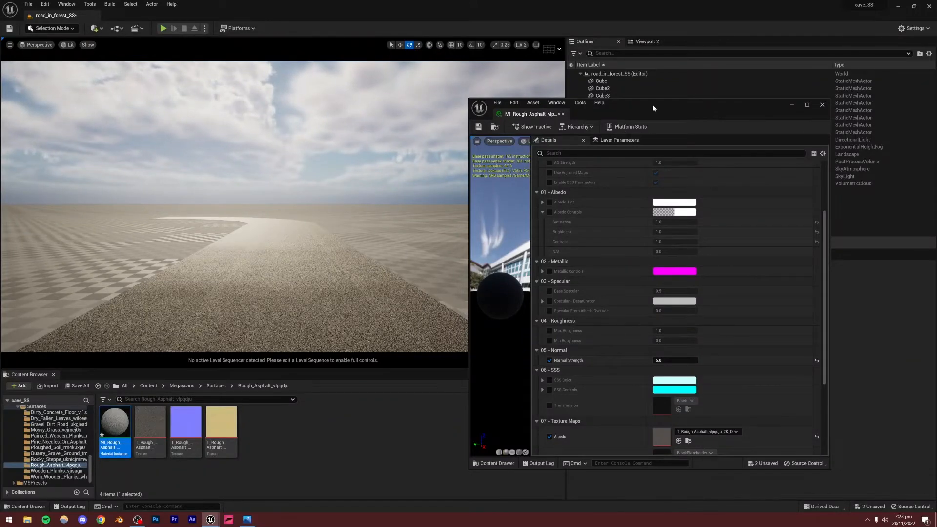
# - Try overriding the asphalt's Max and Min Roughness with Min Roughness at 1, and disable both overrides again
pyautogui.moveTo(652, 105); pyautogui.dragTo(511, 123)
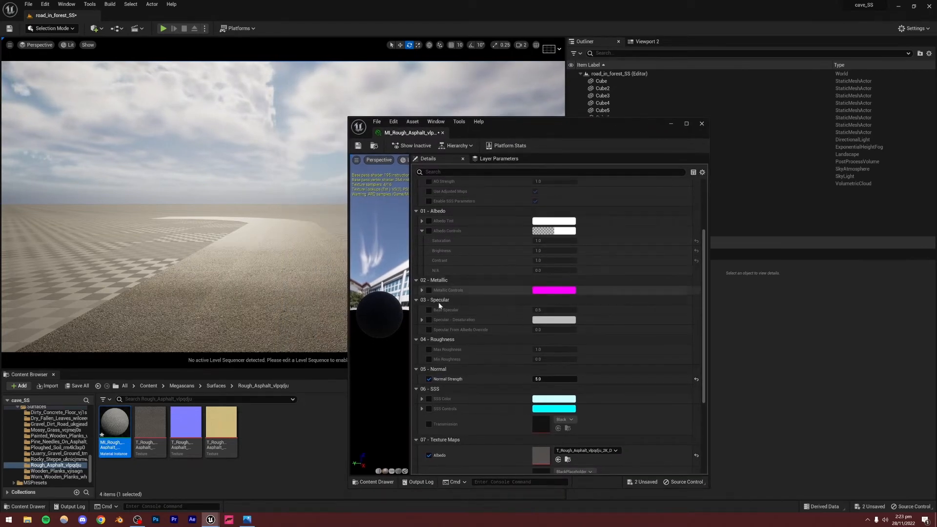
pyautogui.click(429, 349)
pyautogui.click(429, 359)
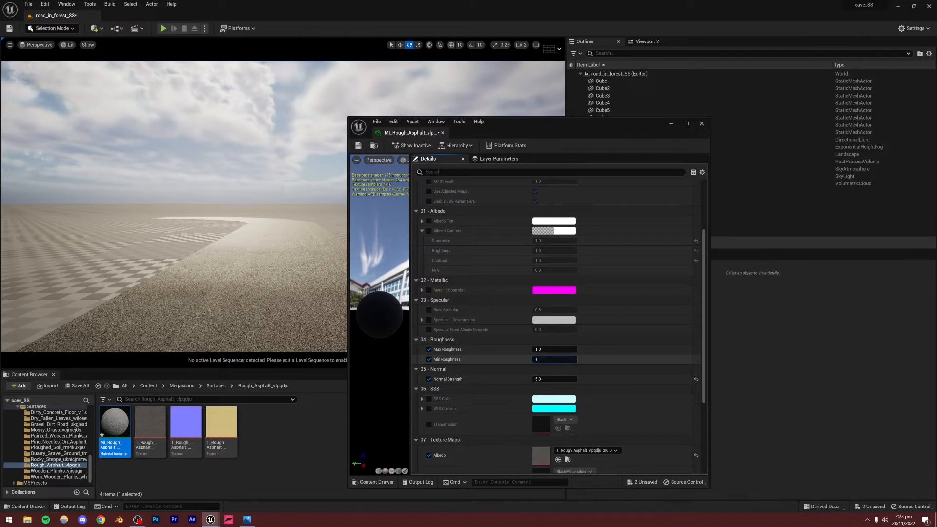
pyautogui.press('Return')
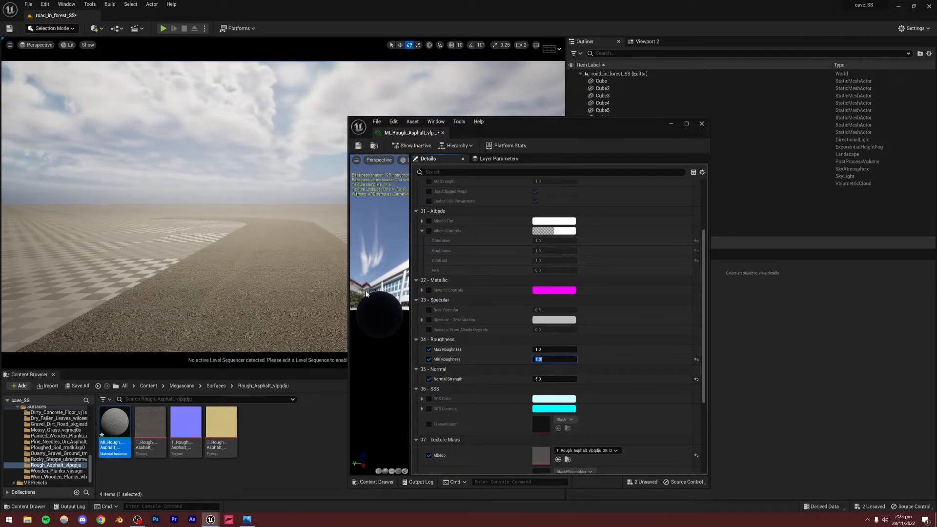
pyautogui.click(429, 359)
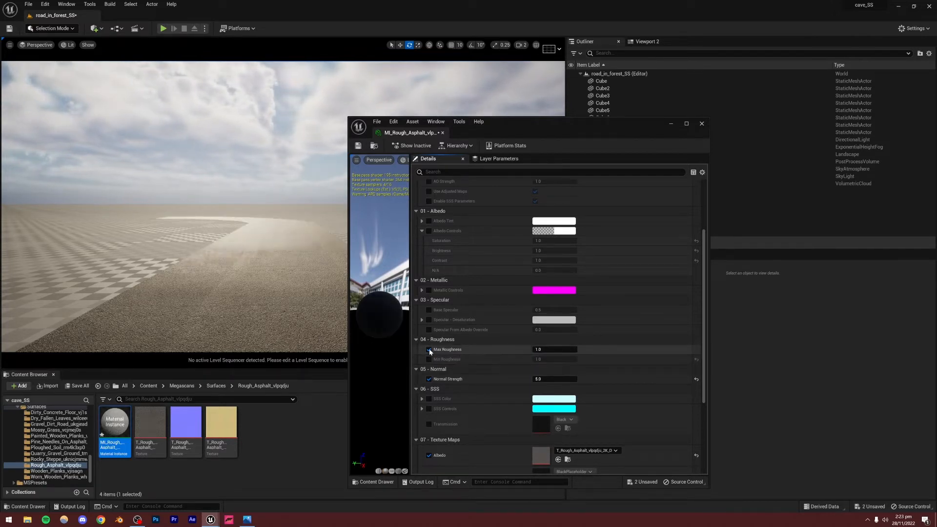
pyautogui.click(428, 349)
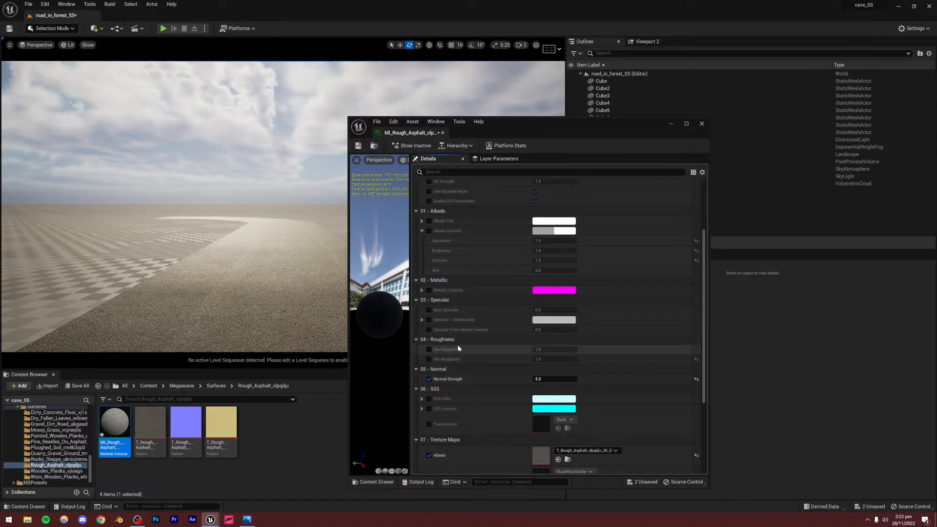
# - Look through the remaining asphalt material parameters and close the material instance editor
pyautogui.scroll(-3, 519, 324)
pyautogui.scroll(-1, 486, 356)
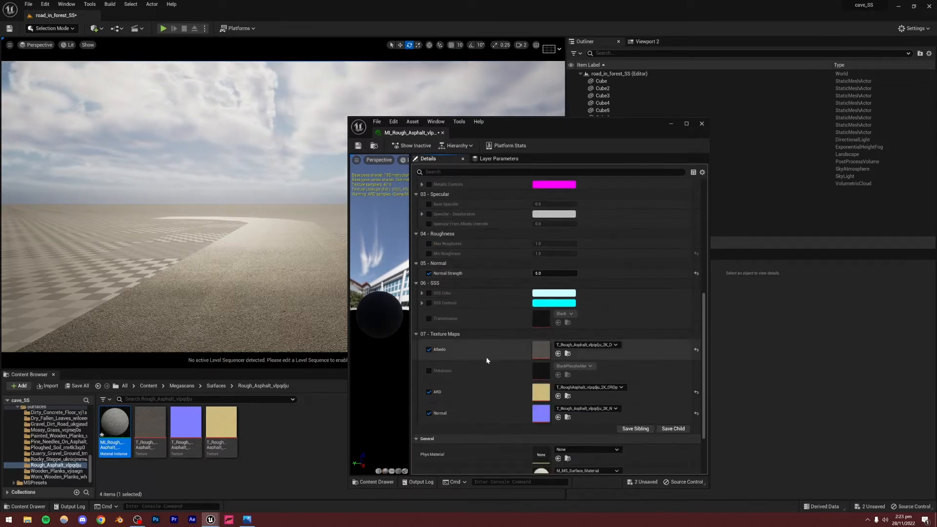
pyautogui.scroll(7, 485, 359)
pyautogui.click(703, 124)
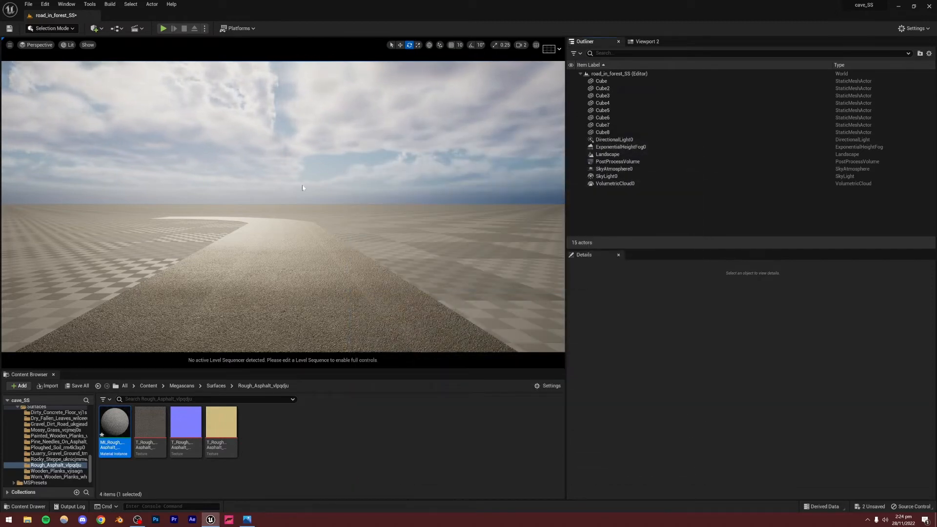
# - Add a cube shape to the level on the asphalt road
pyautogui.click(95, 28)
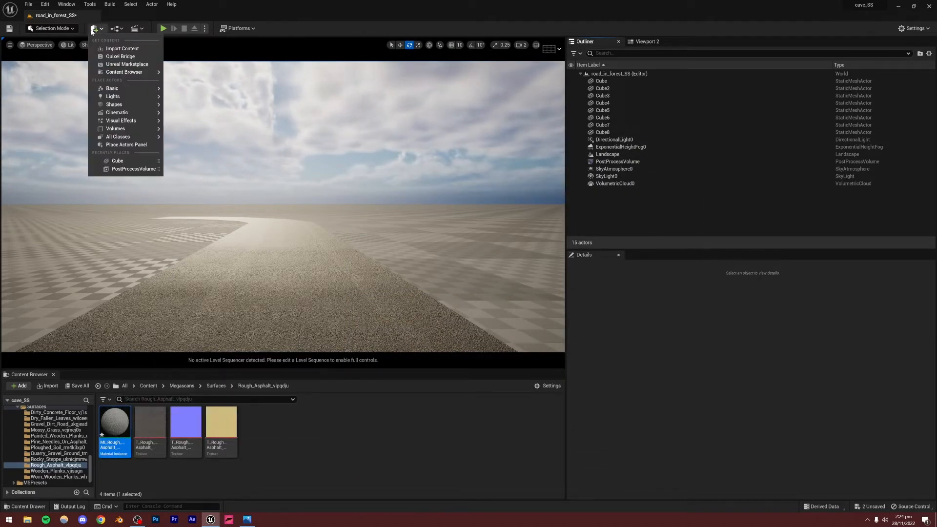
pyautogui.moveTo(120, 105)
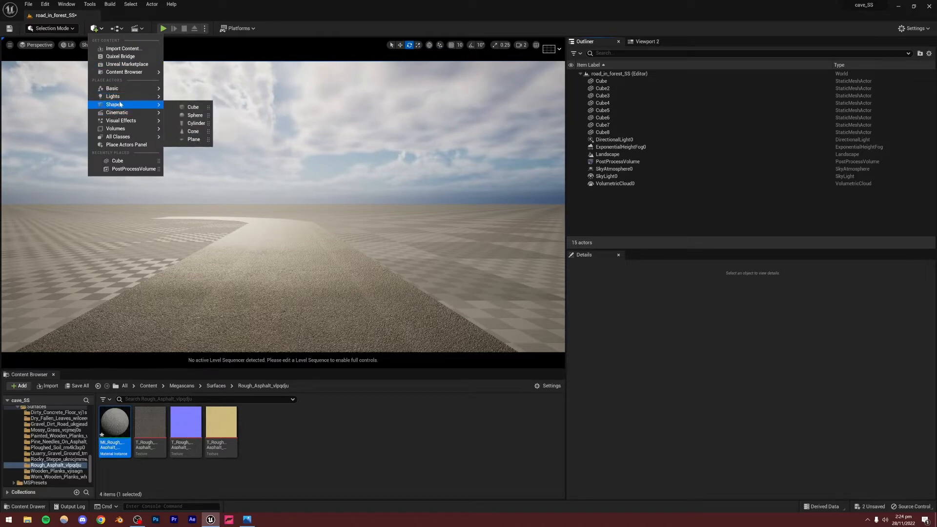
pyautogui.click(193, 107)
pyautogui.moveTo(313, 237); pyautogui.dragTo(386, 211, button='right')
pyautogui.press('w')
pyautogui.click(297, 72)
pyautogui.moveTo(297, 72); pyautogui.dragTo(205, 206, button='right')
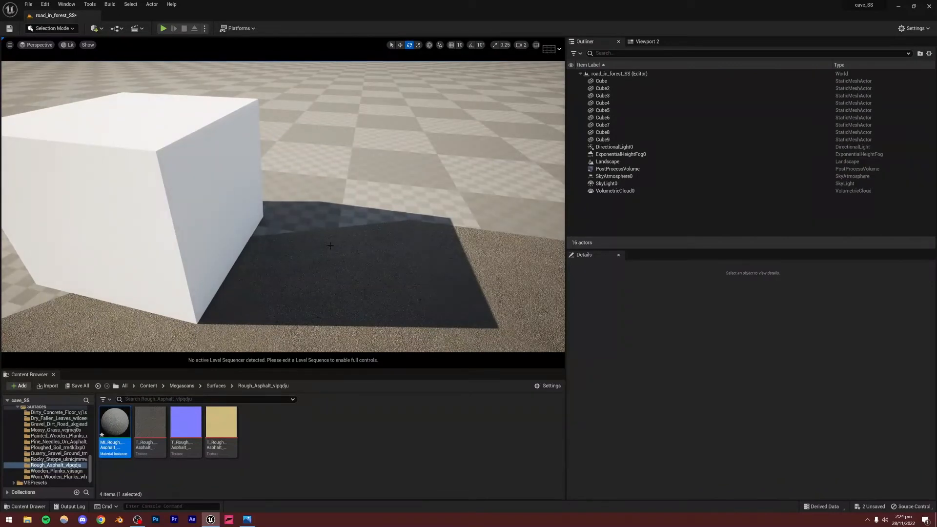
# - Turn on Real Time Capture for the SkyLight and set its mobility back to Movable after trying Stationary
pyautogui.click(606, 184)
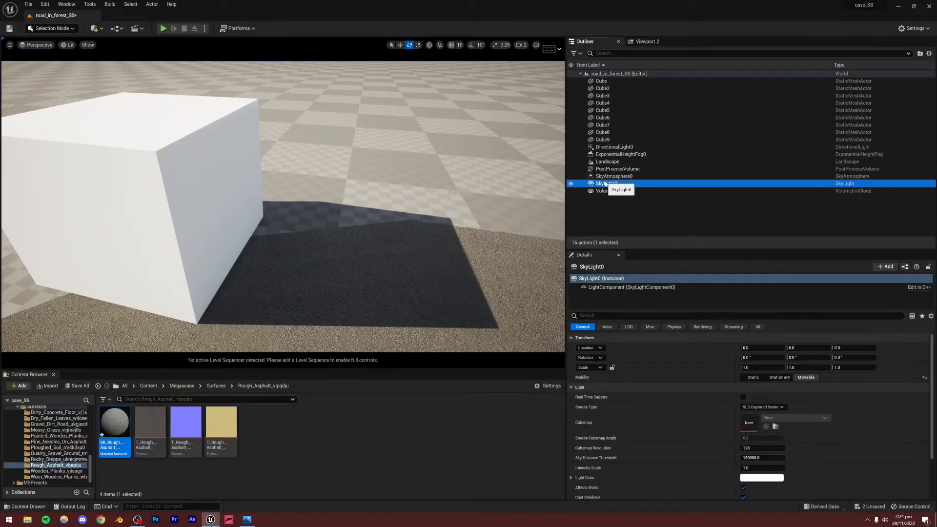
pyautogui.click(742, 397)
pyautogui.moveTo(420, 229); pyautogui.dragTo(385, 235, button='right')
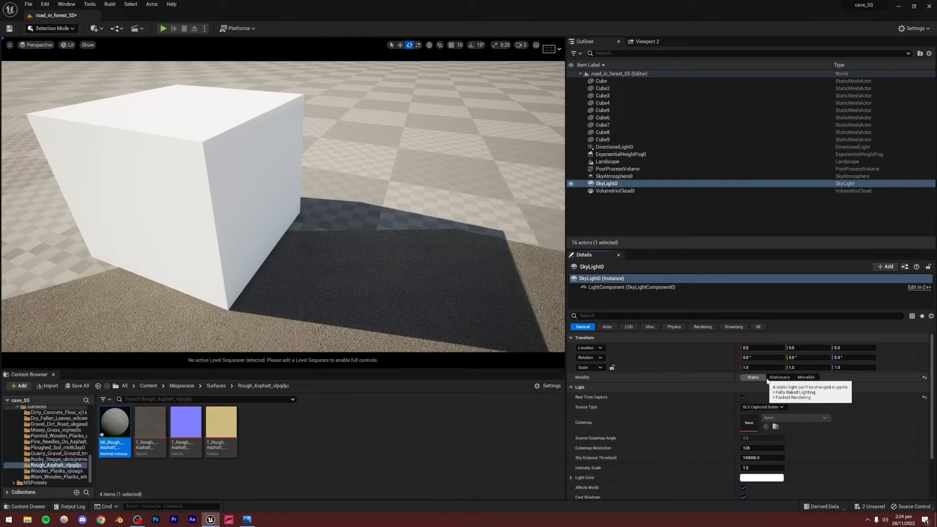
pyautogui.moveTo(297, 270); pyautogui.dragTo(245, 268, button='right')
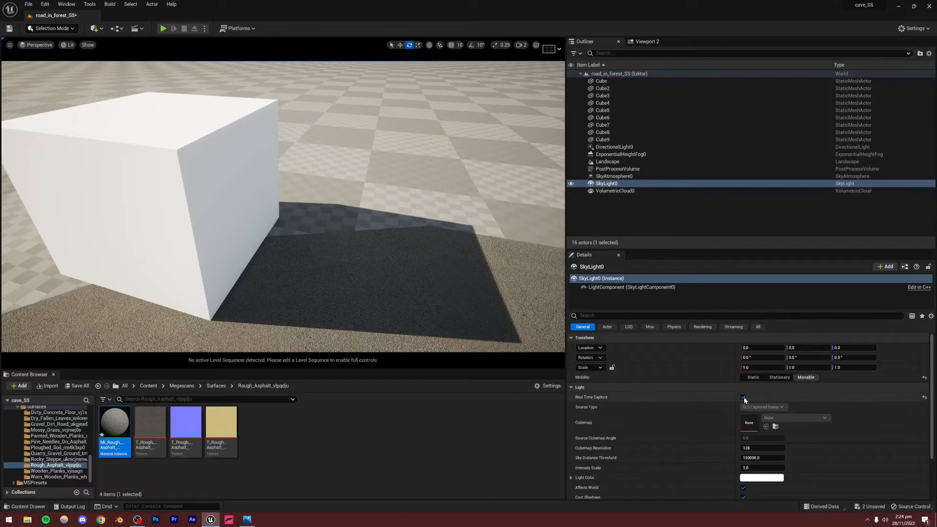
pyautogui.click(781, 378)
pyautogui.click(811, 378)
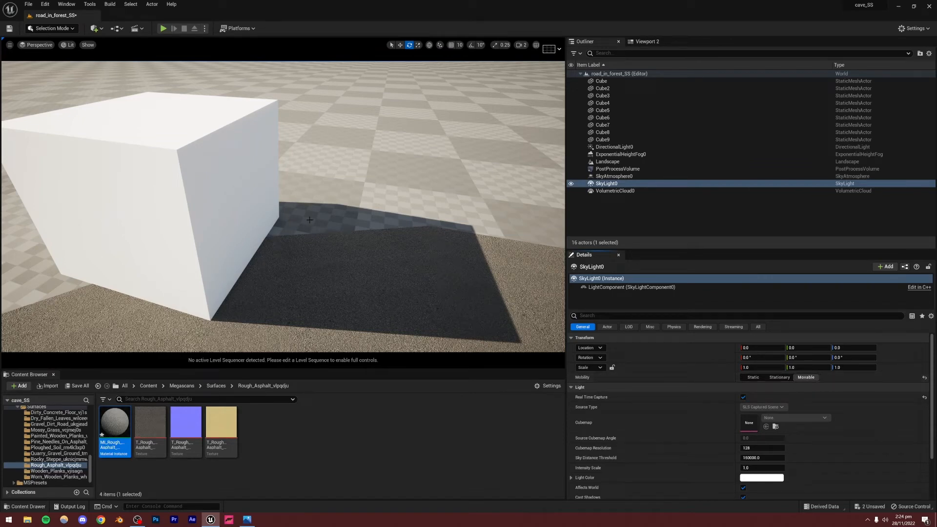
# - Delete the white test cube standing on the asphalt road
pyautogui.click(230, 193)
pyautogui.press('Delete')
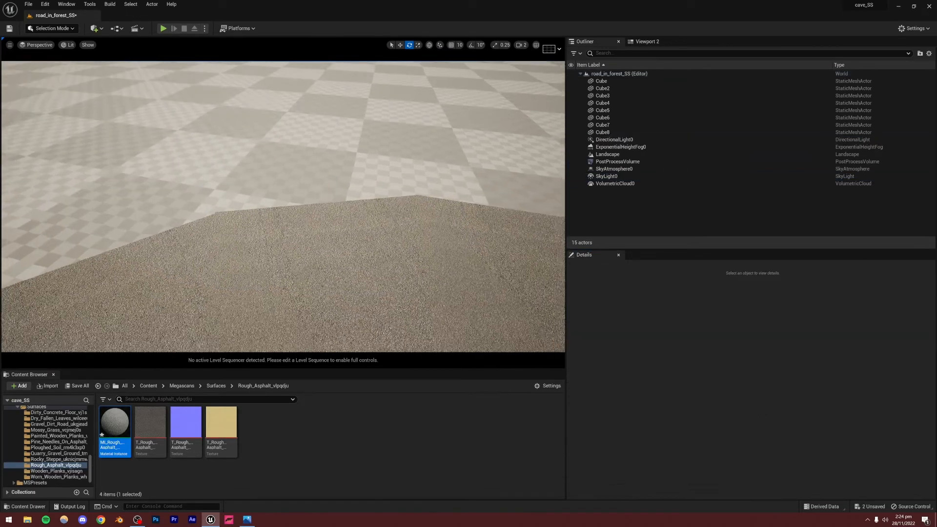
pyautogui.moveTo(283, 206)
pyautogui.mouseDown(button='right')
pyautogui.moveTo(292, 146)
pyautogui.moveTo(273, 168)
pyautogui.moveTo(288, 169)
pyautogui.moveTo(283, 156)
pyautogui.moveTo(264, 157)
pyautogui.moveTo(166, 205)
pyautogui.moveTo(258, 156)
pyautogui.moveTo(251, 132)
pyautogui.moveTo(289, 206)
pyautogui.mouseUp(button='right')
pyautogui.press('w')
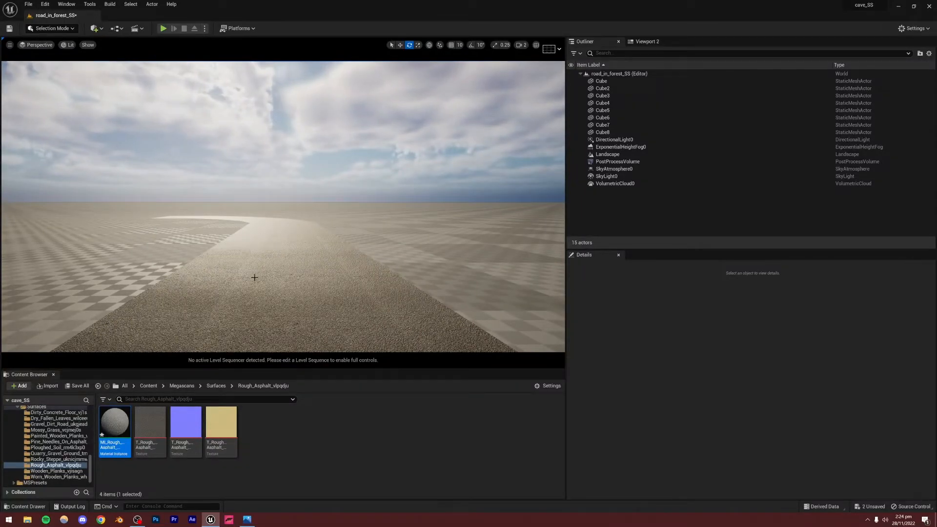
# - Place the Megascans yellow road line decal from the Yellow_Road_Line_vixpceh folder on the centre of the road's near end
pyautogui.scroll(3, 39, 459)
pyautogui.click(41, 465)
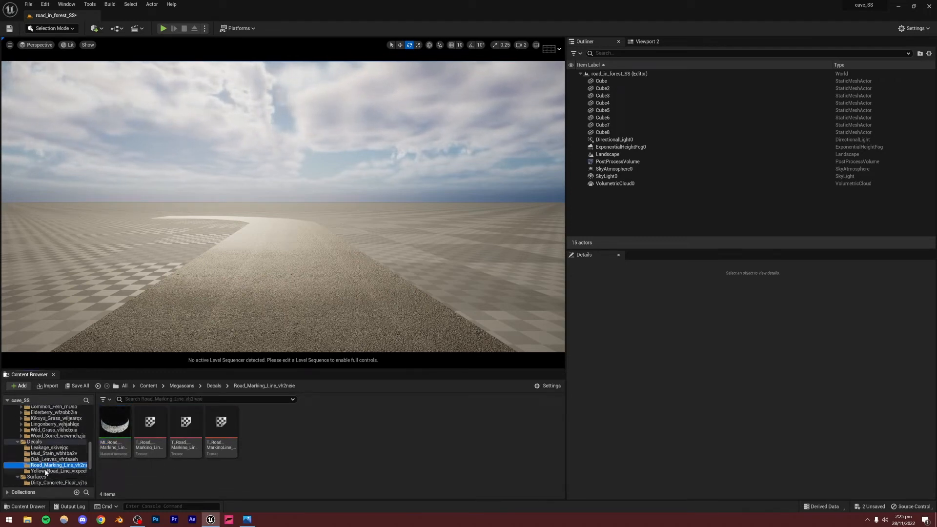
pyautogui.click(45, 471)
pyautogui.moveTo(113, 424); pyautogui.dragTo(284, 276)
pyautogui.moveTo(284, 276); pyautogui.dragTo(283, 320, button='right')
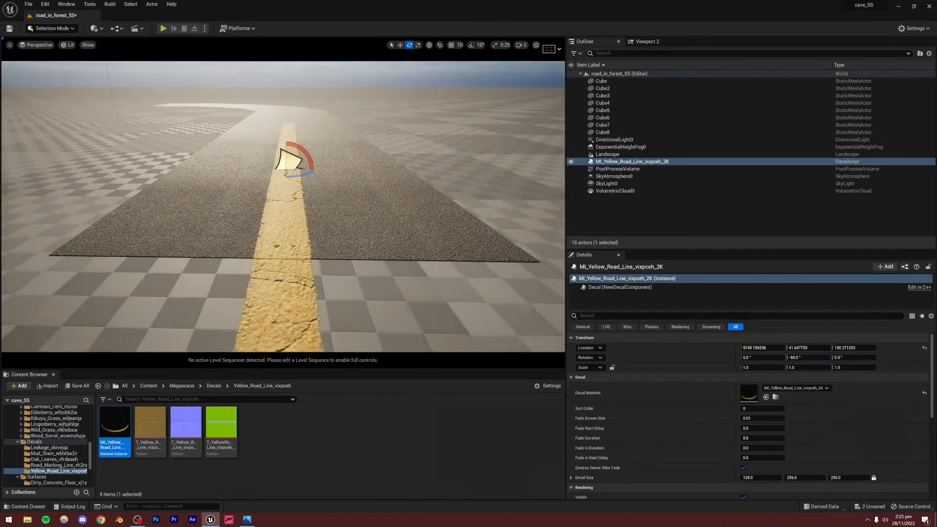
pyautogui.moveTo(283, 205); pyautogui.dragTo(313, 240, button='right')
# - Move the yellow line decal along the road to about X 9705 and scale it to about 0.05 in X and 0.53 in Z
pyautogui.click(400, 45)
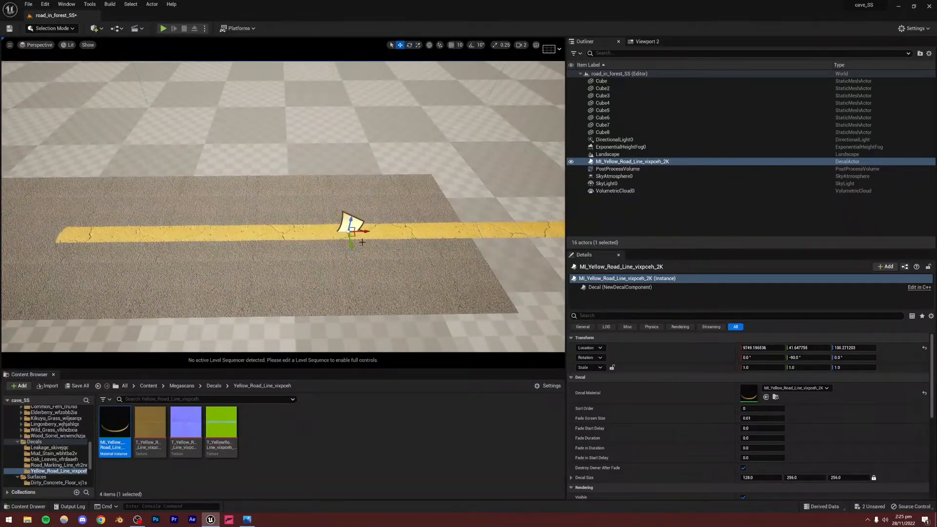
pyautogui.moveTo(365, 229); pyautogui.dragTo(179, 232)
pyautogui.moveTo(265, 249); pyautogui.dragTo(239, 245, button='right')
pyautogui.moveTo(206, 245); pyautogui.dragTo(315, 256)
pyautogui.click(418, 45)
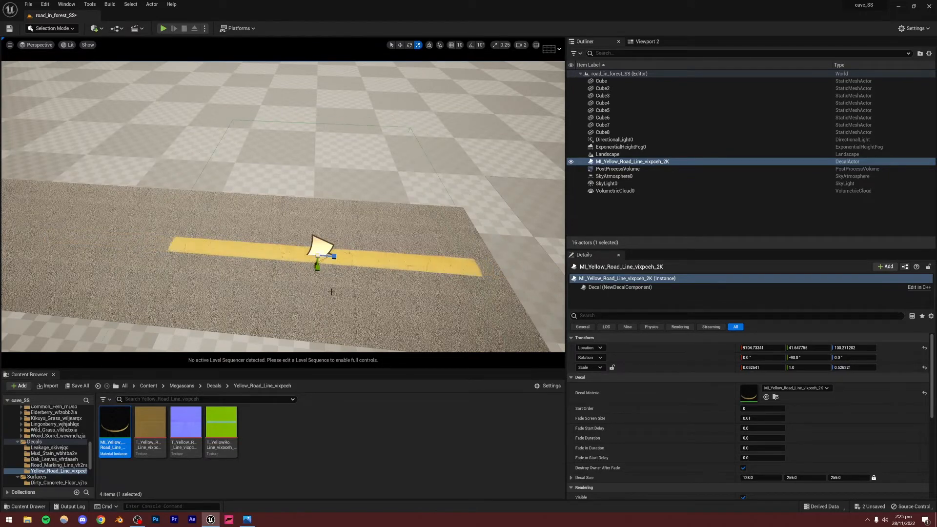
pyautogui.moveTo(317, 257); pyautogui.dragTo(332, 188, button='right')
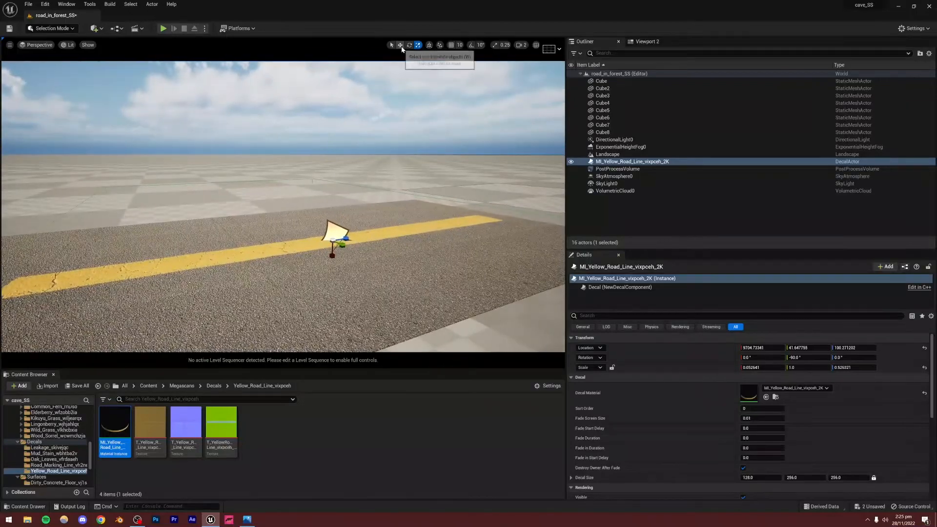
# - Try rotating the yellow line decal on the road and undo the rotations
pyautogui.click(410, 44)
pyautogui.moveTo(343, 222); pyautogui.dragTo(348, 274)
pyautogui.hotkey('ctrl', 'z')
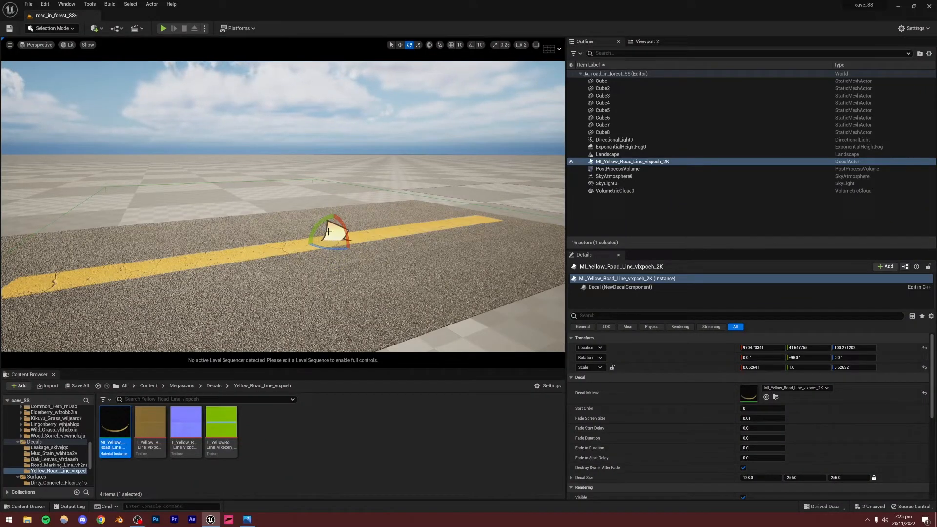
pyautogui.moveTo(348, 240); pyautogui.dragTo(348, 268)
pyautogui.moveTo(347, 268)
pyautogui.mouseDown(button='right')
pyautogui.moveTo(337, 270)
pyautogui.moveTo(355, 275)
pyautogui.mouseUp(button='right')
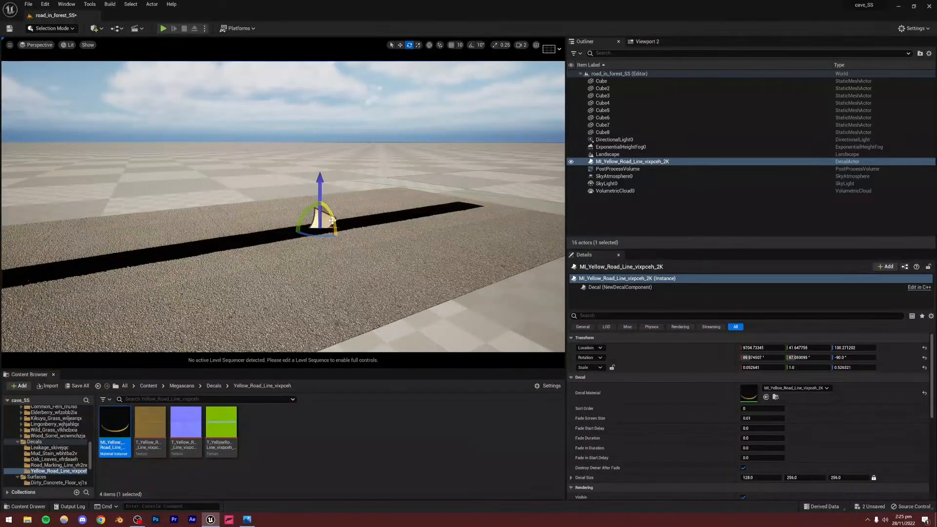
pyautogui.moveTo(331, 221); pyautogui.dragTo(331, 219)
pyautogui.hotkey('ctrl', 'z')
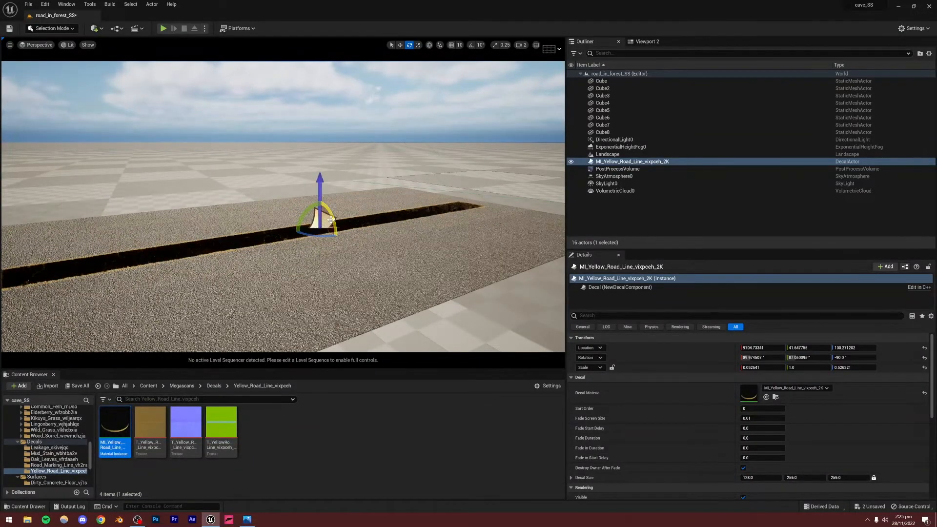
pyautogui.hotkey('ctrl', 'z')
pyautogui.click(325, 111)
# - Scale the yellow line decal down to about 0.60 in Y and 0.28 in Z
pyautogui.moveTo(326, 112); pyautogui.dragTo(312, 151, button='right')
pyautogui.click(374, 159)
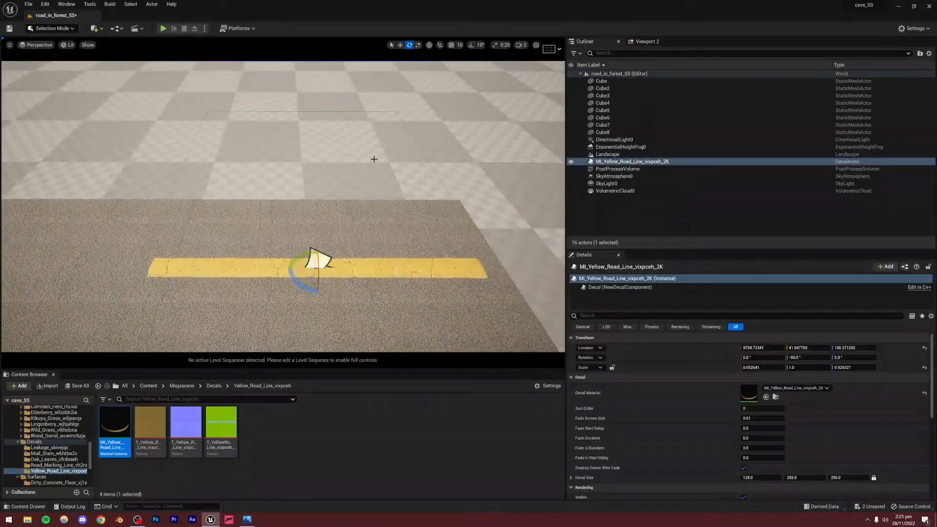
pyautogui.click(417, 44)
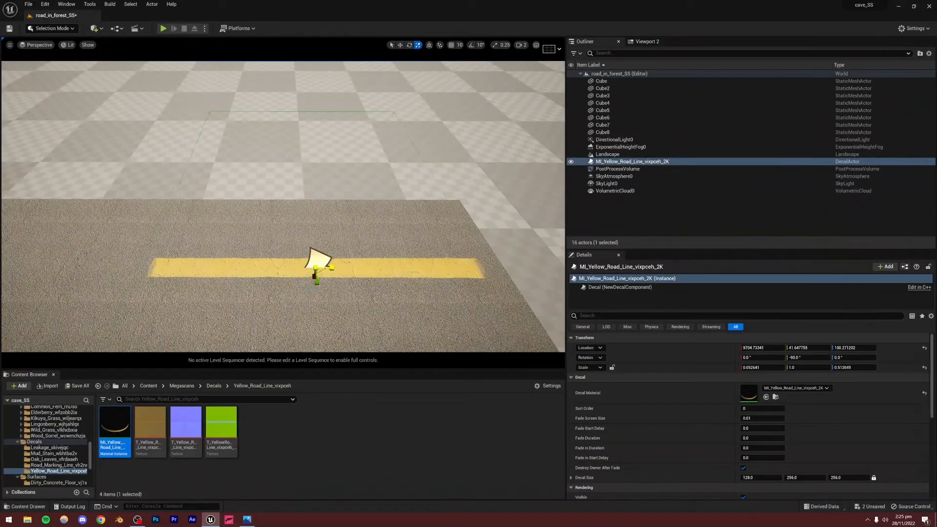
pyautogui.moveTo(316, 258); pyautogui.dragTo(316, 258)
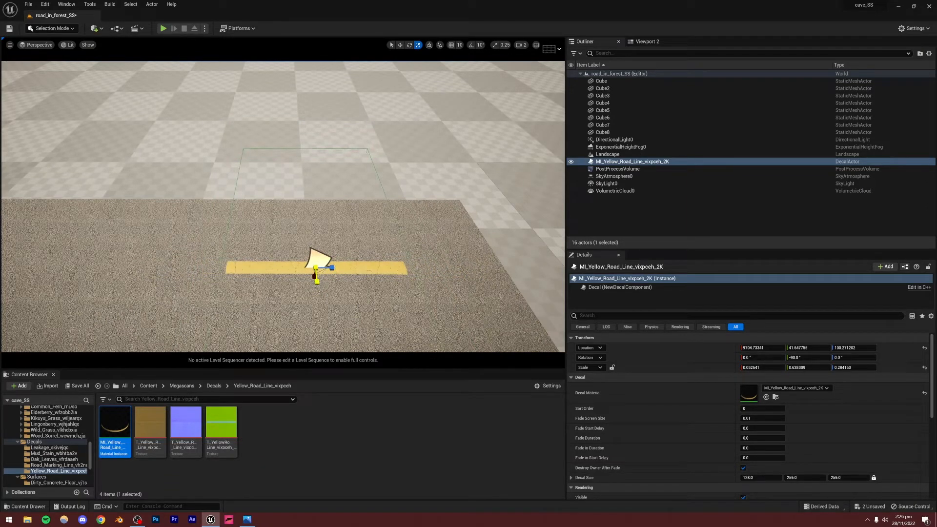
pyautogui.click(427, 146)
pyautogui.moveTo(408, 258); pyautogui.dragTo(407, 258, button='right')
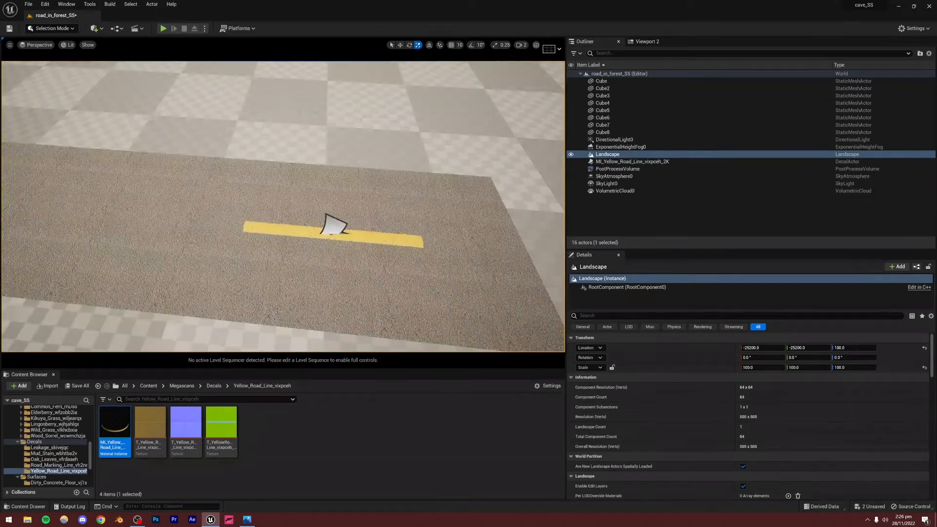
# - Move the yellow line decal further along the road's centre to about X 9666, Y 43
pyautogui.click(339, 223)
pyautogui.click(399, 46)
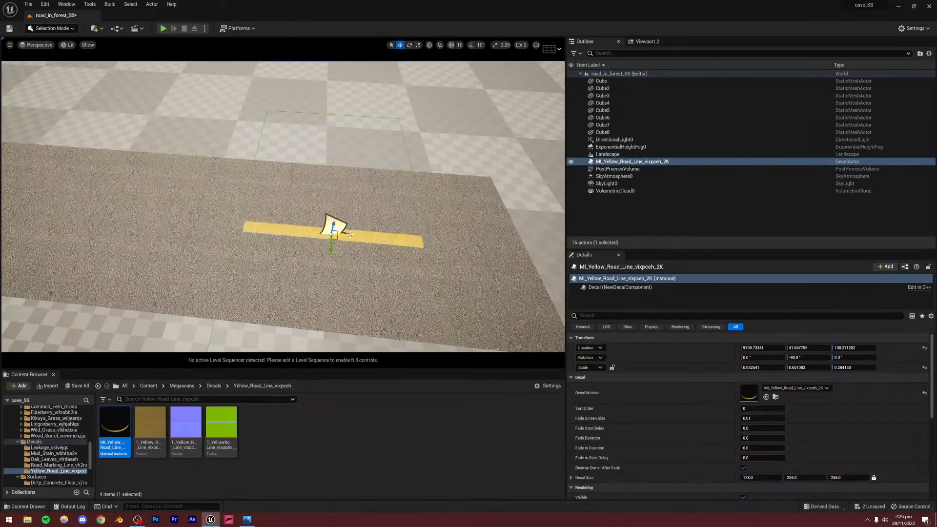
pyautogui.moveTo(350, 235); pyautogui.dragTo(281, 248)
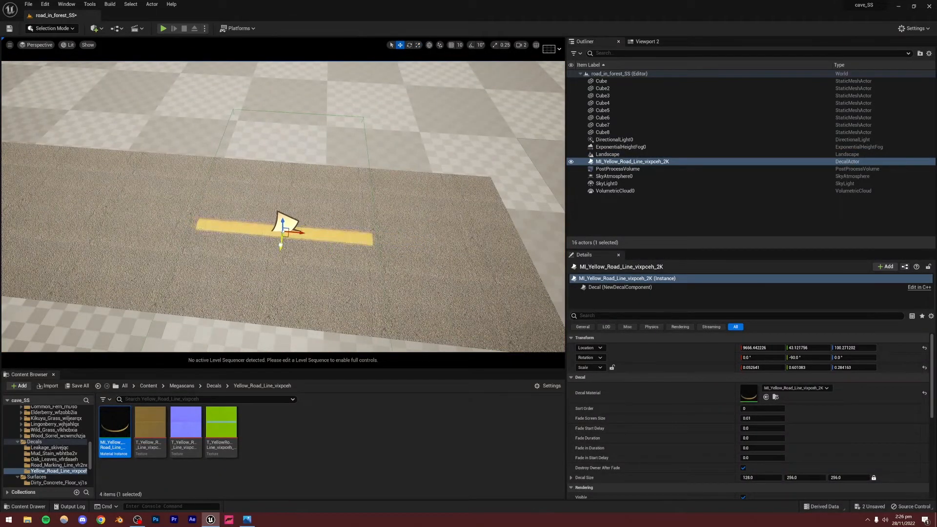
# - Shorten and narrow the yellow line decal to a scale of about 0.52 in Y and 0.17 in Z
pyautogui.press('a')
pyautogui.moveTo(288, 246); pyautogui.dragTo(551, 261, button='right')
pyautogui.press('s')
pyautogui.moveTo(342, 247); pyautogui.dragTo(358, 247, button='right')
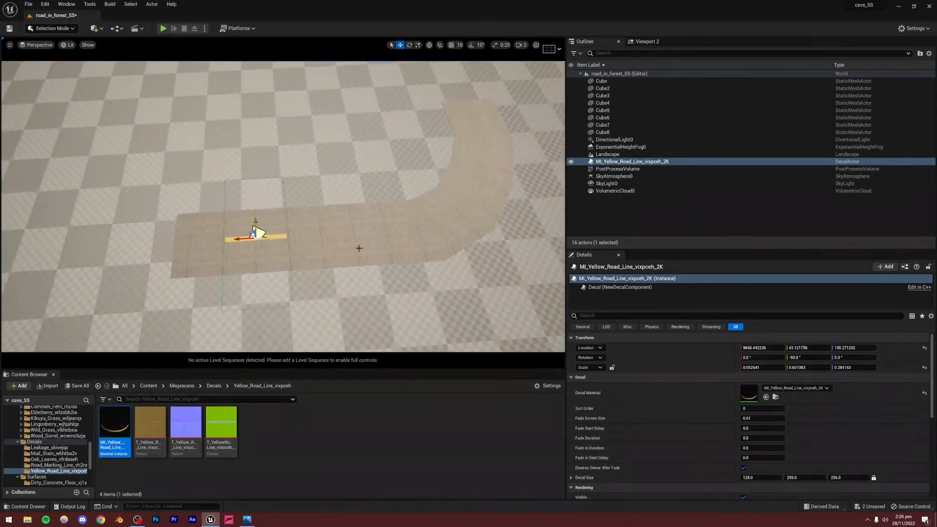
pyautogui.click(417, 45)
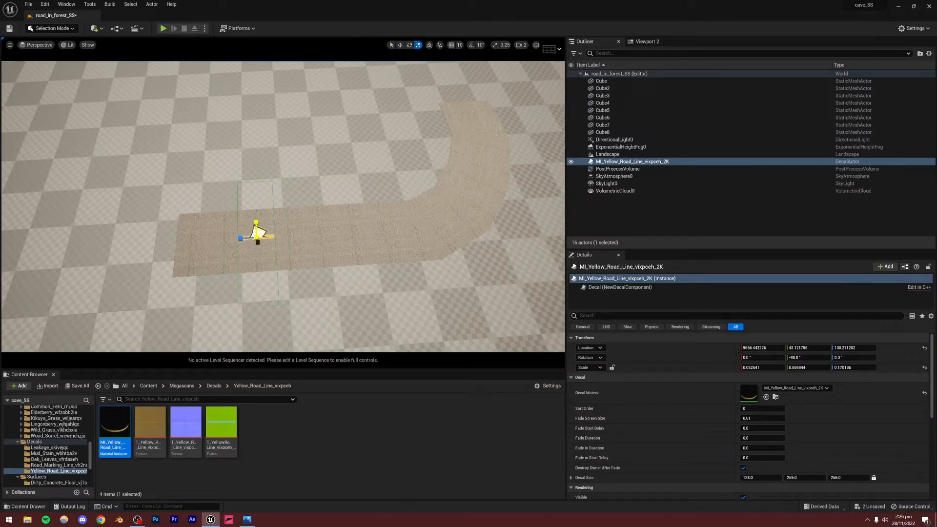
pyautogui.moveTo(337, 138); pyautogui.dragTo(338, 136)
pyautogui.click(335, 206)
pyautogui.moveTo(334, 207); pyautogui.dragTo(322, 210, button='right')
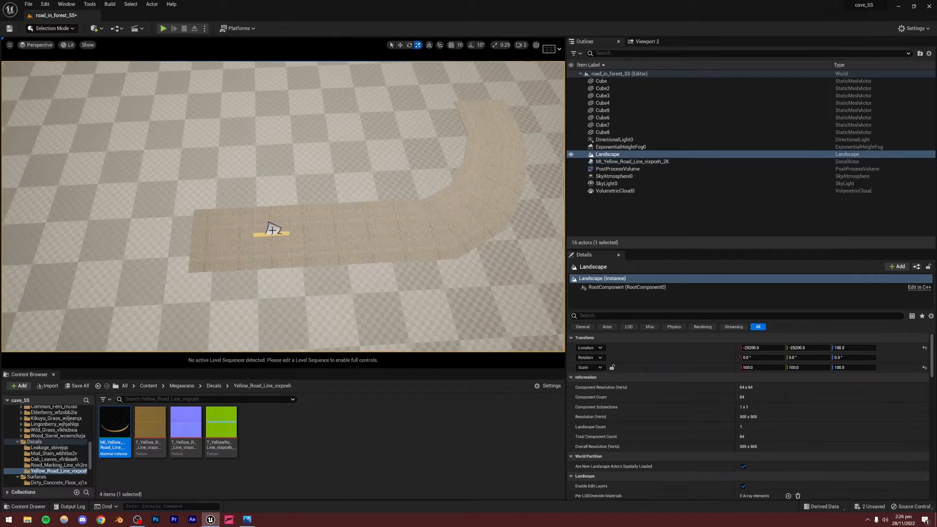
# - Duplicate the yellow line decal twice along the straight road, with the last copy at about X 9287
pyautogui.click(273, 229)
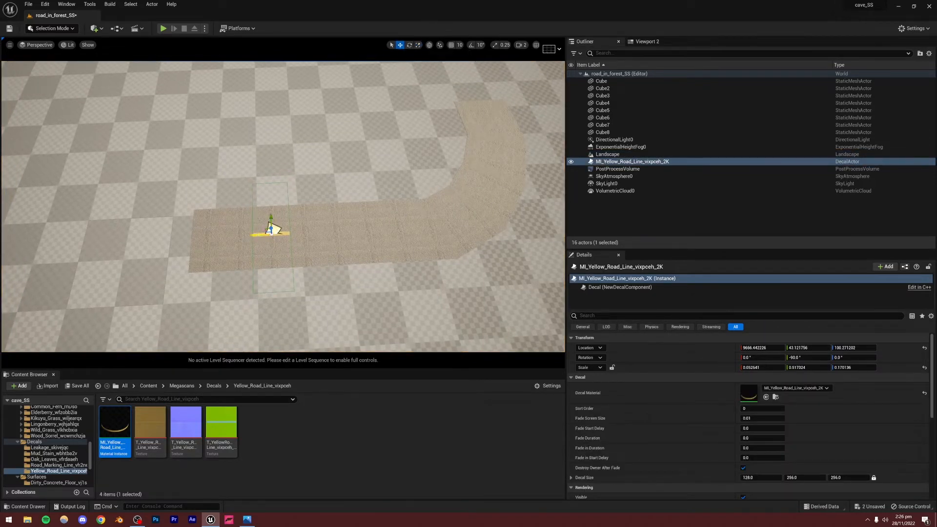
pyautogui.moveTo(275, 228); pyautogui.dragTo(415, 220)
pyautogui.moveTo(412, 221); pyautogui.dragTo(478, 232, button='right')
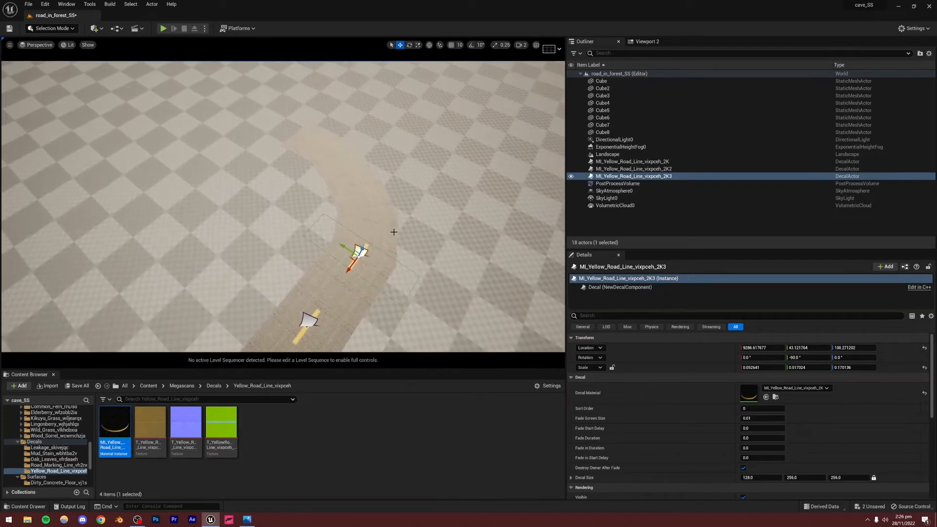
# - Duplicate the last yellow line decal into the bend at about X 9145, Y 123 and rotate the copy to follow the curve
pyautogui.keyDown('alt'); pyautogui.moveTo(359, 252); pyautogui.dragTo(353, 222); pyautogui.keyUp('alt')
pyautogui.click(409, 45)
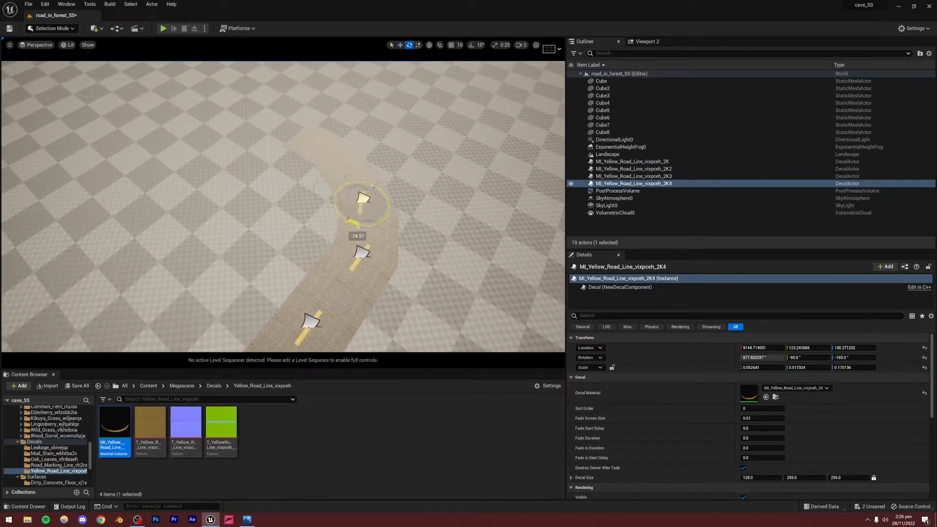
pyautogui.click(463, 166)
pyautogui.moveTo(314, 214); pyautogui.dragTo(312, 193, button='right')
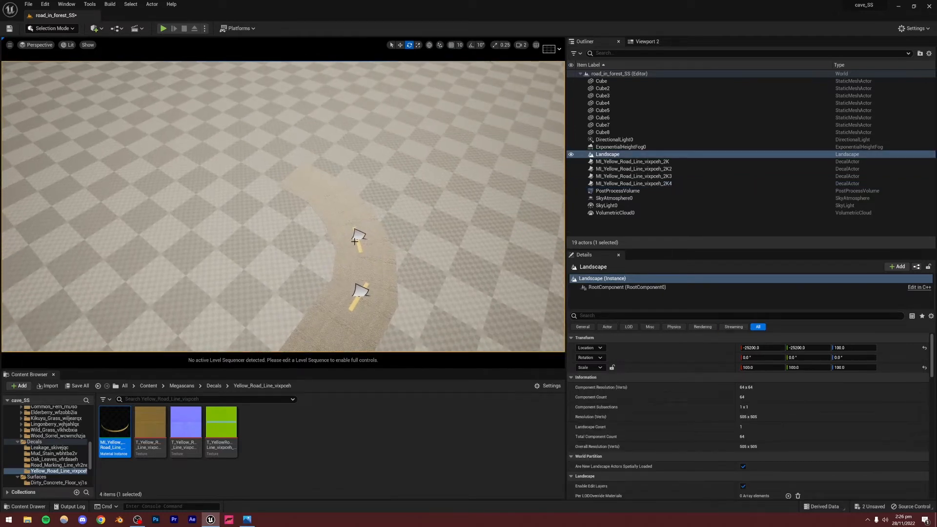
# - Duplicate the bend's yellow line decal further around the curve and rotate the new copy along the road
pyautogui.click(358, 240)
pyautogui.click(399, 44)
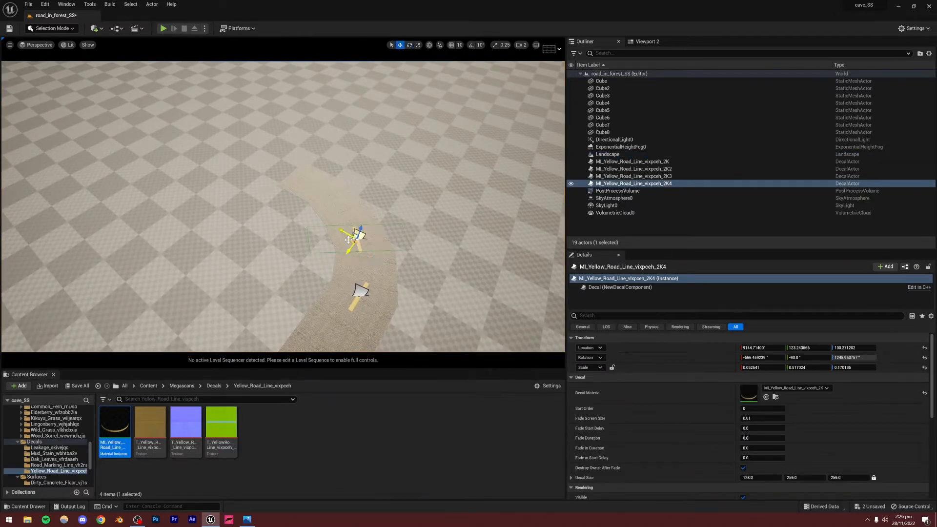
pyautogui.keyDown('alt'); pyautogui.moveTo(348, 239); pyautogui.dragTo(302, 205); pyautogui.keyUp('alt')
pyautogui.click(408, 45)
pyautogui.moveTo(352, 221); pyautogui.dragTo(341, 220, button='right')
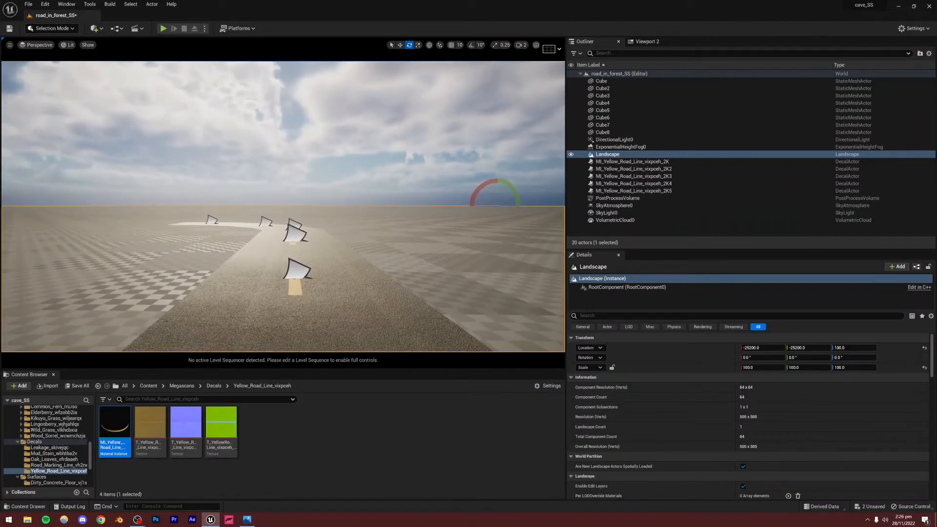
pyautogui.click(357, 148)
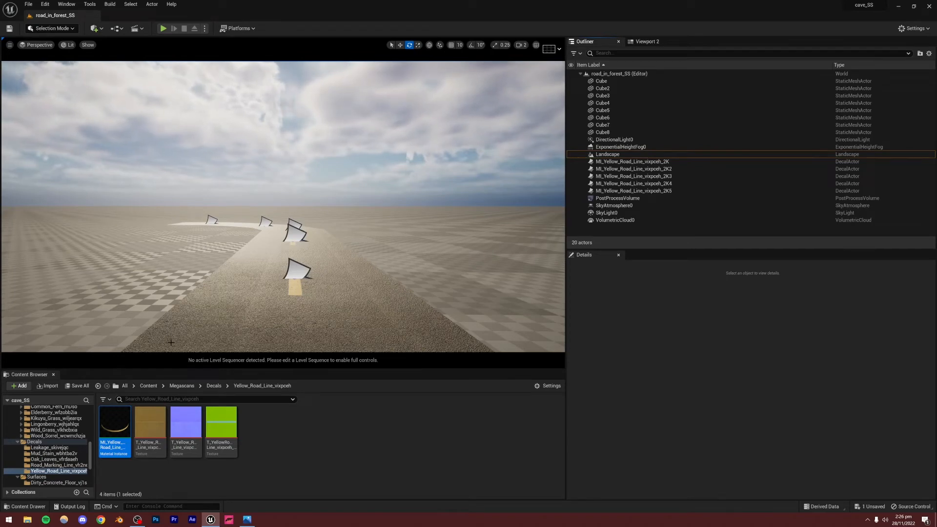
pyautogui.click(157, 263)
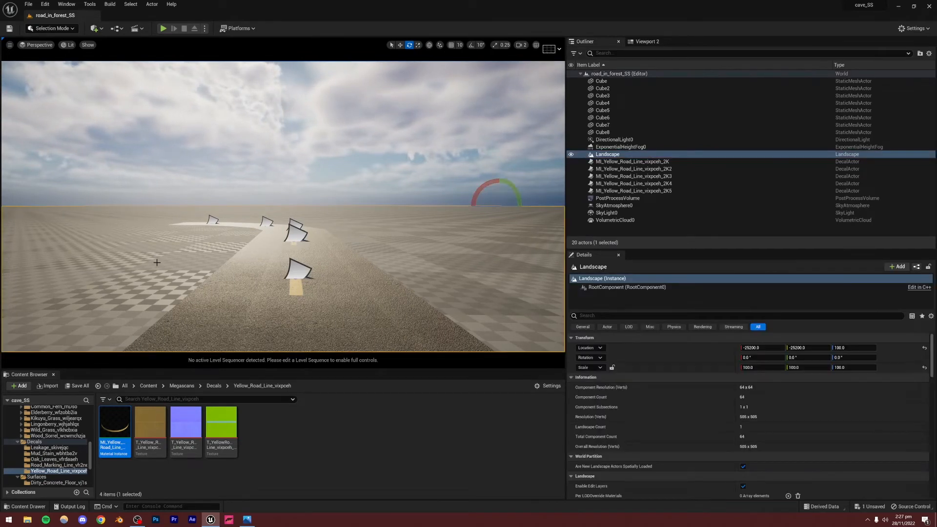
pyautogui.click(261, 156)
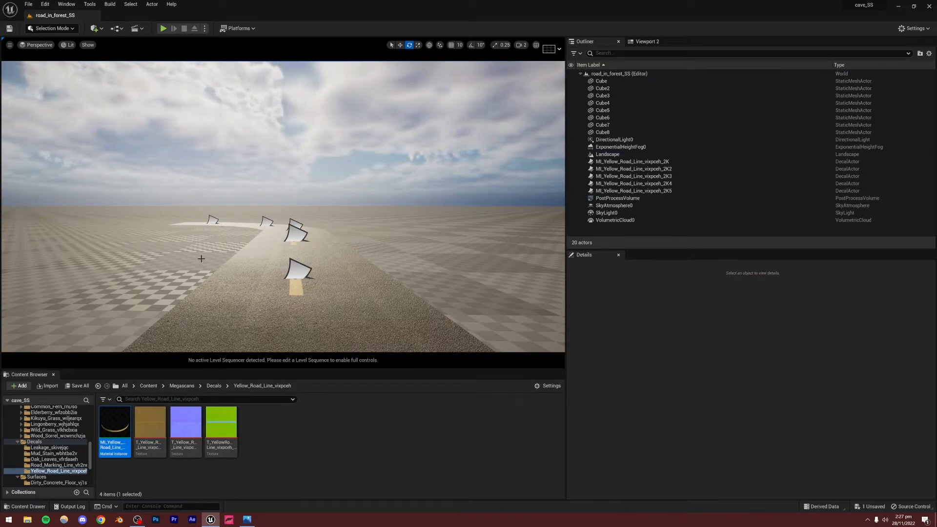
pyautogui.moveTo(127, 271)
pyautogui.mouseDown(button='right')
pyautogui.moveTo(113, 273)
pyautogui.moveTo(122, 292)
pyautogui.moveTo(137, 273)
pyautogui.moveTo(129, 271)
pyautogui.mouseUp(button='right')
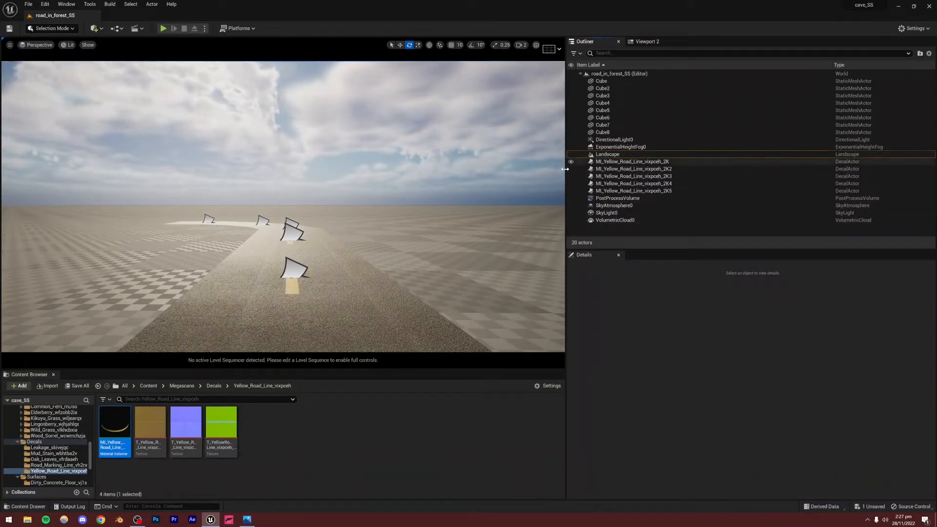
# - Open Quixel Bridge to add more Quixel content
pyautogui.click(19, 386)
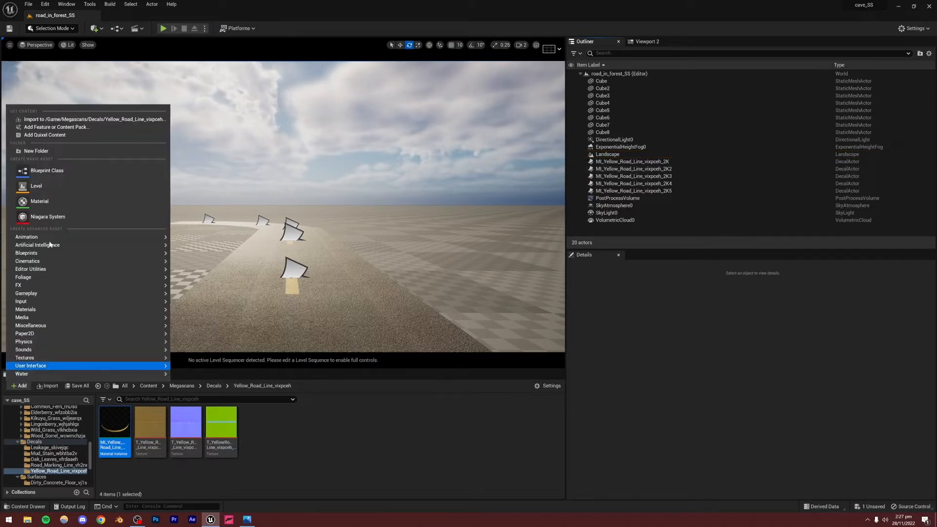
pyautogui.click(46, 138)
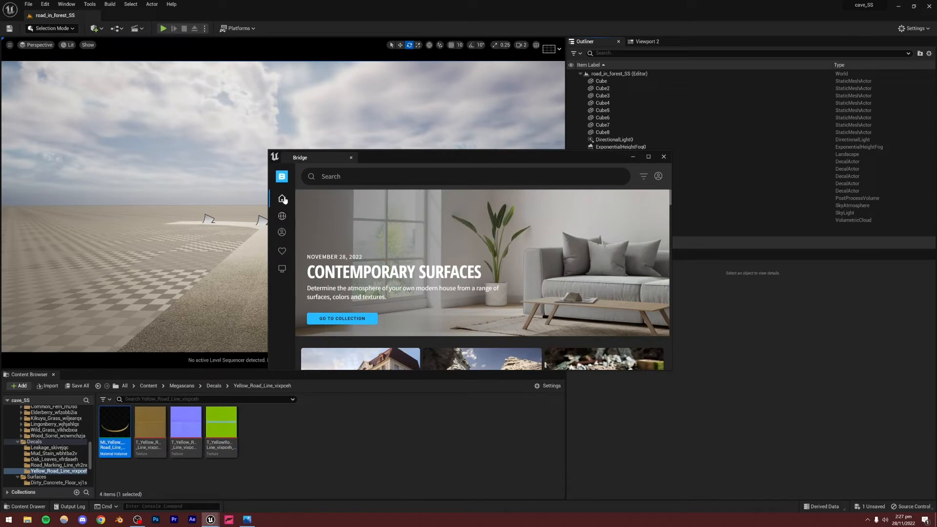
# - Find Savanna Dry Grass among the library's grass surfaces and add it to the project at High Quality
pyautogui.moveTo(283, 200)
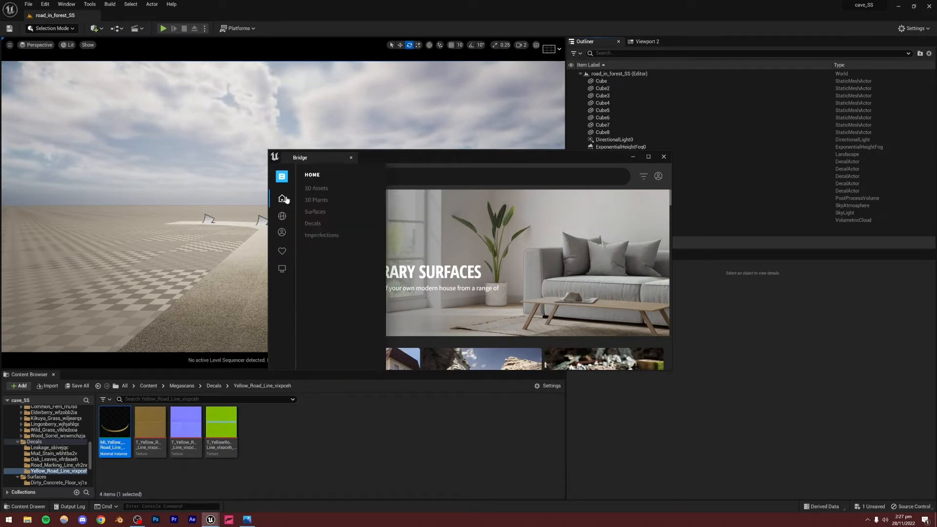
pyautogui.click(314, 213)
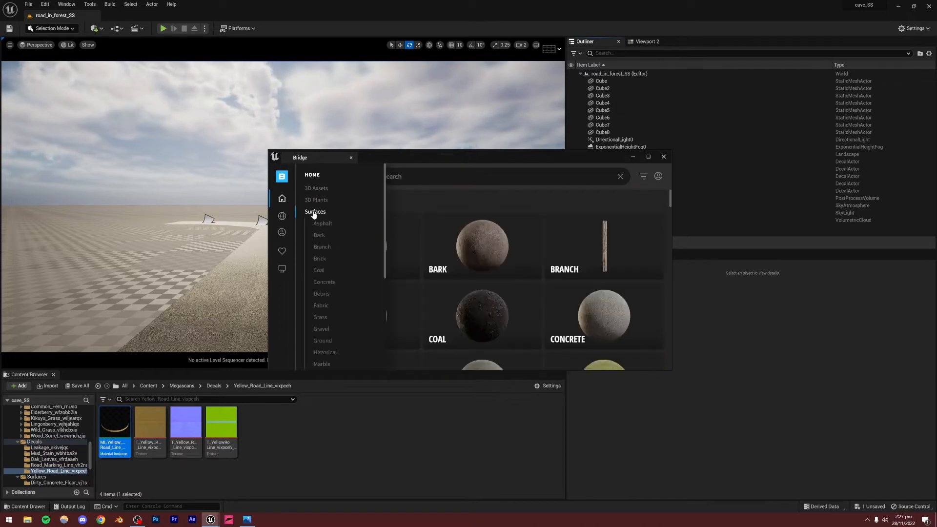
pyautogui.scroll(-2, 335, 227)
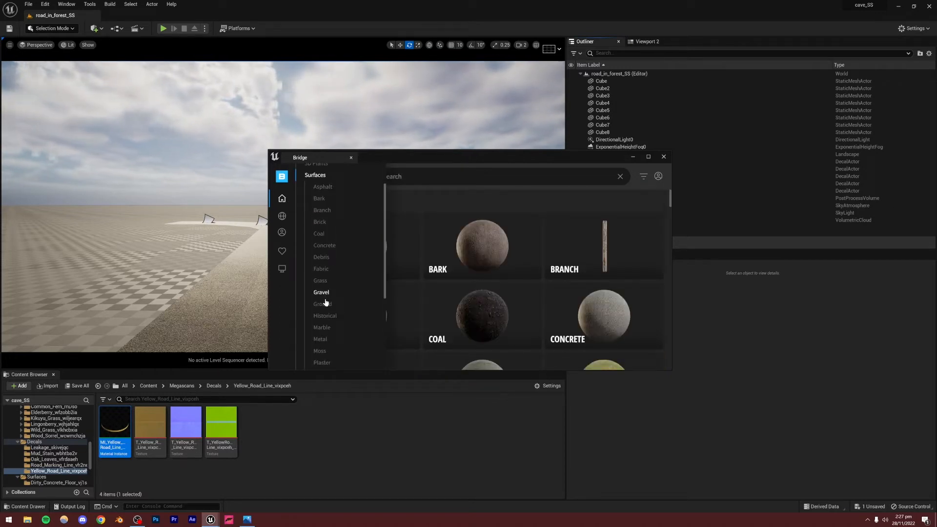
pyautogui.click(320, 282)
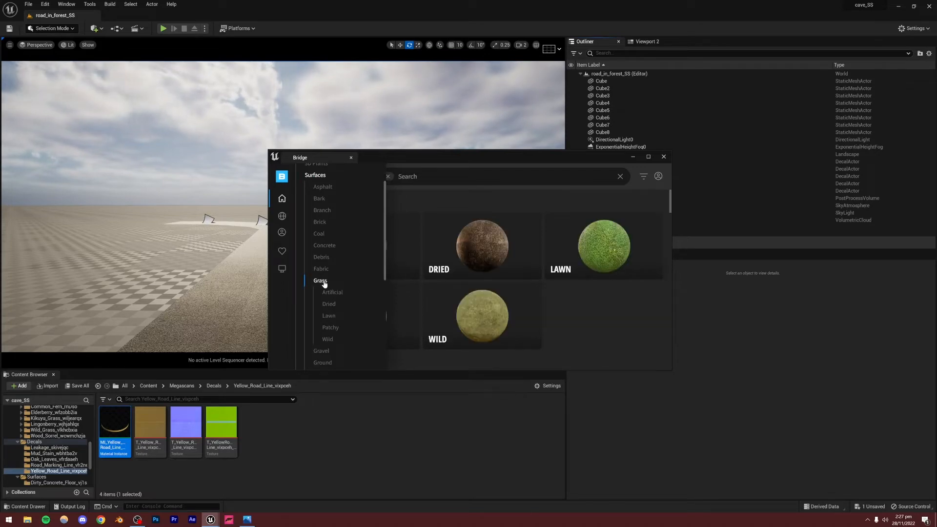
pyautogui.scroll(-1, 493, 253)
pyautogui.scroll(-3, 492, 251)
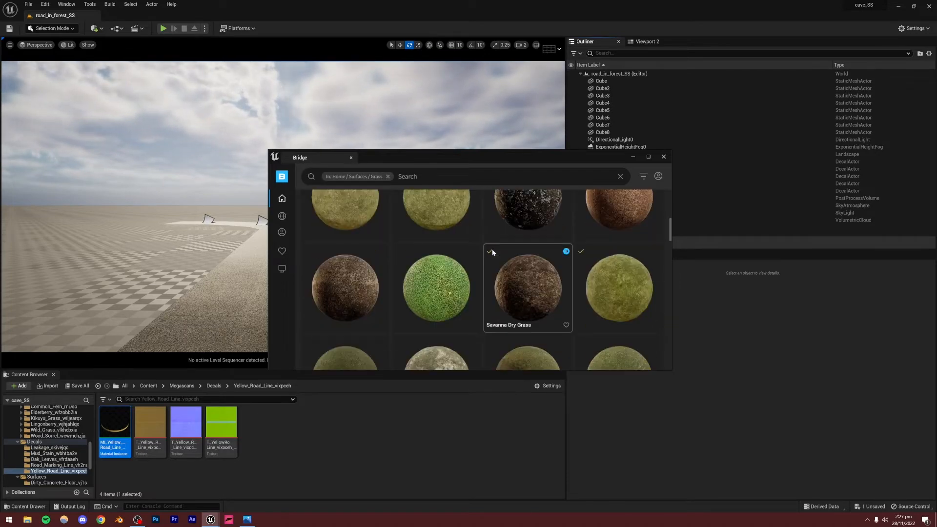
pyautogui.click(503, 242)
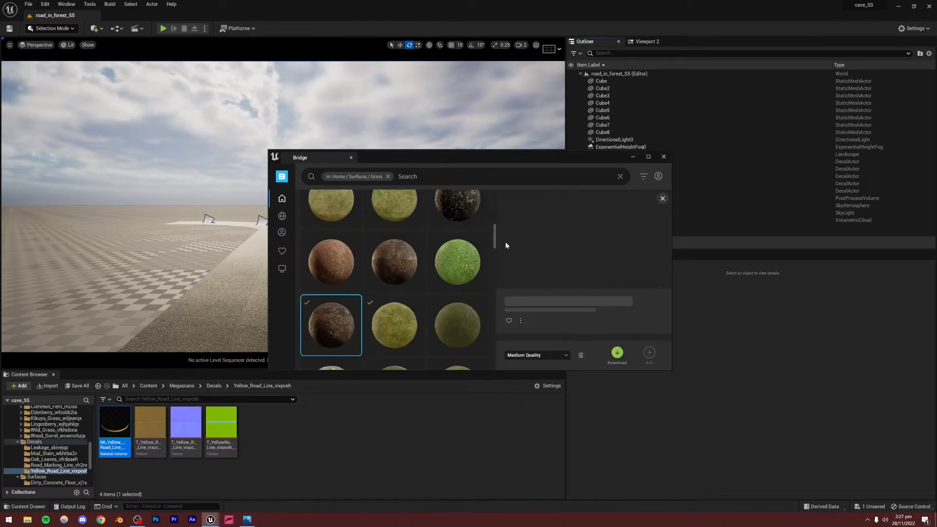
pyautogui.click(556, 353)
pyautogui.click(539, 319)
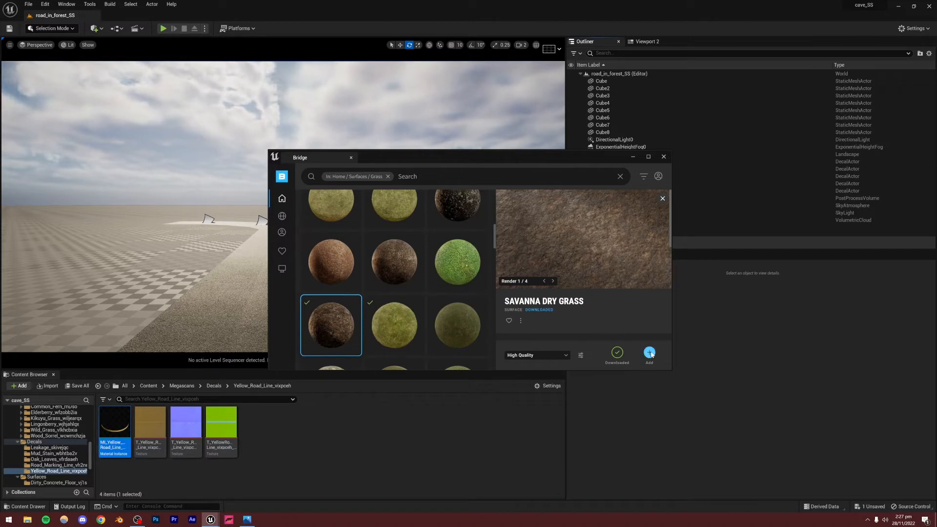
# - Examine other grass surfaces, including Dried Grass on Damp Soil, Wild Grass, and Wild Grass and Ferns, and close Bridge
pyautogui.scroll(-5, 382, 296)
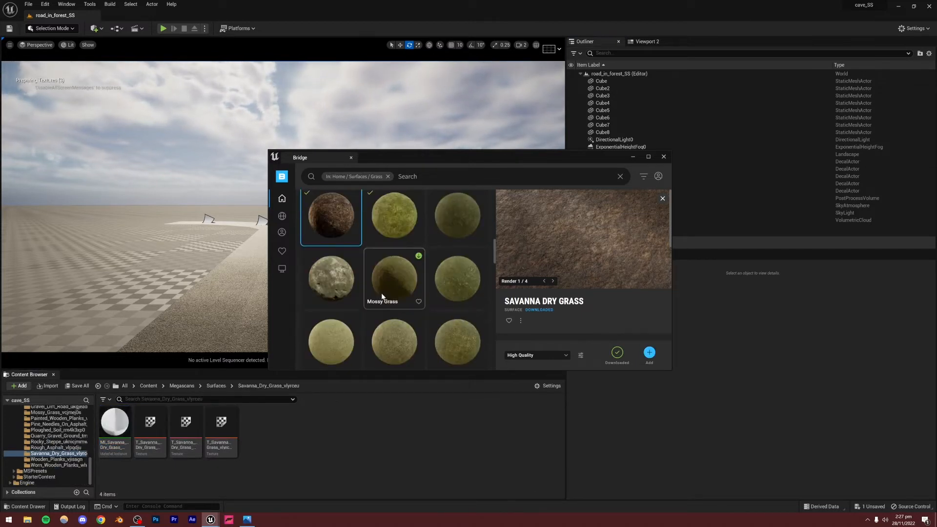
pyautogui.scroll(-5, 381, 294)
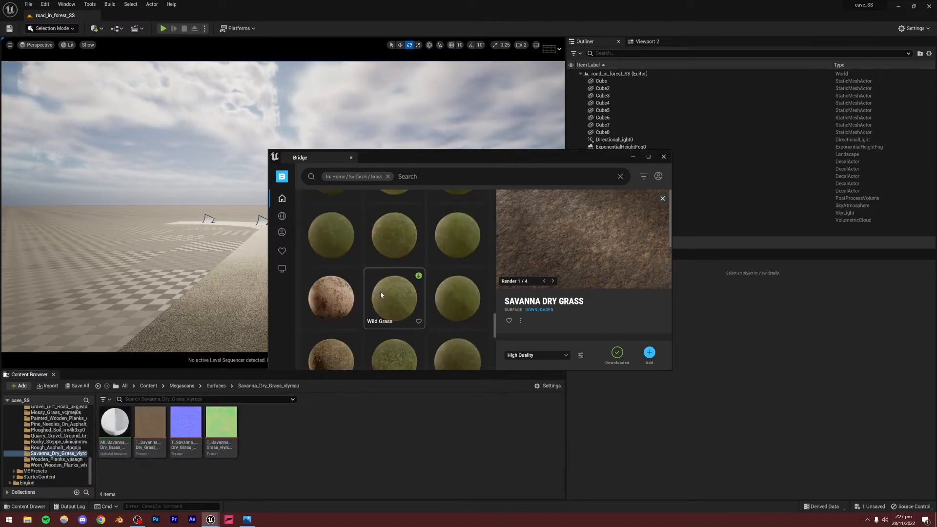
pyautogui.scroll(-1, 371, 298)
pyautogui.click(341, 306)
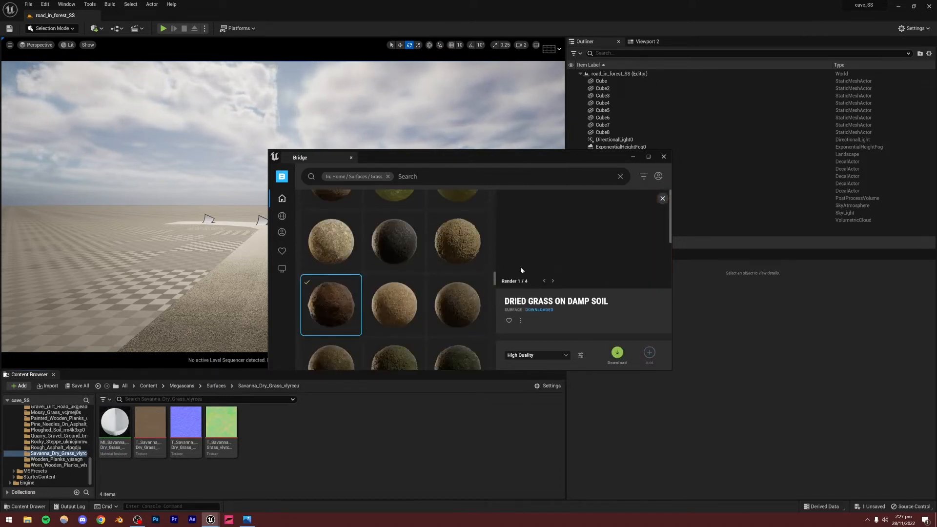
pyautogui.scroll(-2, 421, 296)
pyautogui.scroll(-2, 421, 300)
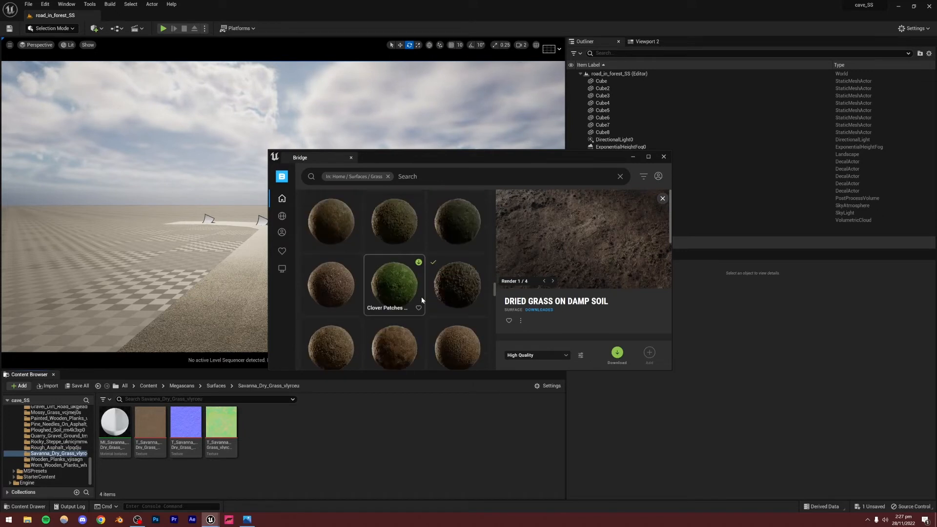
pyautogui.scroll(2, 422, 300)
pyautogui.scroll(-1, 401, 300)
pyautogui.click(395, 270)
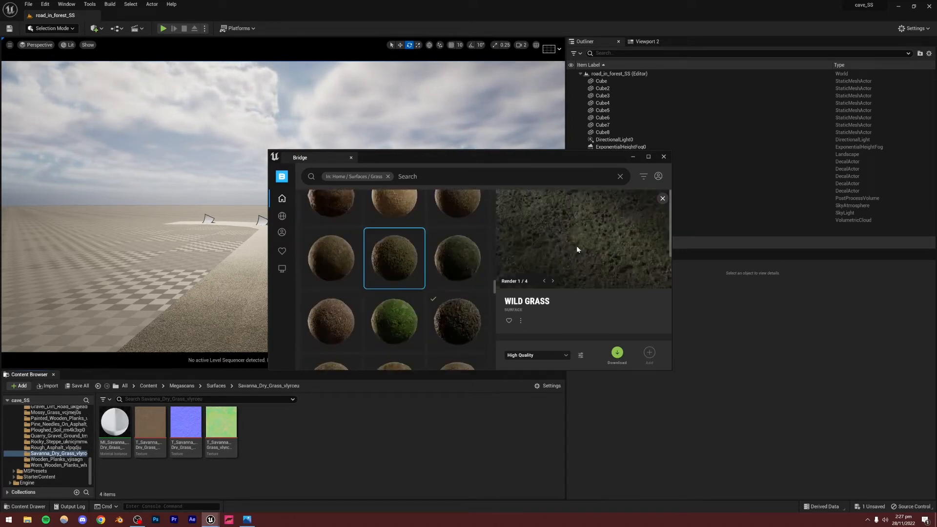
pyautogui.scroll(-2, 389, 299)
pyautogui.scroll(2, 389, 299)
pyautogui.scroll(1, 389, 299)
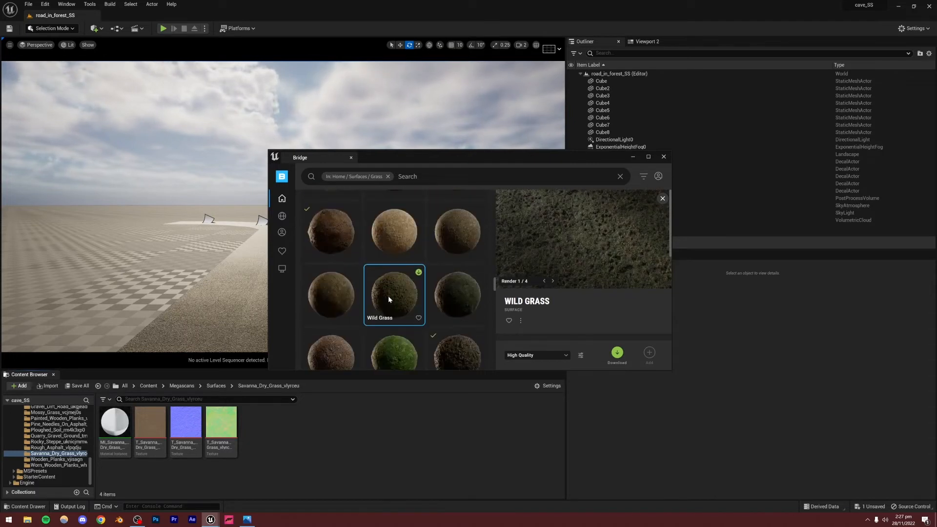
pyautogui.scroll(-2, 389, 298)
pyautogui.click(454, 285)
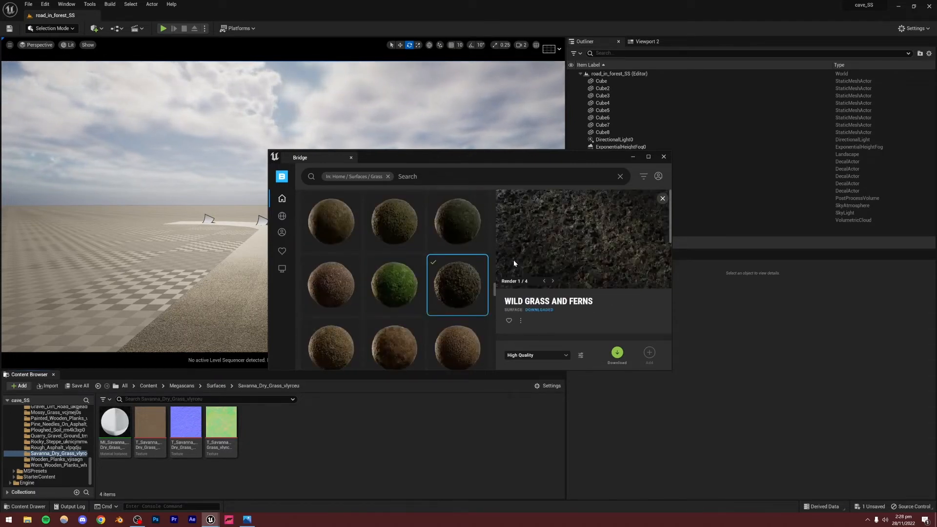
pyautogui.scroll(-2, 399, 292)
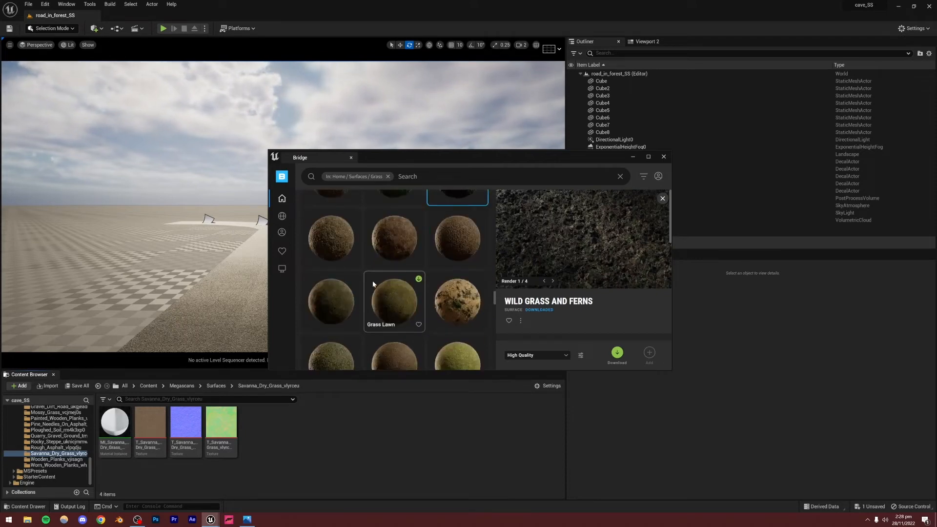
pyautogui.click(662, 157)
# - Assign the Savanna Dry Grass material instance as the Landscape Material of the landscape and deselect it
pyautogui.click(194, 258)
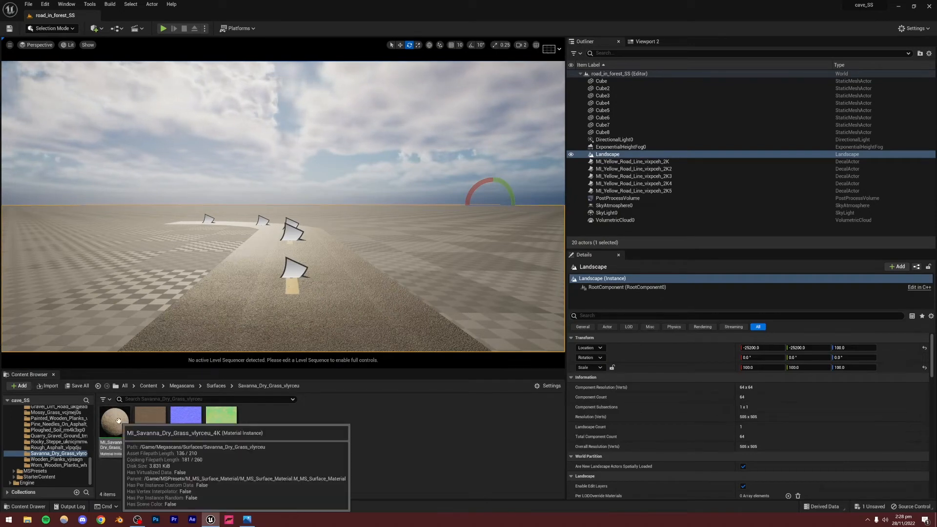
pyautogui.moveTo(116, 425); pyautogui.dragTo(125, 285)
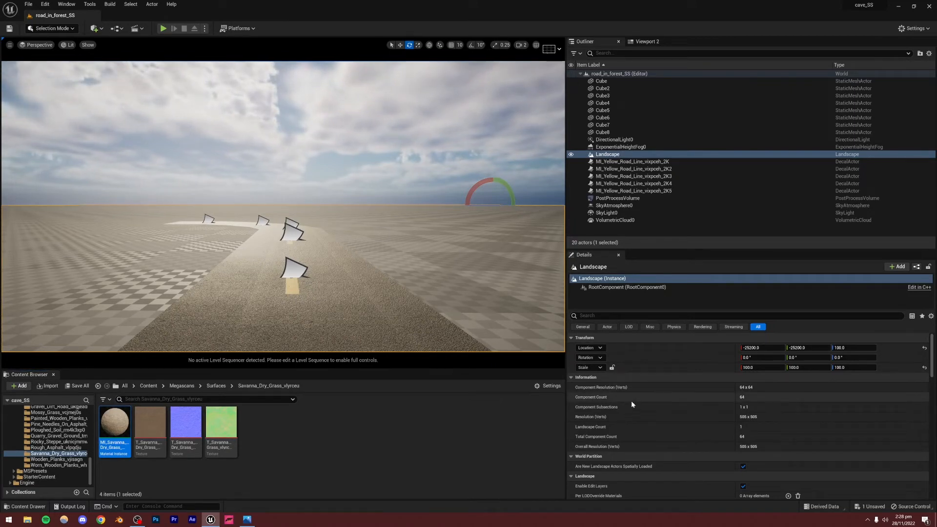
pyautogui.scroll(-5, 630, 400)
pyautogui.scroll(2, 631, 403)
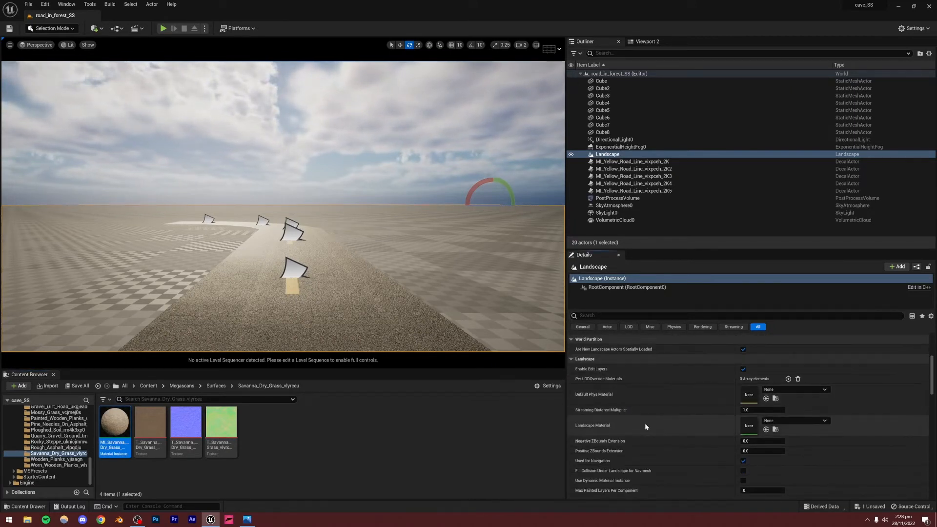
pyautogui.moveTo(115, 426); pyautogui.dragTo(751, 424)
pyautogui.press('Escape')
# - Save the road_in_forest_SS level
pyautogui.moveTo(262, 263); pyautogui.dragTo(238, 274, button='right')
pyautogui.press('s')
pyautogui.press('e')
pyautogui.press('d')
pyautogui.press('w')
pyautogui.moveTo(296, 222); pyautogui.dragTo(295, 205, button='right')
pyautogui.hotkey('ctrl', 's')
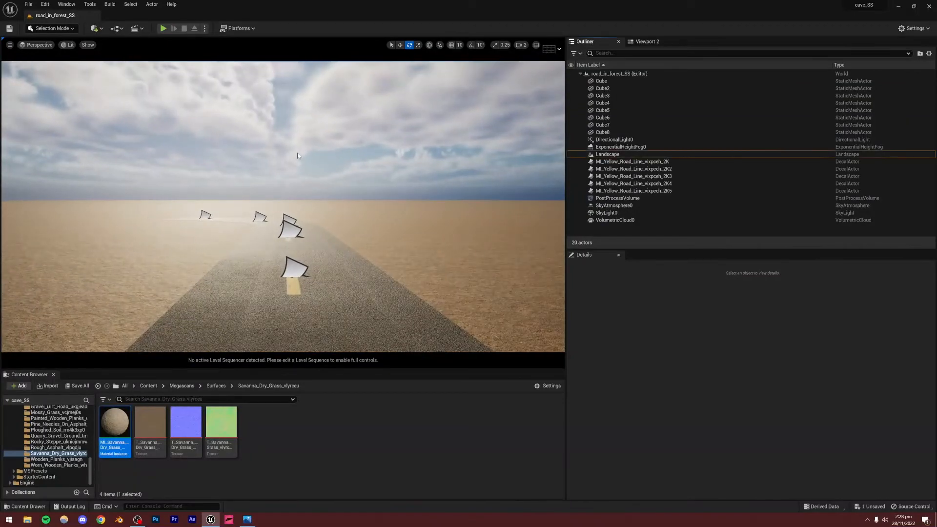
# - Add a Cine Camera Actor to the level and pilot it in the viewport
pyautogui.click(96, 28)
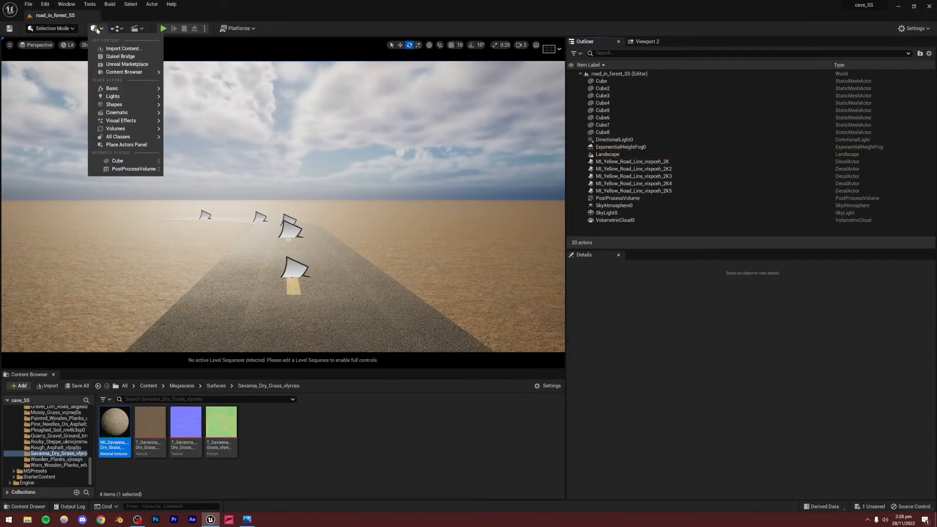
pyautogui.moveTo(119, 115)
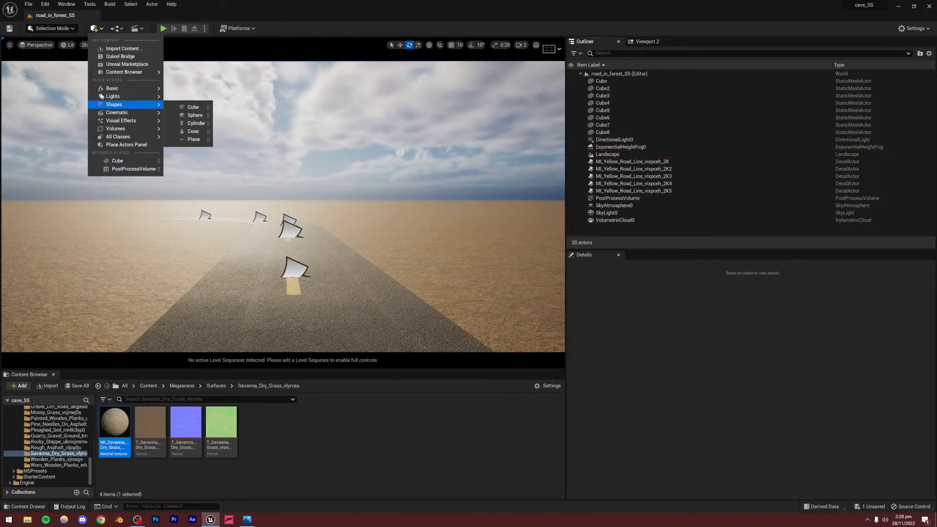
pyautogui.click(195, 115)
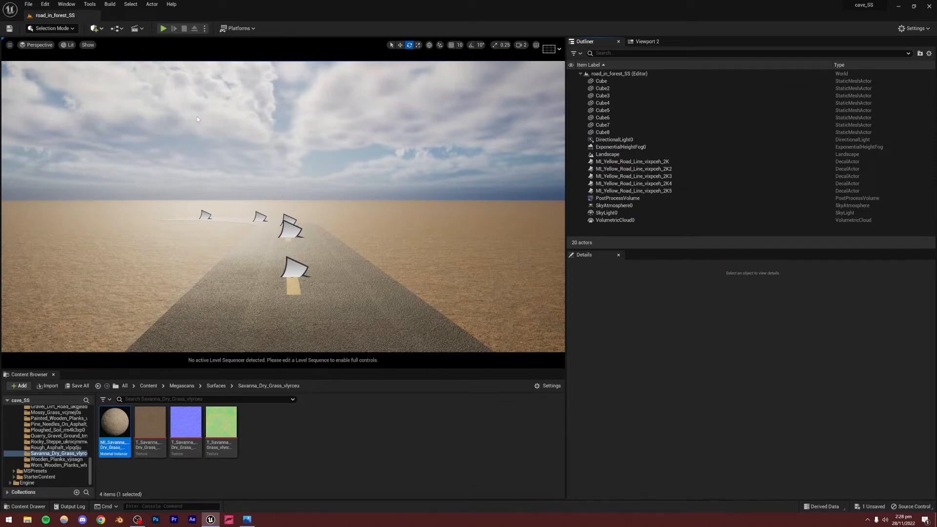
pyautogui.rightClick(613, 83)
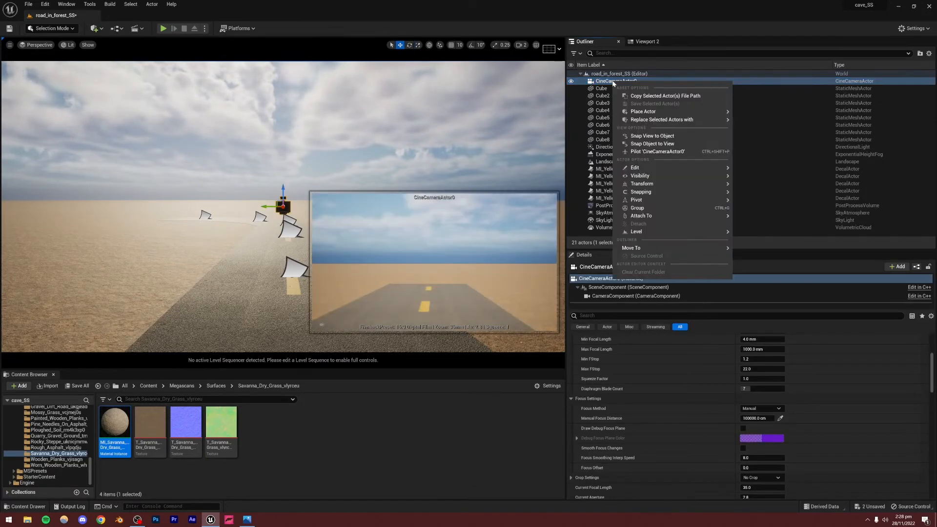
pyautogui.click(638, 153)
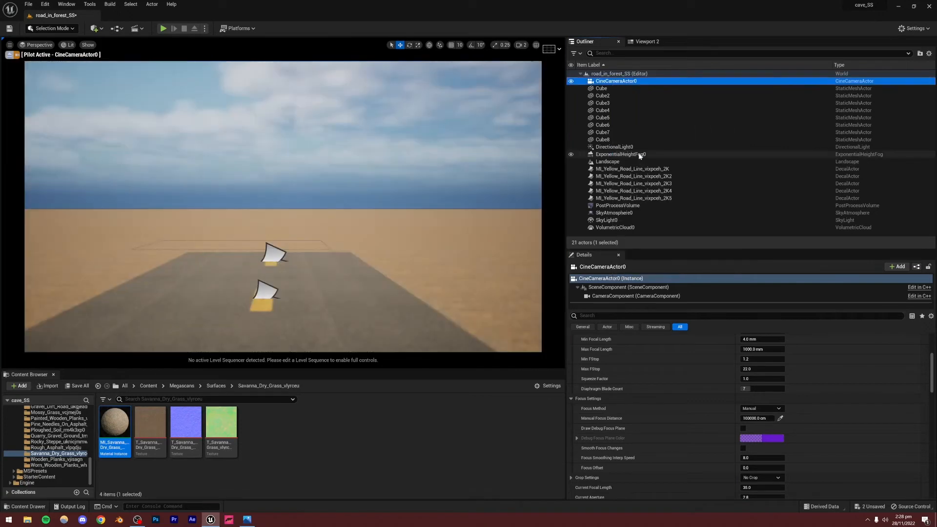
# - Position the piloted camera over the road at about X 9948, Y 41, Z 165, tilted down about 6.4°
pyautogui.moveTo(305, 236)
pyautogui.mouseDown(button='right')
pyautogui.moveTo(300, 266)
pyautogui.moveTo(215, 275)
pyautogui.moveTo(273, 264)
pyautogui.moveTo(195, 262)
pyautogui.moveTo(201, 247)
pyautogui.moveTo(225, 308)
pyautogui.moveTo(195, 310)
pyautogui.moveTo(210, 273)
pyautogui.moveTo(239, 298)
pyautogui.moveTo(234, 257)
pyautogui.moveTo(239, 244)
pyautogui.moveTo(256, 243)
pyautogui.moveTo(256, 227)
pyautogui.moveTo(257, 263)
pyautogui.moveTo(266, 267)
pyautogui.moveTo(266, 244)
pyautogui.moveTo(297, 278)
pyautogui.moveTo(352, 283)
pyautogui.moveTo(293, 246)
pyautogui.moveTo(287, 227)
pyautogui.moveTo(303, 237)
pyautogui.mouseUp(button='right')
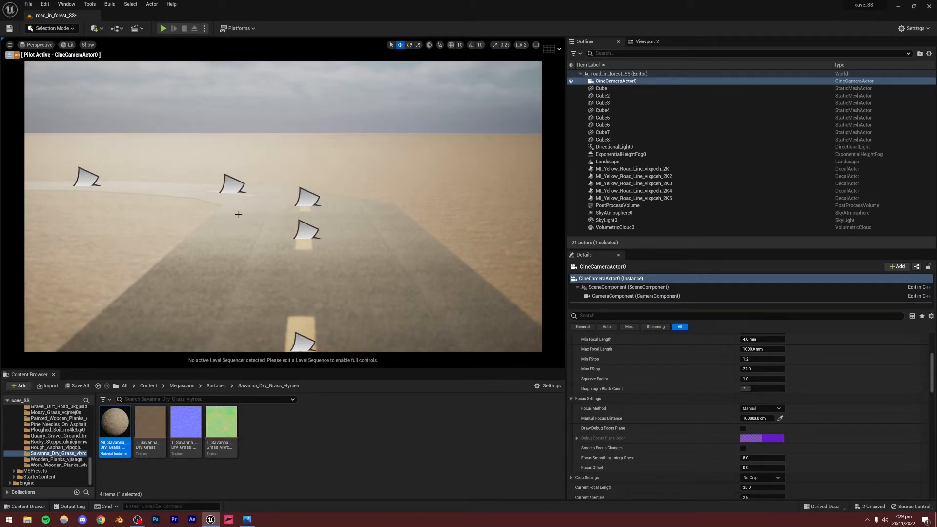
pyautogui.moveTo(221, 250); pyautogui.dragTo(117, 197, button='right')
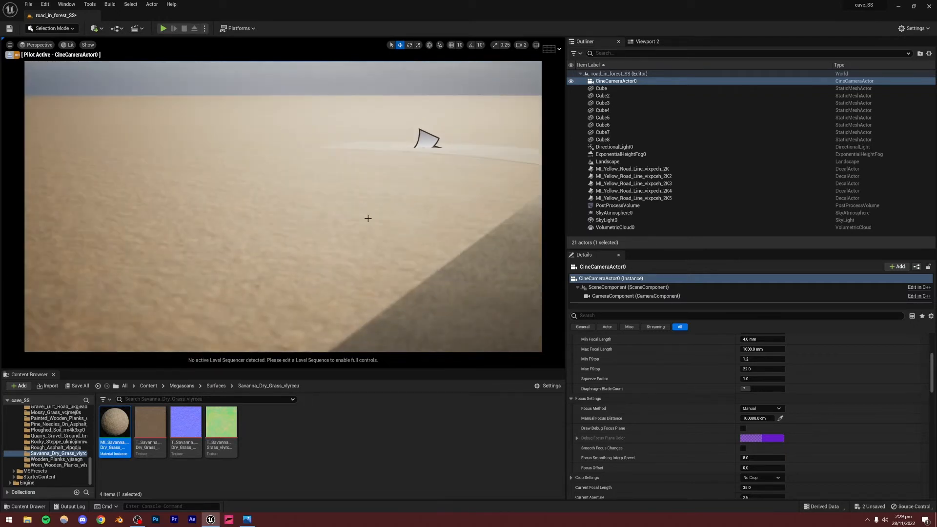
pyautogui.moveTo(368, 219)
pyautogui.mouseDown(button='right')
pyautogui.moveTo(390, 215)
pyautogui.moveTo(369, 218)
pyautogui.mouseUp(button='right')
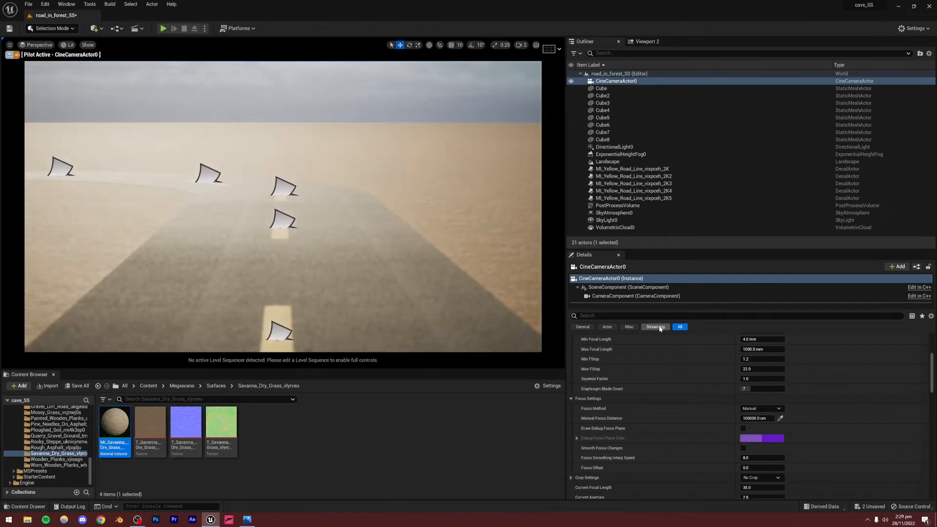
# - Enlarge the viewport, with the camera selected, and check its framing against the reference image HighresScreenshot00019.png
pyautogui.click(616, 81)
pyautogui.scroll(3, 650, 420)
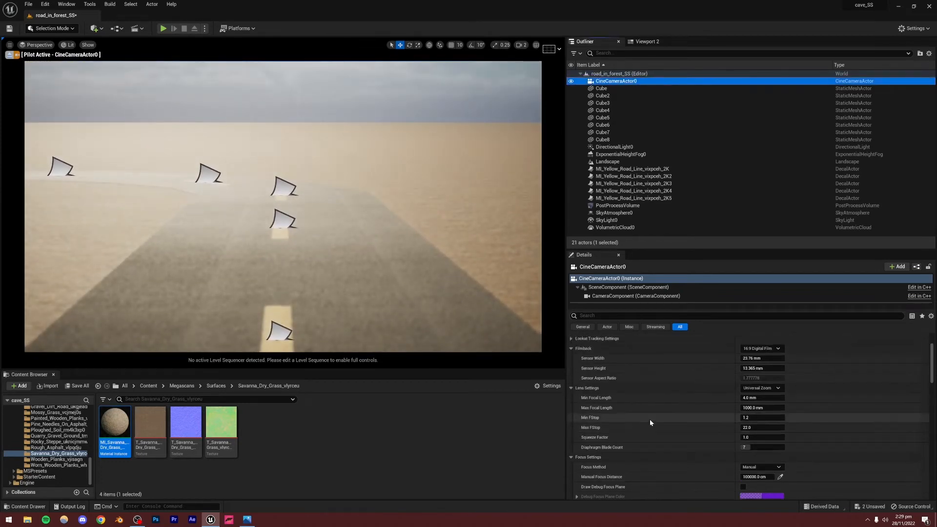
pyautogui.scroll(3, 649, 420)
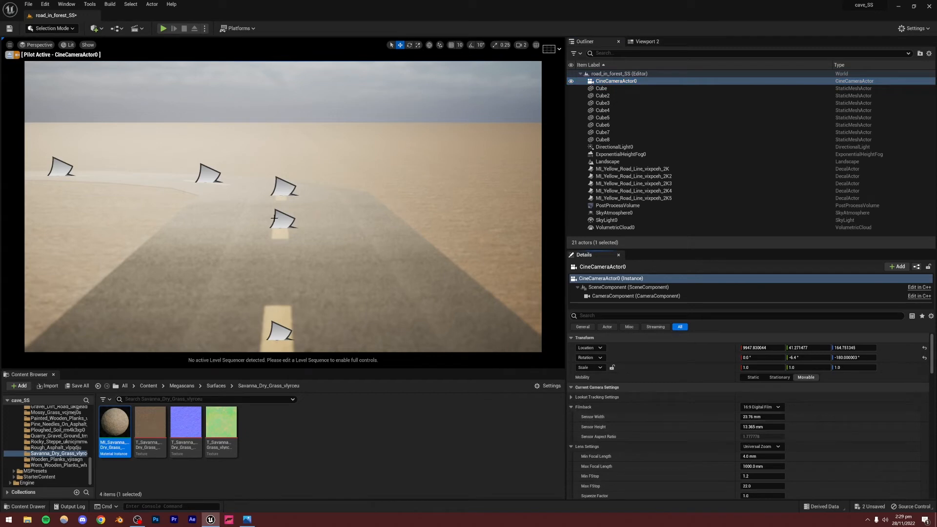
pyautogui.moveTo(311, 370); pyautogui.dragTo(311, 402)
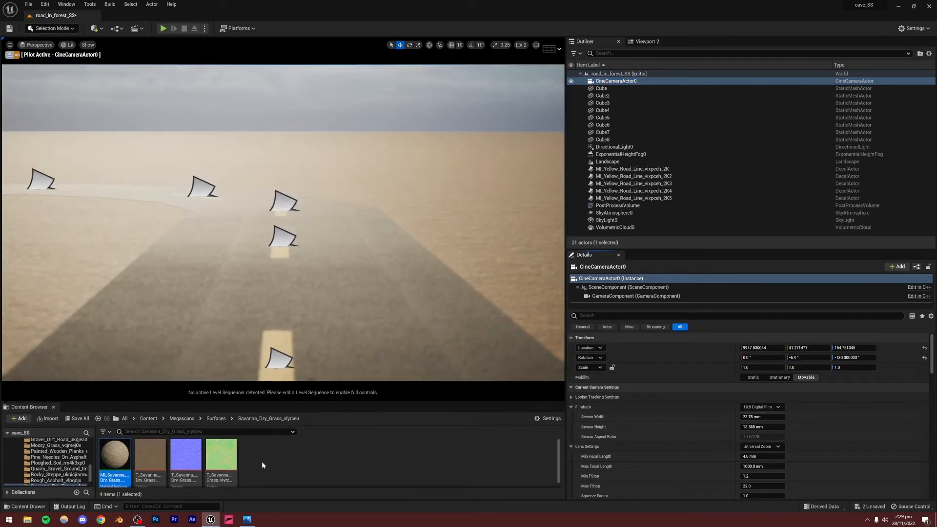
pyautogui.click(249, 520)
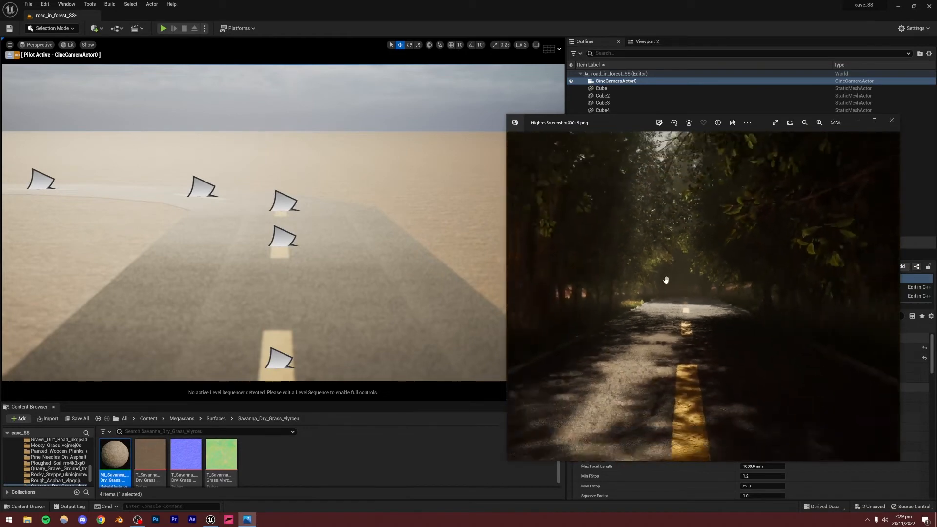
pyautogui.click(427, 439)
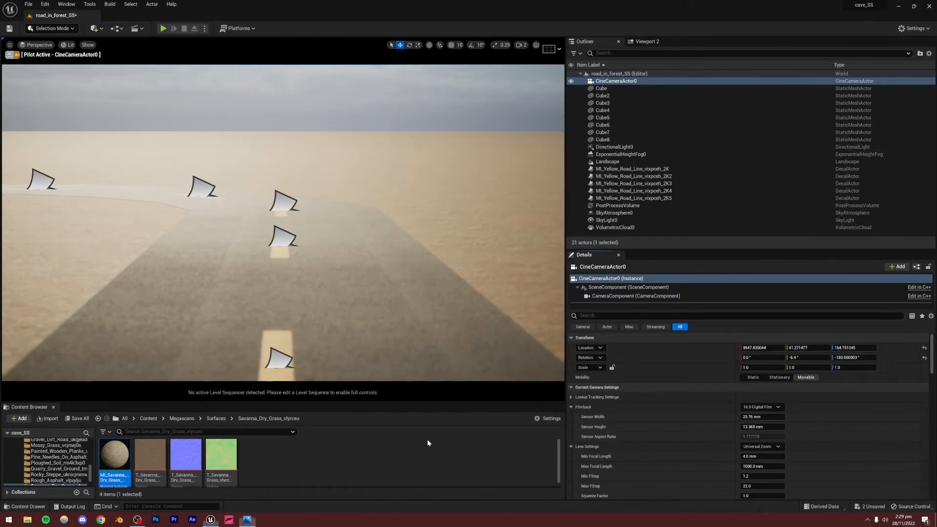
# - Set the cine camera's filmback sensor width and sensor height to 20 mm each
pyautogui.click(762, 416)
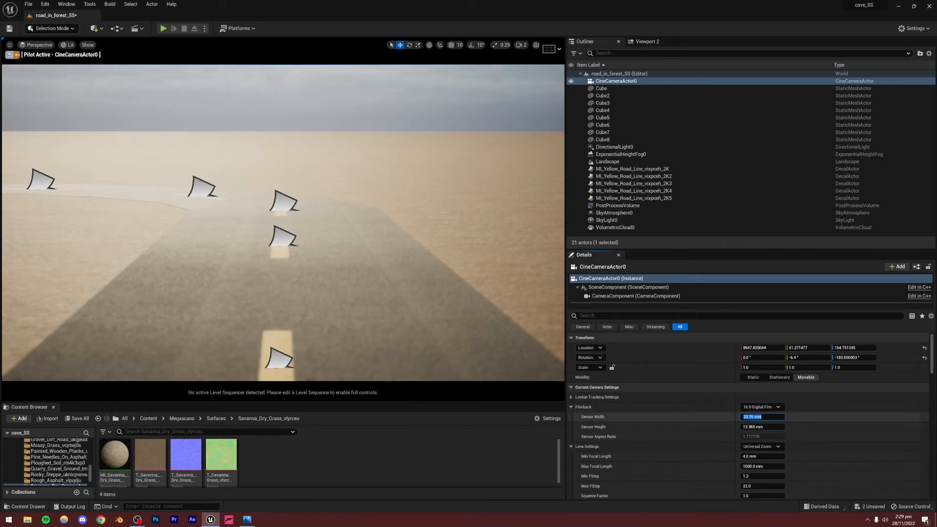
pyautogui.write('20')
pyautogui.press('Return')
pyautogui.click(761, 426)
pyautogui.write('20')
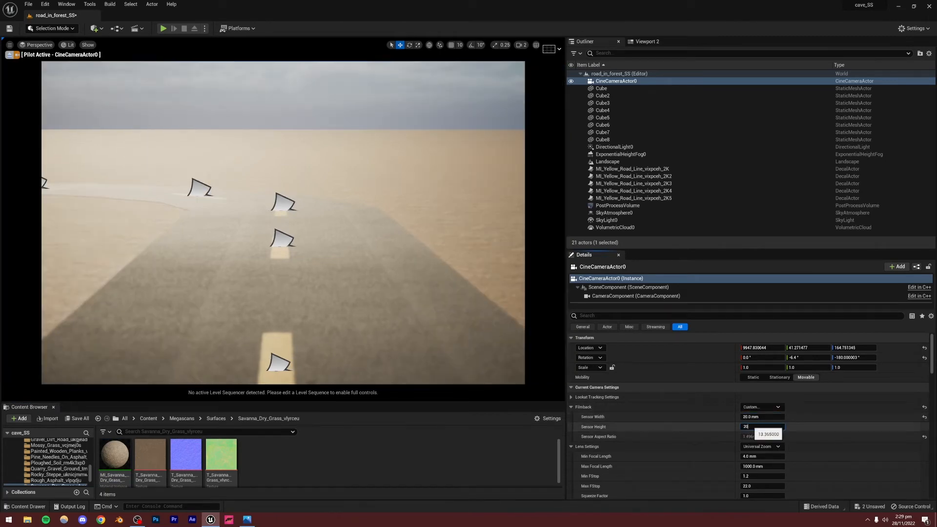
pyautogui.press('Return')
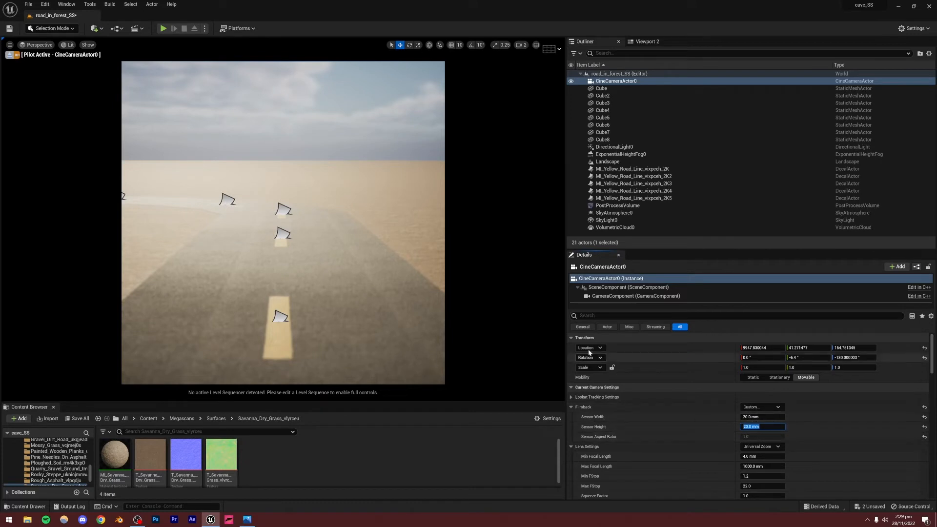
# - Save the road_in_forest_SS level and reselect the cine camera
pyautogui.click(352, 101)
pyautogui.hotkey('ctrl', 's')
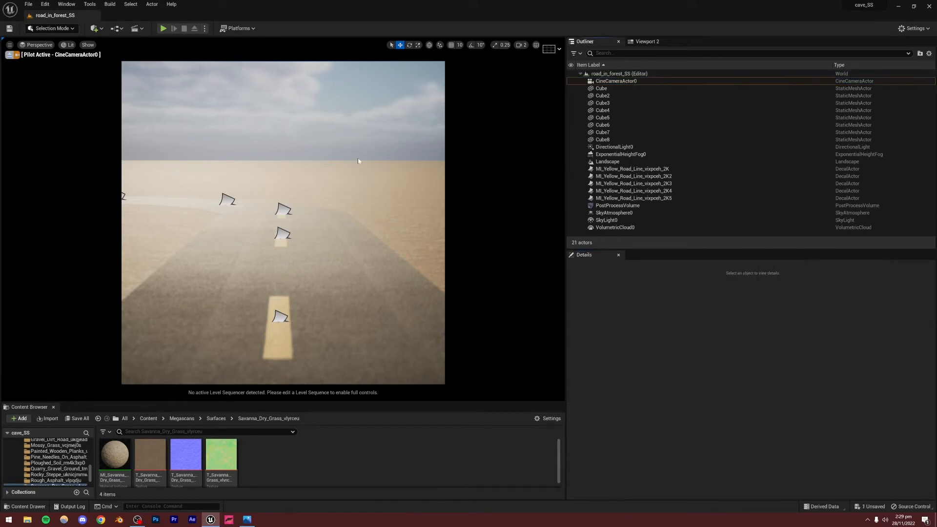
pyautogui.click(616, 81)
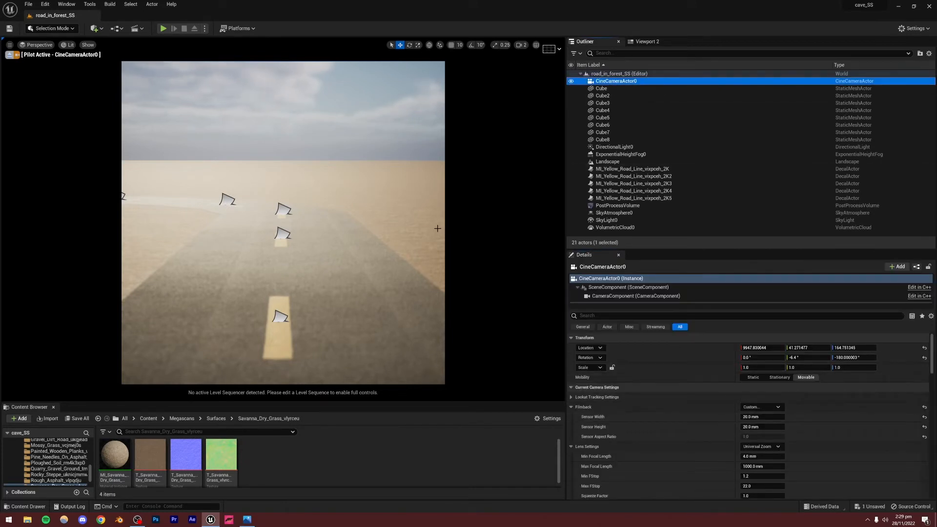
# - Try the Micro Four Thirds, 16:9 Film and 16:9 DSLR filmback presets on the cine camera
pyautogui.click(761, 407)
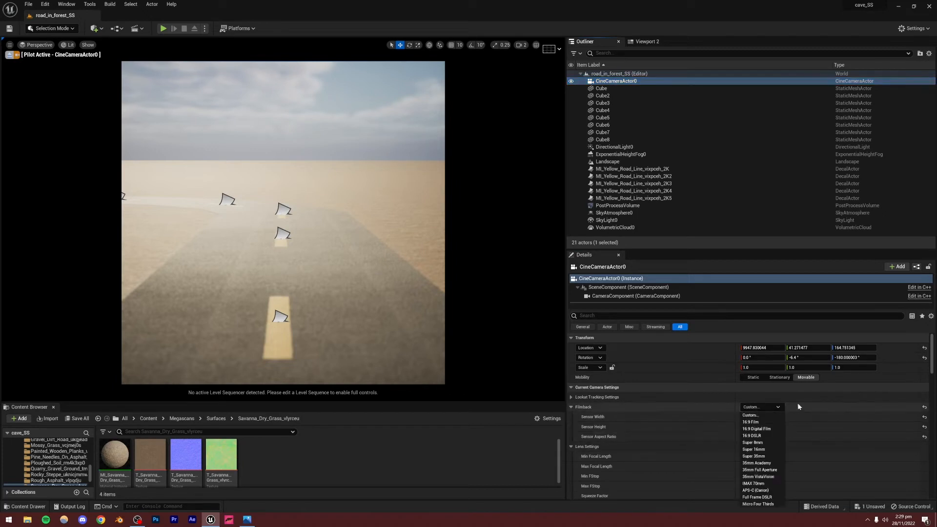
pyautogui.click(702, 407)
pyautogui.scroll(-2, 713, 416)
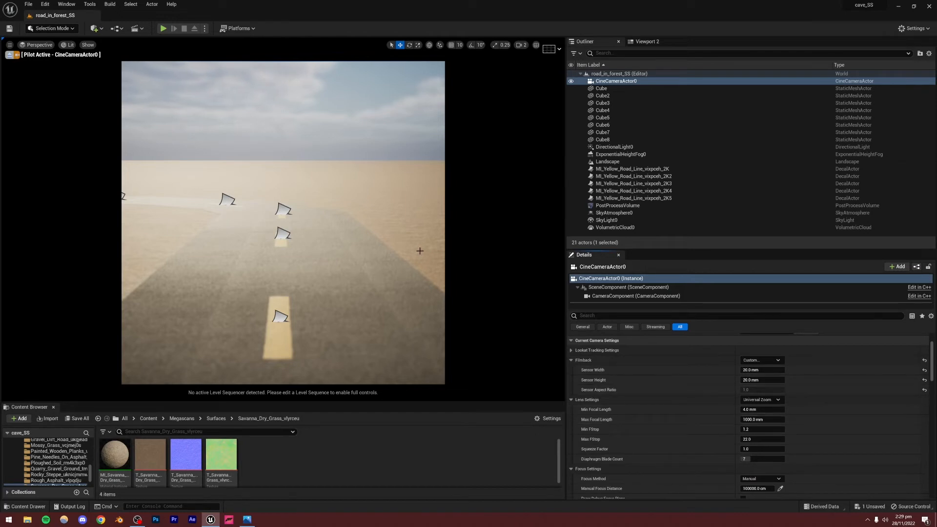
pyautogui.scroll(1, 716, 402)
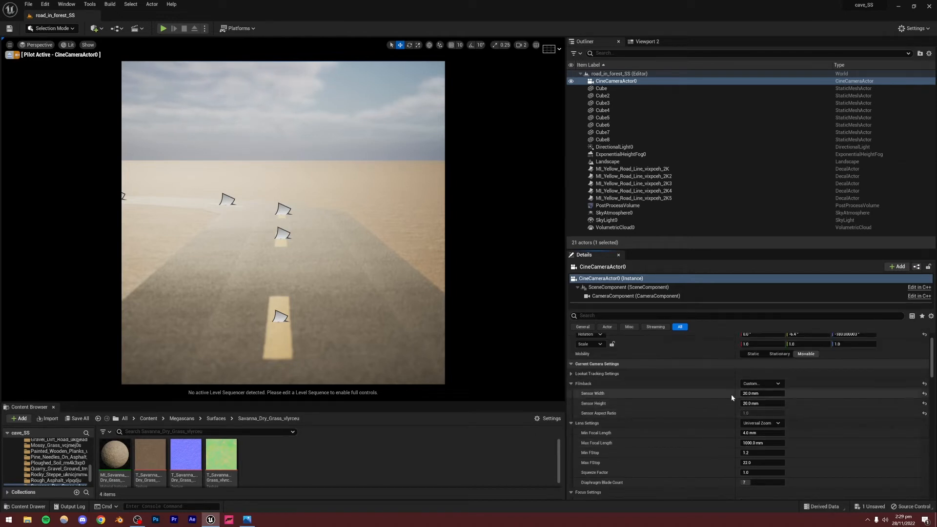
pyautogui.click(762, 384)
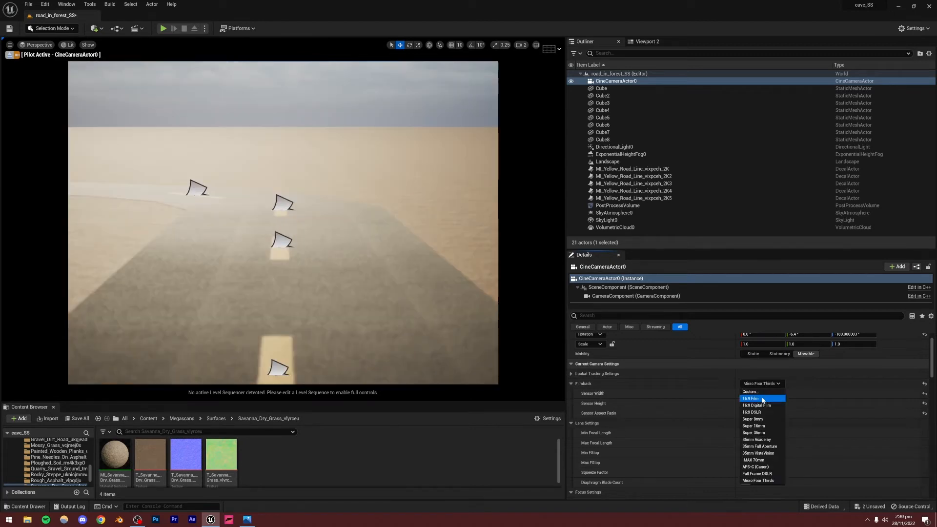
pyautogui.click(763, 399)
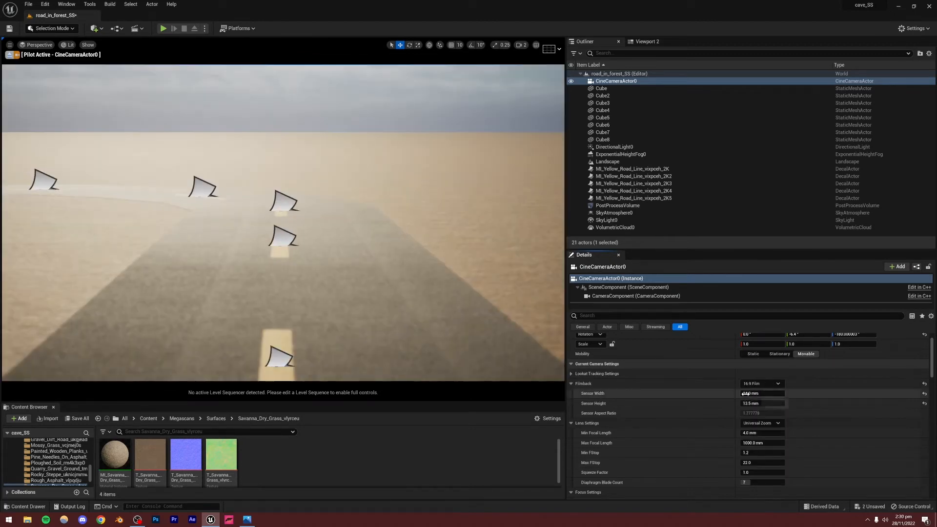
pyautogui.click(759, 384)
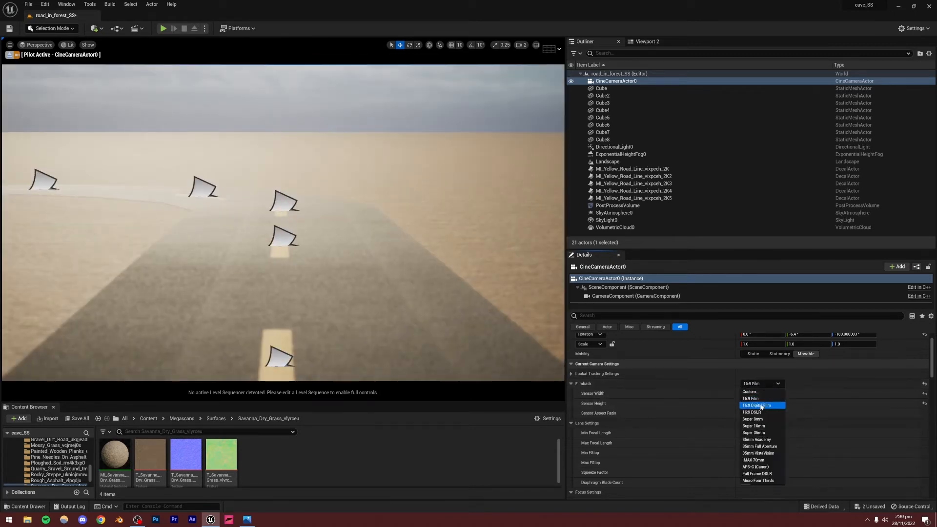
pyautogui.click(758, 409)
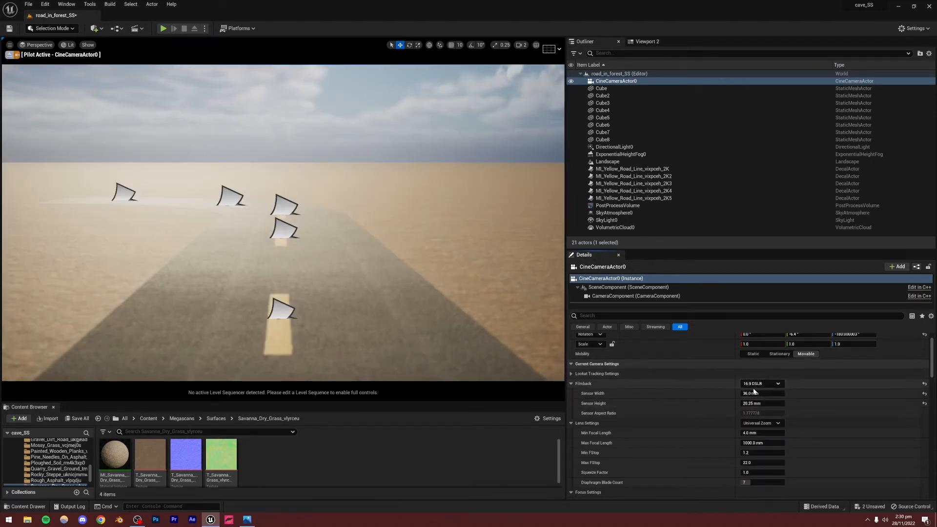
# - Undo the filmback preset changes back to the custom 20 × 20 mm sensor
pyautogui.hotkey('ctrl', 'z')
pyautogui.hotkey('ctrl', 'z')
pyautogui.hotkey('ctrl', 'z')
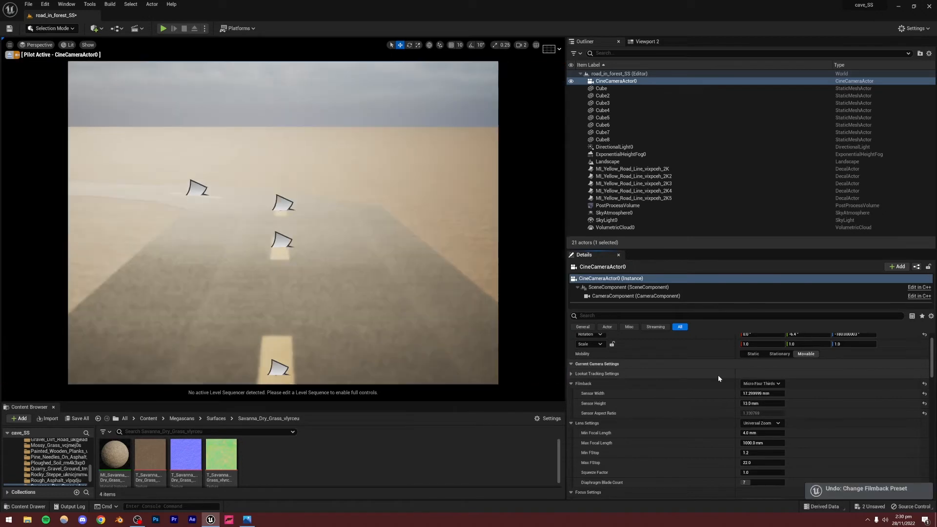
pyautogui.hotkey('ctrl', 'z')
pyautogui.hotkey('ctrl', 'z')
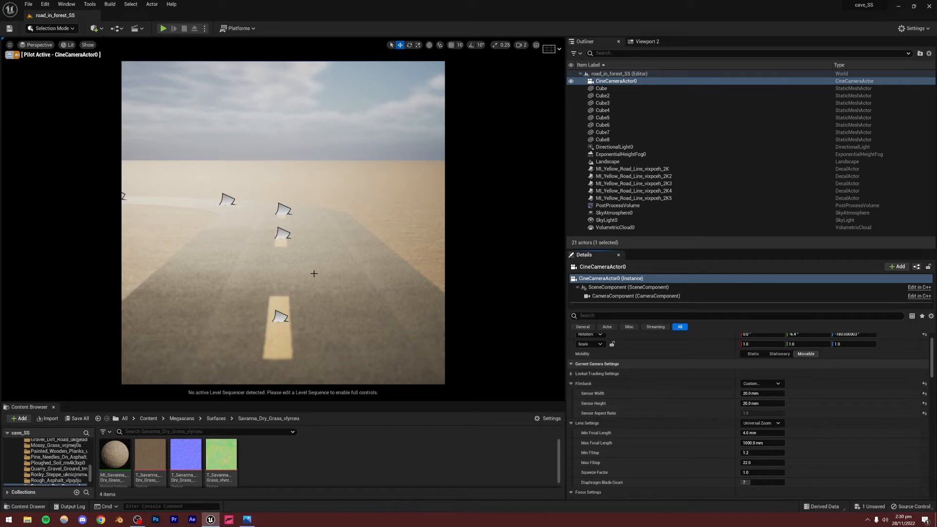
# - Try current focal lengths of 20 and 15 on the cine camera
pyautogui.scroll(-1, 678, 401)
pyautogui.scroll(-3, 679, 403)
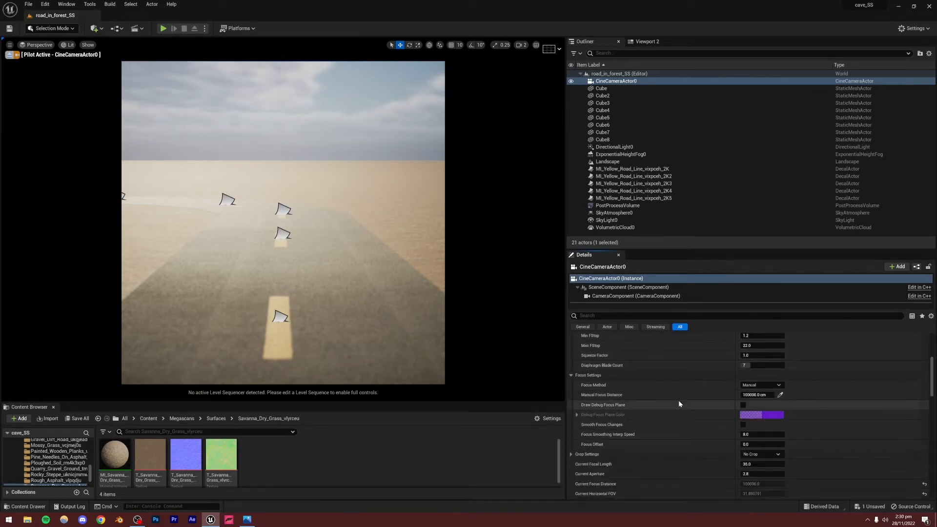
pyautogui.scroll(-2, 663, 394)
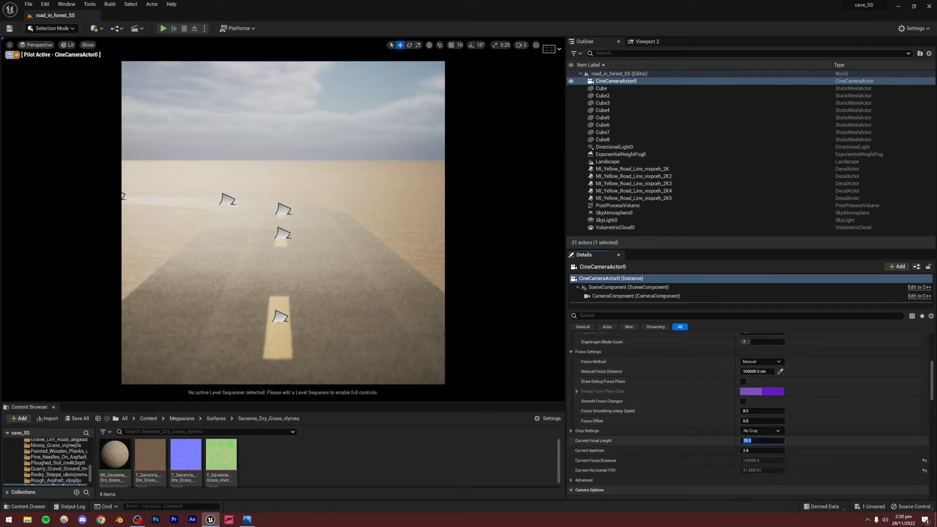
pyautogui.write('0')
pyautogui.press('Return')
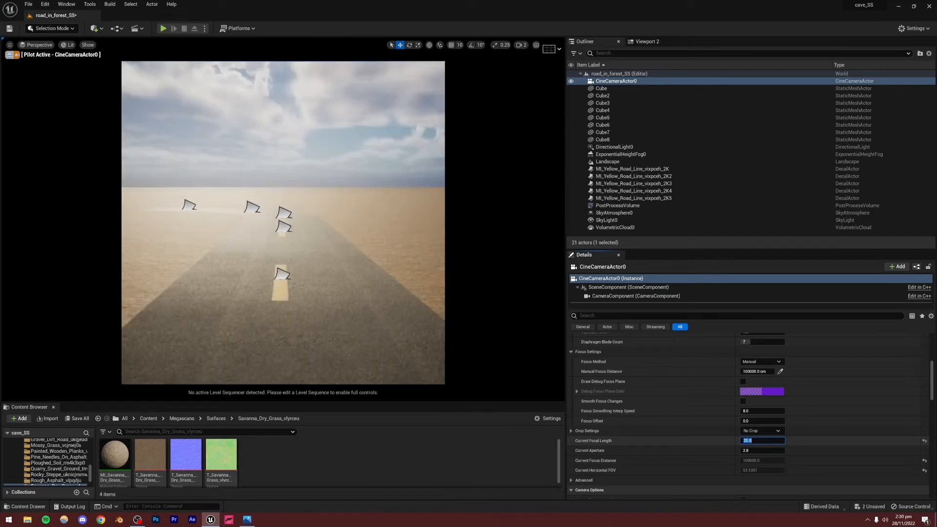
pyautogui.write('15')
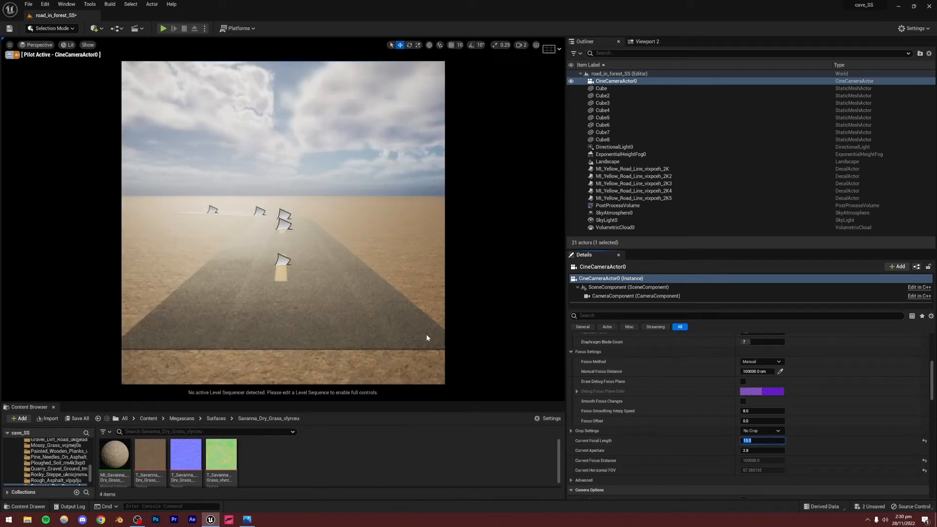
pyautogui.press('Return')
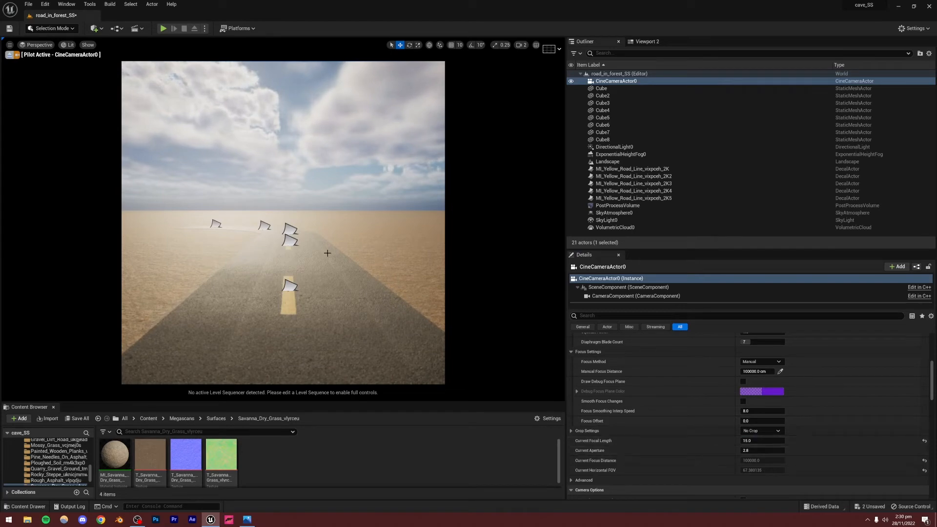
# - Try a current focal length of 5 and move the piloted camera forward until the road fills the bottom of the frame
pyautogui.click(760, 441)
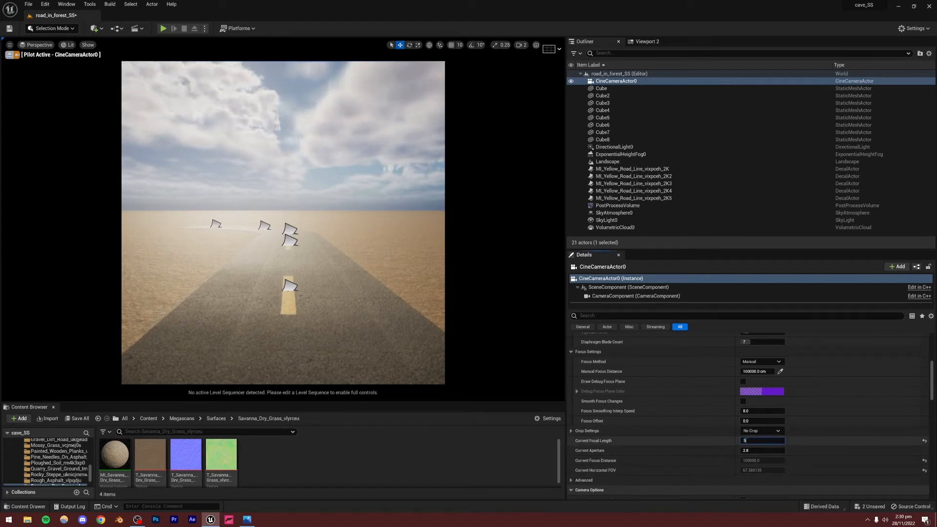
pyautogui.write('5')
pyautogui.press('Return')
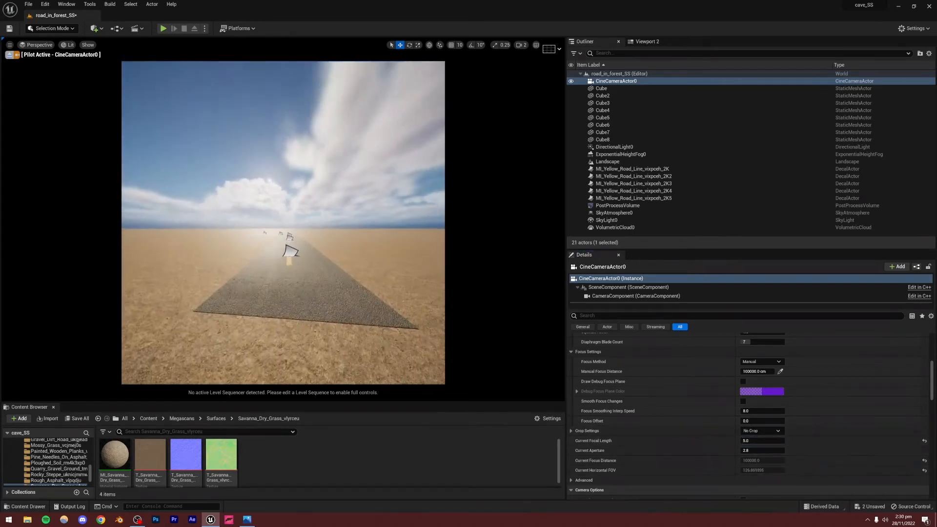
pyautogui.press('w')
pyautogui.moveTo(273, 232); pyautogui.dragTo(273, 214, button='right')
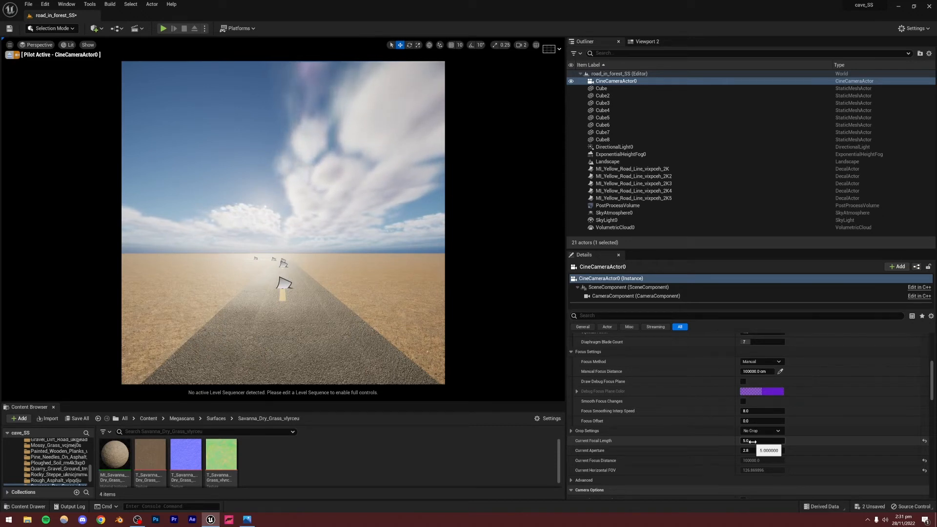
# - Try a focal length of 15 on the cine camera, and set its current focal length to 10
pyautogui.click(752, 442)
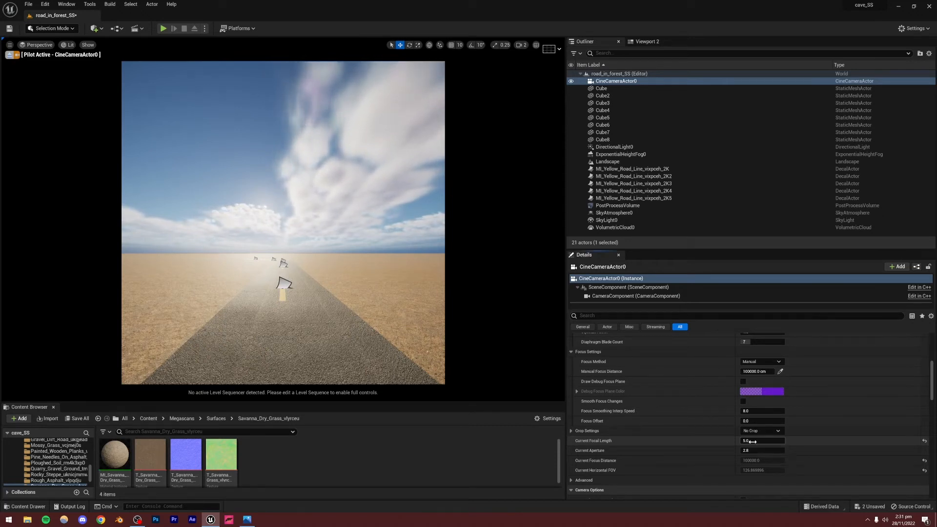
pyautogui.write('15')
pyautogui.press('Return')
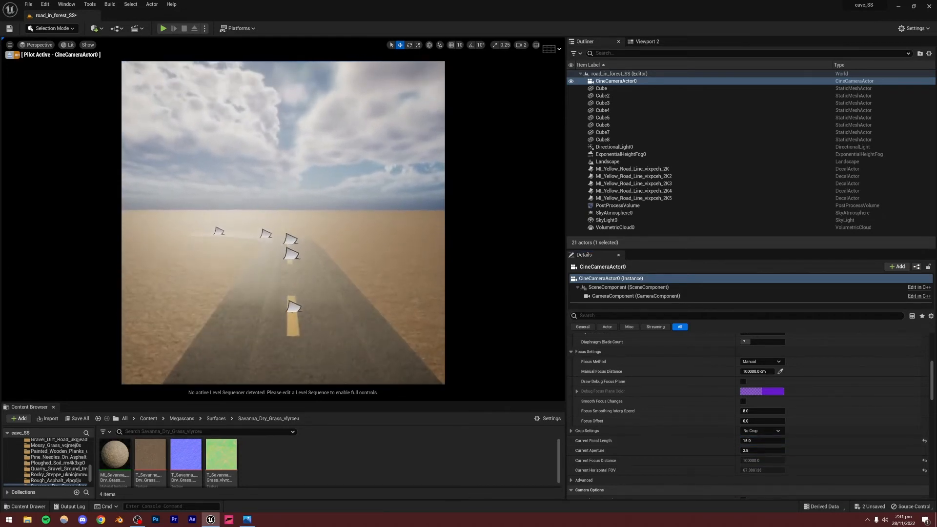
pyautogui.click(752, 440)
pyautogui.write('10')
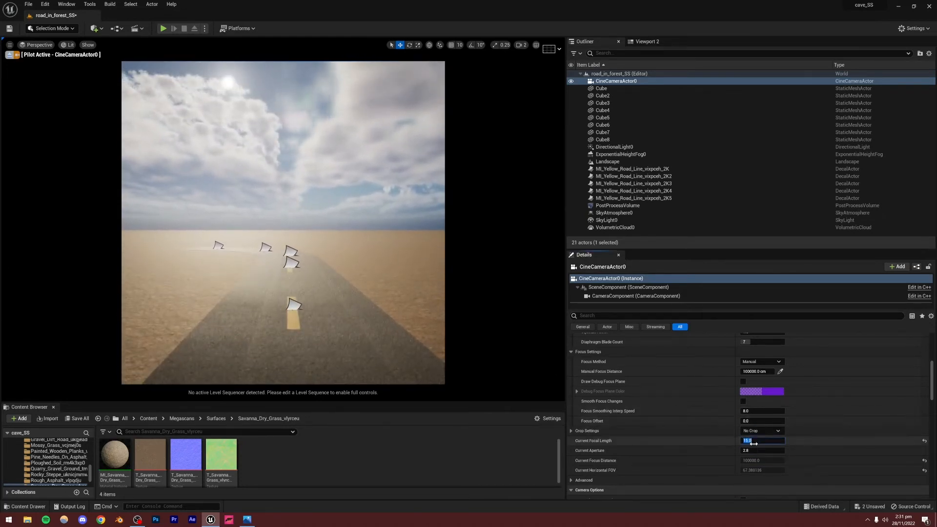
pyautogui.press('Return')
# - Reposition the piloted camera lower over the road's center line with more sky in frame, checking it against HighresScreenshot00019.png
pyautogui.press('w')
pyautogui.moveTo(309, 296); pyautogui.dragTo(355, 274, button='right')
pyautogui.press('q')
pyautogui.press('e')
pyautogui.press('q')
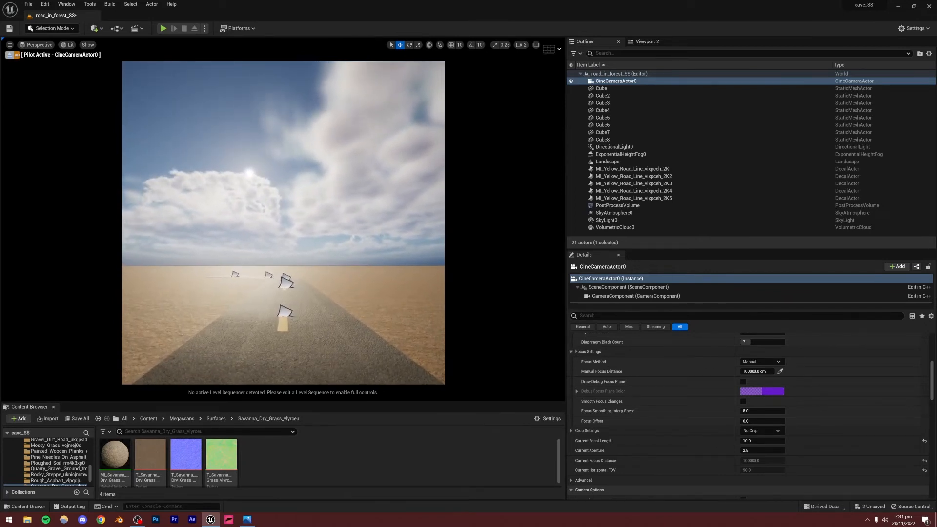
pyautogui.click(247, 520)
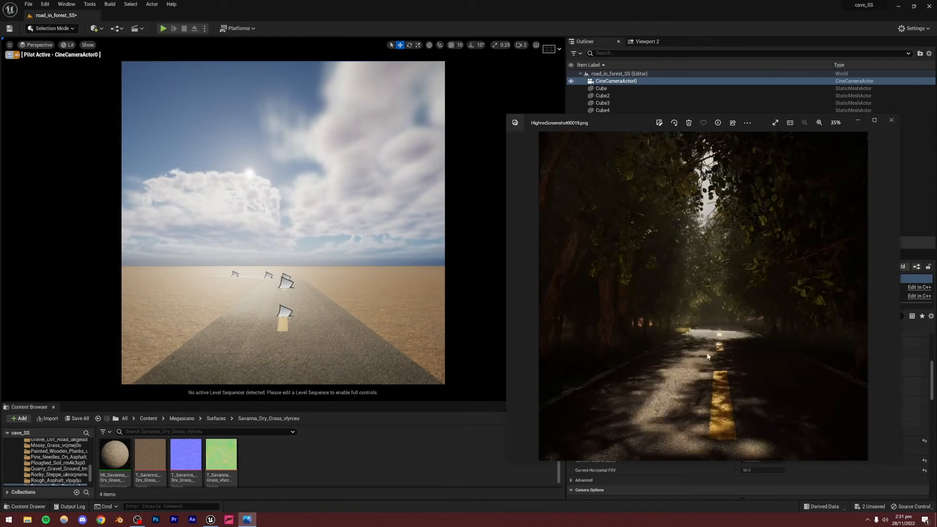
pyautogui.click(346, 143)
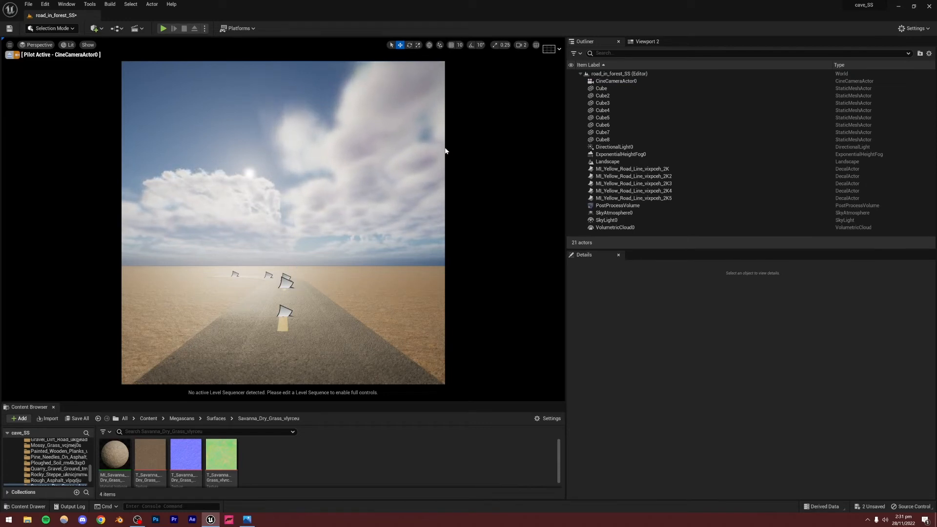
# - Lock the cine camera's actor movement and deselect it
pyautogui.rightClick(615, 81)
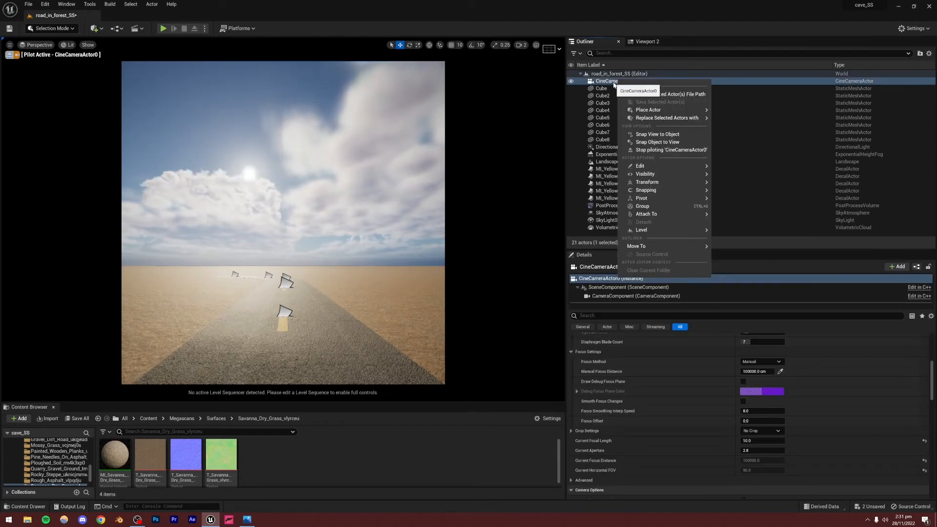
pyautogui.moveTo(643, 183)
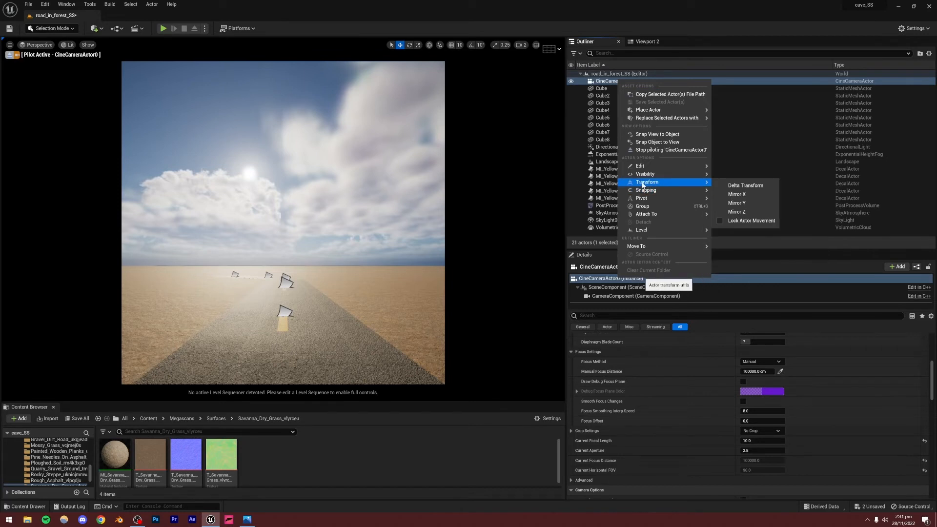
pyautogui.click(729, 221)
pyautogui.click(312, 267)
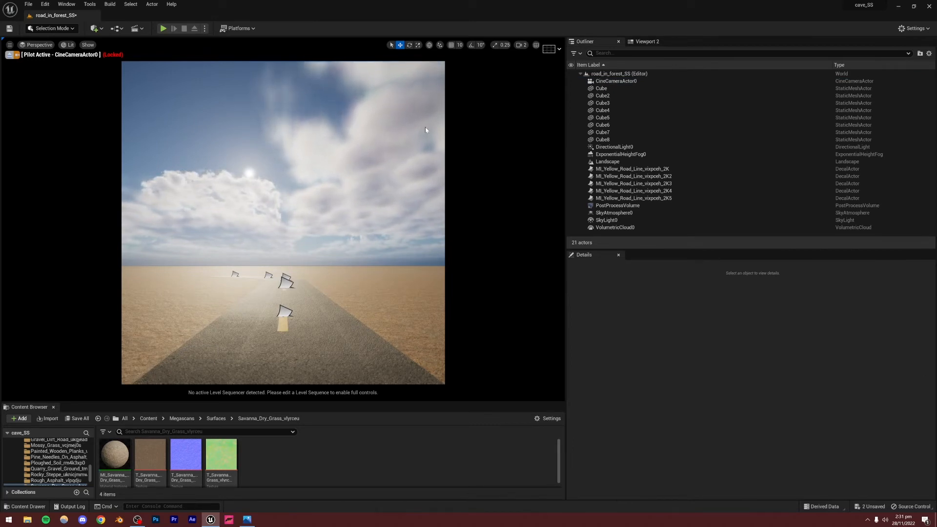
# - Stop piloting the cine camera, view it from outside, and reselect it to show its preview above the road
pyautogui.rightClick(606, 83)
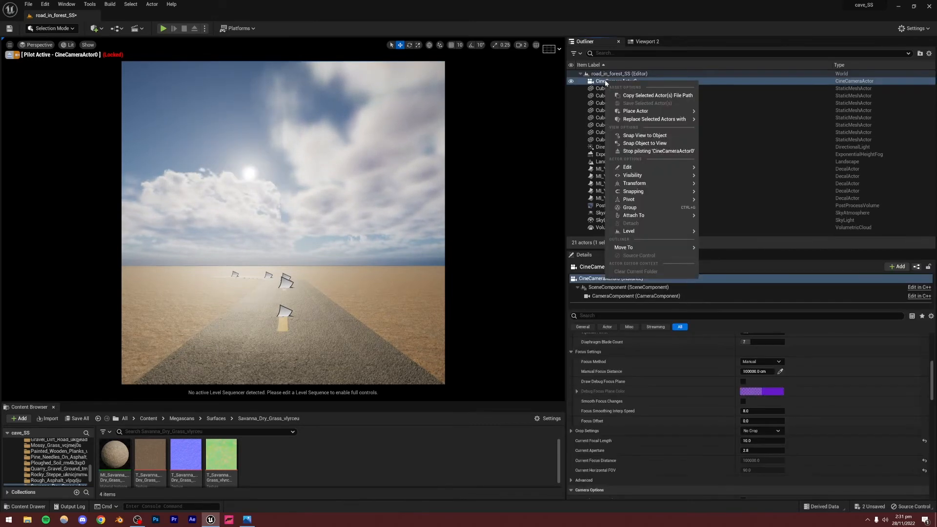
pyautogui.click(628, 152)
pyautogui.moveTo(368, 241); pyautogui.dragTo(342, 313, button='right')
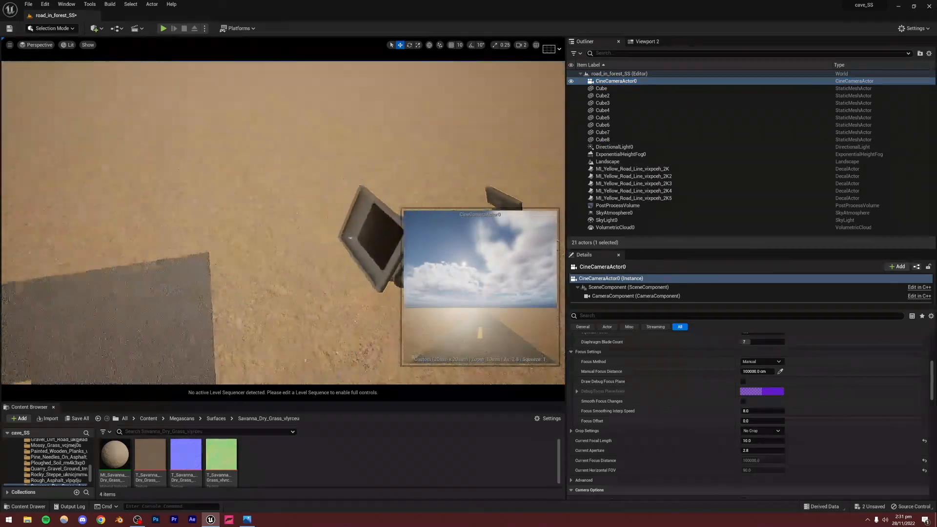
pyautogui.moveTo(335, 268); pyautogui.dragTo(269, 224, button='right')
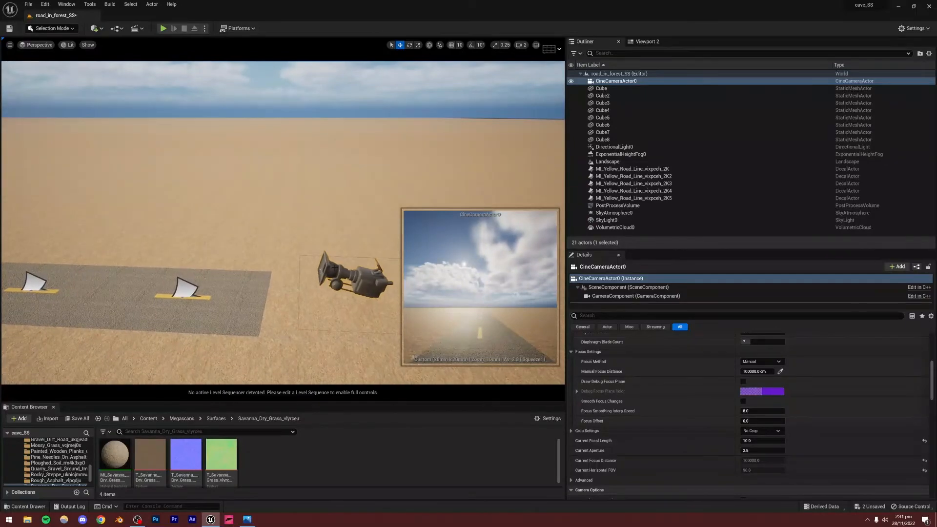
pyautogui.moveTo(364, 283); pyautogui.dragTo(413, 302, button='right')
pyautogui.click(235, 168)
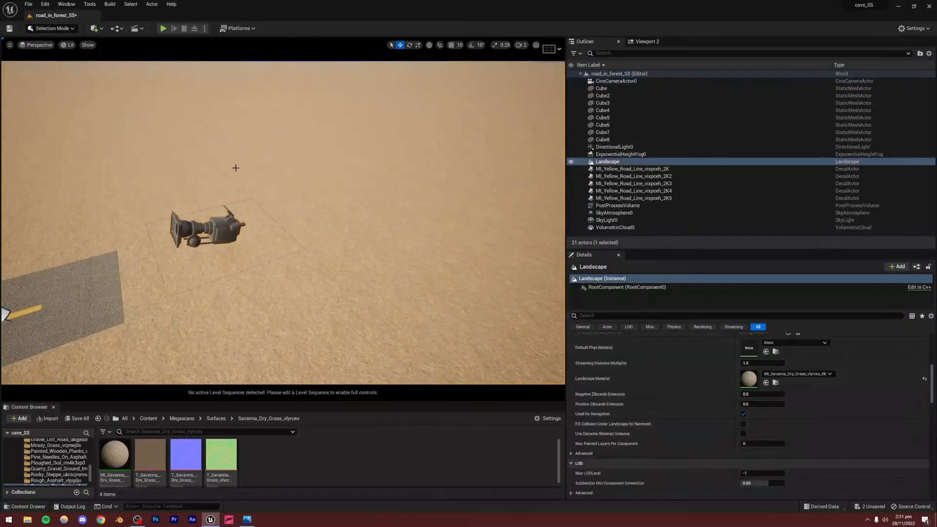
pyautogui.click(229, 227)
pyautogui.moveTo(311, 167); pyautogui.dragTo(221, 200, button='right')
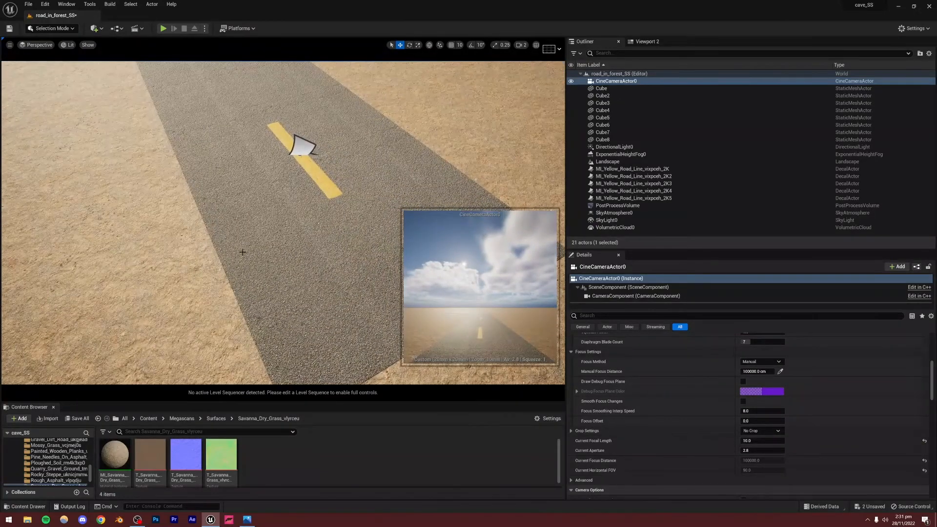
# - Examine the pavement edge in the reference image HighresScreenshot00019.png and return to the road scene
pyautogui.click(249, 520)
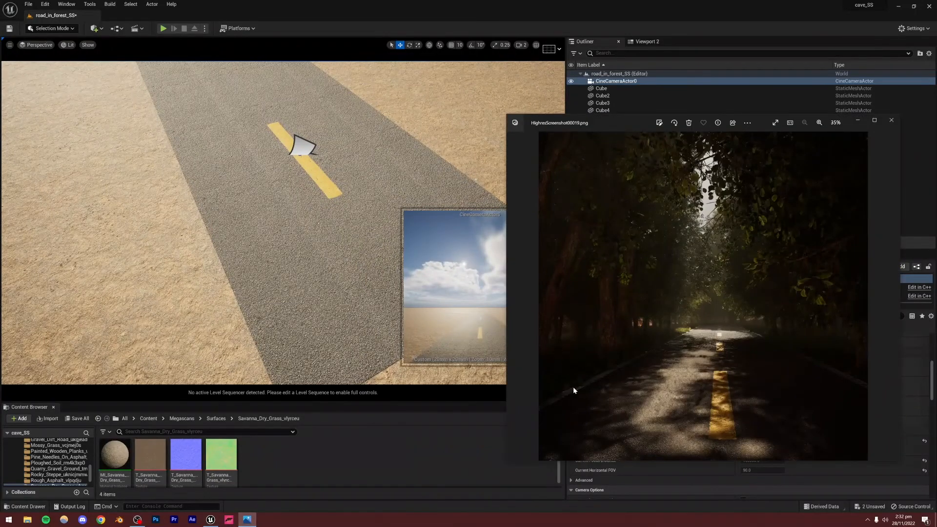
pyautogui.scroll(5, 573, 390)
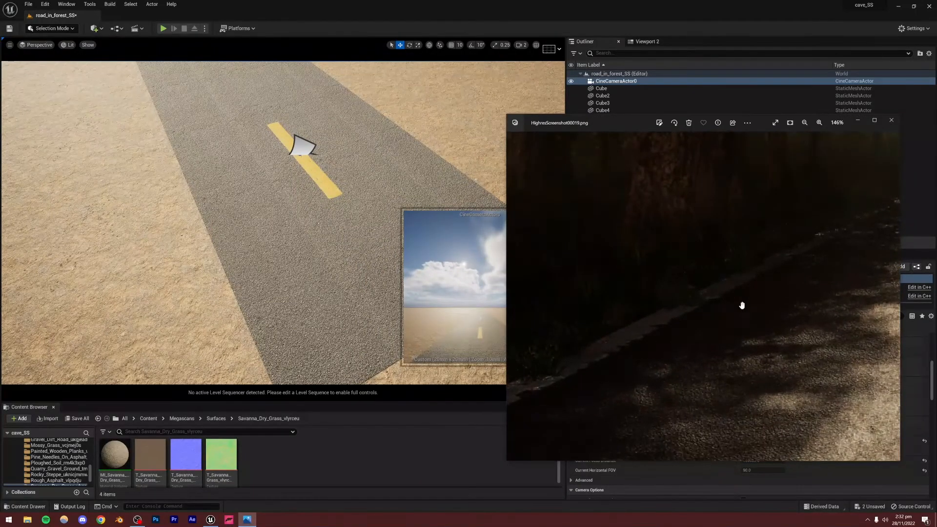
pyautogui.scroll(-5, 742, 305)
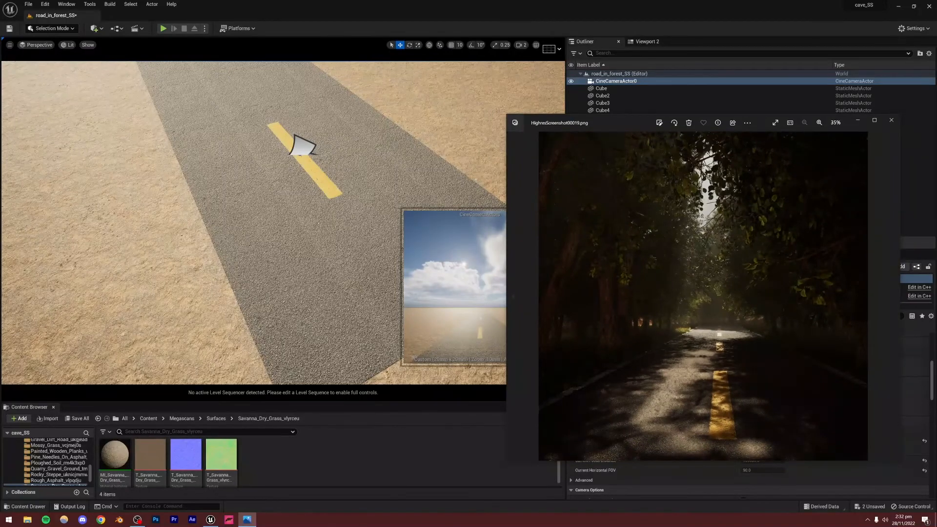
pyautogui.click(153, 226)
pyautogui.click(256, 323)
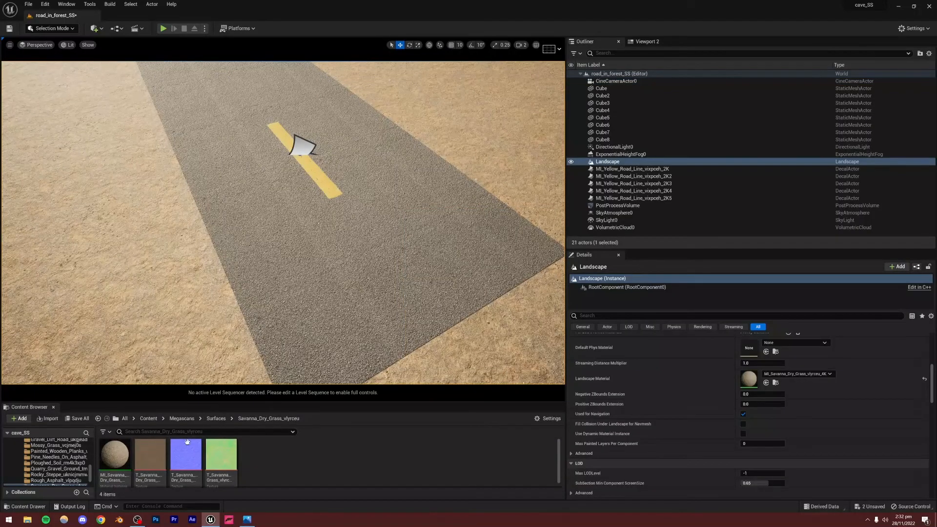
# - Open Quixel Bridge and search its library for "road", browsing to the road marking assets
pyautogui.click(19, 418)
pyautogui.click(41, 169)
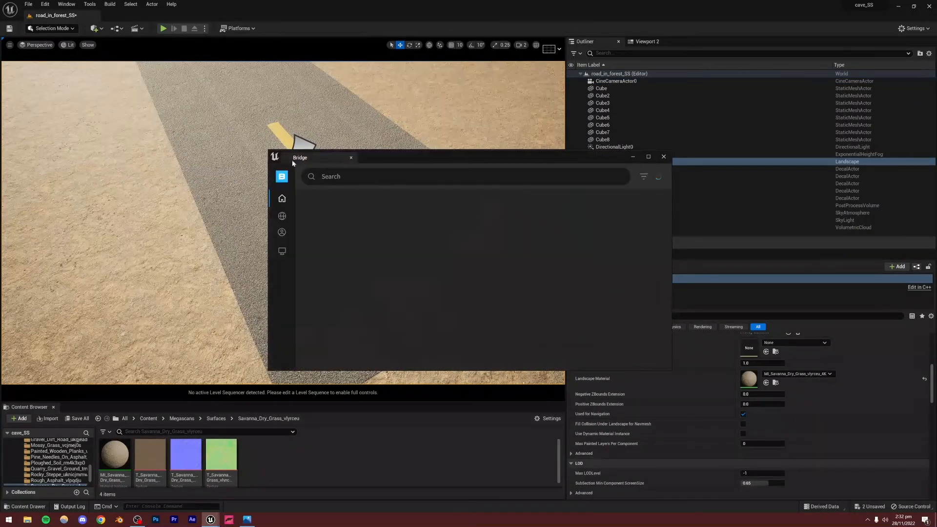
pyautogui.click(341, 176)
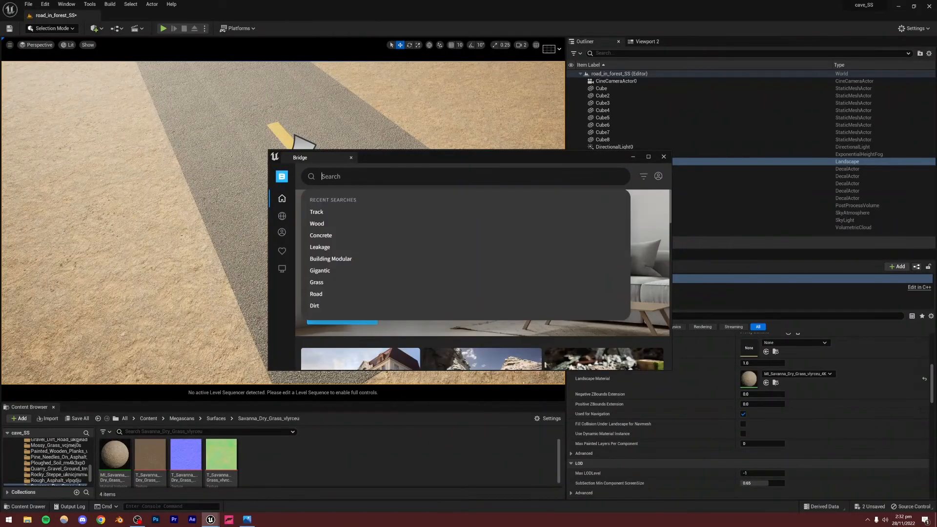
pyautogui.write('road')
pyautogui.press('Return')
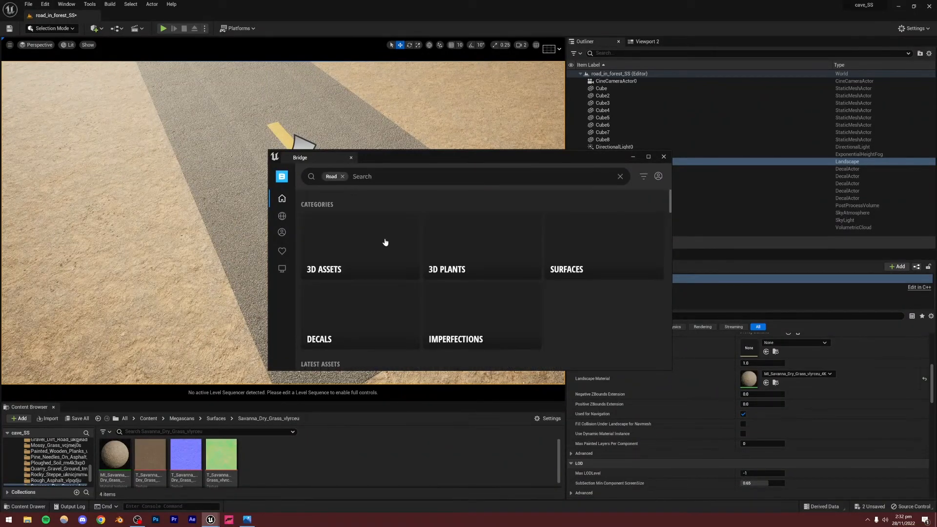
pyautogui.scroll(-6, 543, 262)
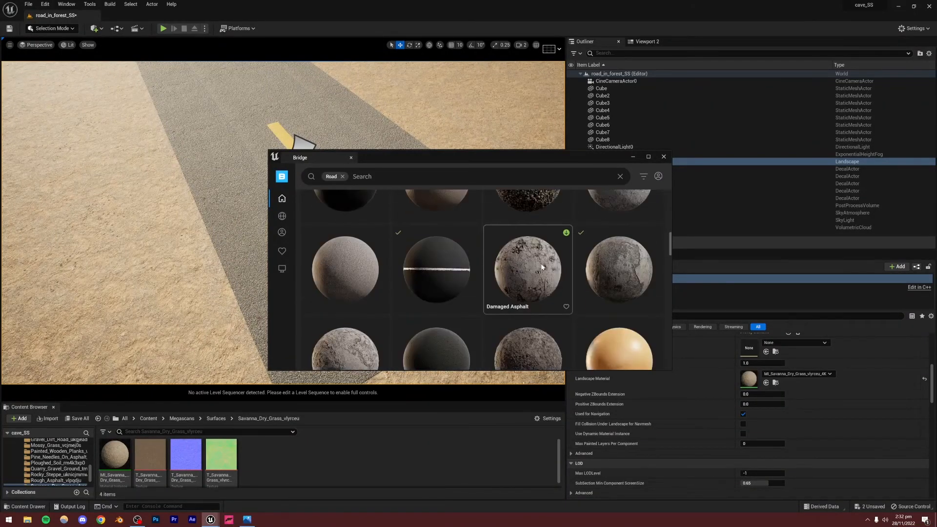
# - Add the Road Marking Line decal to the project at Medium Quality and close Bridge
pyautogui.click(416, 276)
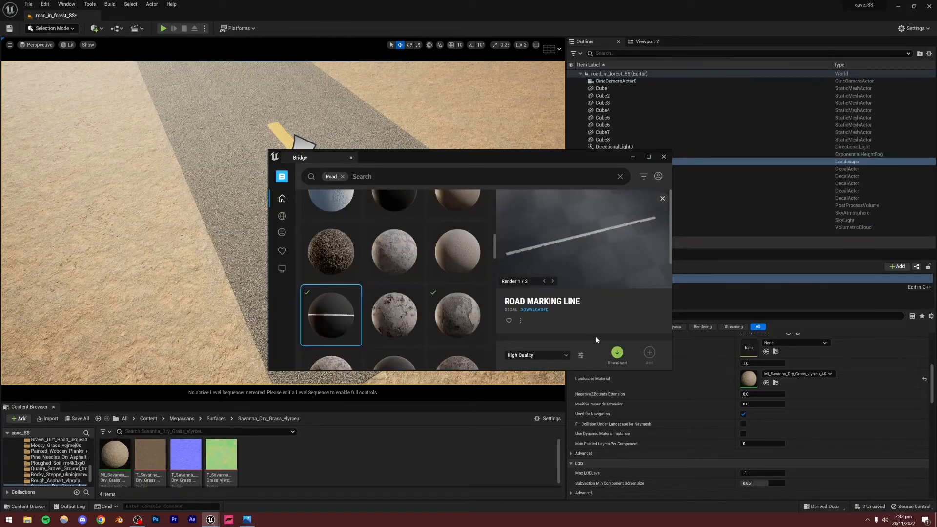
pyautogui.click(556, 355)
pyautogui.click(528, 323)
pyautogui.click(649, 353)
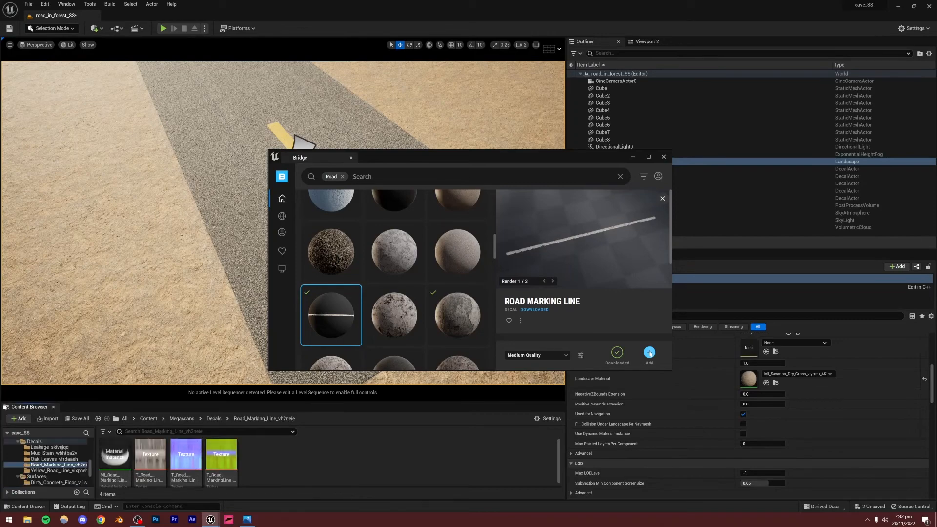
pyautogui.click(663, 157)
# - Place the MI_Road_Marking_Line decal in the scene along the road's edge, near the cine camera
pyautogui.moveTo(99, 475); pyautogui.dragTo(168, 111)
pyautogui.moveTo(283, 220); pyautogui.dragTo(375, 229, button='right')
pyautogui.moveTo(326, 190)
pyautogui.mouseDown(button='right')
pyautogui.moveTo(293, 196)
pyautogui.moveTo(327, 191)
pyautogui.mouseUp(button='right')
# - Scale the road marking decal down across its width into a thin white line along the road's edge
pyautogui.click(418, 45)
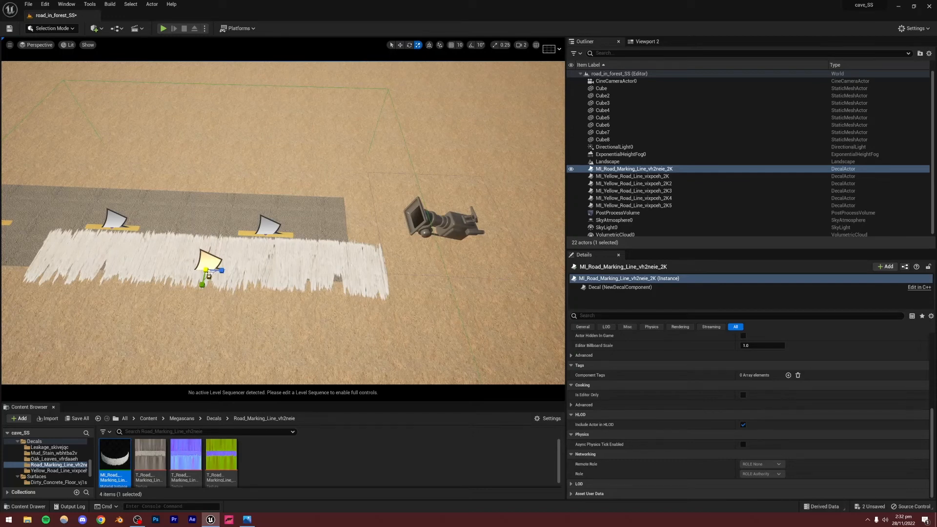
pyautogui.moveTo(208, 275)
pyautogui.mouseDown()
pyautogui.moveTo(191, 285)
pyautogui.moveTo(215, 280)
pyautogui.moveTo(204, 280)
pyautogui.mouseUp()
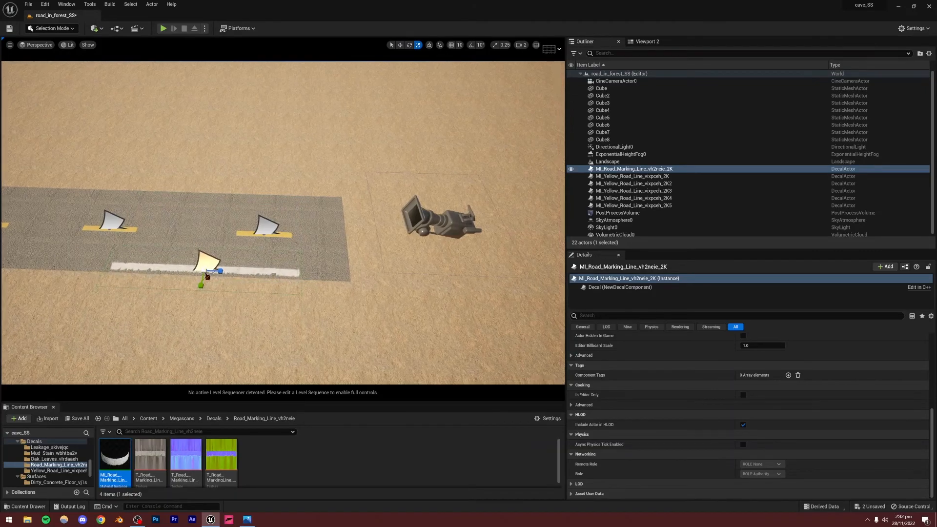
pyautogui.moveTo(283, 223); pyautogui.dragTo(128, 219, button='right')
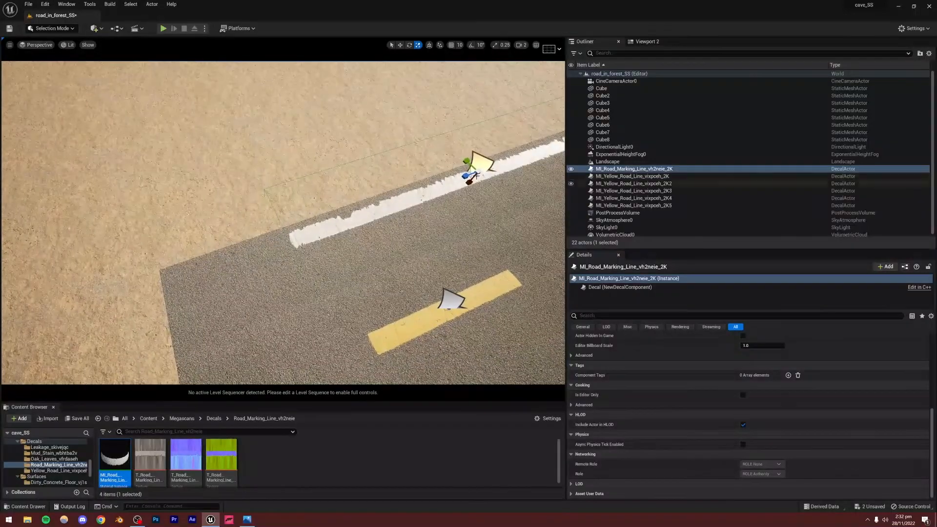
pyautogui.moveTo(475, 175); pyautogui.dragTo(469, 167)
pyautogui.click(392, 184)
pyautogui.click(386, 204)
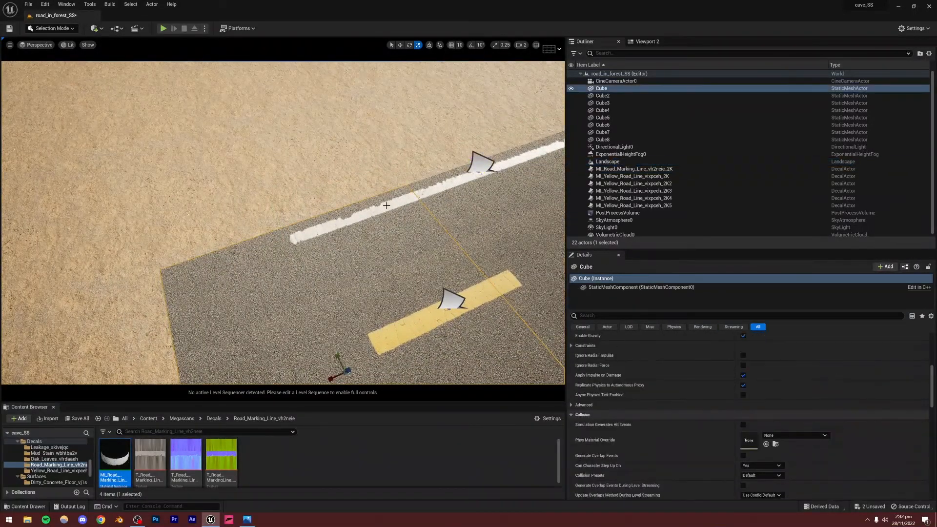
# - Move the white marking line along the road's edge so it starts at the near end of the asphalt, and deselect it
pyautogui.click(482, 172)
pyautogui.click(400, 45)
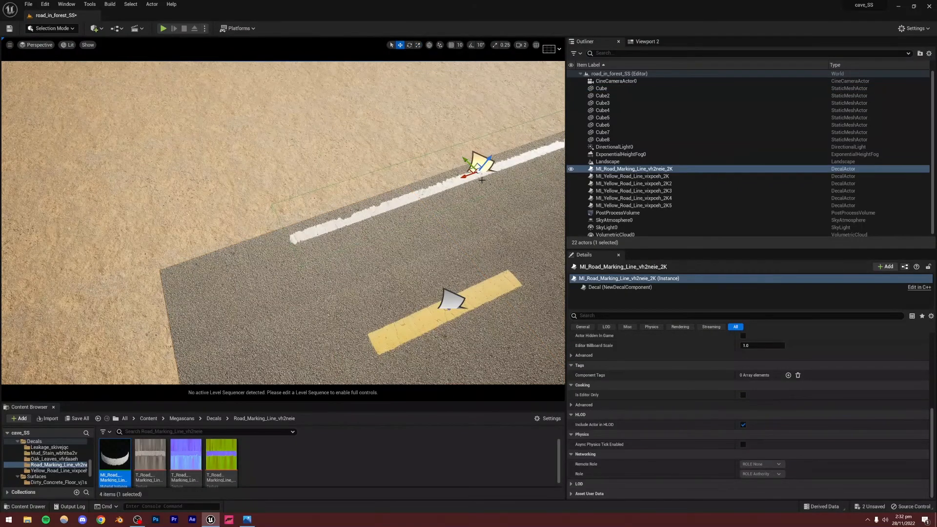
pyautogui.moveTo(461, 173); pyautogui.dragTo(364, 203)
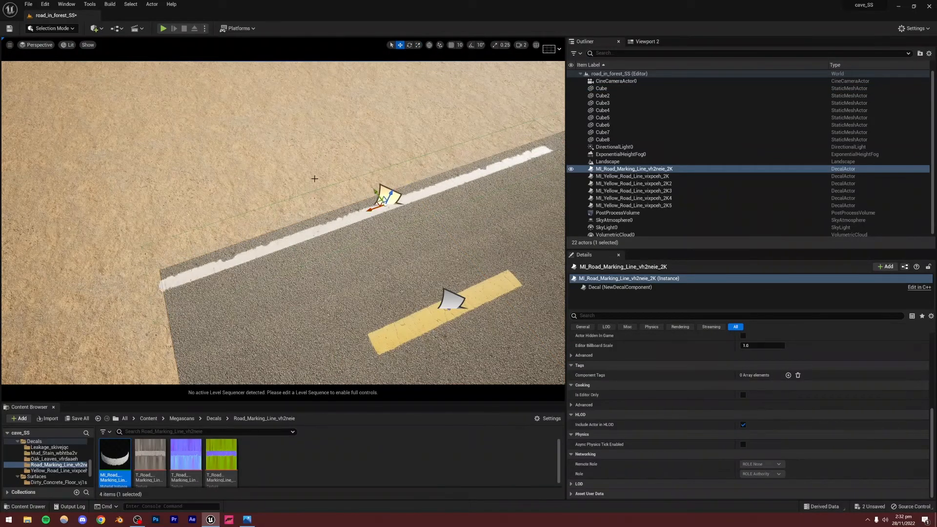
pyautogui.click(362, 216)
pyautogui.click(355, 223)
pyautogui.click(339, 160)
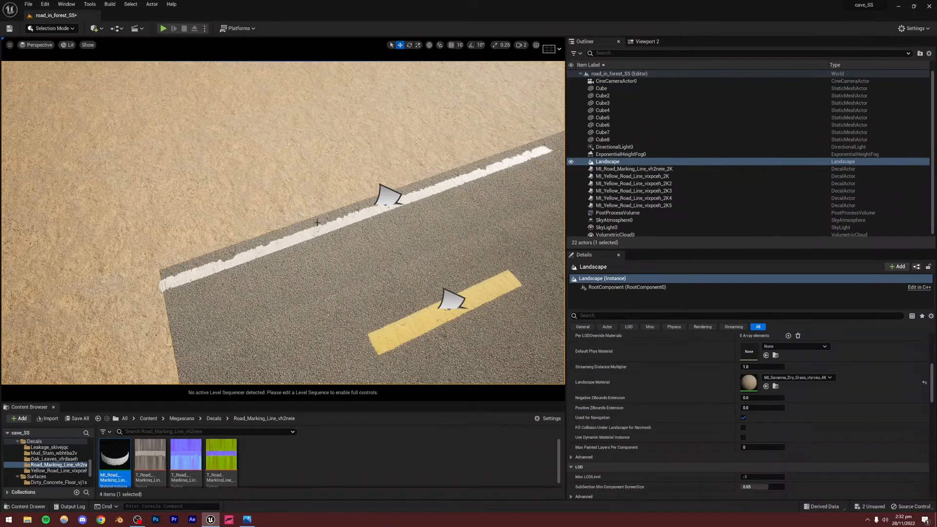
# - Add a cube shape and position it over the white marking line as a projection test
pyautogui.click(97, 28)
pyautogui.moveTo(115, 105)
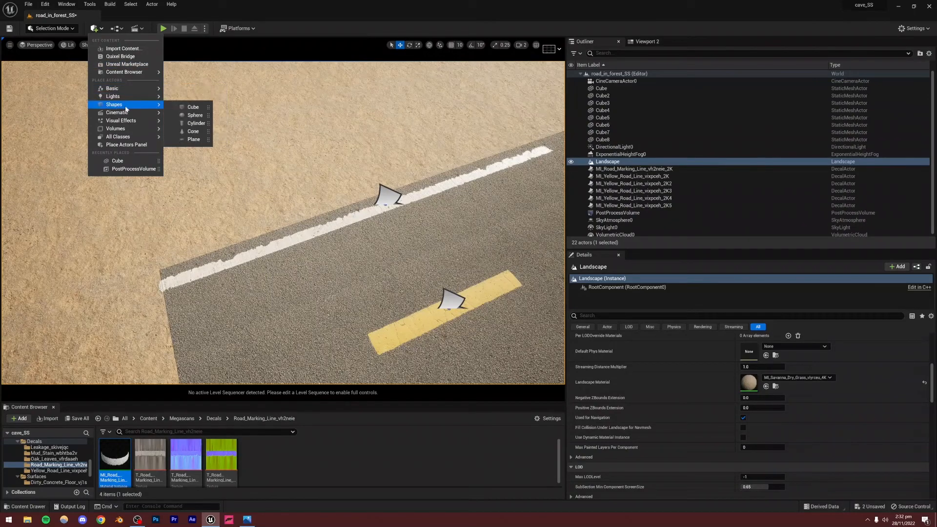
pyautogui.click(191, 107)
pyautogui.moveTo(214, 225); pyautogui.dragTo(216, 224, button='right')
pyautogui.moveTo(218, 282); pyautogui.dragTo(333, 193)
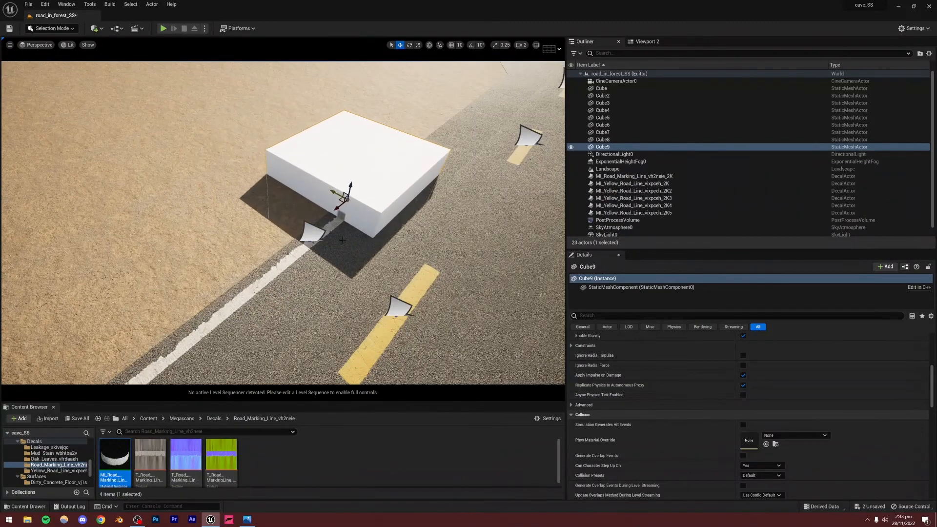
# - Lower the test cube toward the road surface and inspect how the marking decal projects onto it
pyautogui.moveTo(333, 192); pyautogui.dragTo(383, 195, button='right')
pyautogui.press('w')
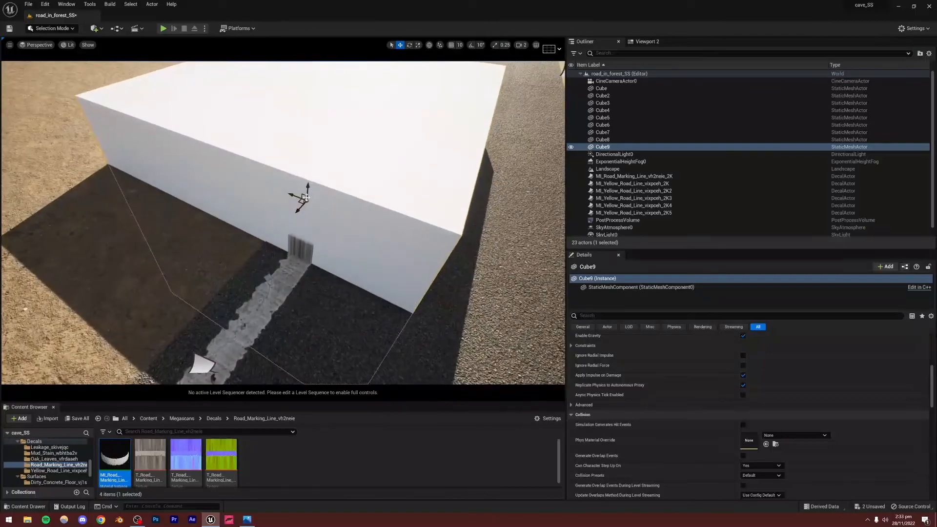
pyautogui.moveTo(309, 181); pyautogui.dragTo(305, 214)
pyautogui.press('d')
pyautogui.moveTo(306, 214)
pyautogui.mouseDown(button='right')
pyautogui.moveTo(207, 232)
pyautogui.moveTo(341, 186)
pyautogui.moveTo(302, 209)
pyautogui.mouseUp(button='right')
pyautogui.press('a')
pyautogui.press('d')
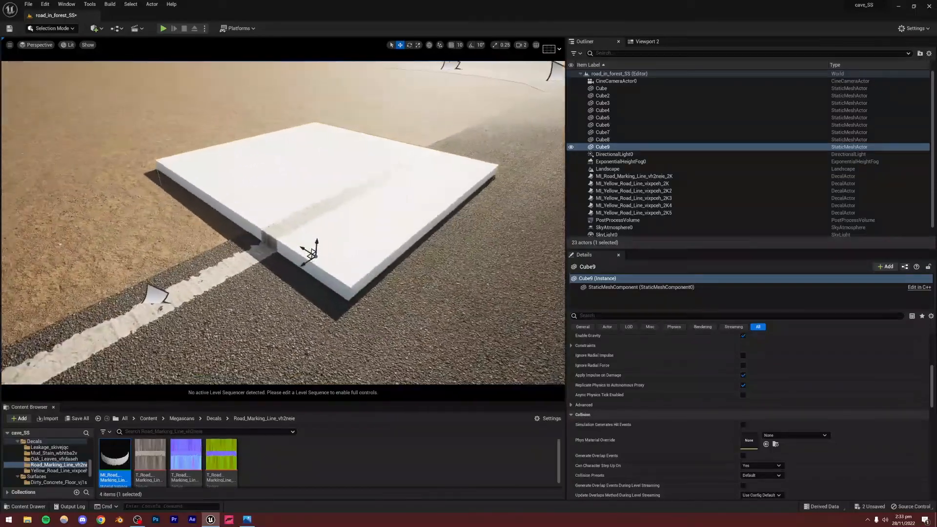
# - Lower the white marking decal below the road surface so it no longer projects onto the cube's top
pyautogui.click(145, 292)
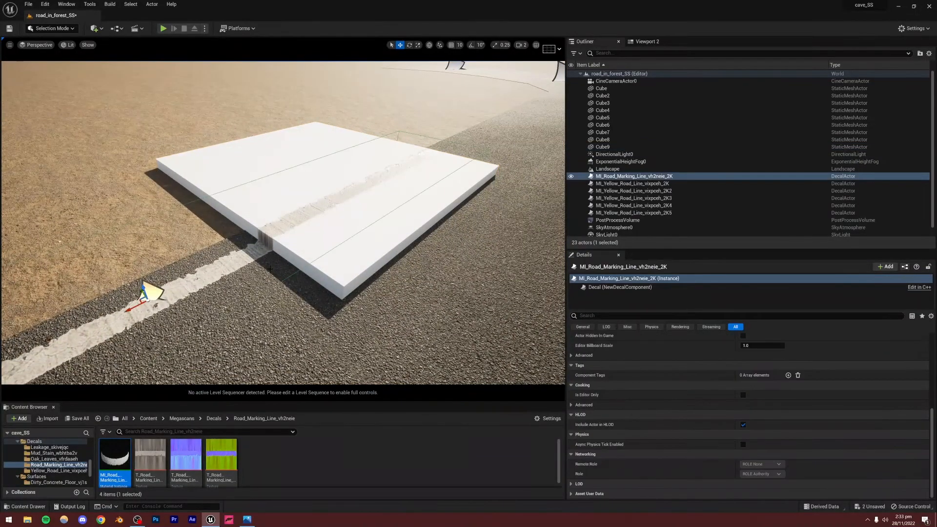
pyautogui.moveTo(145, 293); pyautogui.dragTo(147, 211, button='right')
pyautogui.press('s')
pyautogui.press('q')
pyautogui.moveTo(254, 288); pyautogui.dragTo(255, 291, button='right')
pyautogui.press('e')
pyautogui.press('w')
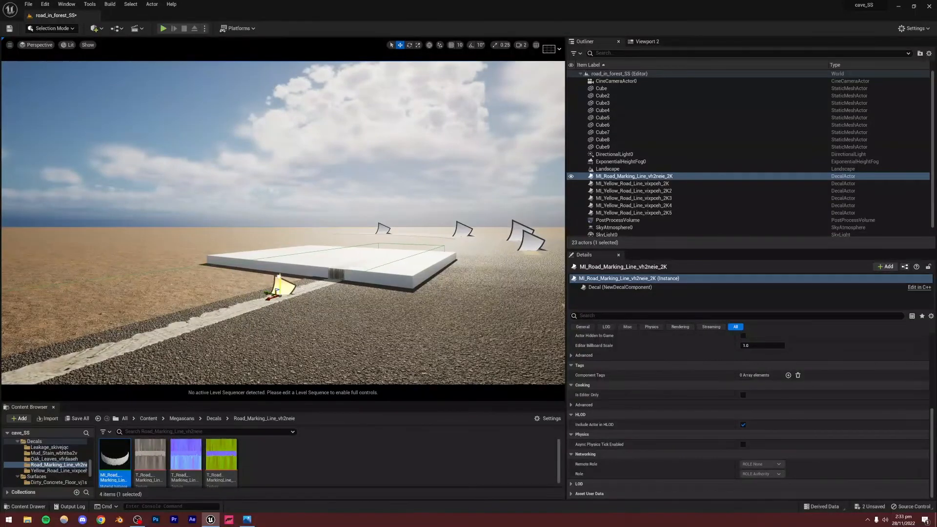
pyautogui.moveTo(279, 276); pyautogui.dragTo(288, 298)
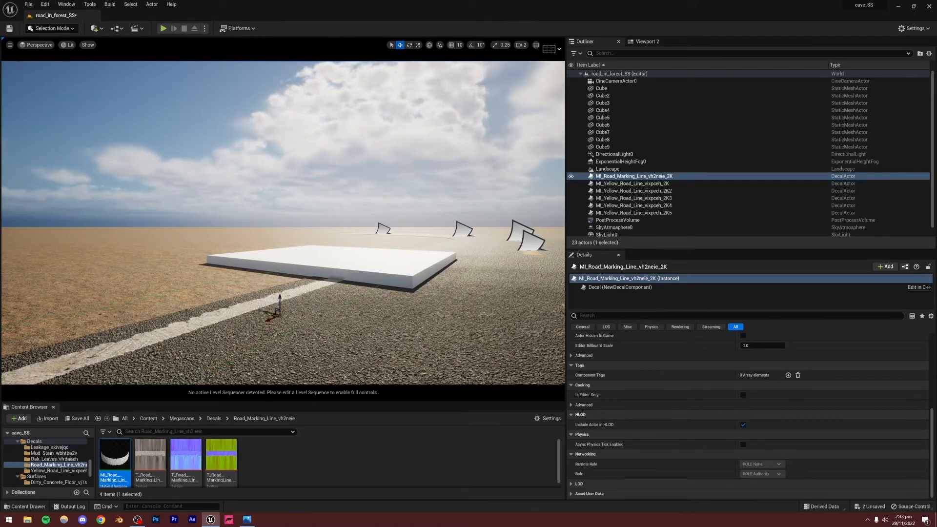
pyautogui.moveTo(280, 297); pyautogui.dragTo(281, 300)
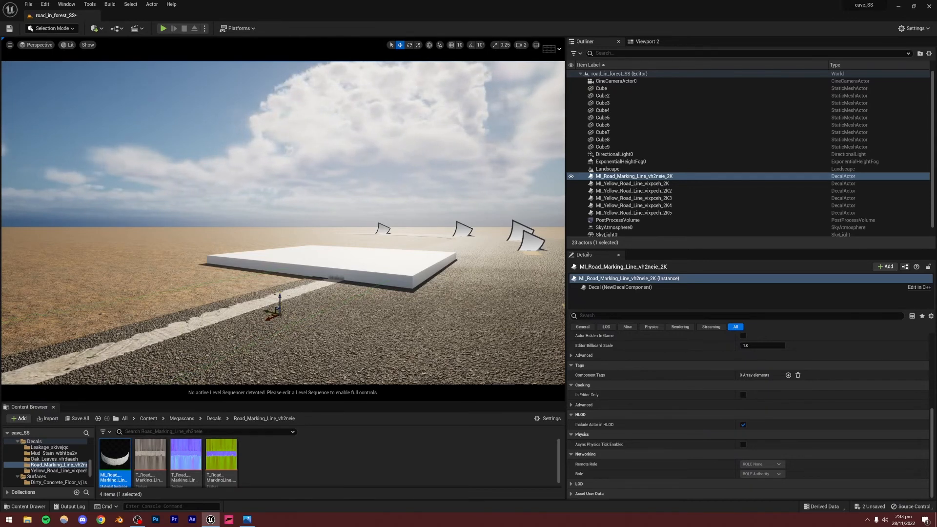
# - Deselect the marking decal and delete the test cube from the road
pyautogui.click(317, 327)
pyautogui.press('Escape')
pyautogui.moveTo(317, 327); pyautogui.dragTo(336, 326, button='right')
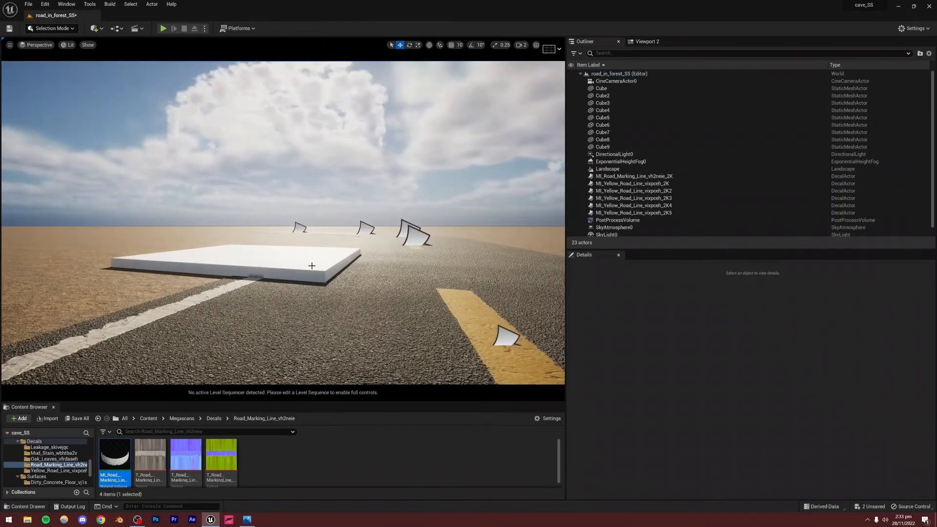
pyautogui.click(311, 265)
pyautogui.press('Delete')
# - Select the white marking decal, fine-tune its scale across the road, and deselect it
pyautogui.moveTo(294, 282); pyautogui.dragTo(454, 210, button='right')
pyautogui.press('s')
pyautogui.click(288, 238)
pyautogui.press('a')
pyautogui.click(325, 221)
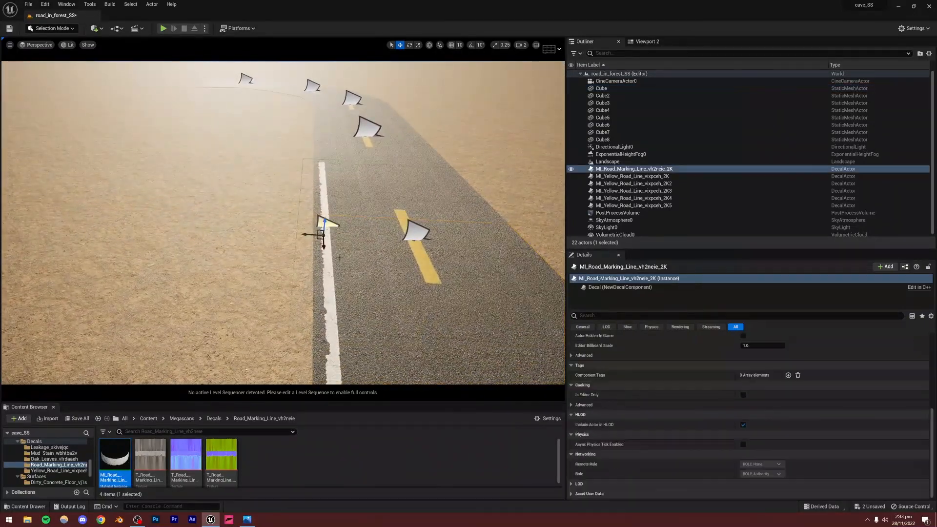
pyautogui.moveTo(312, 221); pyautogui.dragTo(305, 220, button='right')
pyautogui.press('d')
pyautogui.press('r')
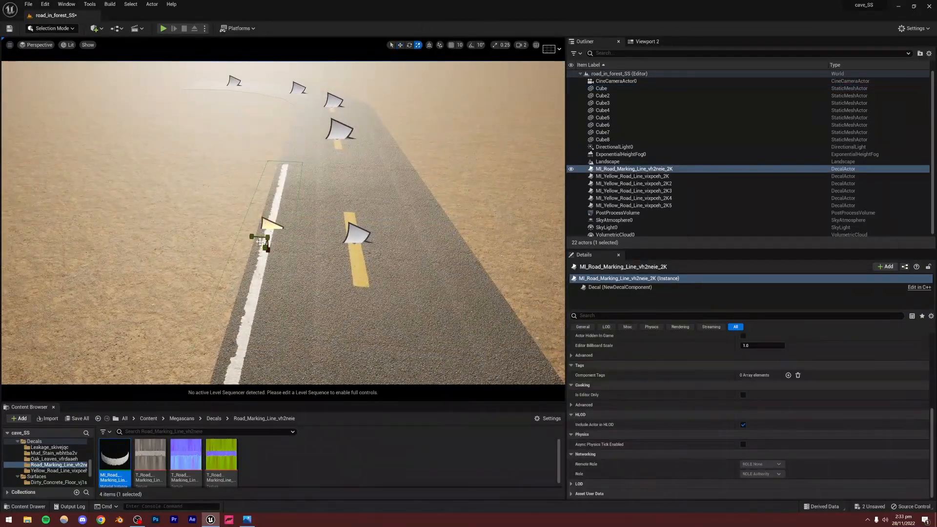
pyautogui.moveTo(252, 238); pyautogui.dragTo(248, 239)
pyautogui.click(233, 248)
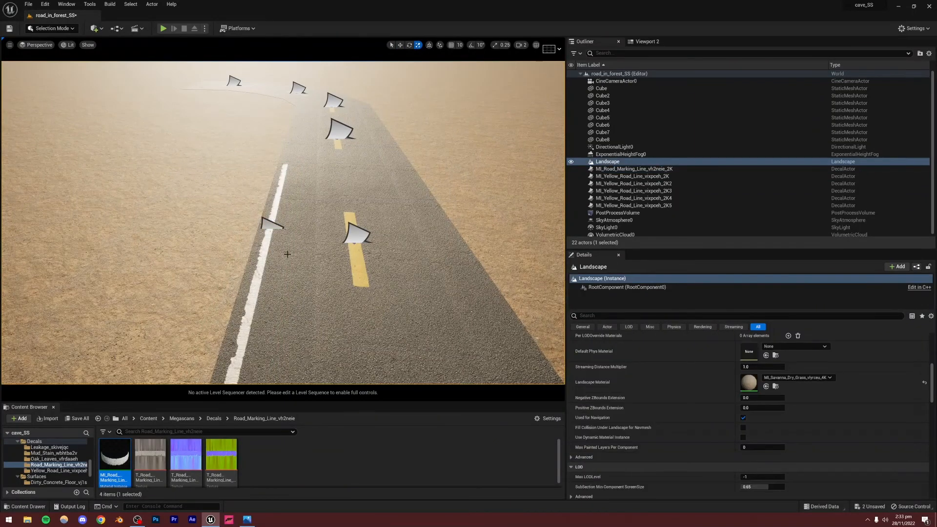
# - Duplicate the white marking decal across the road and place the copy along the opposite edge
pyautogui.press('s')
pyautogui.moveTo(233, 248); pyautogui.dragTo(249, 264, button='right')
pyautogui.click(282, 204)
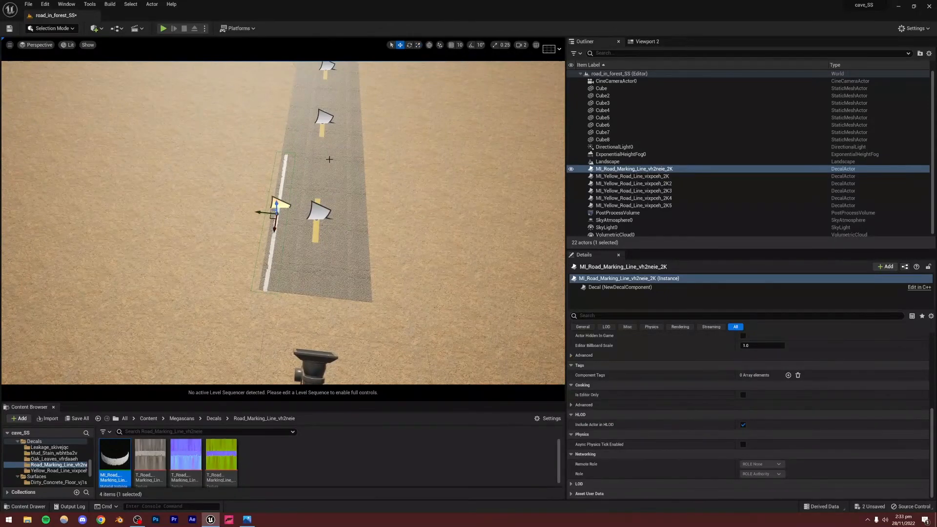
pyautogui.keyDown('alt'); pyautogui.moveTo(257, 215); pyautogui.dragTo(340, 215); pyautogui.keyUp('alt')
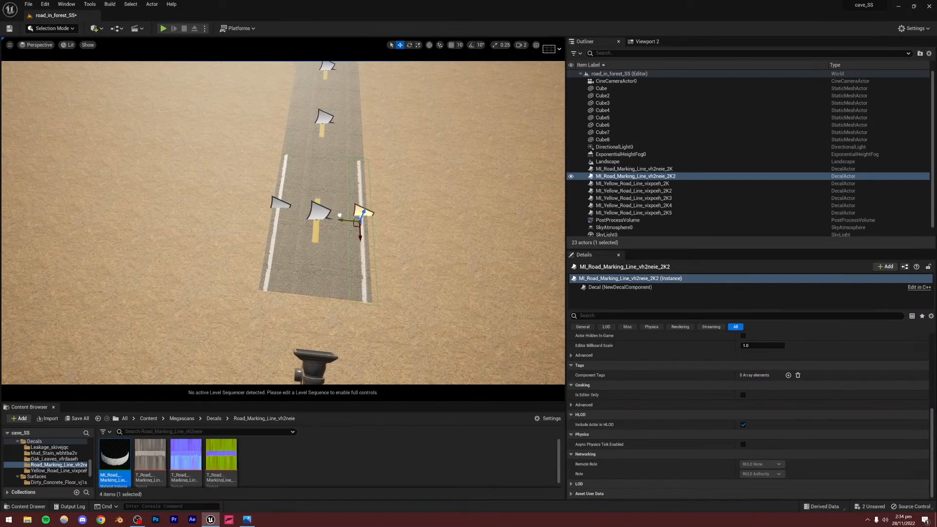
# - Duplicate both edge marking decals together and place the new pair farther down the road
pyautogui.moveTo(342, 220); pyautogui.dragTo(316, 211, button='right')
pyautogui.press('d')
pyautogui.press('a')
pyautogui.keyDown('ctrl'); pyautogui.click(384, 233); pyautogui.keyUp('ctrl')
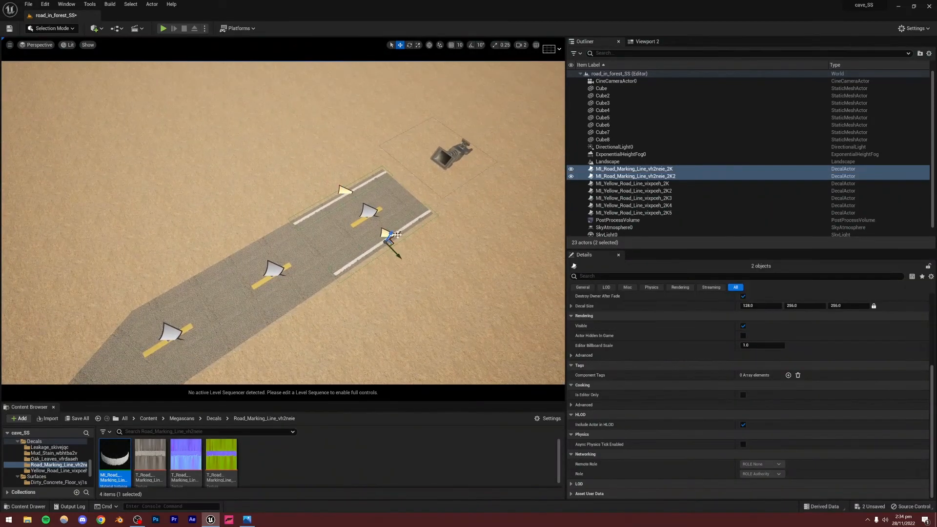
pyautogui.keyDown('alt'); pyautogui.moveTo(398, 235); pyautogui.dragTo(217, 269); pyautogui.keyUp('alt')
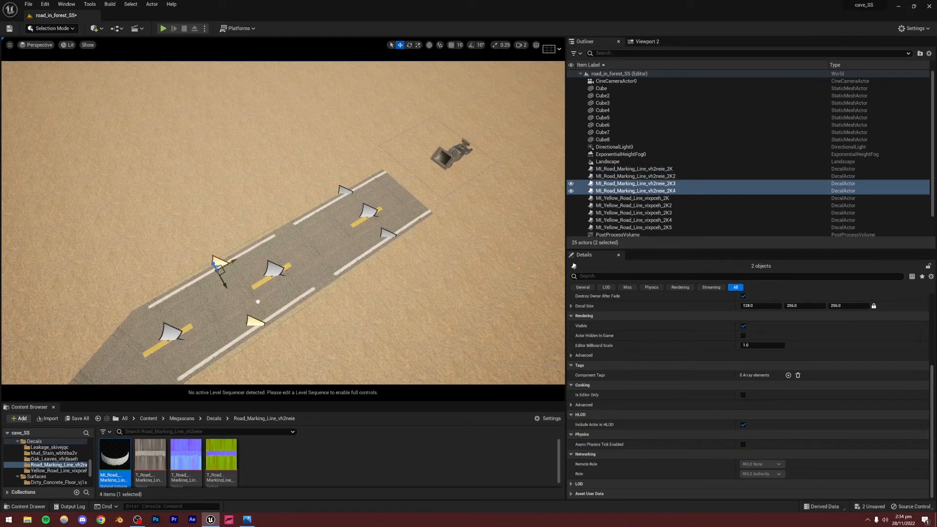
# - Nudge the duplicated pair of edge markings along the road to line up their ends with the first pair
pyautogui.moveTo(268, 296); pyautogui.dragTo(343, 286, button='right')
pyautogui.press('w')
pyautogui.press('s')
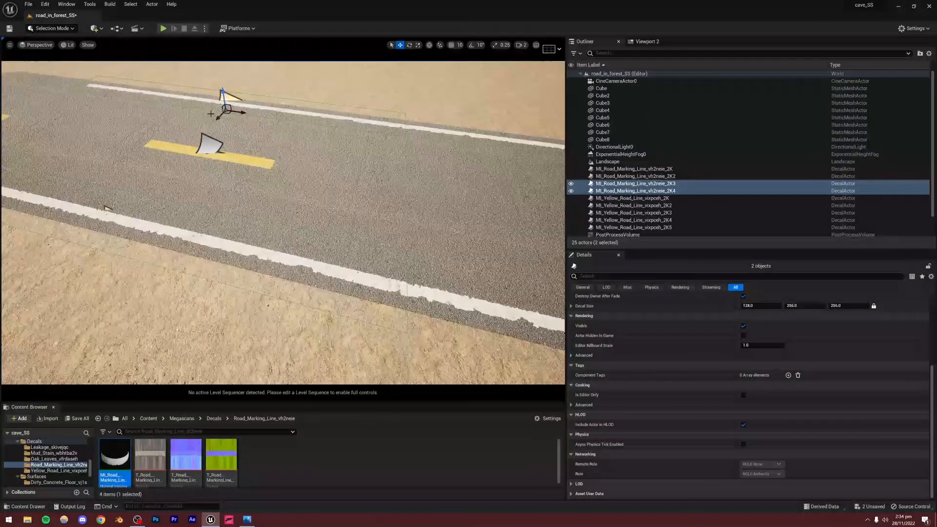
pyautogui.moveTo(243, 112)
pyautogui.mouseDown()
pyautogui.moveTo(222, 110)
pyautogui.moveTo(241, 106)
pyautogui.mouseUp()
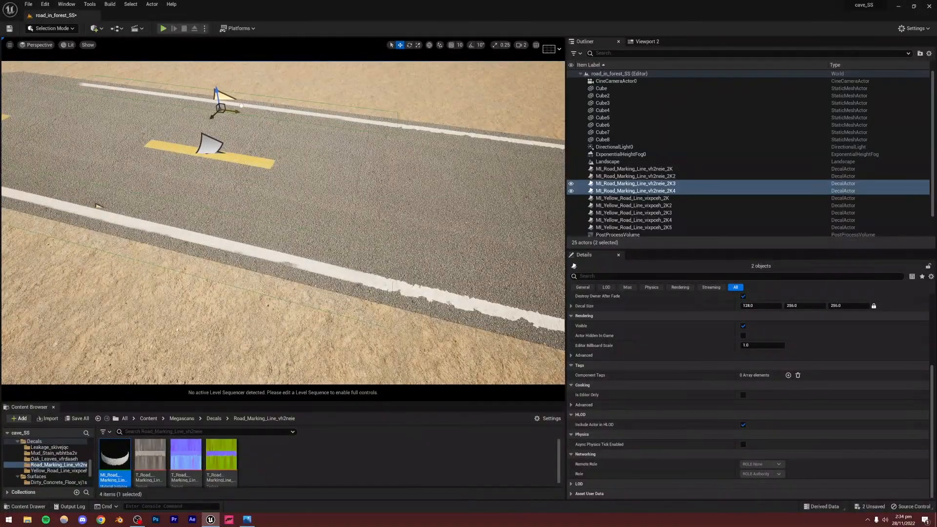
# - Duplicate the last pair of white edge markings farther down the road and rotate the copies toward the bend
pyautogui.press('s')
pyautogui.moveTo(347, 249)
pyautogui.mouseDown(button='right')
pyautogui.moveTo(310, 239)
pyautogui.moveTo(298, 250)
pyautogui.moveTo(345, 247)
pyautogui.mouseUp(button='right')
pyautogui.press('w')
pyautogui.press('a')
pyautogui.press('s')
pyautogui.keyDown('alt'); pyautogui.moveTo(445, 175); pyautogui.dragTo(286, 183); pyautogui.keyUp('alt')
pyautogui.press('r')
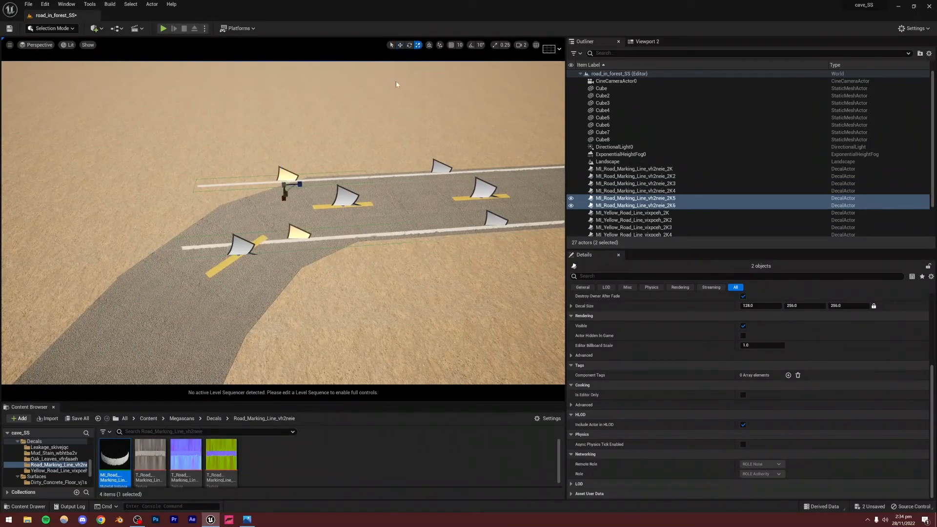
pyautogui.click(409, 46)
pyautogui.moveTo(275, 199)
pyautogui.mouseDown()
pyautogui.moveTo(294, 199)
pyautogui.moveTo(282, 199)
pyautogui.mouseUp()
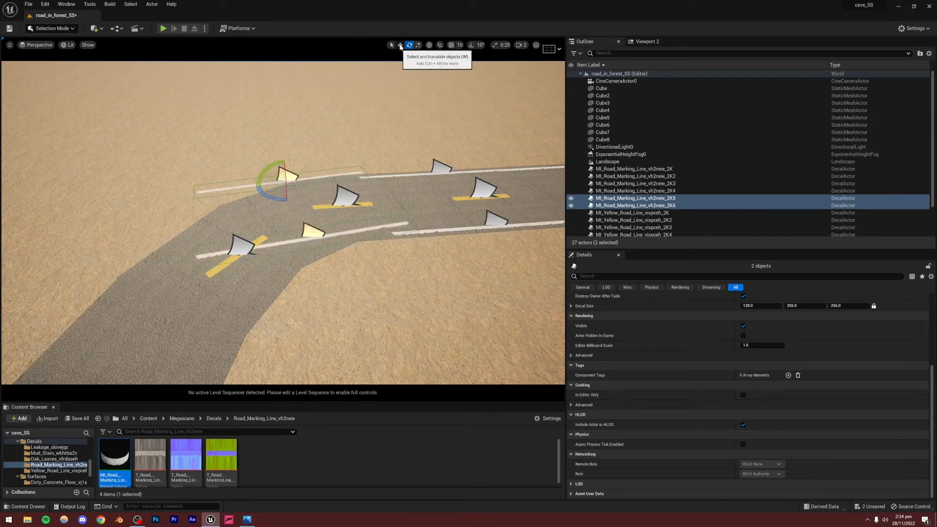
# - Shorten the new marking on the inner side of the bend and align it with the end of the preceding edge line
pyautogui.click(400, 45)
pyautogui.click(308, 238)
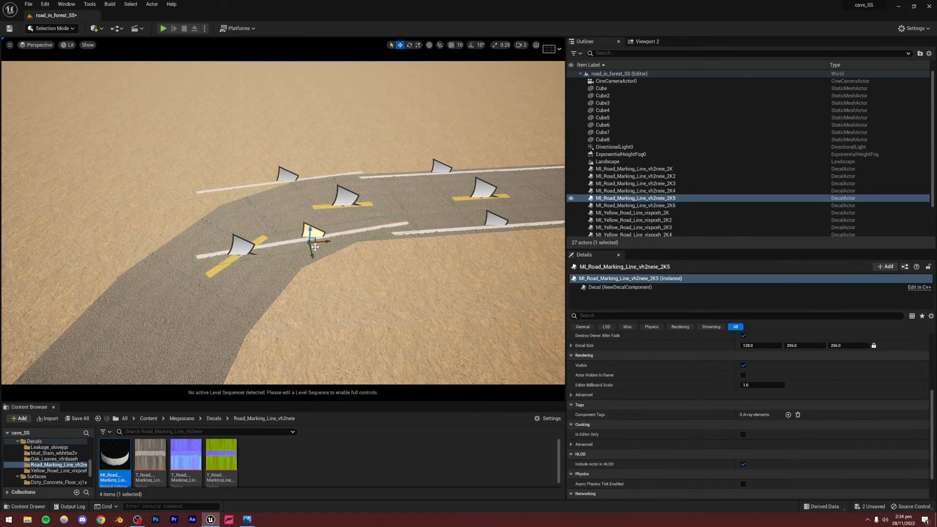
pyautogui.moveTo(315, 247); pyautogui.dragTo(297, 260)
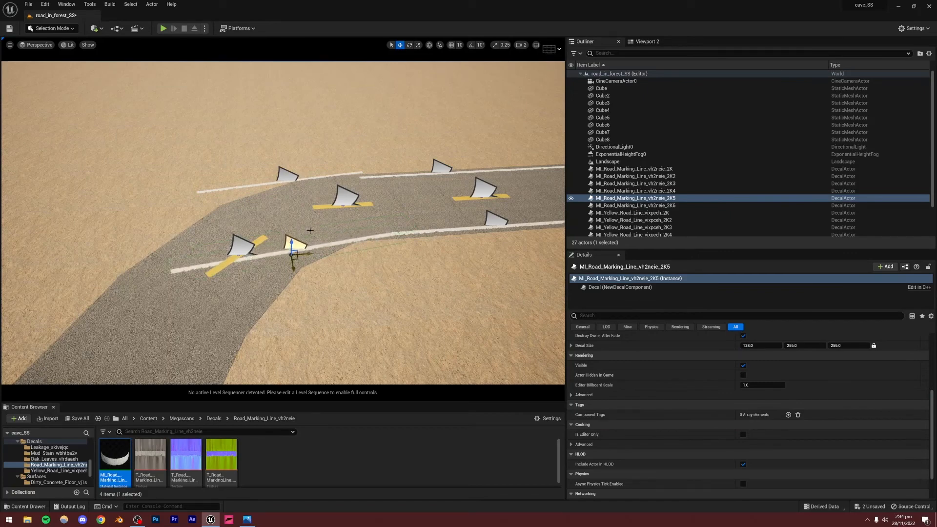
pyautogui.press('r')
pyautogui.moveTo(307, 253); pyautogui.dragTo(348, 257)
pyautogui.click(400, 45)
# - Shorten the new marking on the outer side of the bend and move it against the preceding edge line
pyautogui.click(287, 185)
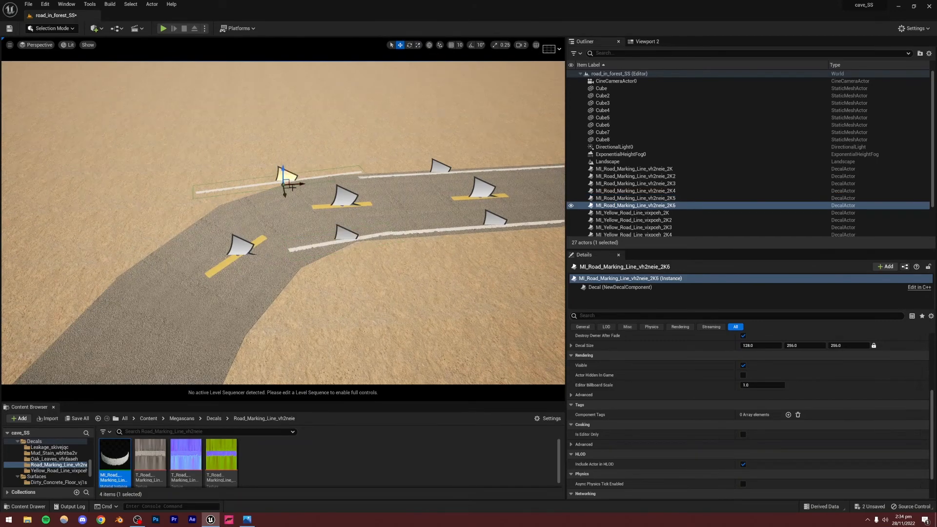
pyautogui.moveTo(287, 191); pyautogui.dragTo(301, 178)
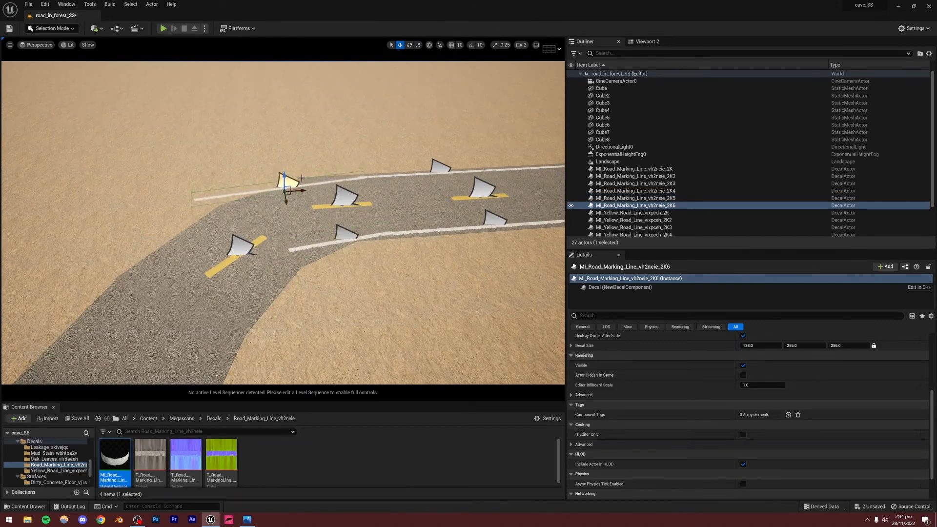
pyautogui.click(418, 45)
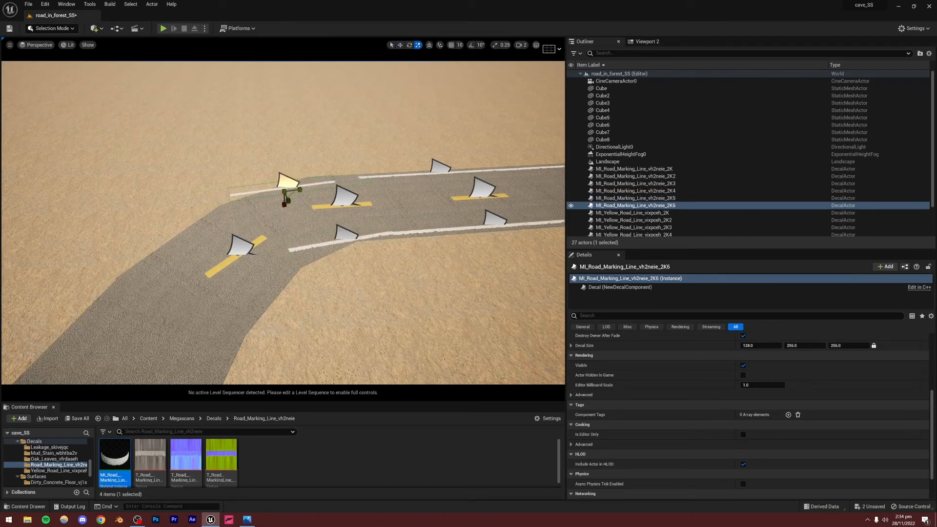
pyautogui.click(400, 45)
pyautogui.moveTo(286, 190); pyautogui.dragTo(317, 181)
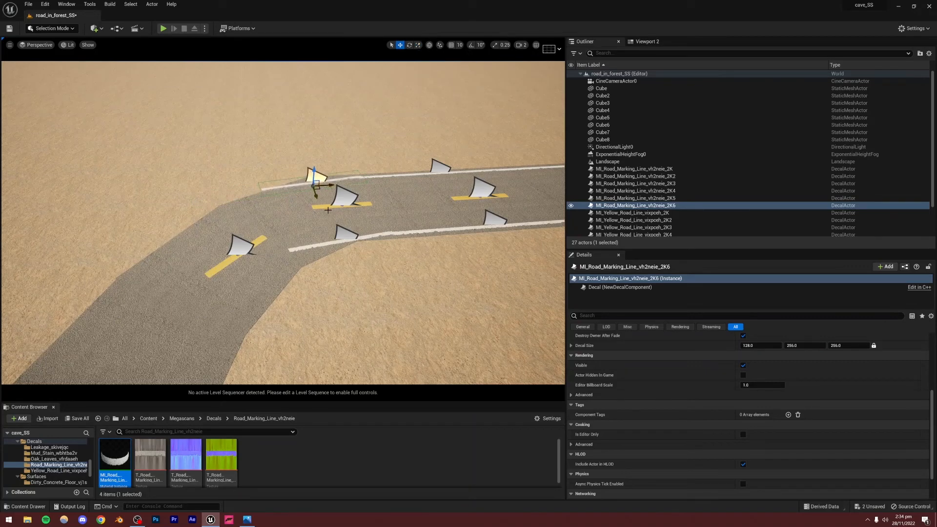
# - Rotate the outer marking to follow the road's outer edge and nudge it to join the preceding line
pyautogui.moveTo(328, 210); pyautogui.dragTo(377, 219, button='right')
pyautogui.press('r')
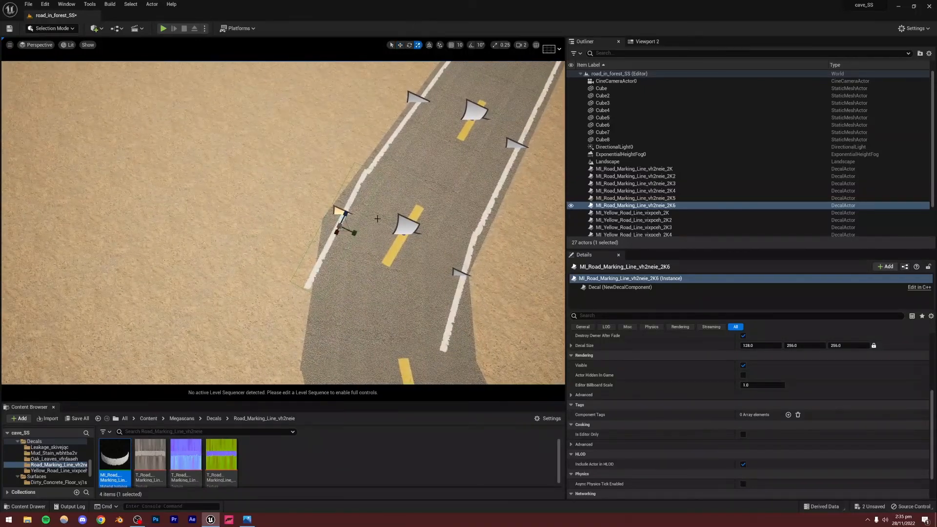
pyautogui.click(408, 44)
pyautogui.moveTo(344, 250); pyautogui.dragTo(358, 231)
pyautogui.click(400, 44)
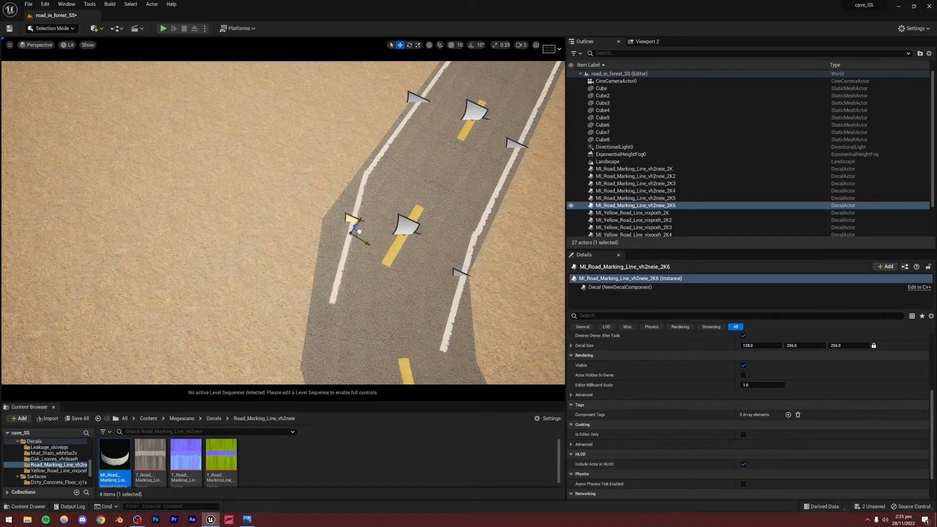
pyautogui.click(417, 45)
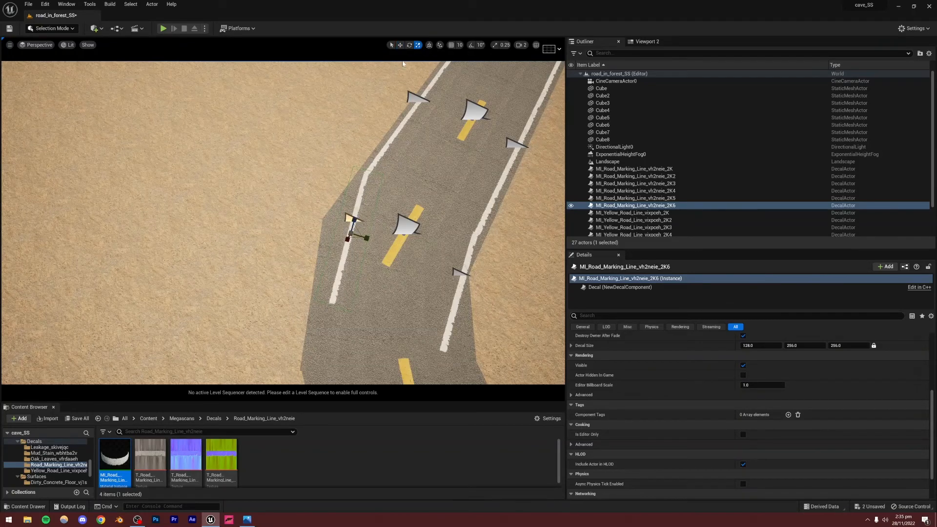
pyautogui.click(409, 44)
pyautogui.moveTo(362, 229); pyautogui.dragTo(365, 214)
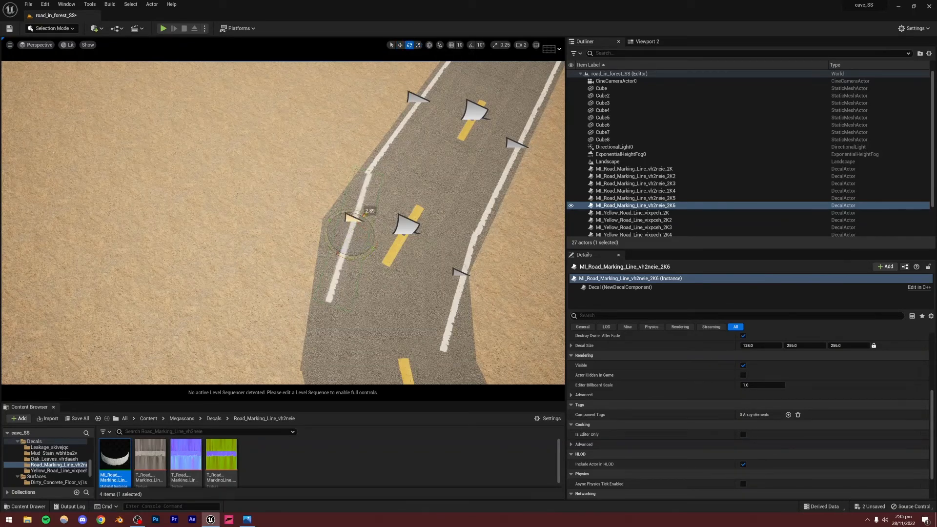
pyautogui.press('w')
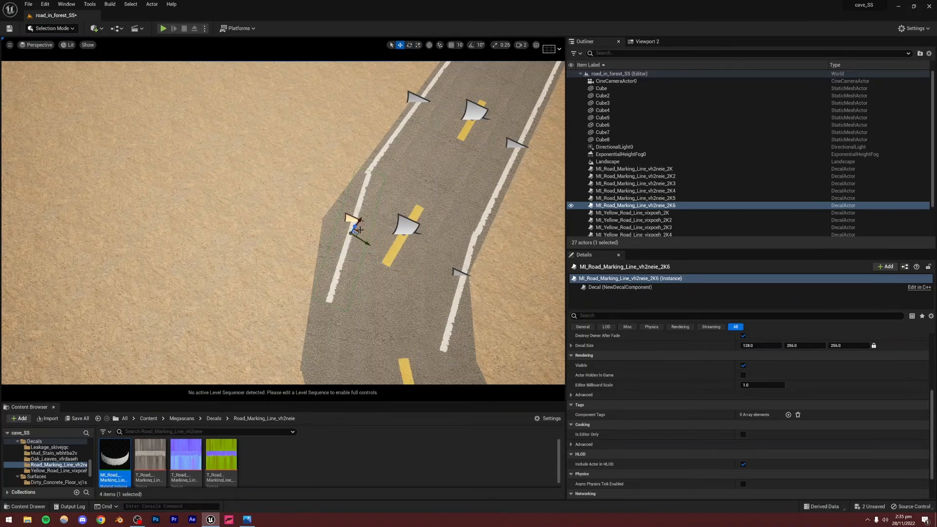
pyautogui.moveTo(359, 231); pyautogui.dragTo(358, 229)
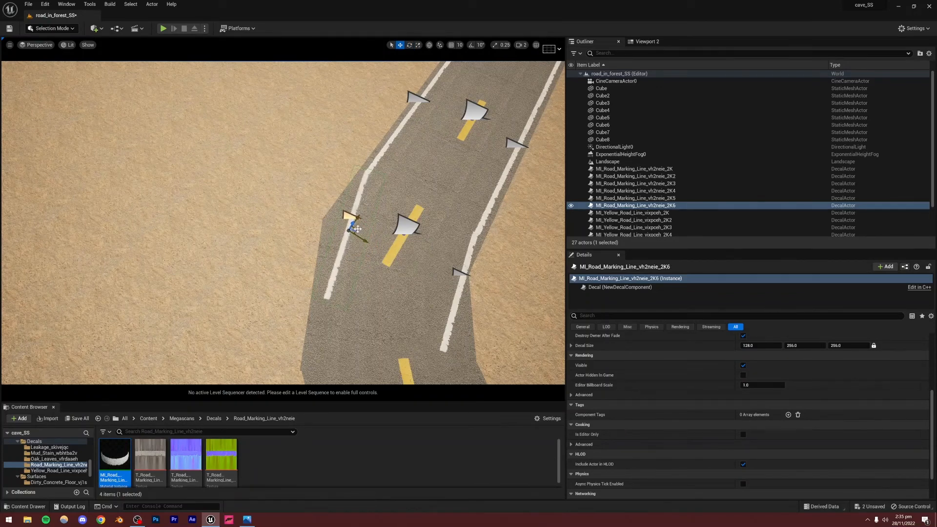
# - Duplicate both shortened edge markings to the next part of the bend and rotate the copies along the curve
pyautogui.press('s')
pyautogui.moveTo(369, 217); pyautogui.dragTo(378, 209, button='right')
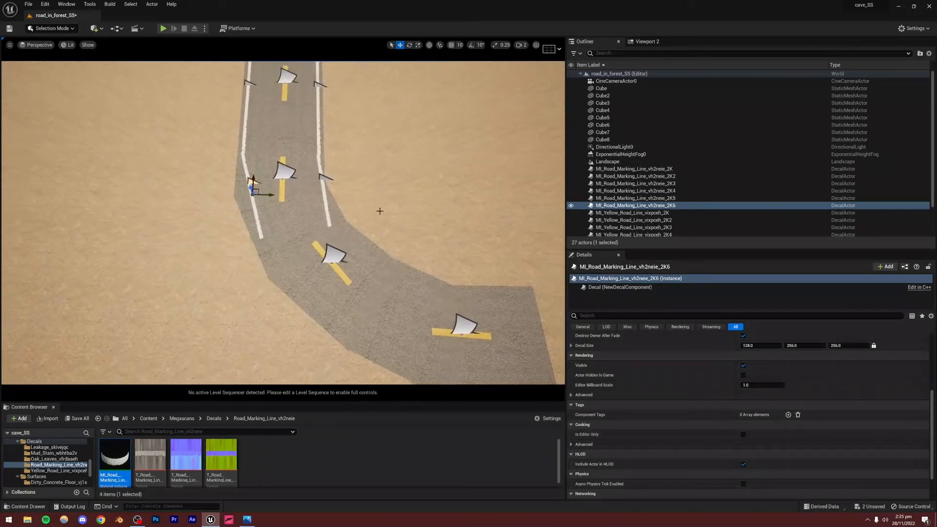
pyautogui.keyDown('ctrl'); pyautogui.click(322, 180); pyautogui.keyUp('ctrl')
pyautogui.keyDown('alt'); pyautogui.moveTo(320, 176); pyautogui.dragTo(328, 277); pyautogui.keyUp('alt')
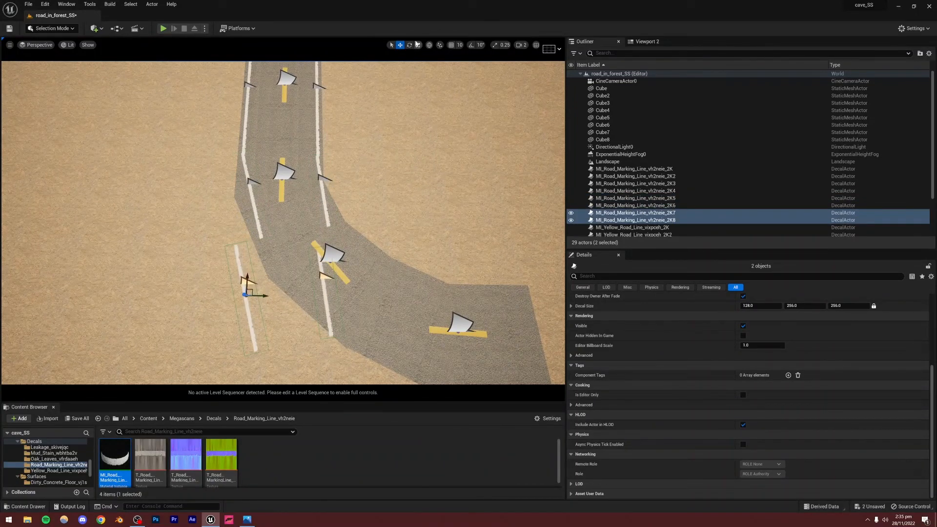
pyautogui.click(409, 44)
pyautogui.moveTo(269, 312); pyautogui.dragTo(300, 293)
pyautogui.click(400, 45)
# - Adjust the inner copy's rotation and position so it continues the inner edge line around the bend
pyautogui.click(351, 239)
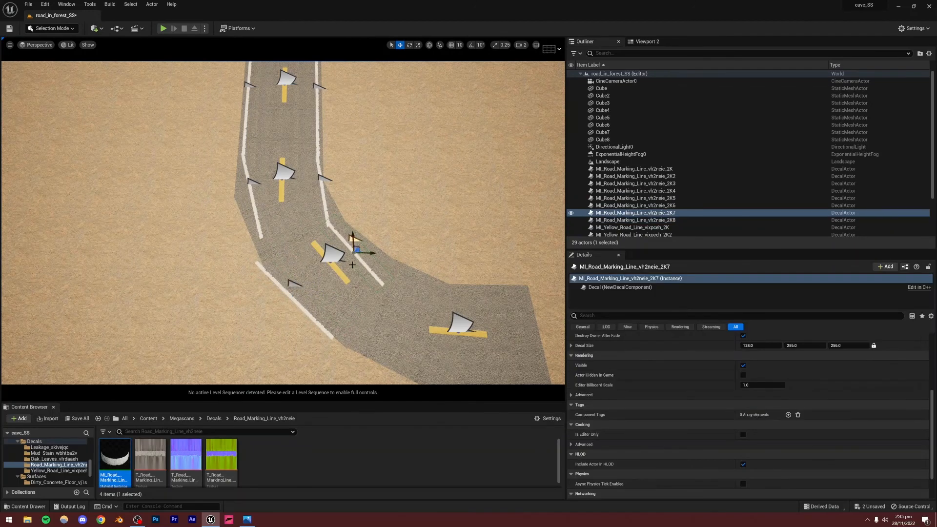
pyautogui.click(410, 45)
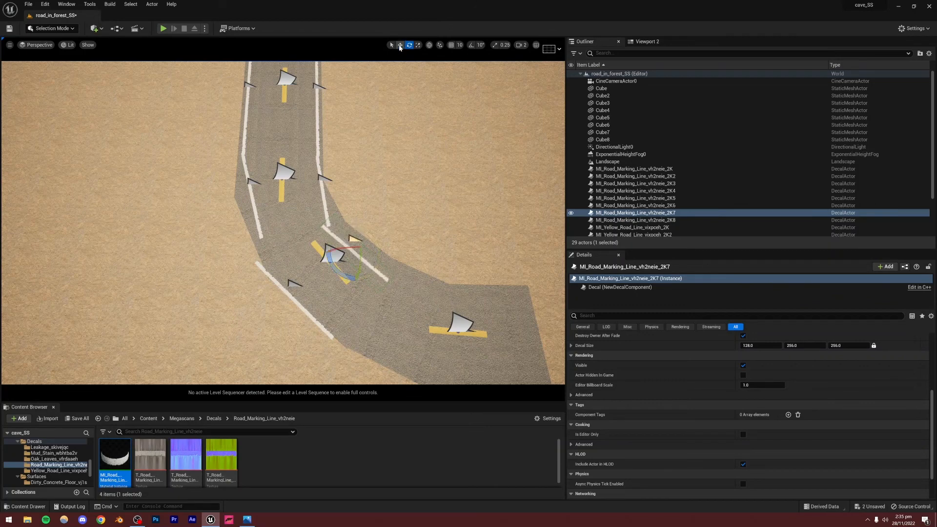
pyautogui.click(399, 46)
pyautogui.moveTo(359, 246); pyautogui.dragTo(366, 246)
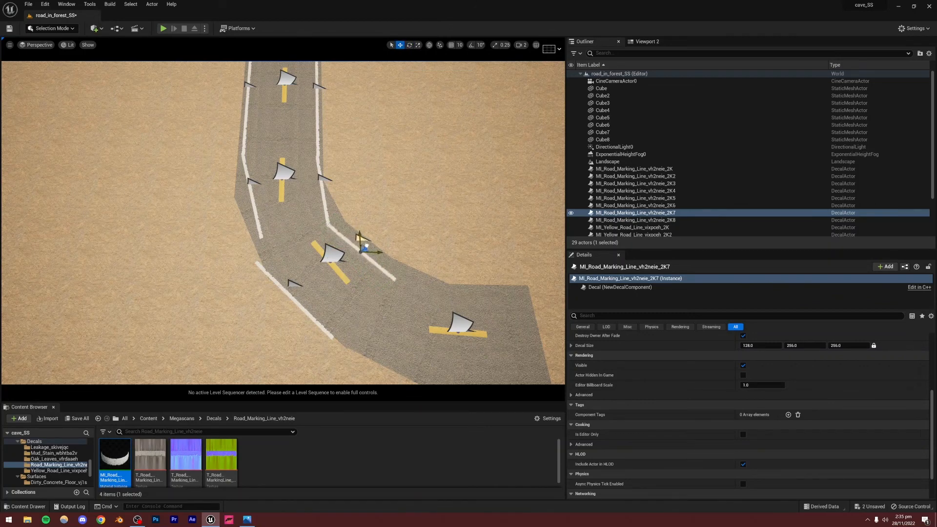
# - Move the outer copy up to meet the end of the outer edge line and deselect it
pyautogui.click(292, 284)
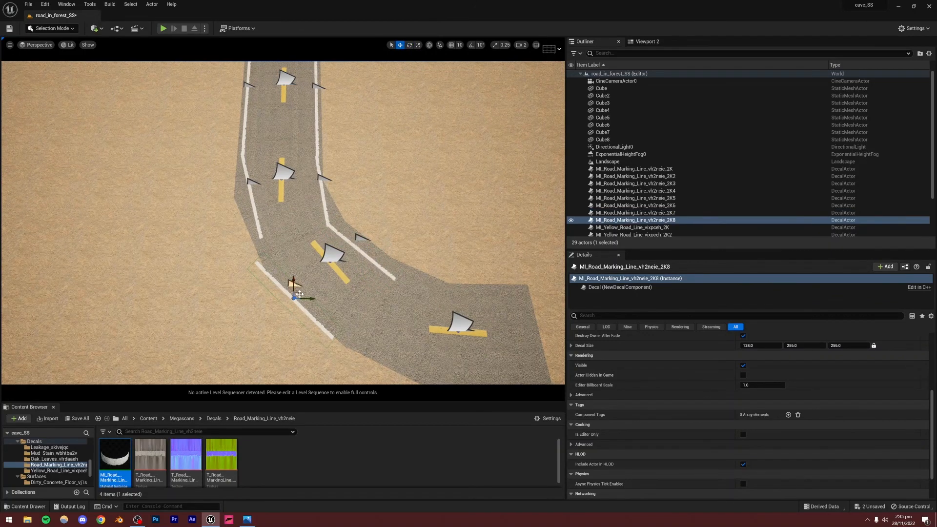
pyautogui.moveTo(299, 295); pyautogui.dragTo(297, 266)
pyautogui.click(340, 230)
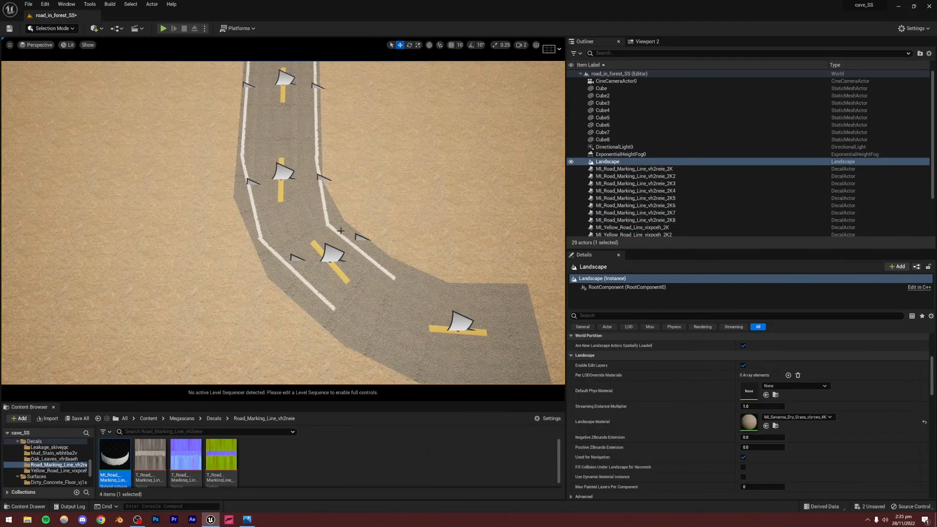
# - Pilot CineCameraActor0 and switch to game view to check the road markings without the editor icons
pyautogui.moveTo(341, 230); pyautogui.dragTo(398, 215, button='right')
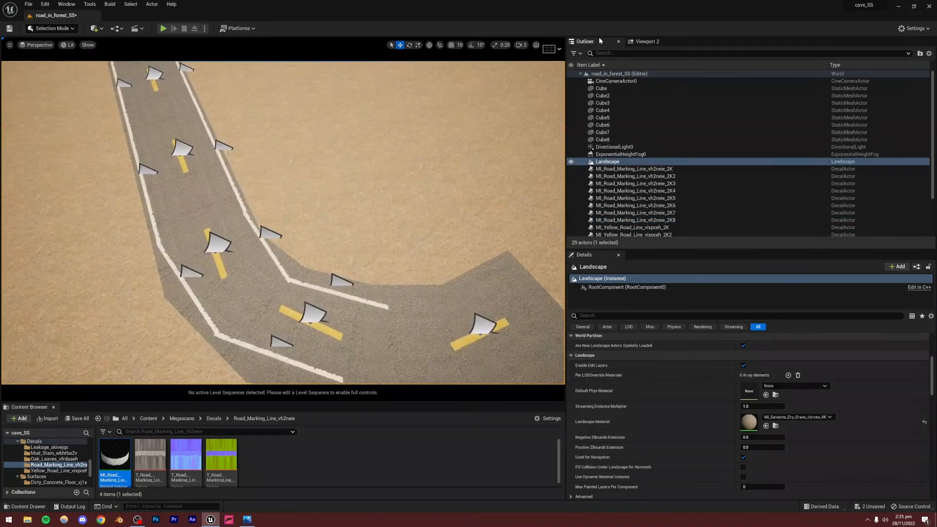
pyautogui.rightClick(615, 82)
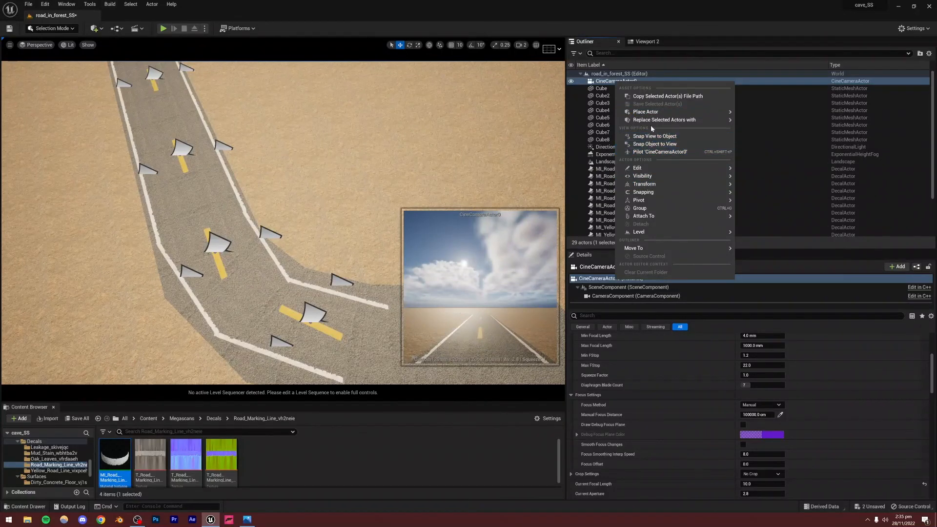
pyautogui.click(659, 152)
pyautogui.click(352, 198)
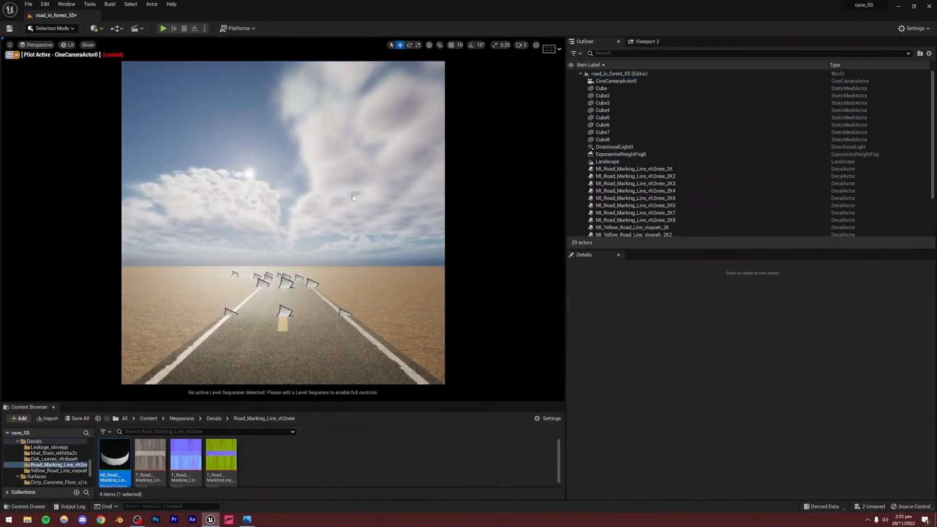
pyautogui.press('g')
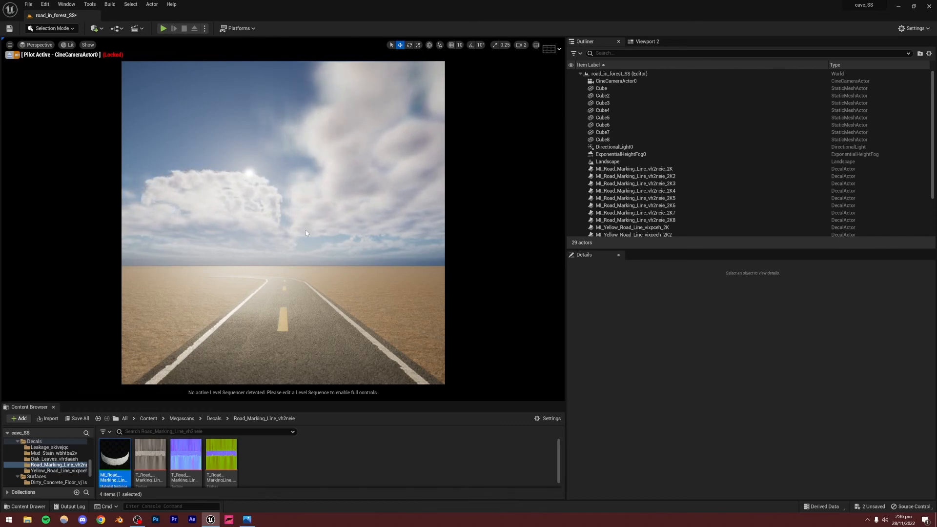
# - Select the three nearest yellow center line decals, shift them together along the road toward the camera, and restore game view
pyautogui.click(285, 285)
pyautogui.press('Escape')
pyautogui.press('g')
pyautogui.click(286, 285)
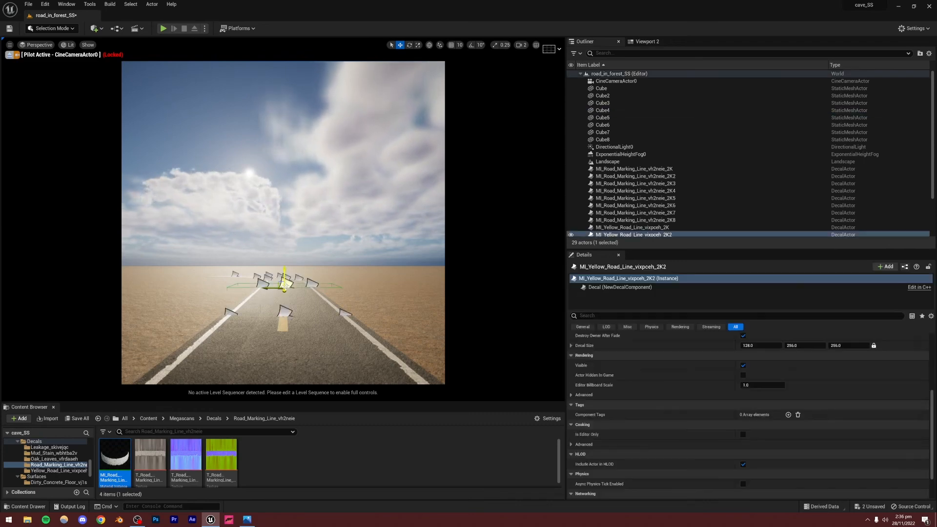
pyautogui.keyDown('ctrl'); pyautogui.click(285, 313); pyautogui.keyUp('ctrl')
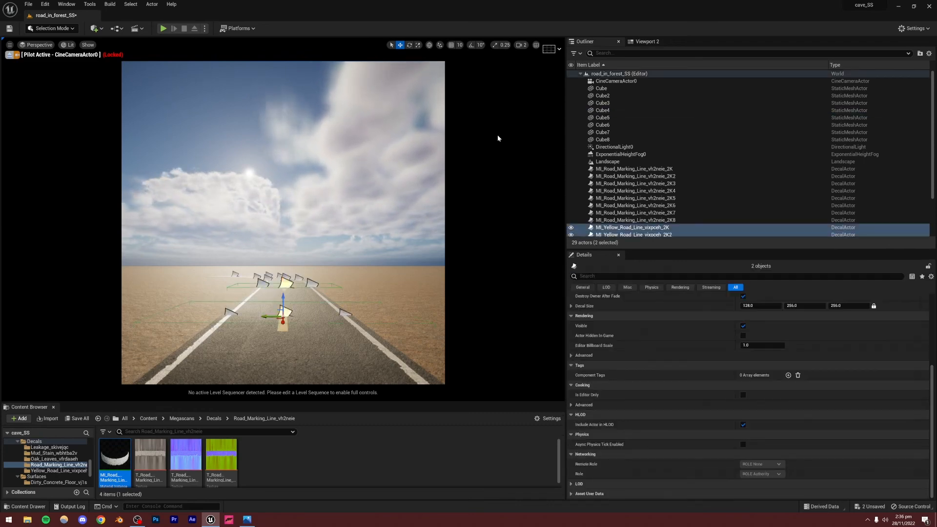
pyautogui.keyDown('ctrl'); pyautogui.click(286, 276); pyautogui.keyUp('ctrl')
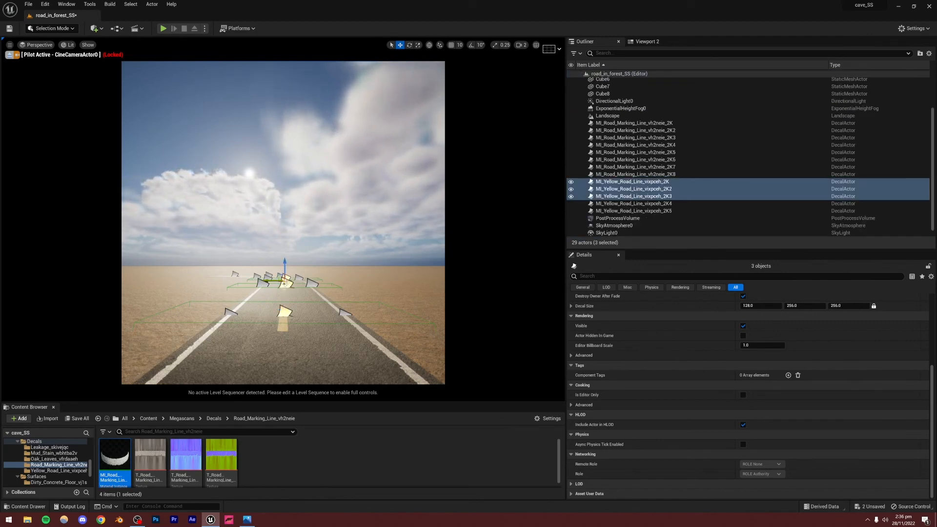
pyautogui.moveTo(285, 281); pyautogui.dragTo(282, 283)
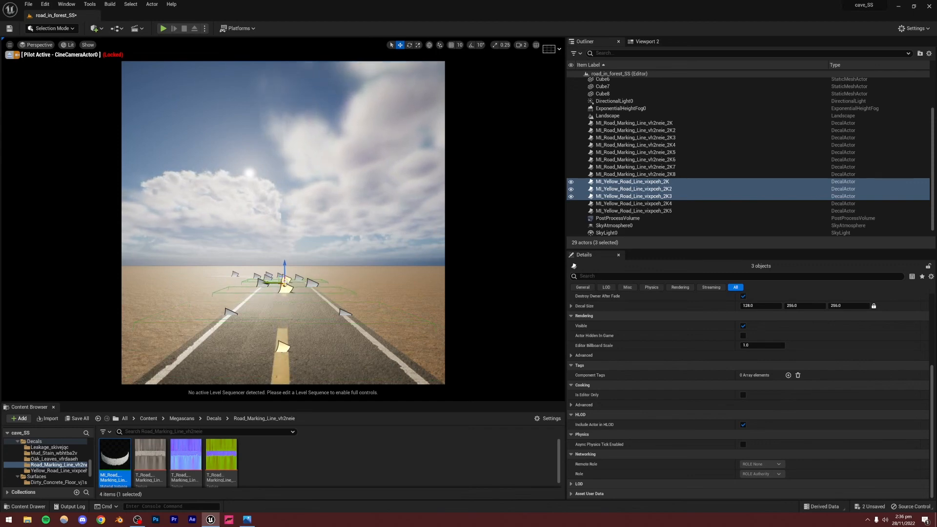
pyautogui.click(312, 239)
pyautogui.press('g')
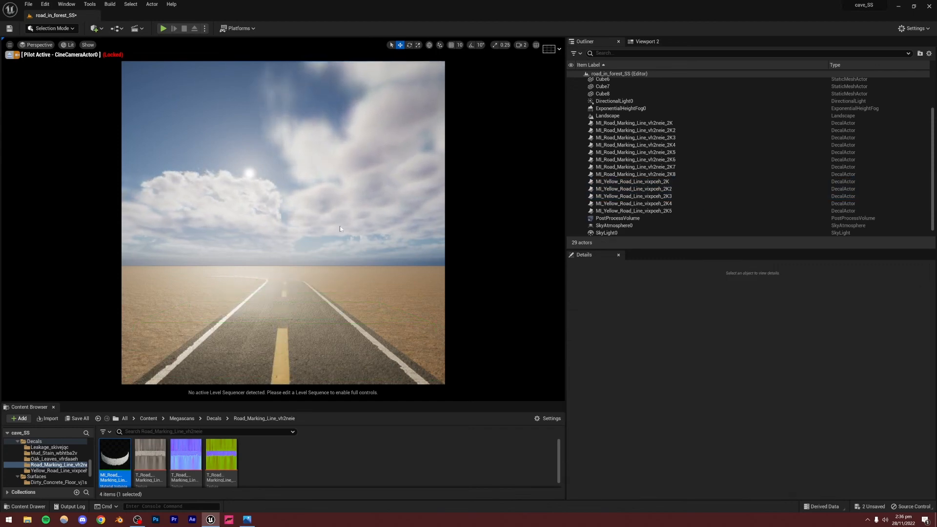
# - Save the level and stop piloting CineCameraActor0
pyautogui.hotkey('ctrl', 's')
pyautogui.scroll(3, 615, 141)
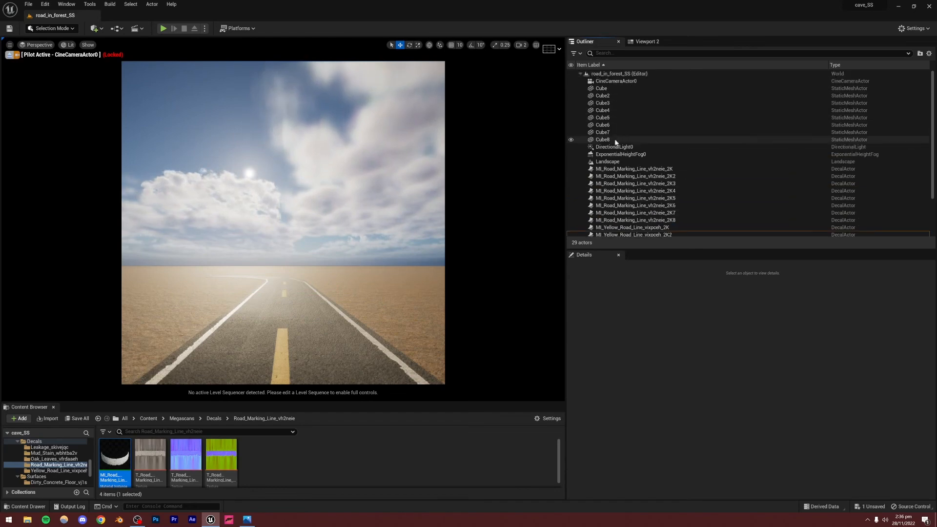
pyautogui.rightClick(616, 81)
pyautogui.click(640, 150)
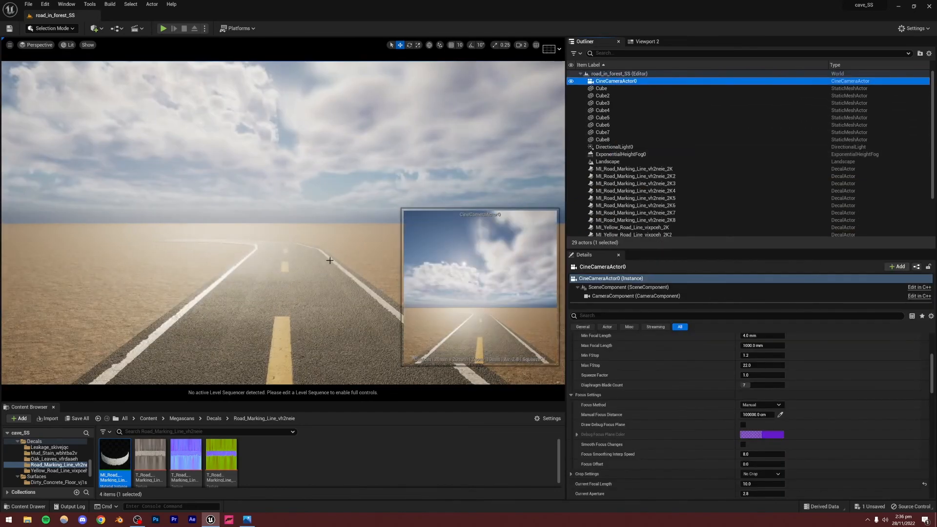